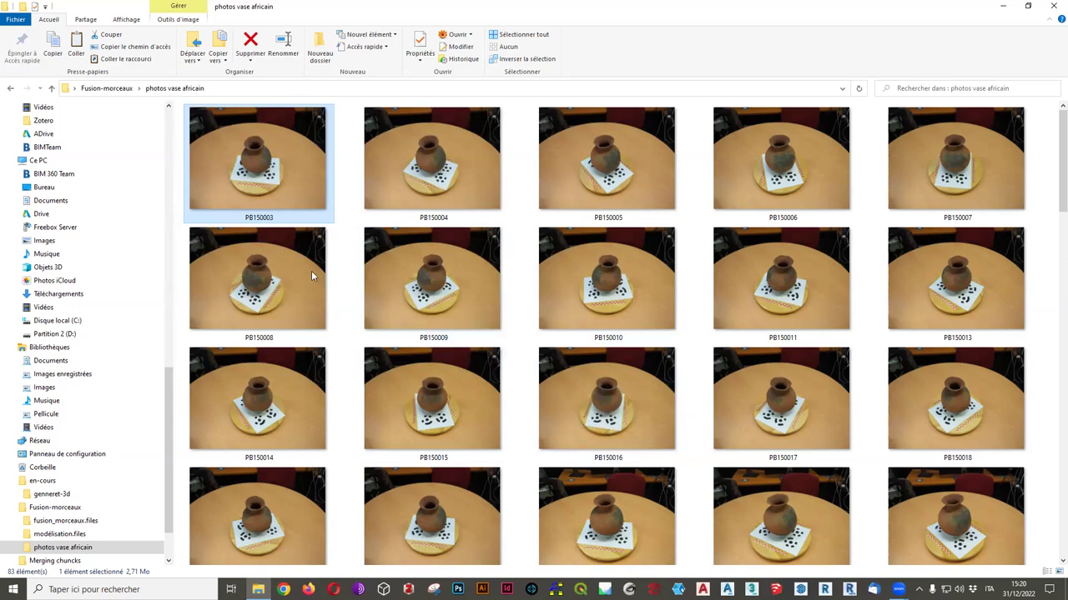
# Examine the first series of upright vase photos, from PB150003 to PB150043, comparing the successive turntable rounds
pyautogui.keyDown('shift'); pyautogui.click(437, 487); pyautogui.keyUp('shift')
pyautogui.scroll(-3, 968, 204)
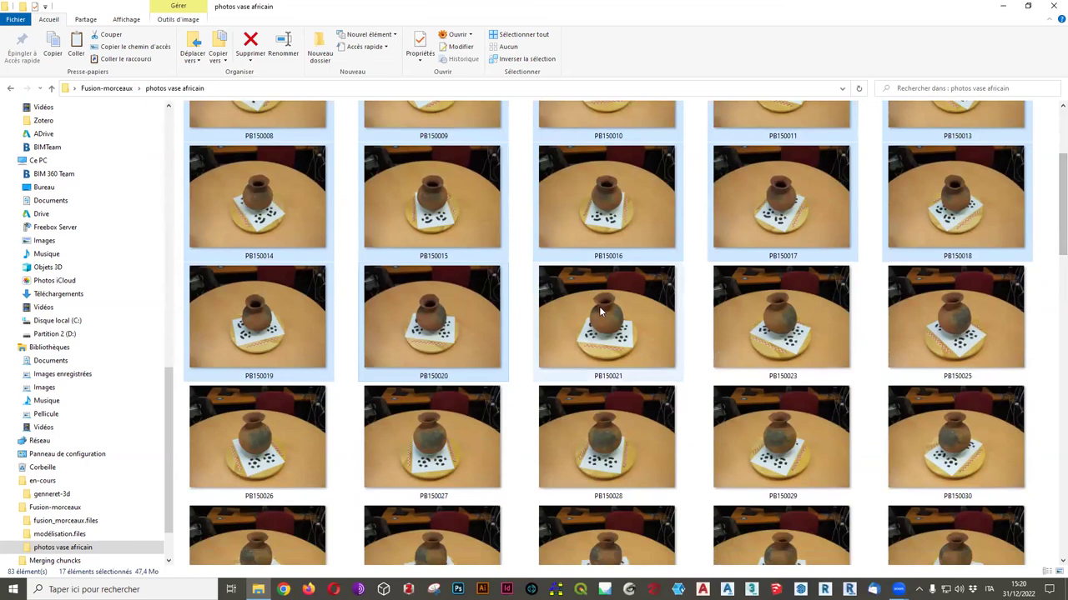
pyautogui.click(599, 311)
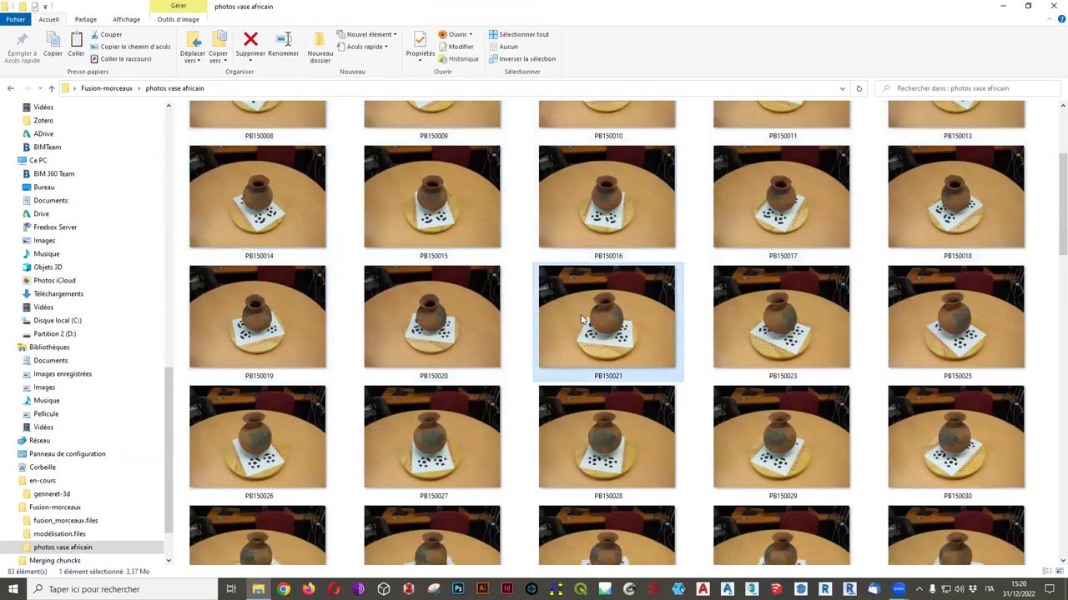
pyautogui.scroll(-1, 1049, 229)
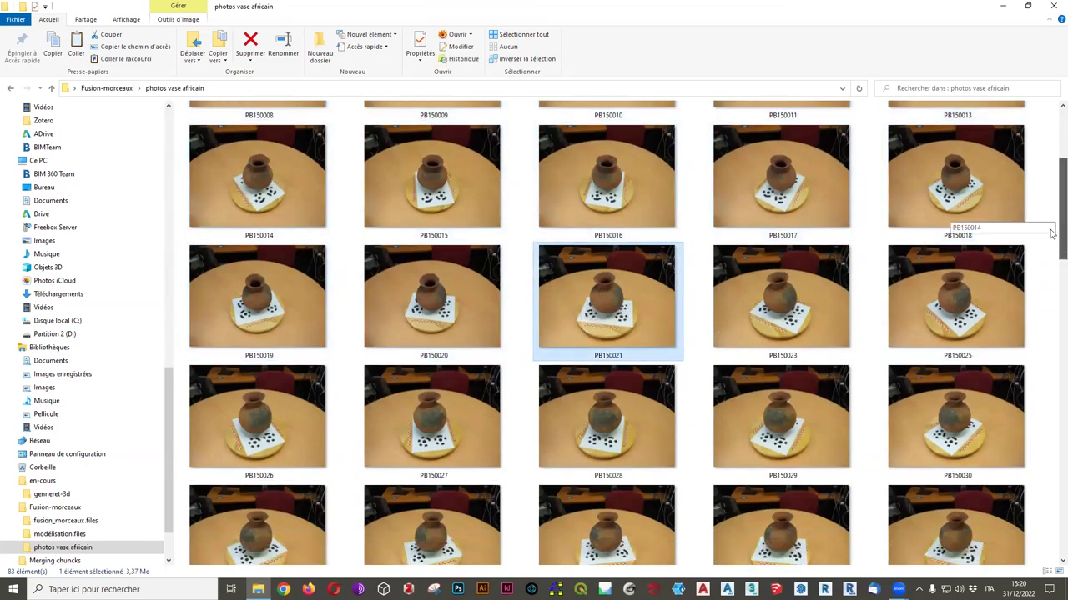
pyautogui.scroll(-1, 1052, 250)
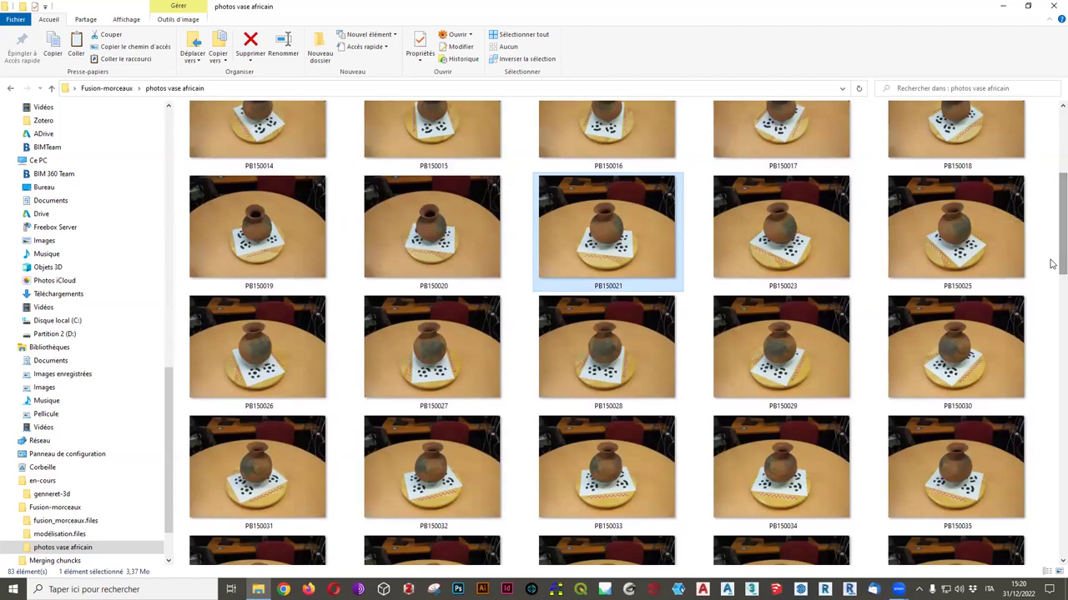
pyautogui.scroll(3, 1054, 249)
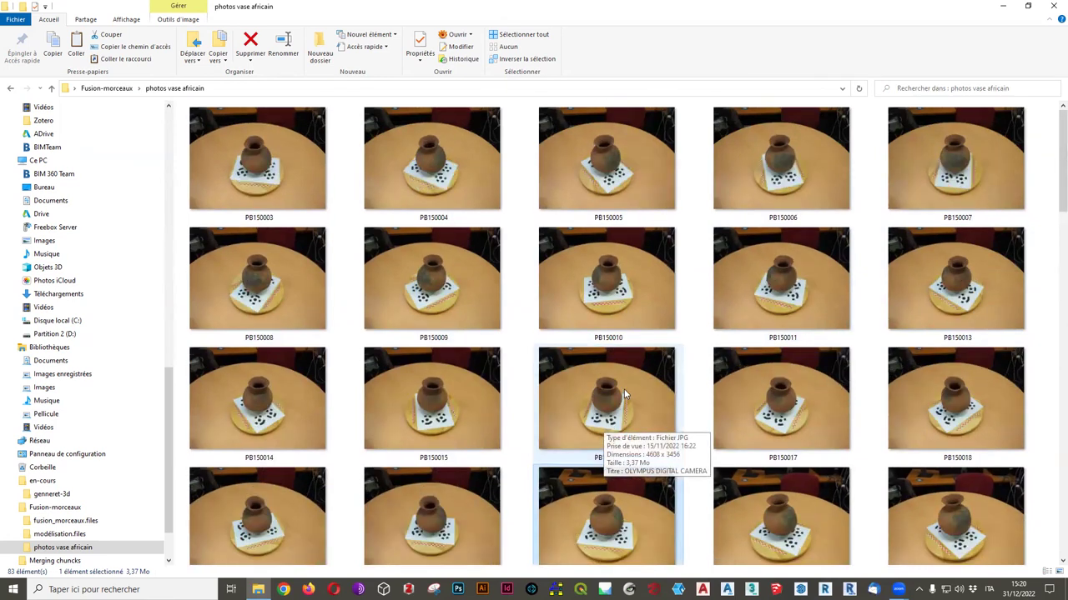
pyautogui.scroll(-4, 607, 429)
pyautogui.scroll(6, 601, 425)
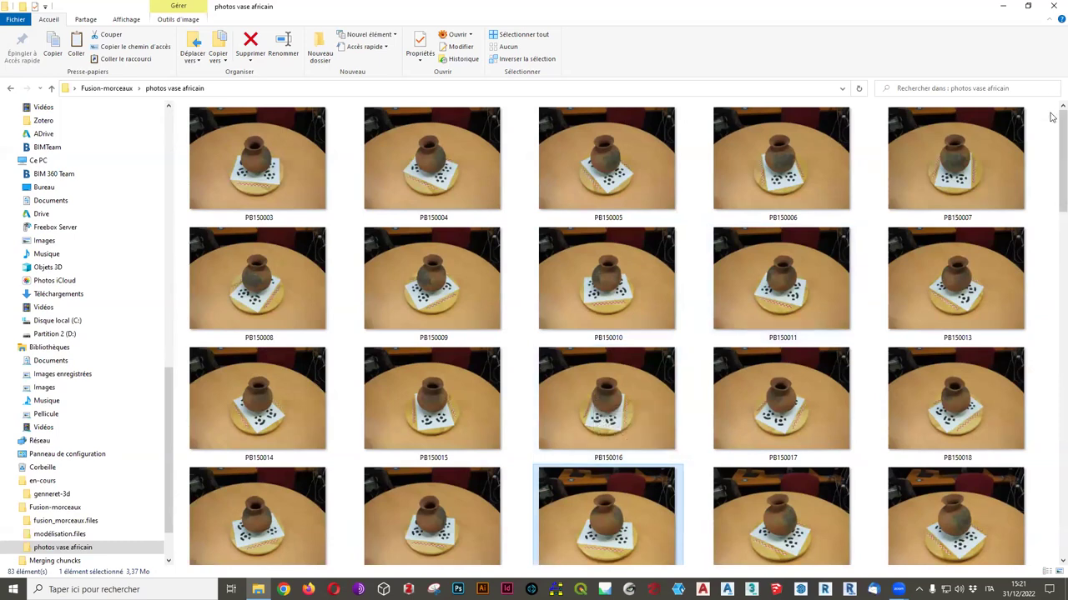
pyautogui.scroll(-1, 1052, 156)
pyautogui.scroll(-4, 1052, 157)
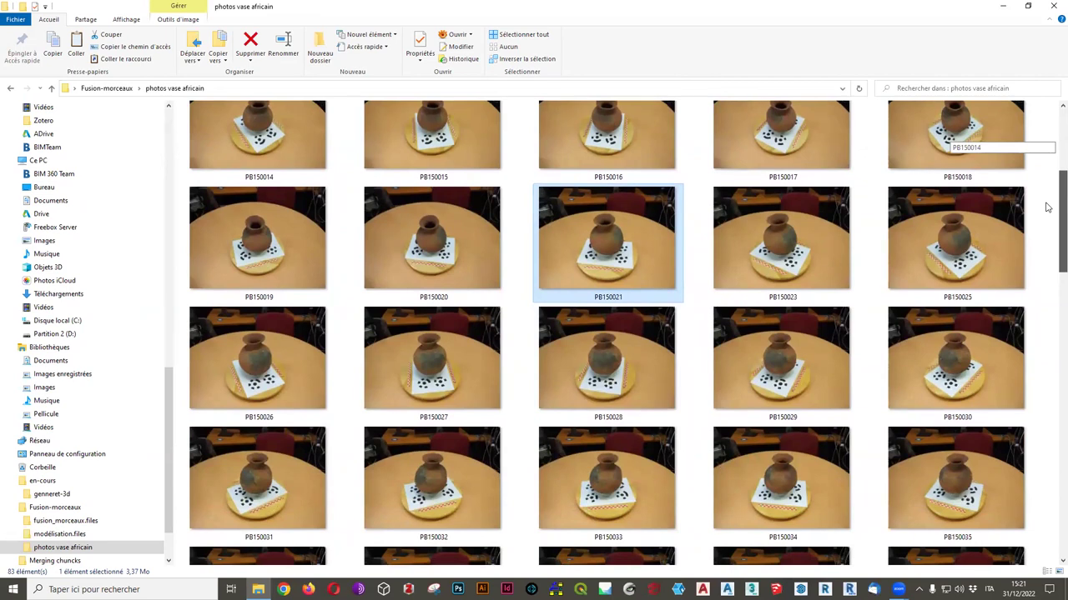
pyautogui.scroll(-3, 1044, 208)
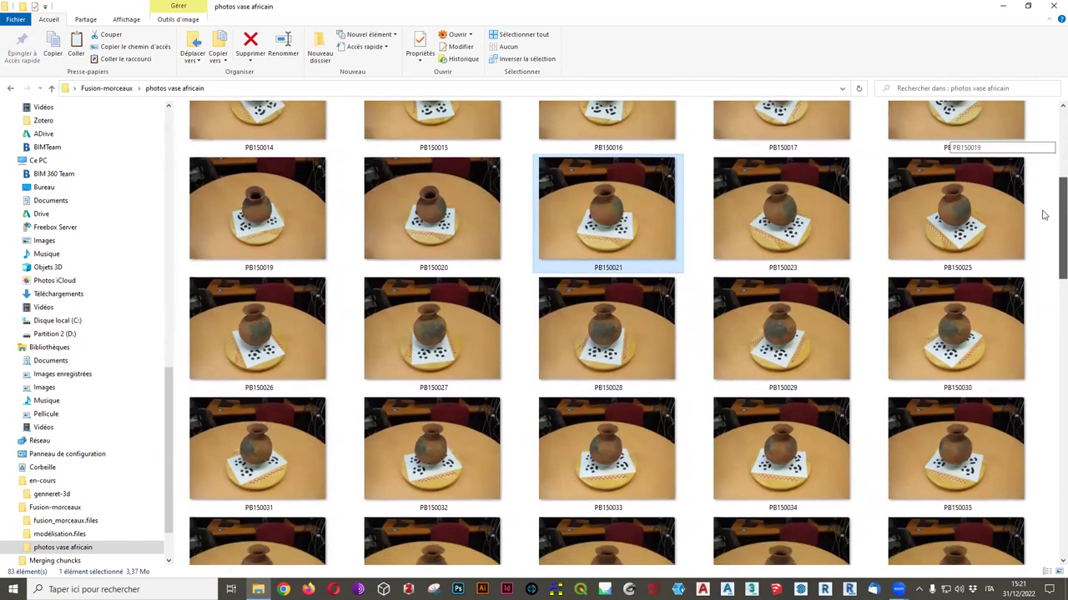
pyautogui.scroll(-1, 1027, 264)
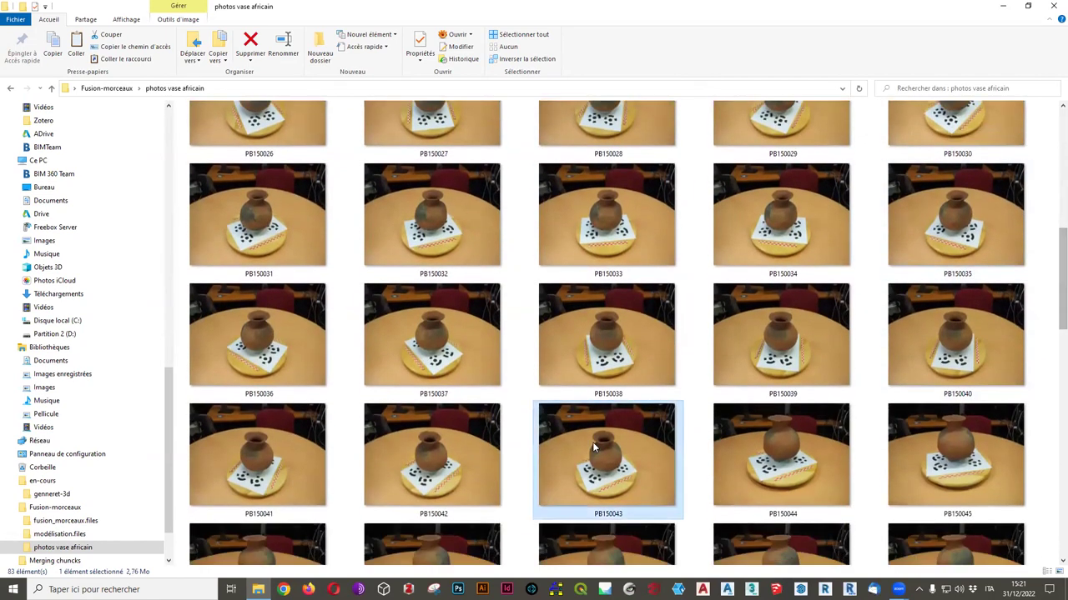
# Look through the lower-angle vase photos starting at PB150044, and go back to the first photo, PB150003
pyautogui.click(754, 450)
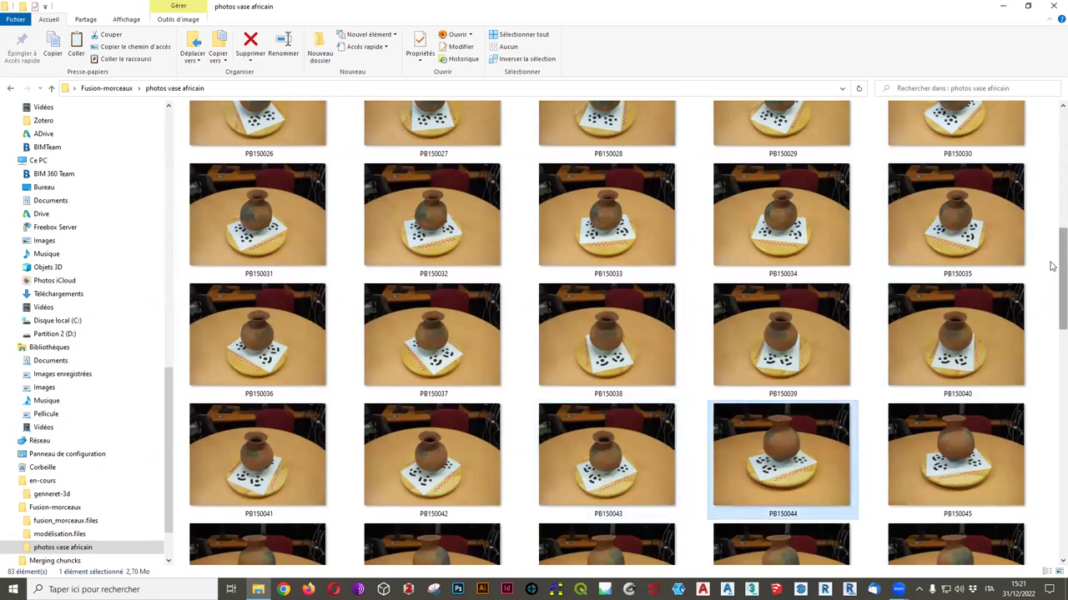
pyautogui.scroll(-4, 1034, 309)
pyautogui.scroll(-4, 1032, 316)
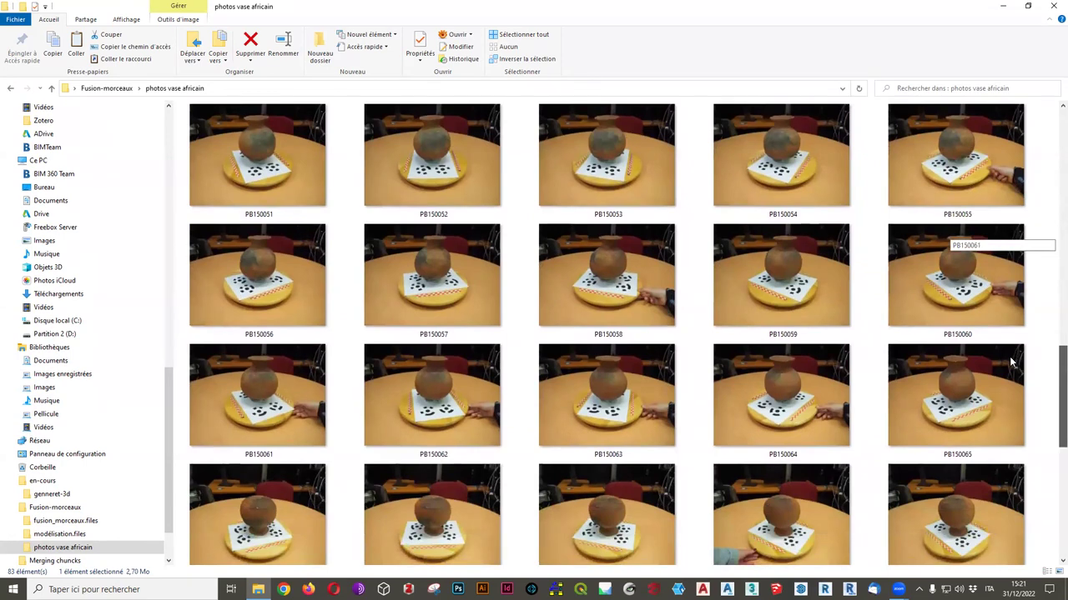
pyautogui.scroll(15, 1030, 333)
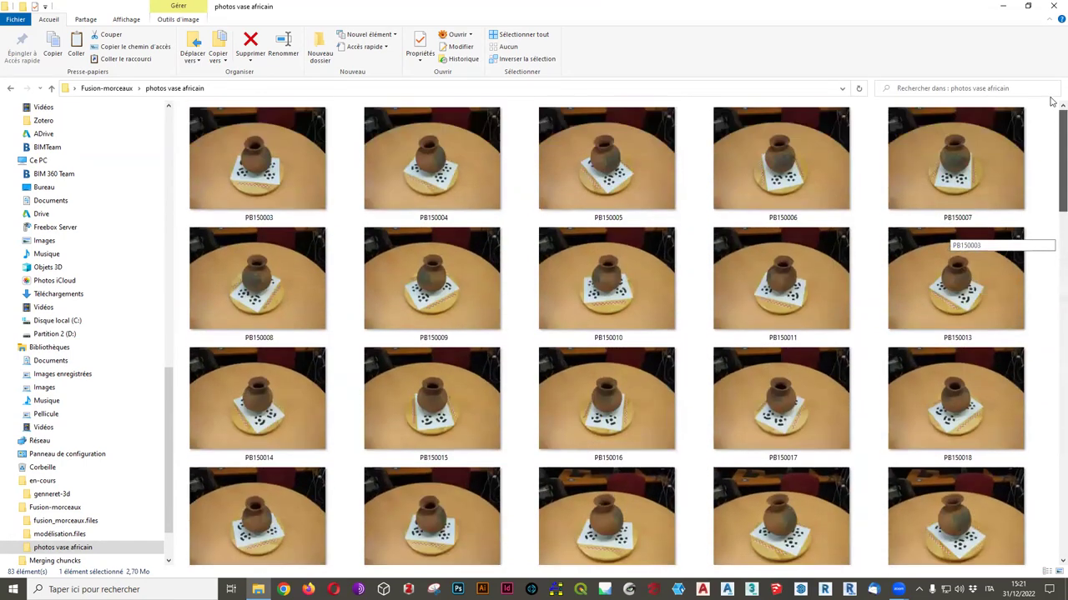
pyautogui.click(288, 211)
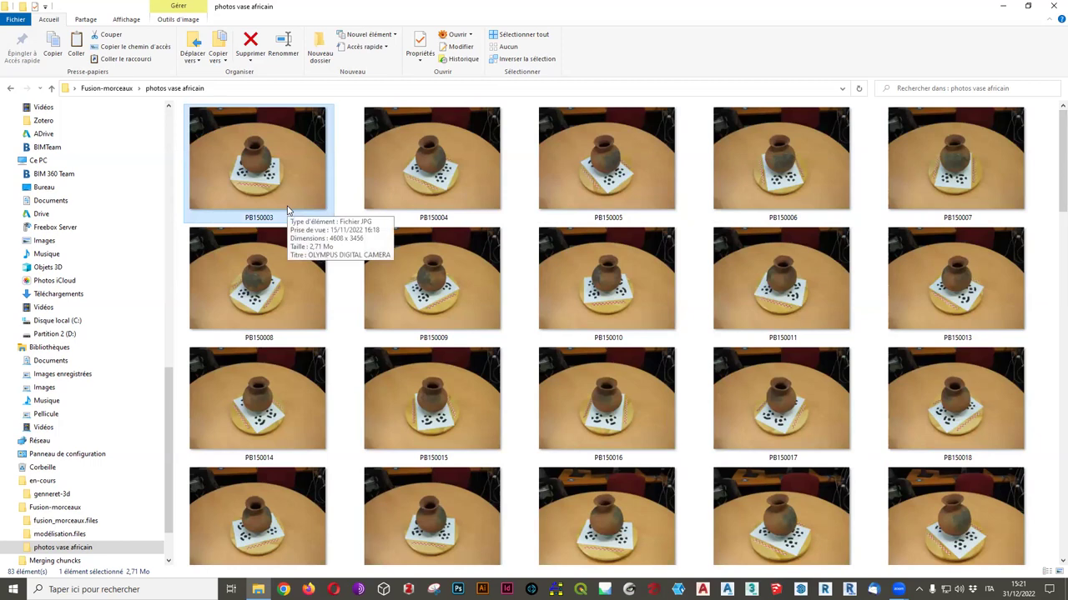
# Examine the remaining photos down to PB150089, including the upside-down vase series starting at PB150066
pyautogui.scroll(-10, 982, 370)
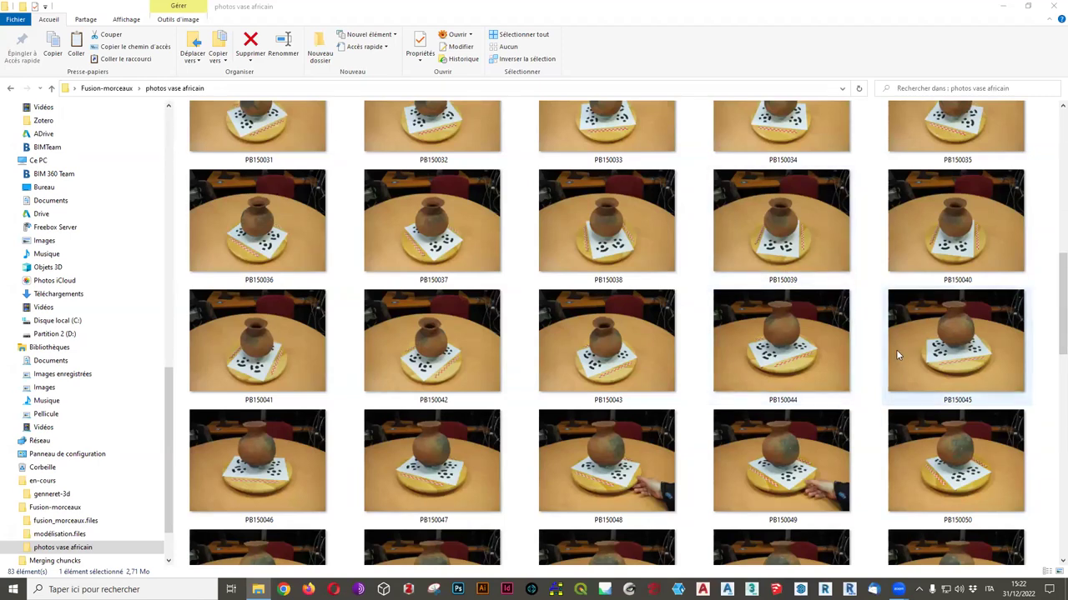
pyautogui.scroll(-10, 896, 355)
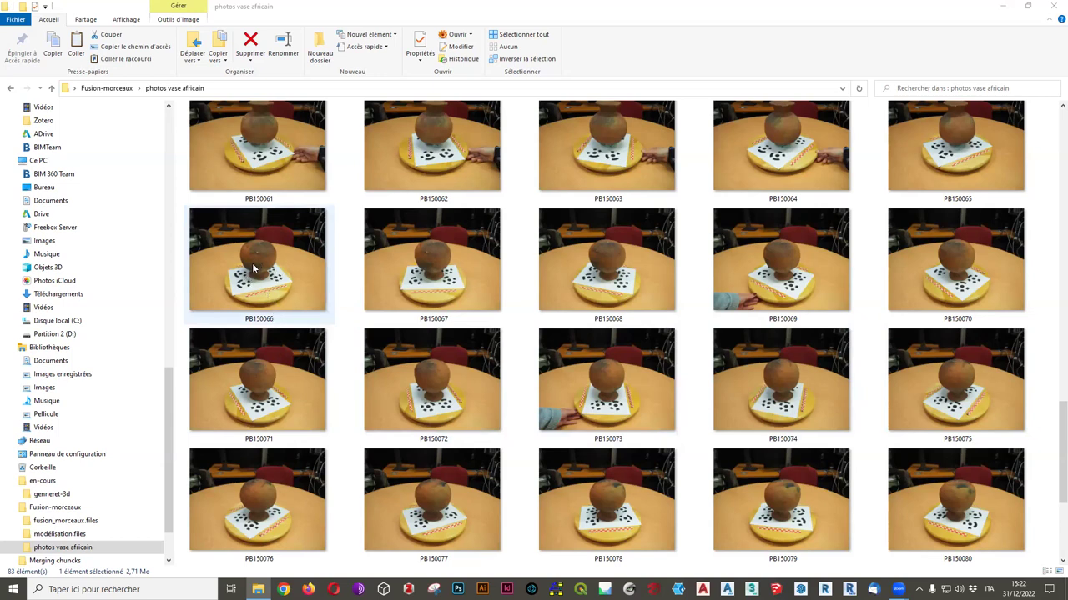
pyautogui.scroll(-3, 254, 267)
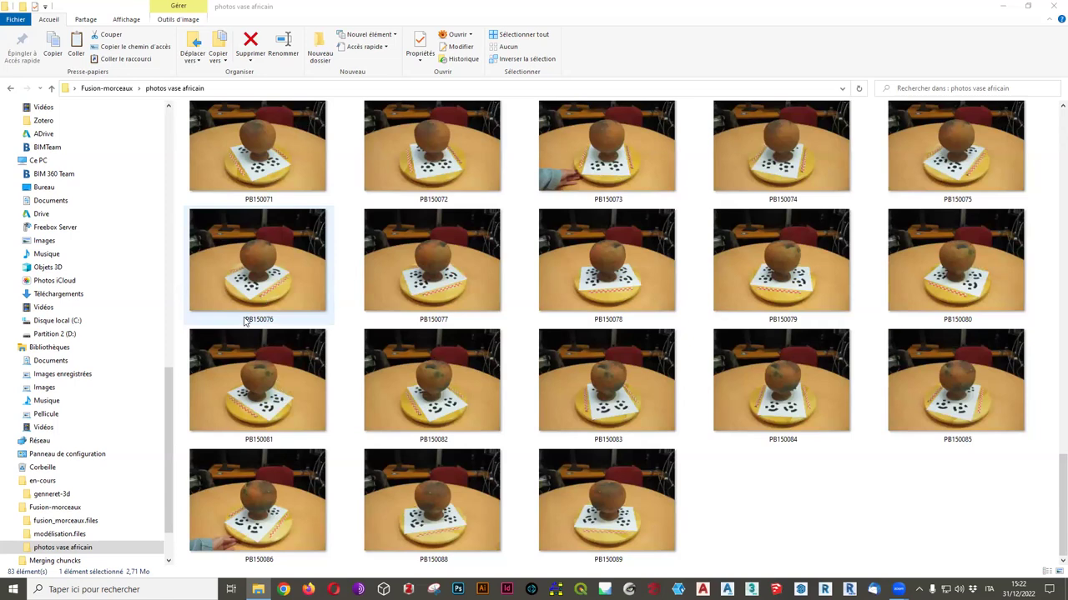
pyautogui.scroll(2, 275, 359)
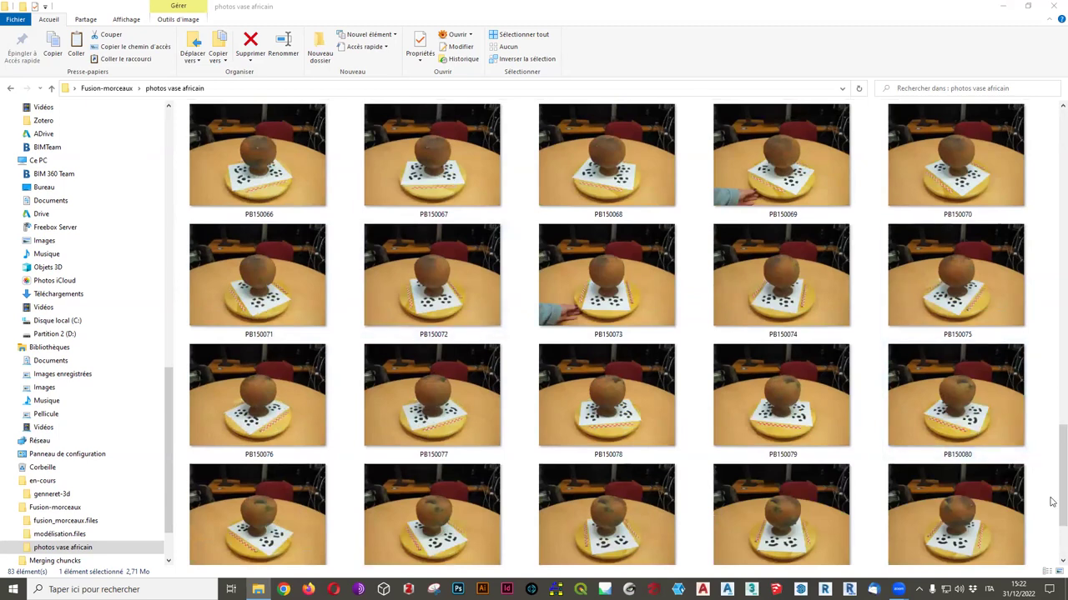
pyautogui.moveTo(1053, 494); pyautogui.dragTo(1053, 464)
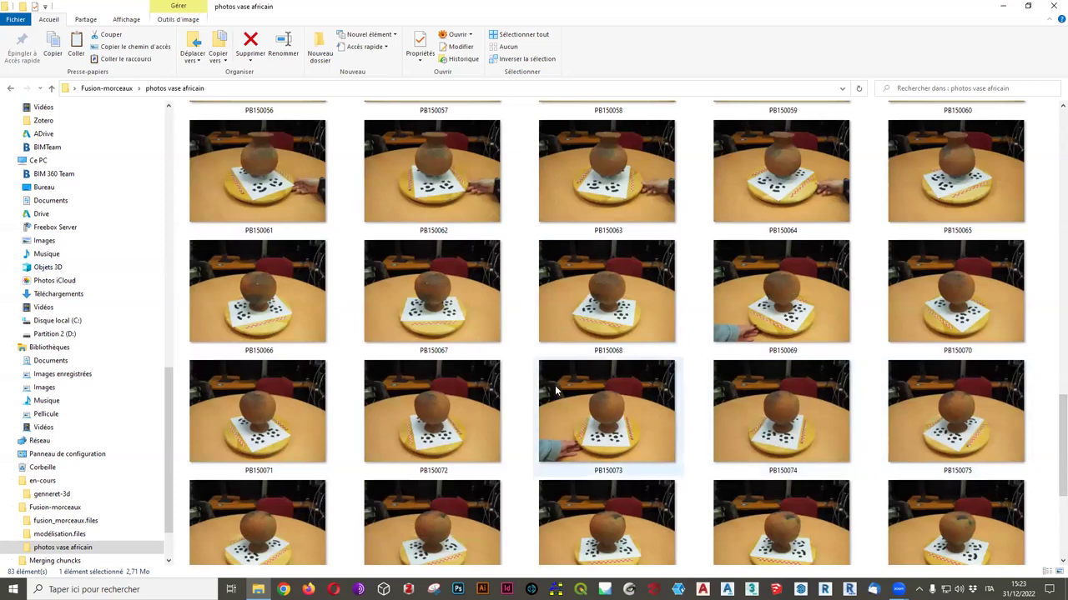
pyautogui.scroll(-3, 446, 430)
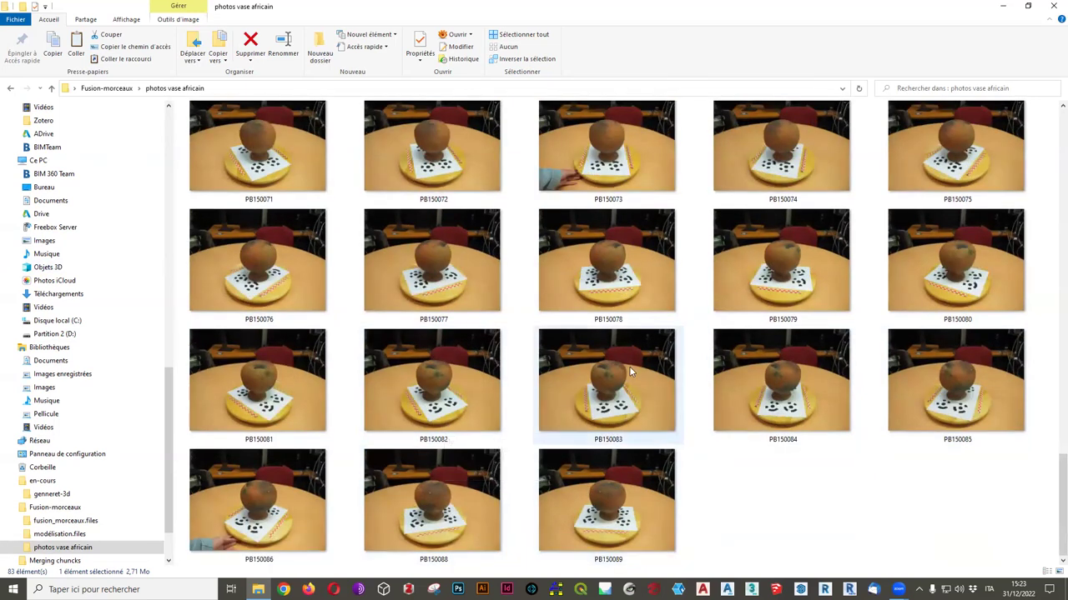
# View photo PB150083 full screen, browse back to PB150073 and PB150074, and inspect the upturned vase's base up close
pyautogui.doubleClick(605, 386)
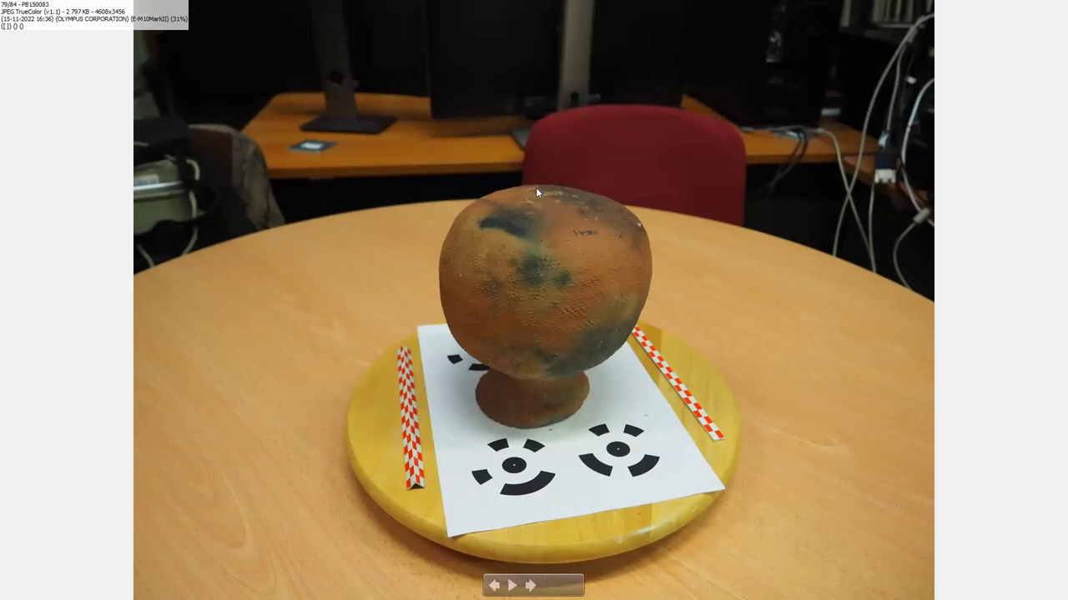
pyautogui.scroll(10, 535, 192)
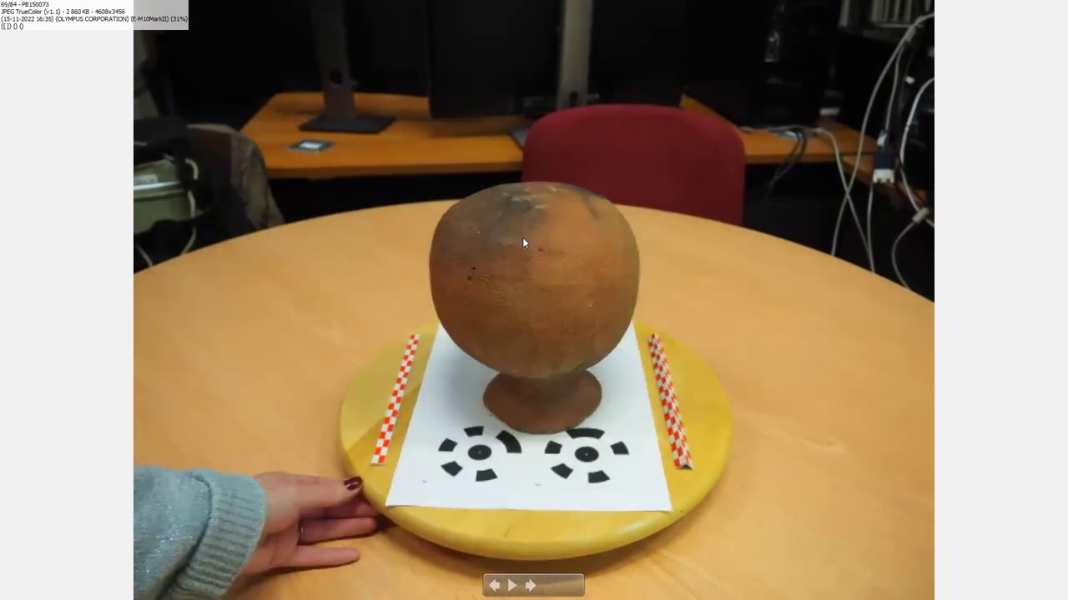
pyautogui.keyDown('ctrl'); pyautogui.scroll(5, 524, 242); pyautogui.keyUp('ctrl')
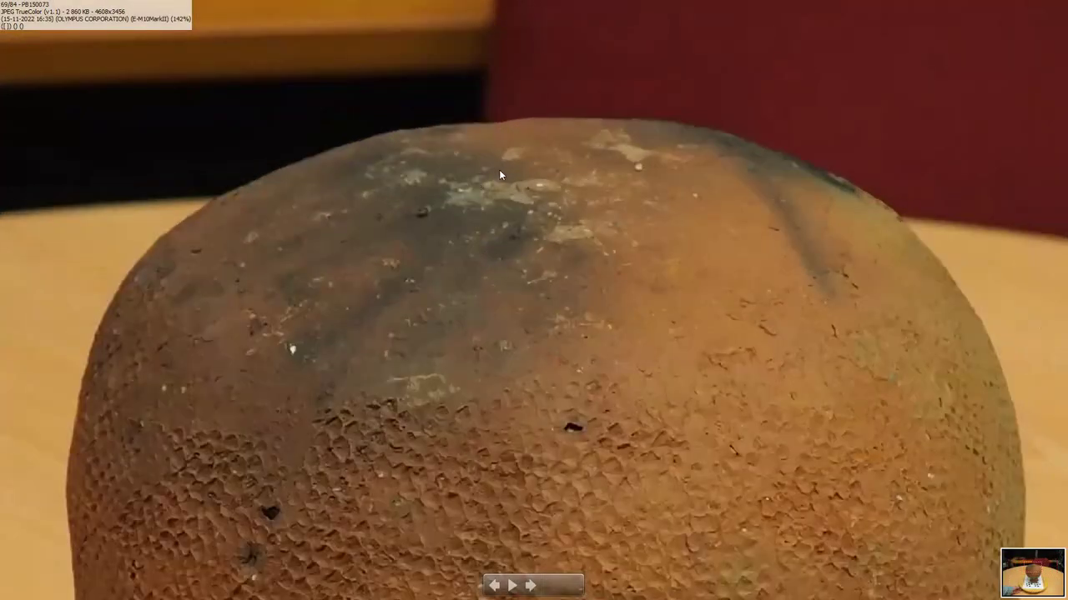
pyautogui.keyDown('ctrl'); pyautogui.scroll(-4, 581, 357); pyautogui.keyUp('ctrl')
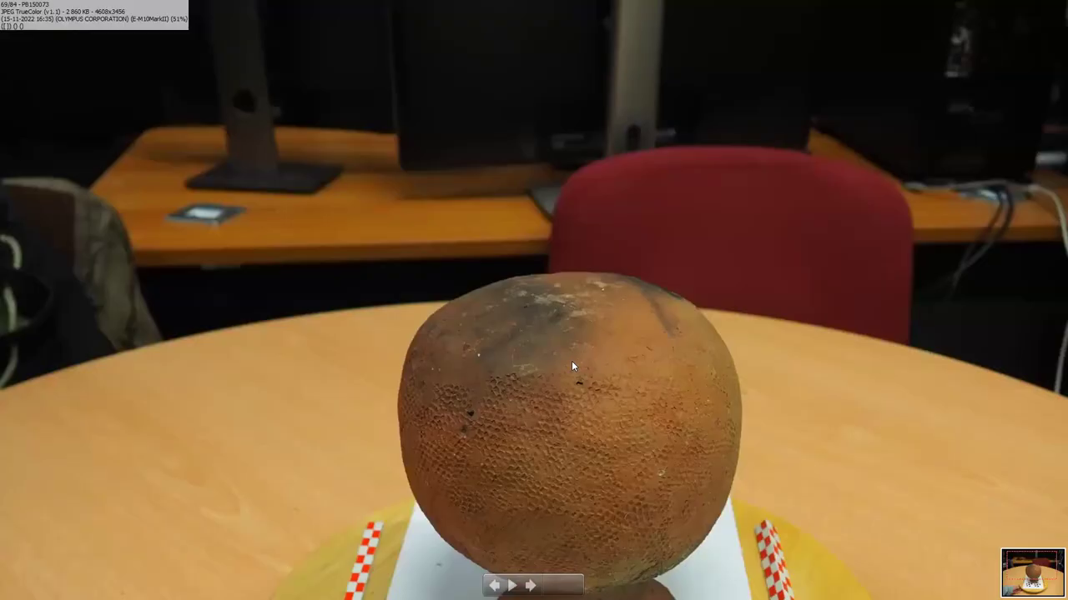
pyautogui.scroll(-1, 482, 357)
pyautogui.keyDown('ctrl'); pyautogui.scroll(2, 535, 215); pyautogui.keyUp('ctrl')
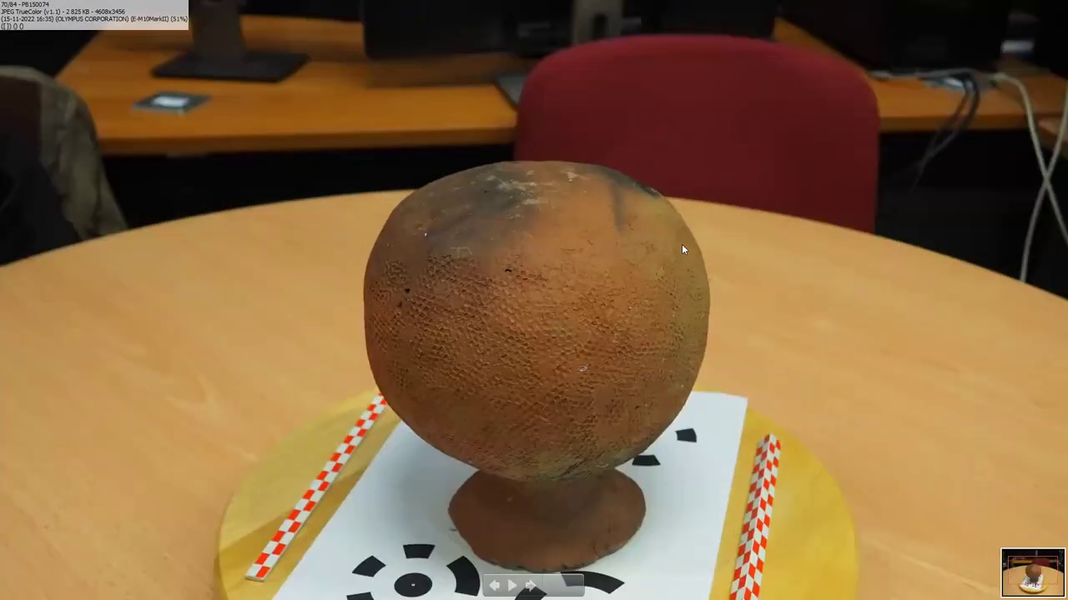
pyautogui.keyDown('ctrl'); pyautogui.scroll(-2, 528, 200); pyautogui.keyUp('ctrl')
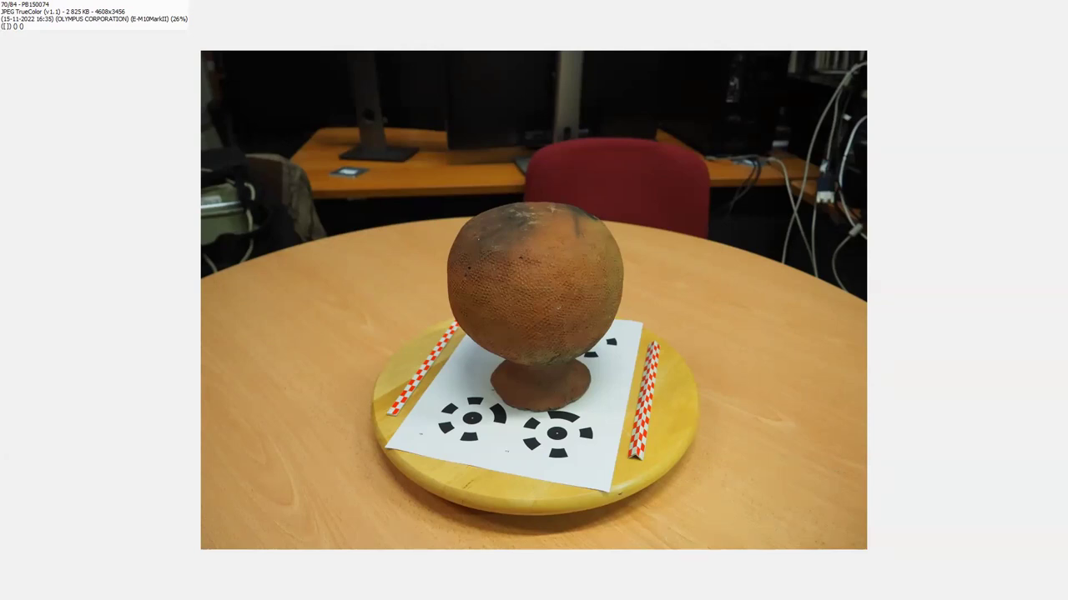
# Close the full-screen photo and go up to the Fusion-morceaux folder
pyautogui.press('Escape')
pyautogui.click(51, 87)
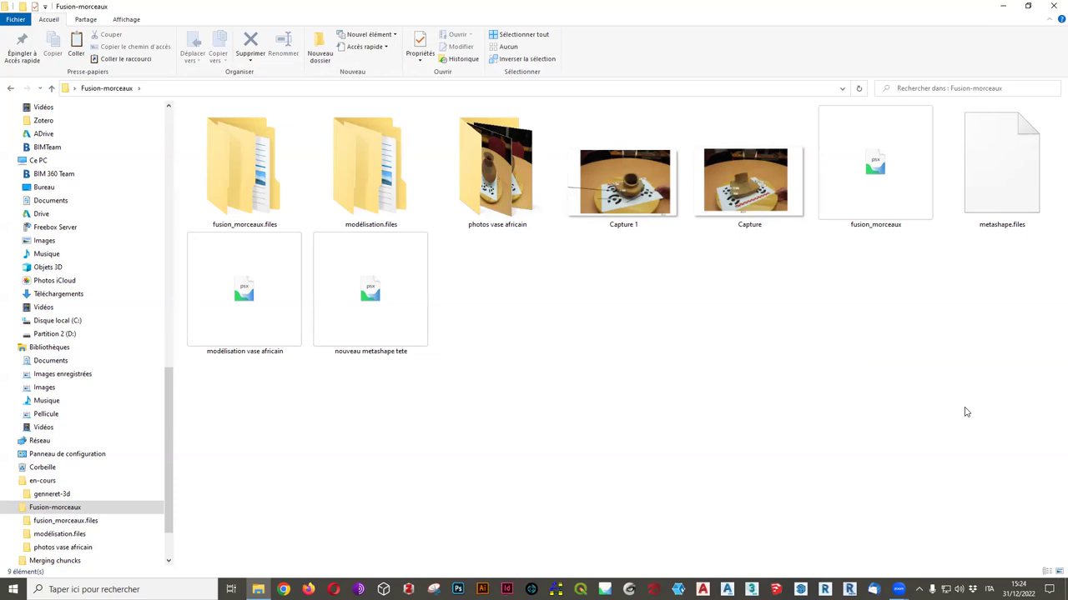
# Select everything except the fusion_morceaux project and its fusion_morceaux.files folder, and clear the selection
pyautogui.click(367, 192)
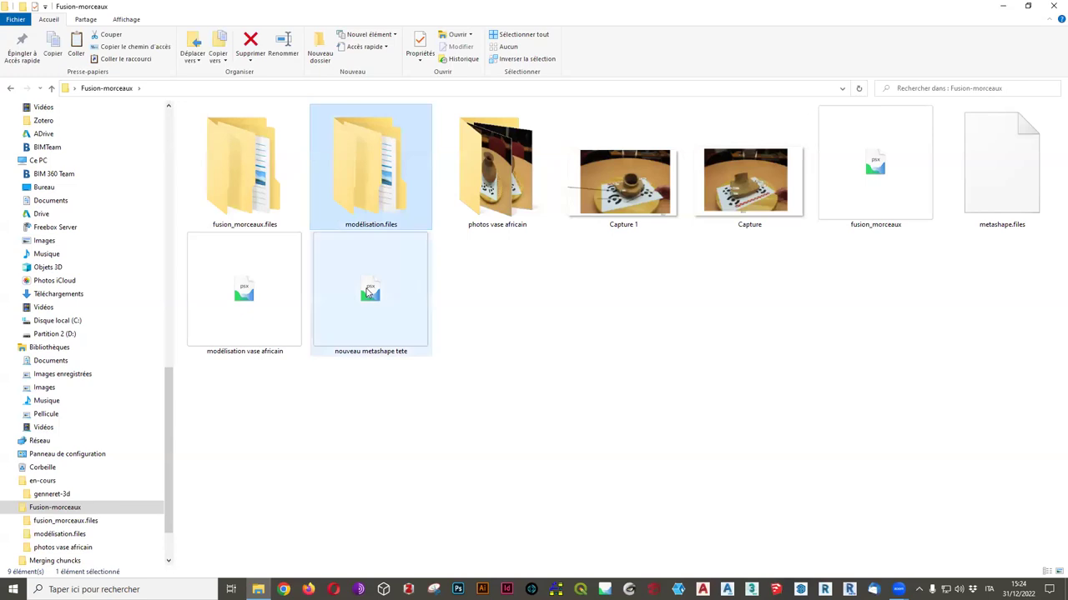
pyautogui.keyDown('shift'); pyautogui.click(746, 210); pyautogui.keyUp('shift')
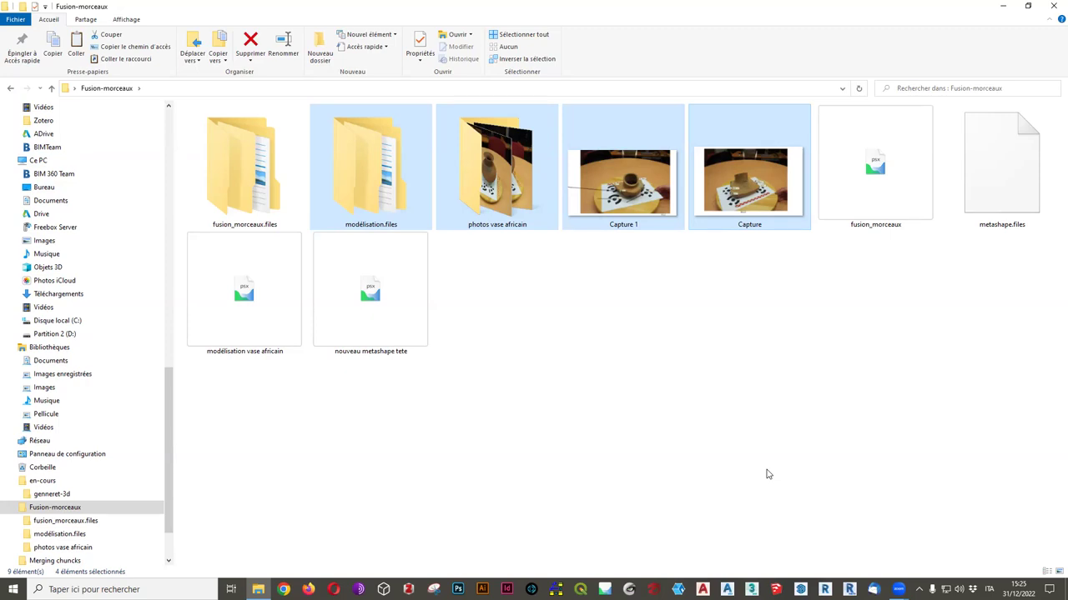
pyautogui.keyDown('ctrl'); pyautogui.click(1021, 182); pyautogui.keyUp('ctrl')
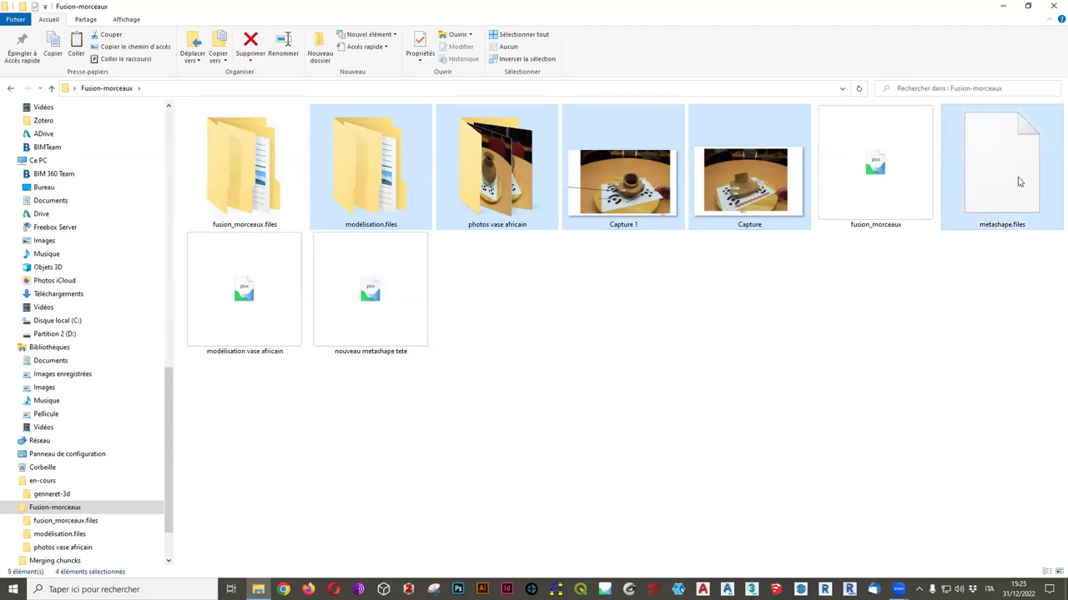
pyautogui.keyDown('ctrl'); pyautogui.click(255, 335); pyautogui.keyUp('ctrl')
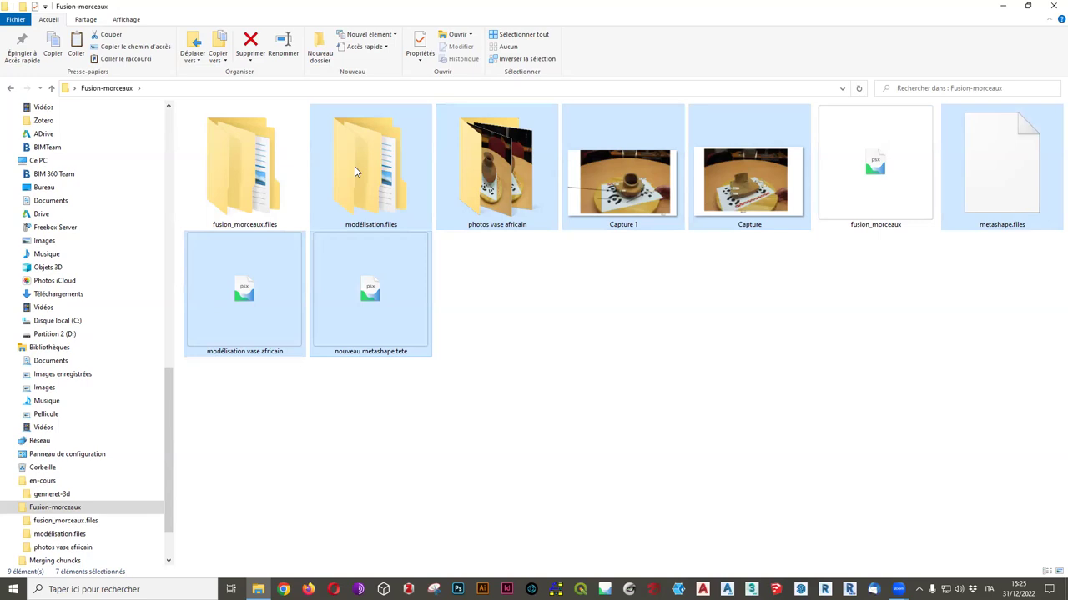
pyautogui.click(560, 430)
# Display the Fusion-morceaux folder contents as a detailed list sorted by size
pyautogui.keyDown('ctrl'); pyautogui.scroll(-4, 559, 430); pyautogui.keyUp('ctrl')
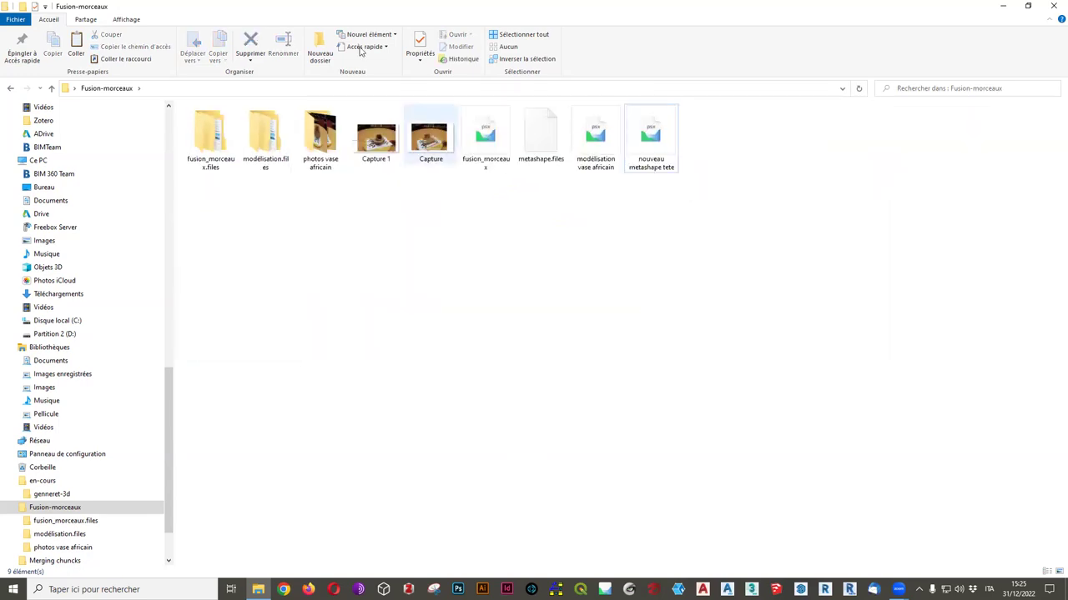
pyautogui.click(127, 19)
pyautogui.click(284, 48)
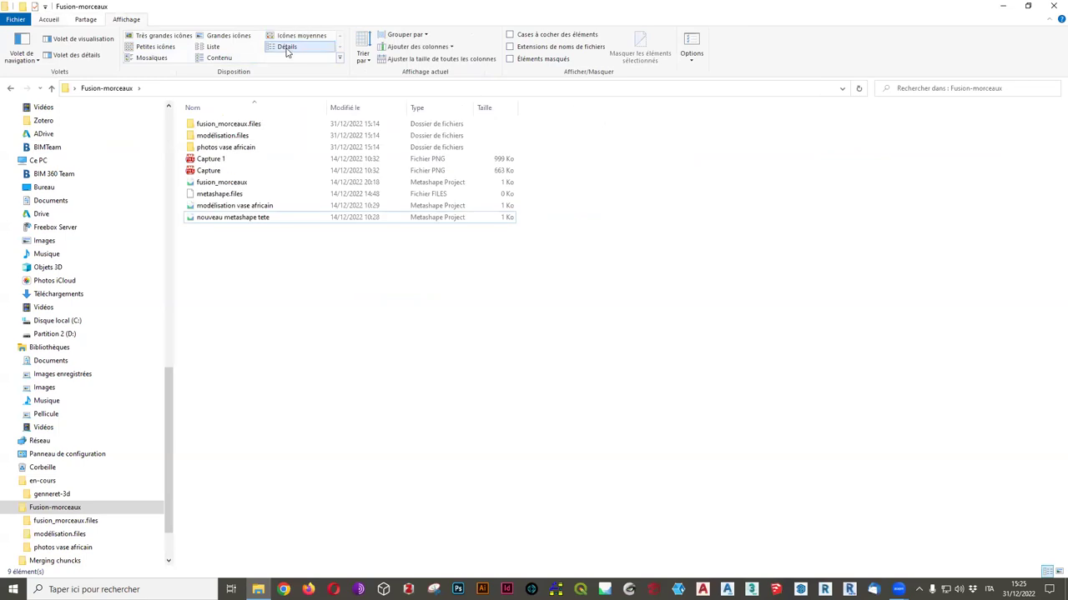
pyautogui.click(491, 109)
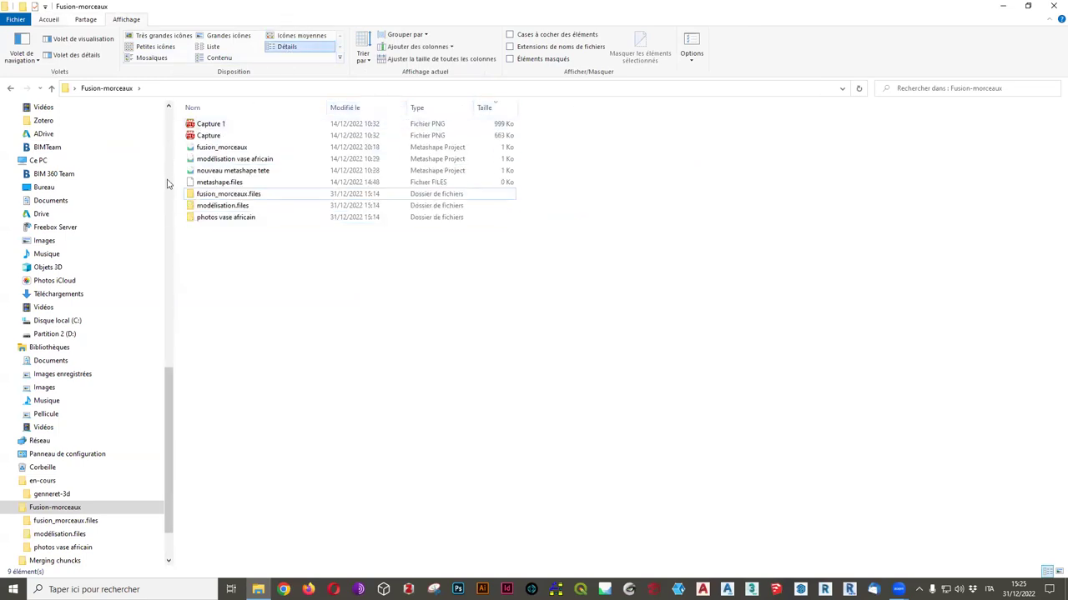
# Select the fusion_morceaux Metashape project together with its fusion_morceaux.files folder
pyautogui.click(237, 148)
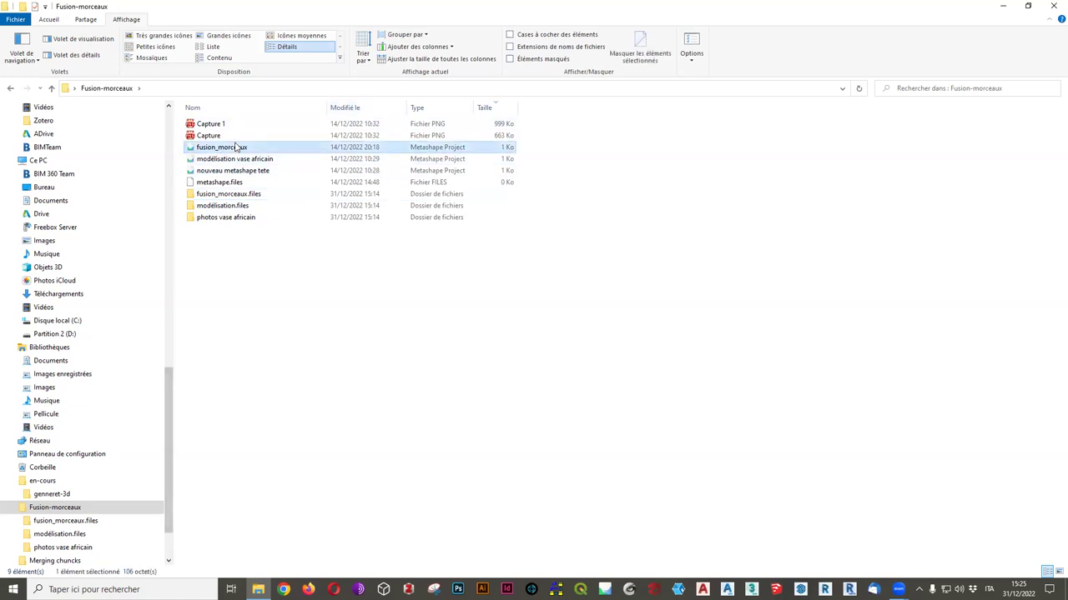
pyautogui.keyDown('ctrl'); pyautogui.click(245, 195); pyautogui.keyUp('ctrl')
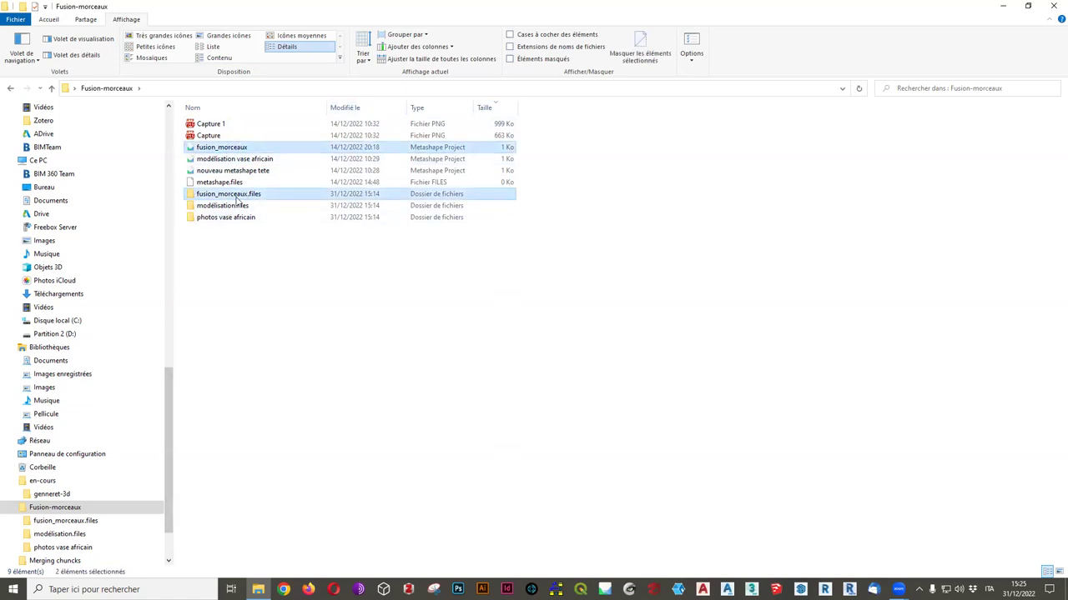
# Try to open the modélisation vase africain project in Metashape, then return to the Fusion-morceaux folder in File Explorer
pyautogui.click(211, 249)
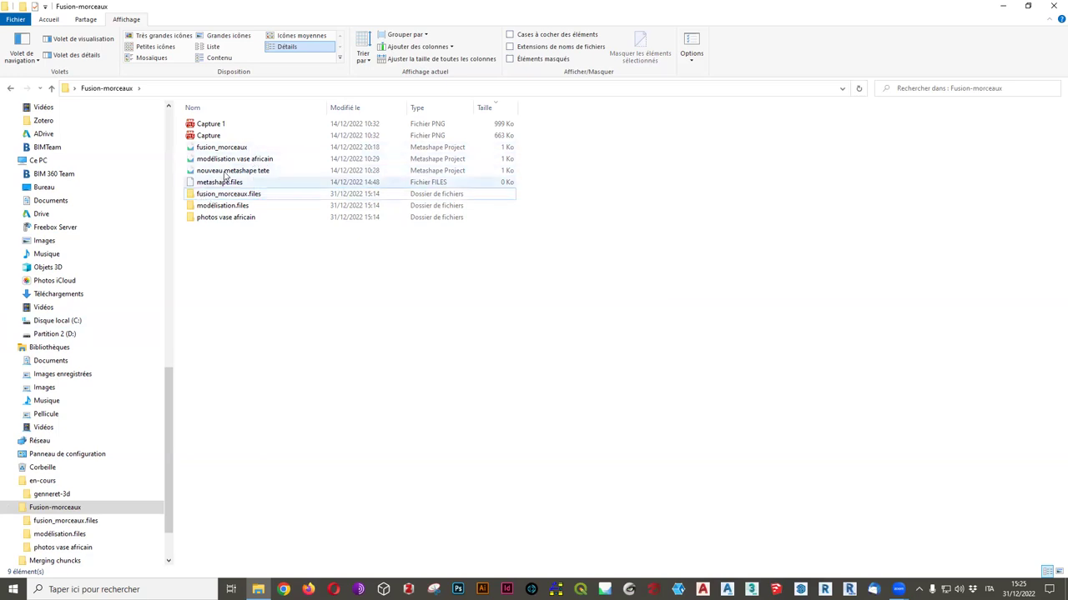
pyautogui.click(250, 160)
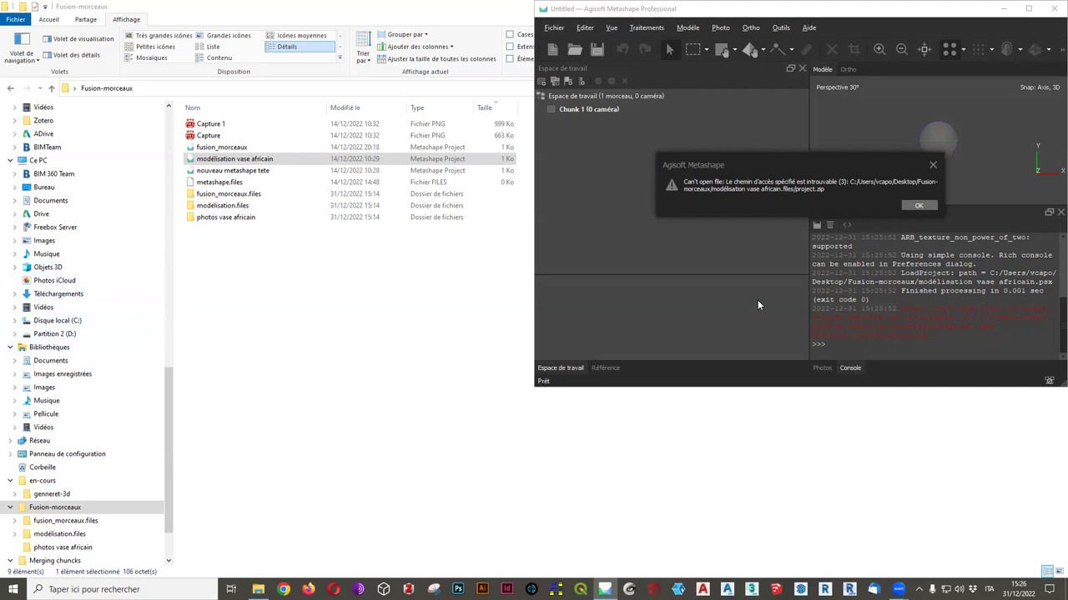
pyautogui.click(919, 206)
pyautogui.click(918, 206)
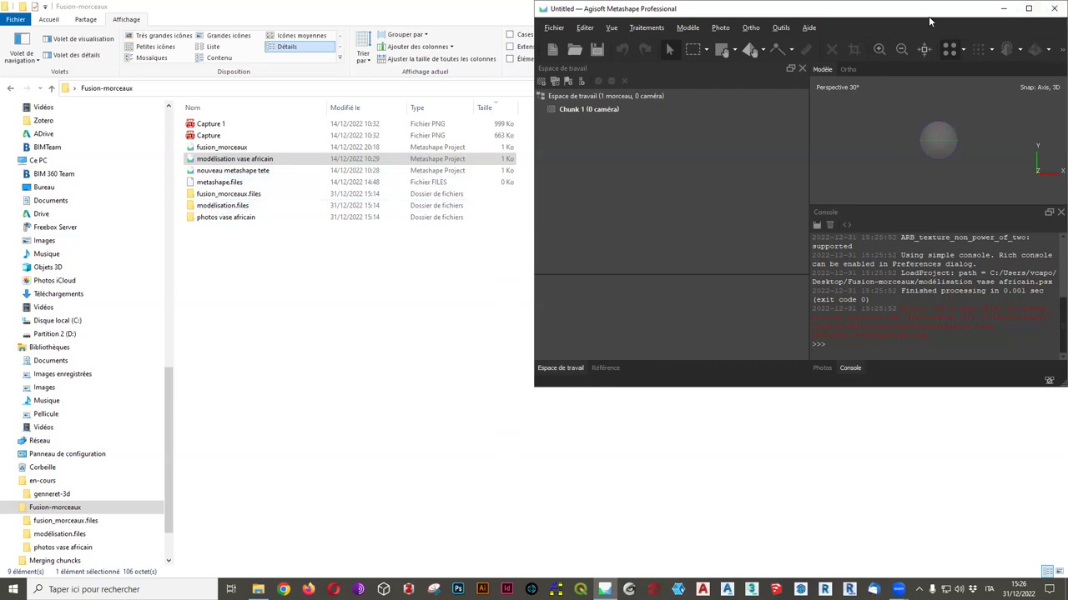
pyautogui.moveTo(928, 16); pyautogui.dragTo(754, 49)
pyautogui.hotkey('alt', 'Tab')
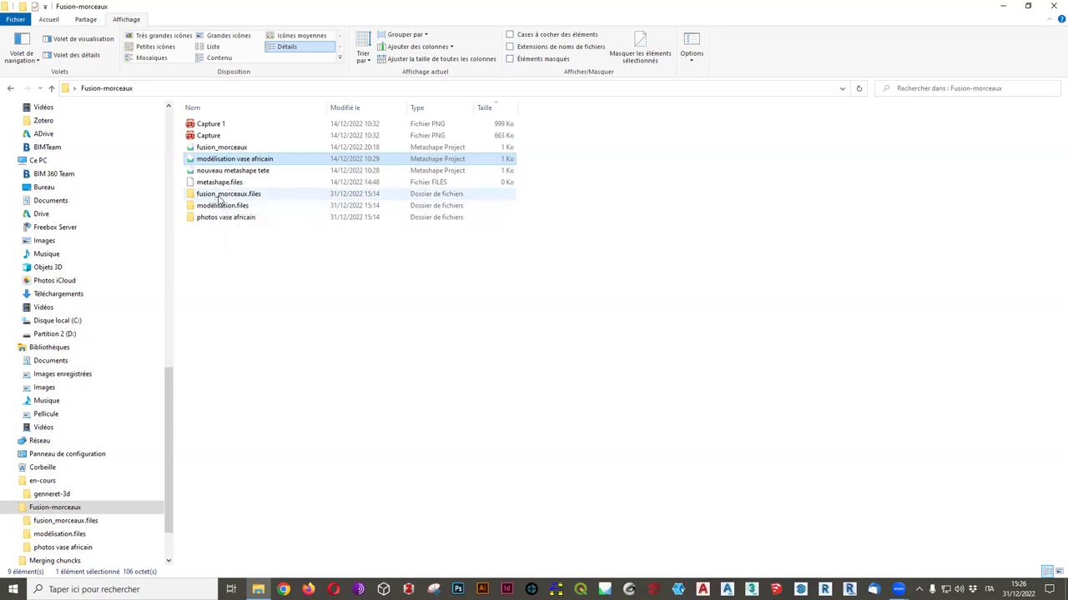
# Try to open the nouveau metashape tete project in Metashape and close the Metashape window
pyautogui.moveTo(221, 206)
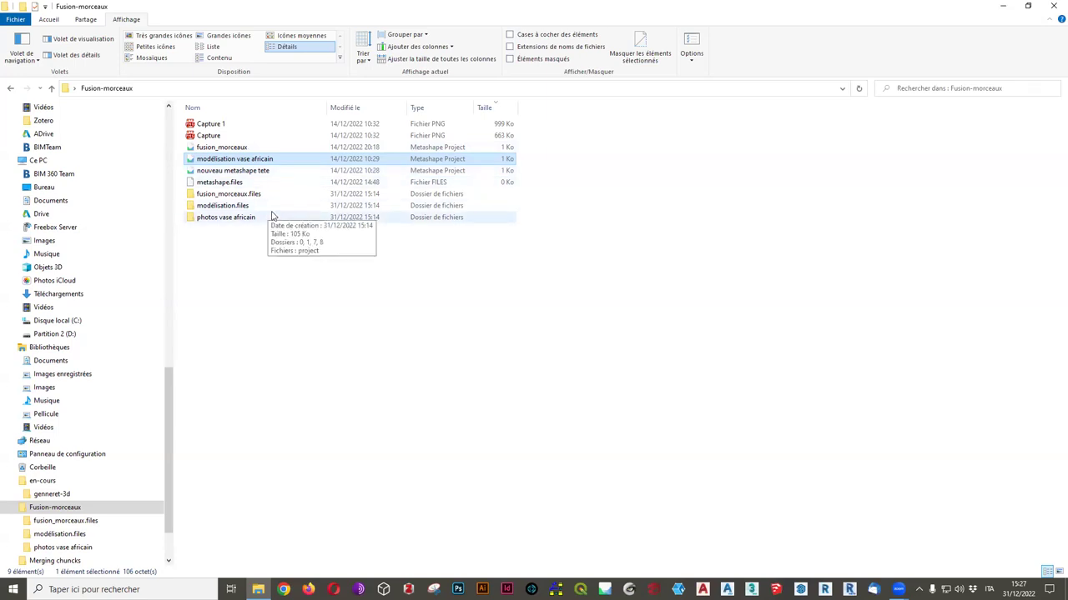
pyautogui.click(214, 171)
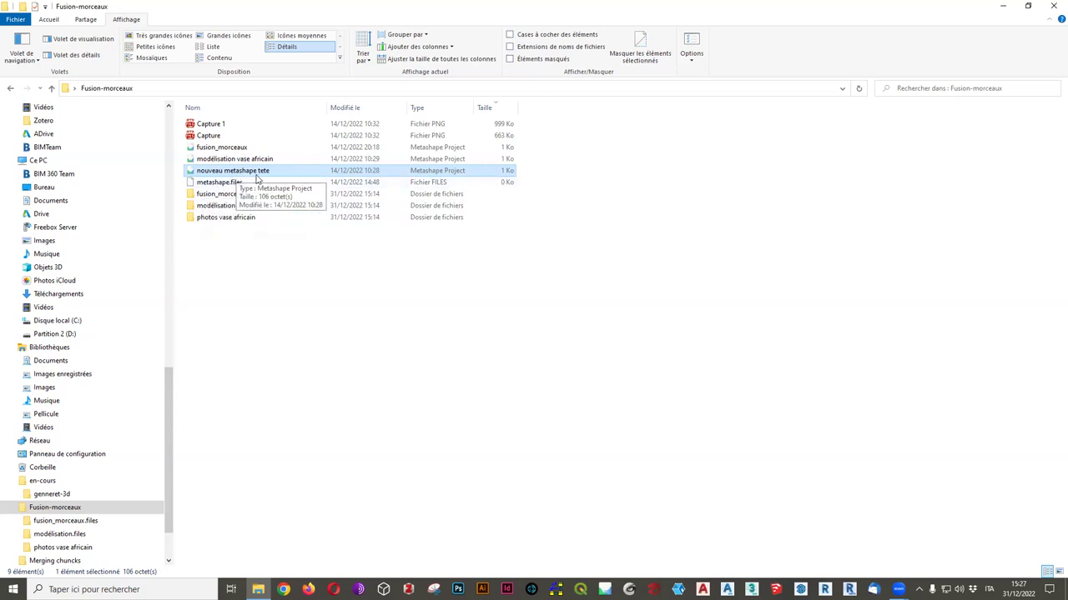
pyautogui.doubleClick(228, 172)
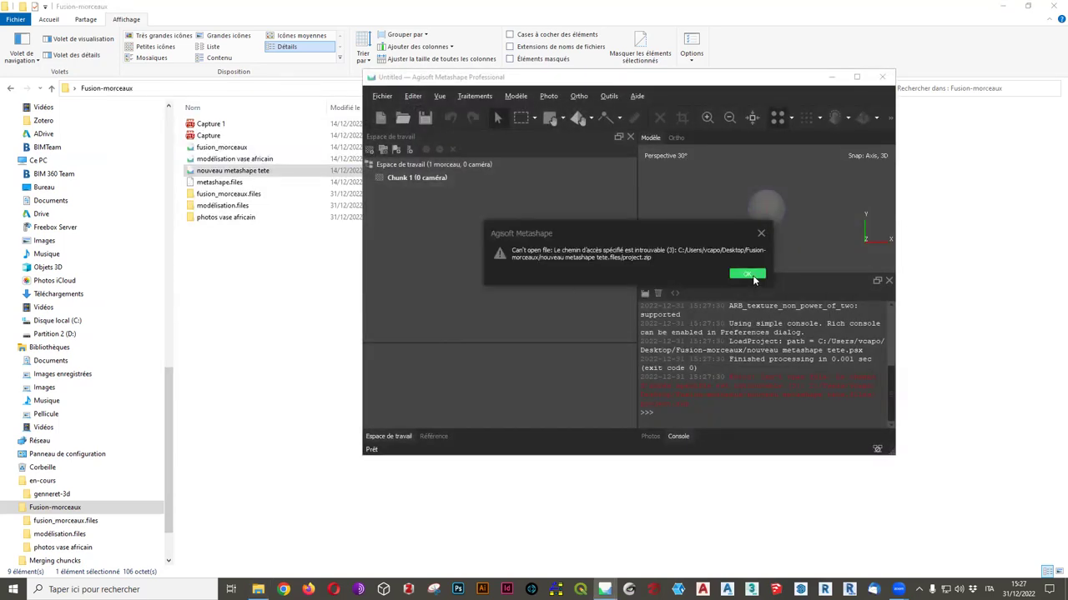
pyautogui.click(754, 280)
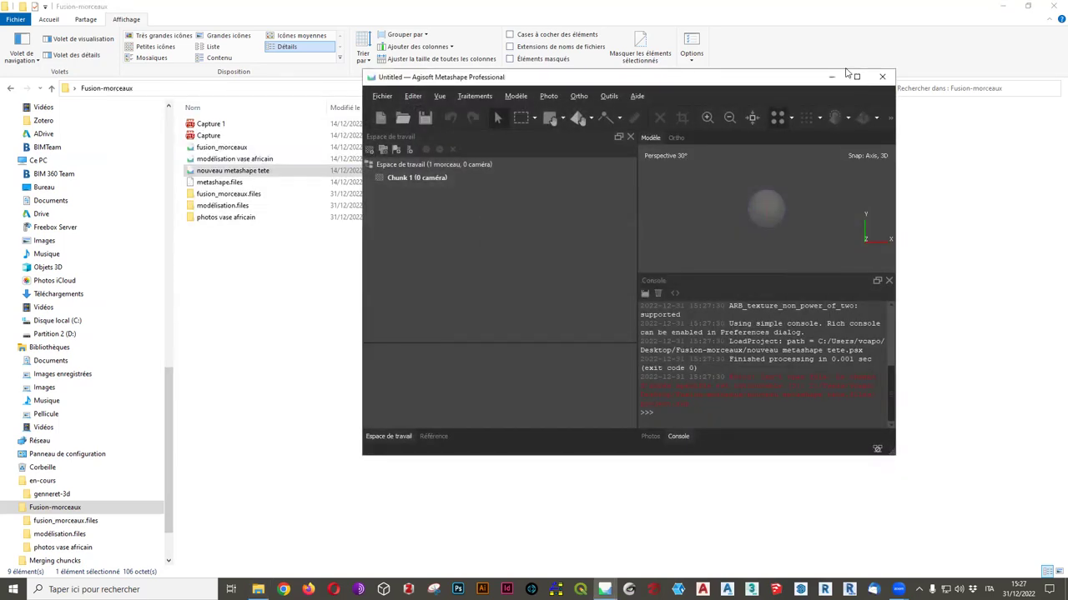
pyautogui.click(882, 77)
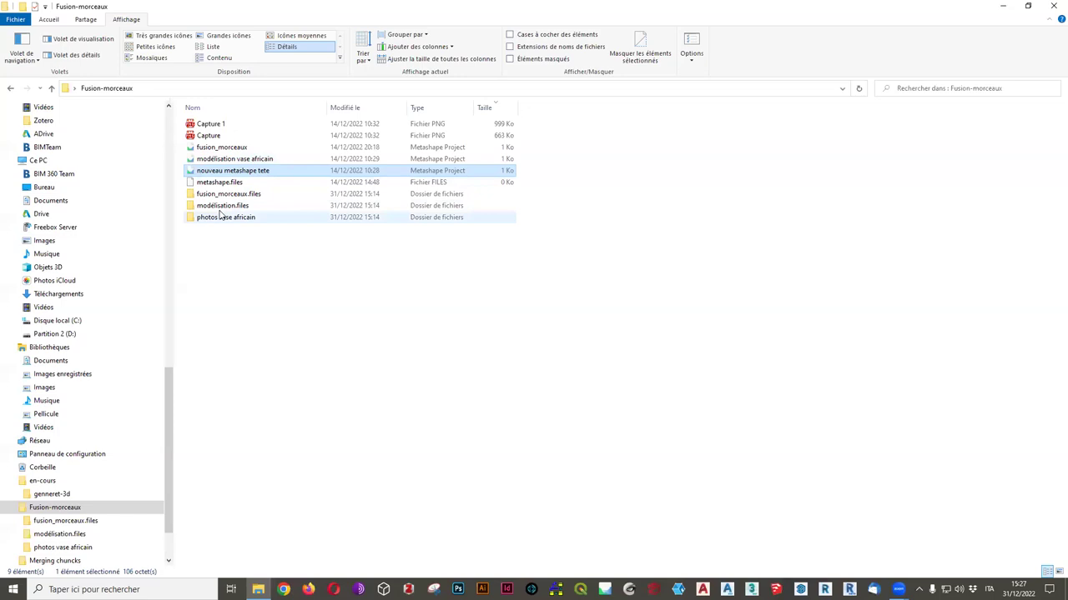
# Examine subfolders 0 and 1 of fusion_morceaux.files, including folder 0 inside 1, and go back up to the Fusion-morceaux folder
pyautogui.click(221, 185)
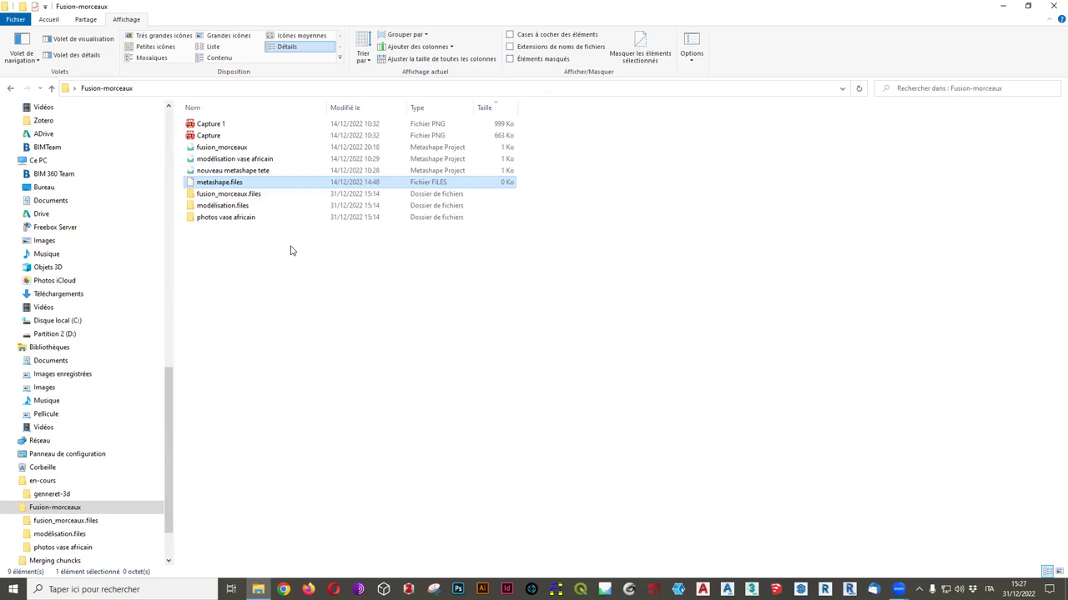
pyautogui.doubleClick(250, 195)
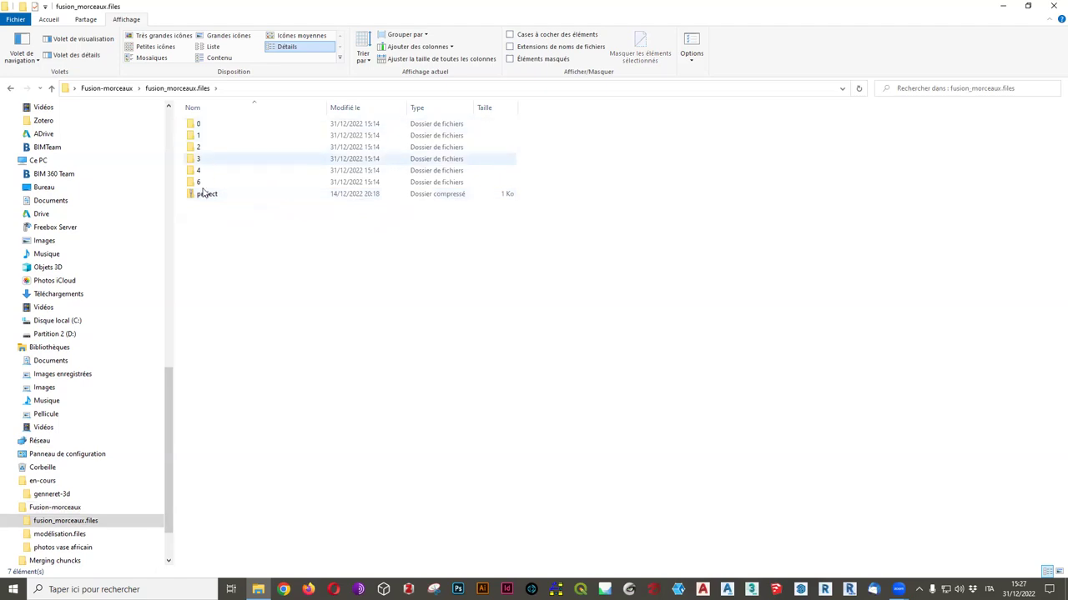
pyautogui.doubleClick(204, 127)
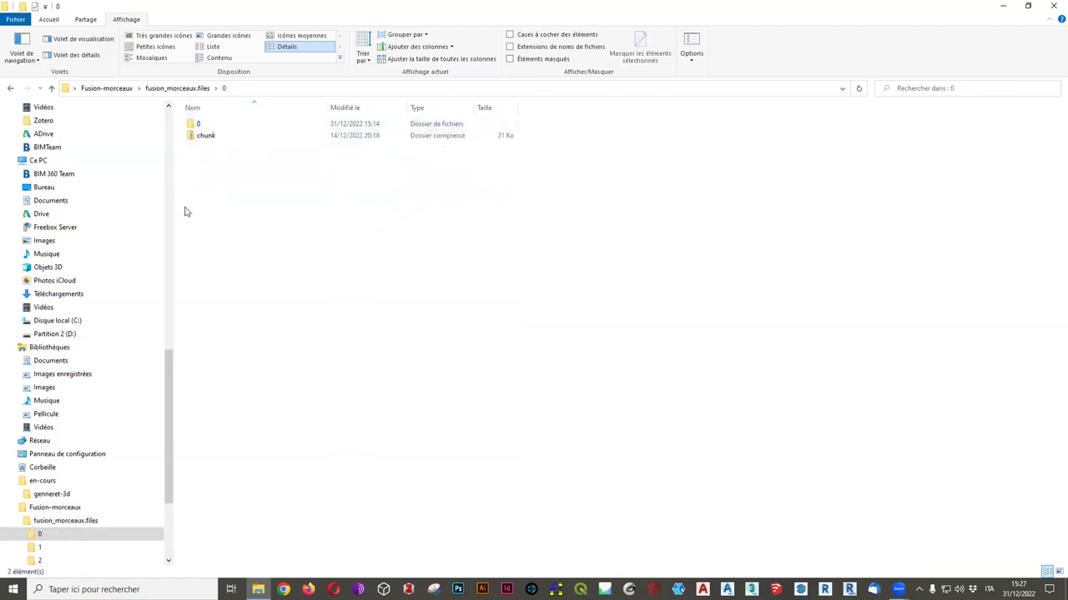
pyautogui.click(50, 89)
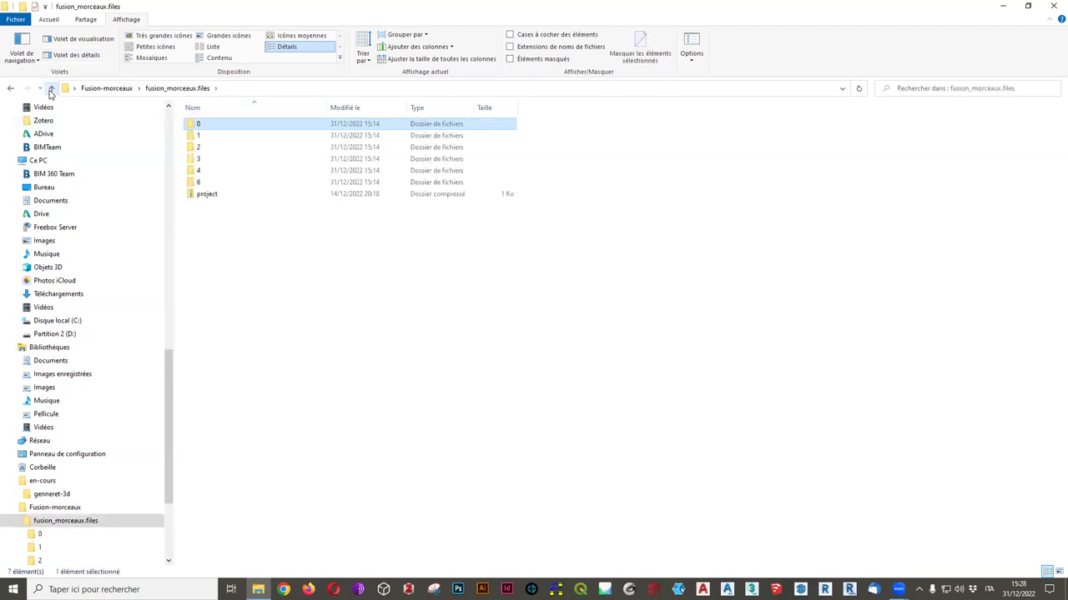
pyautogui.doubleClick(200, 136)
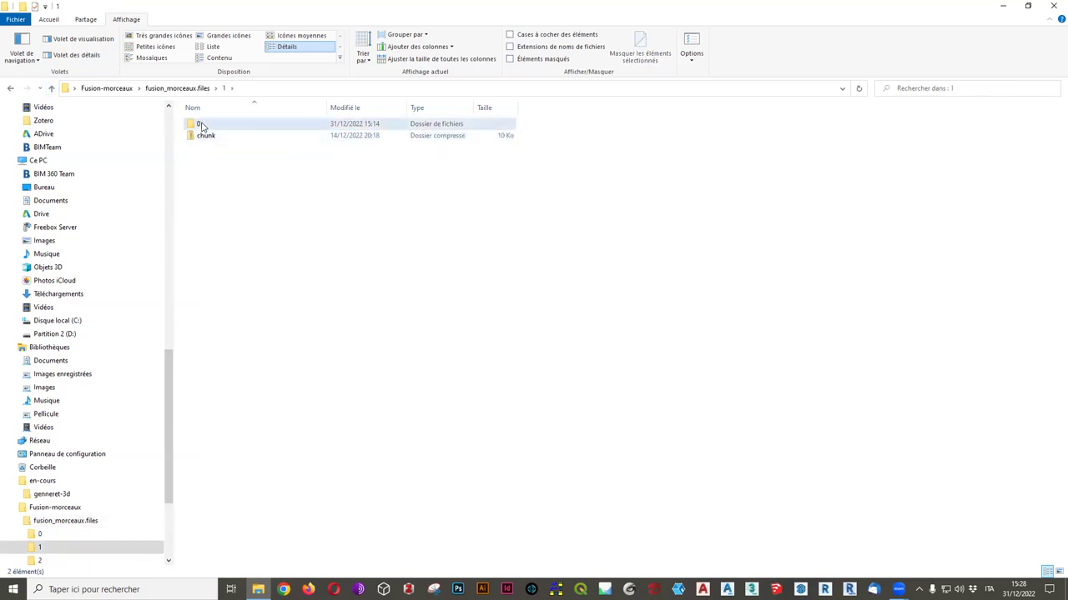
pyautogui.doubleClick(202, 123)
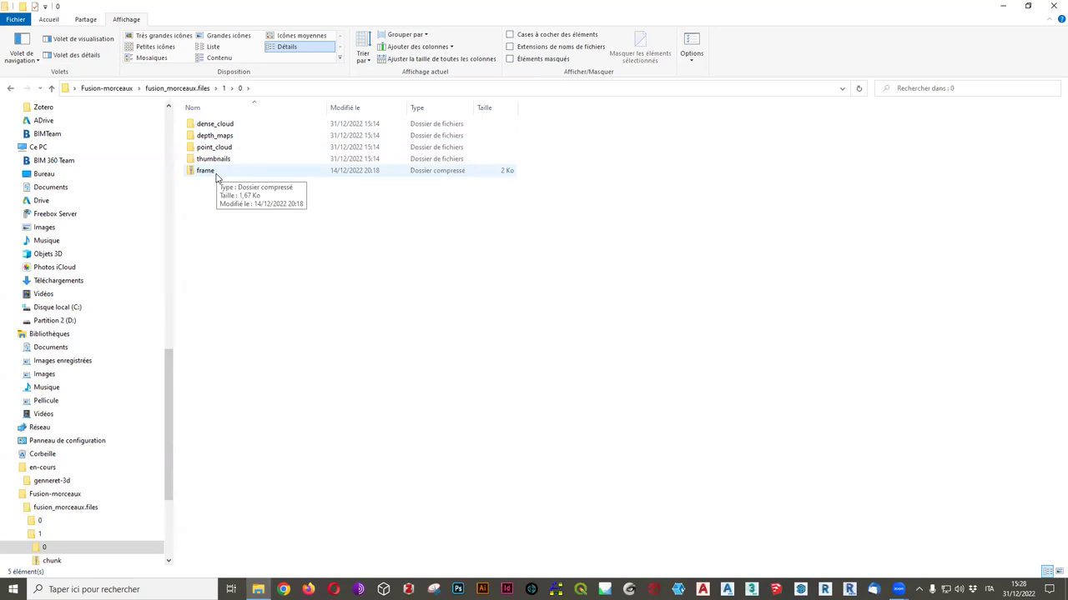
pyautogui.click(50, 89)
pyautogui.click(51, 89)
pyautogui.click(51, 88)
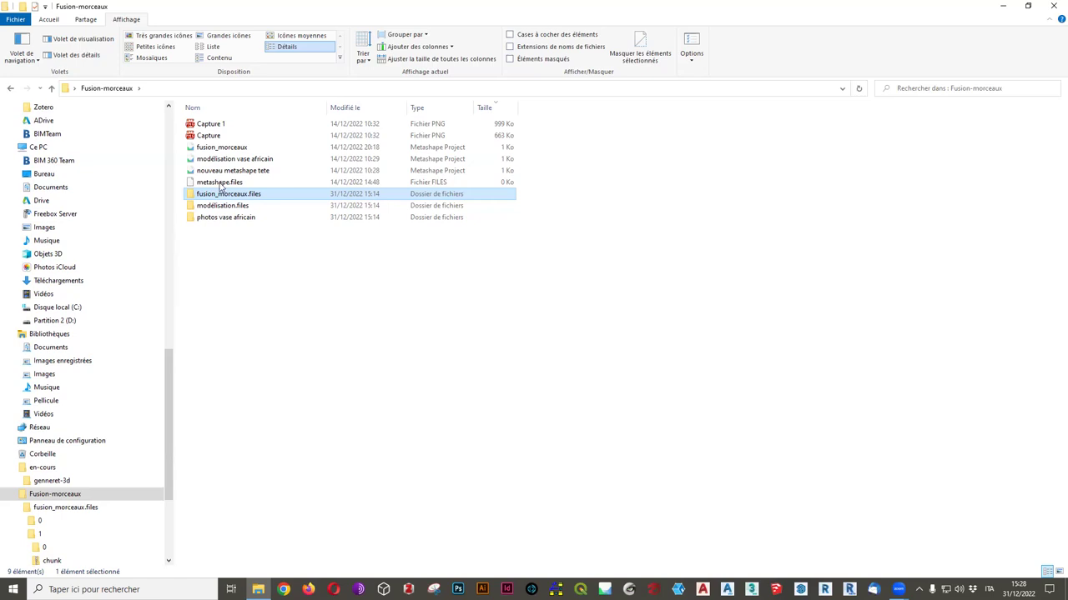
# Try to open the metashape.files file and dismiss the application choice
pyautogui.click(232, 206)
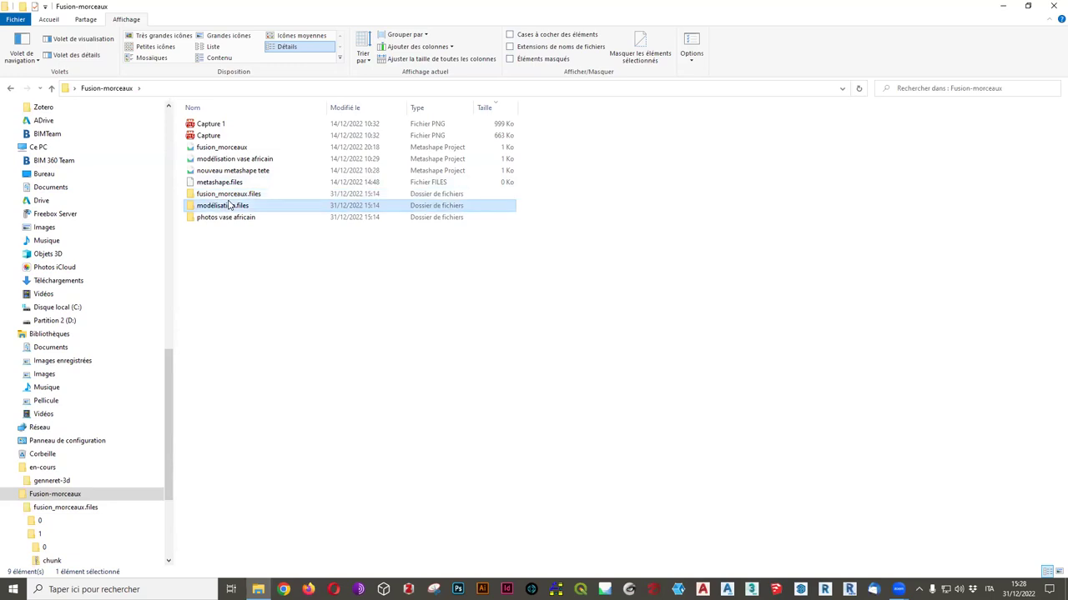
pyautogui.click(214, 183)
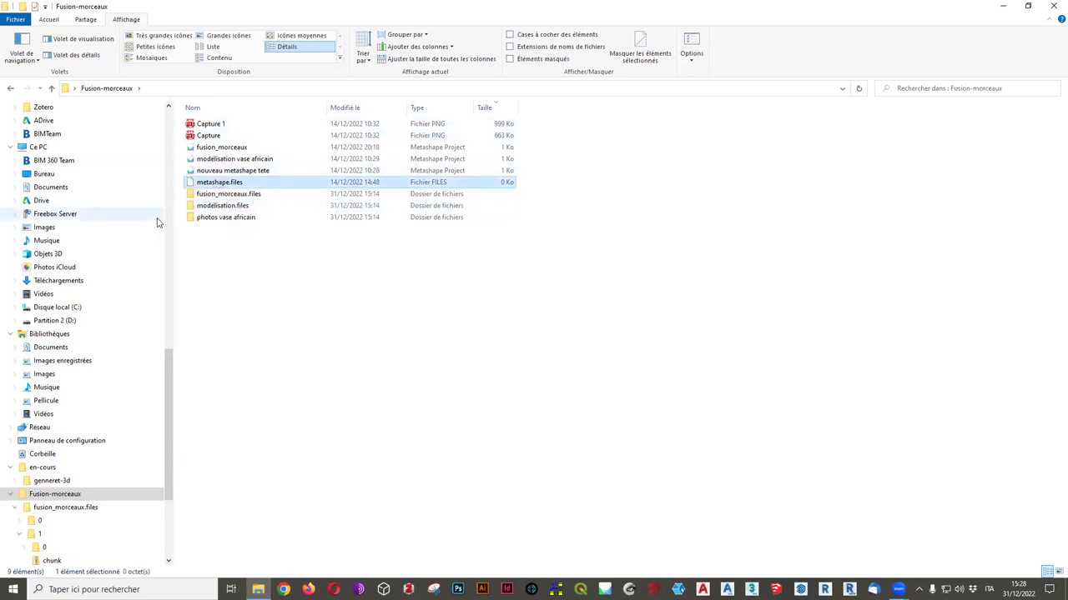
pyautogui.doubleClick(240, 186)
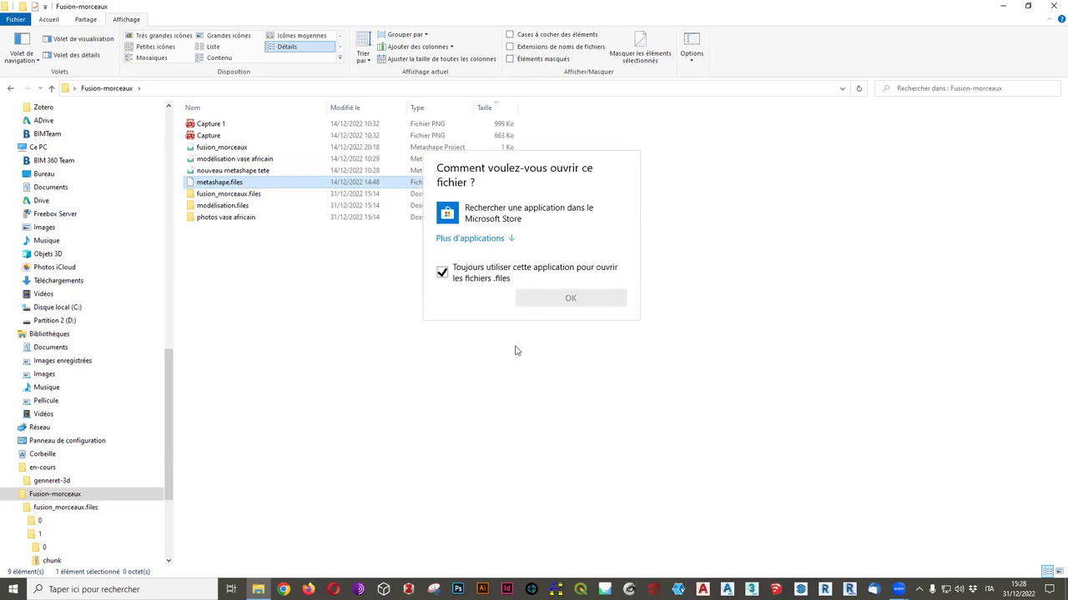
pyautogui.press('Escape')
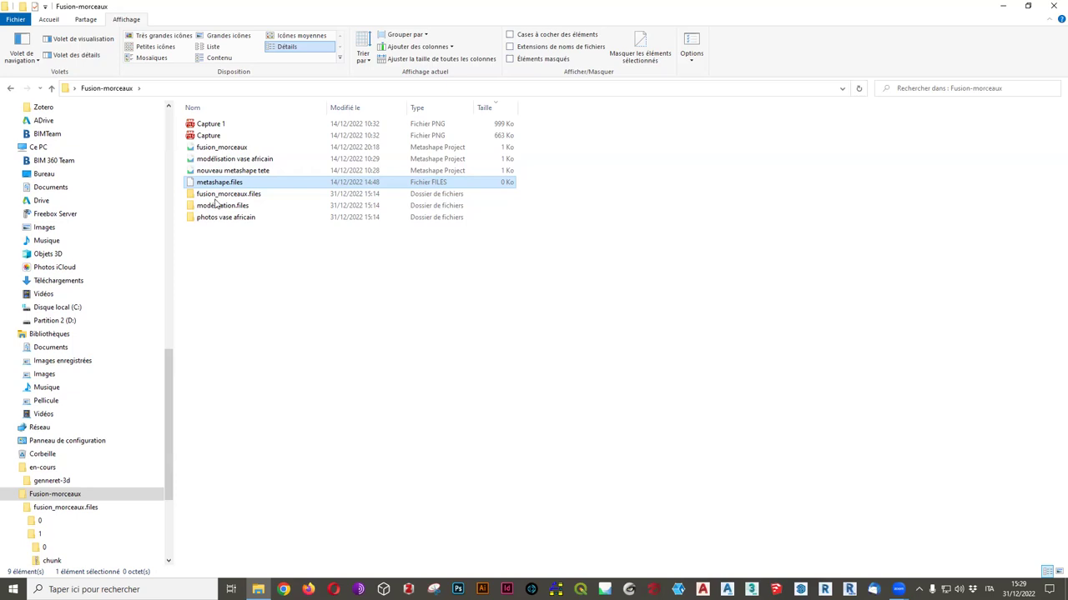
# Compare the Capture 1 and Capture images of the vase neck's markers at full screen, and close the image viewer
pyautogui.click(222, 126)
pyautogui.press('Return')
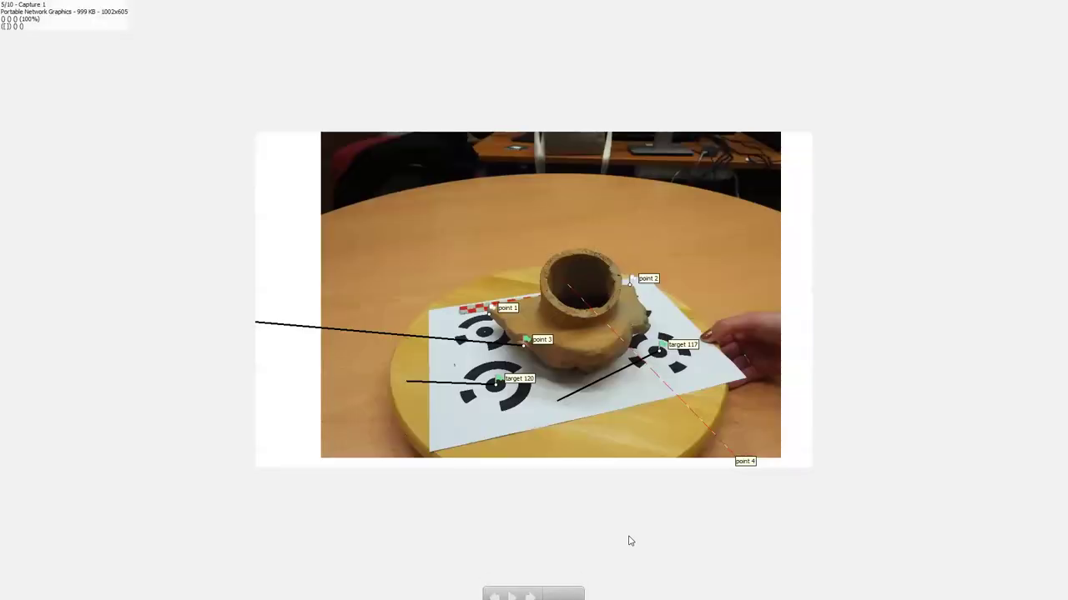
pyautogui.press('Right')
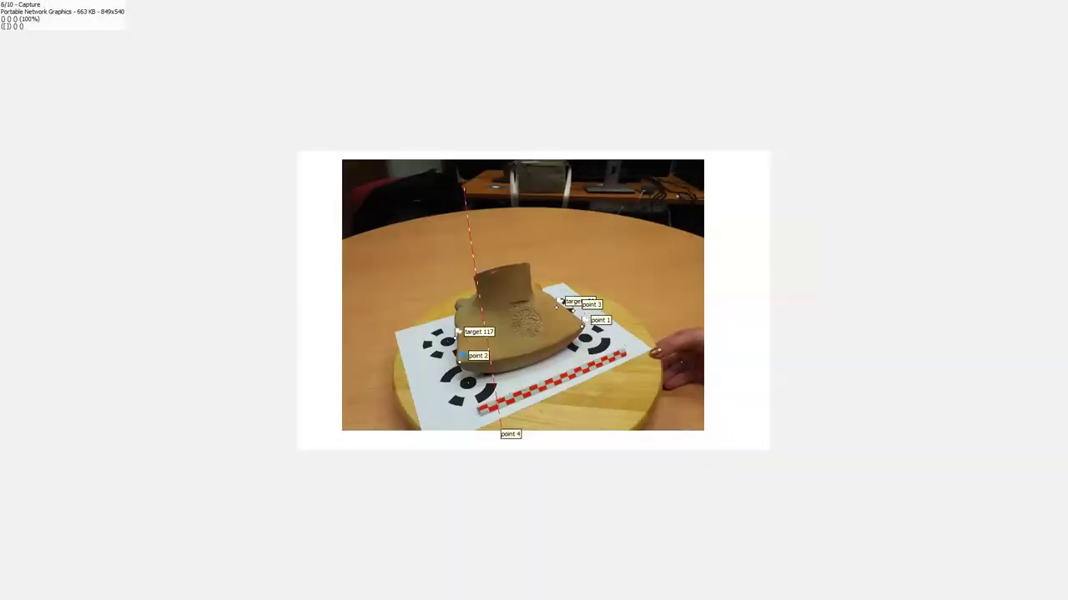
pyautogui.press('Left')
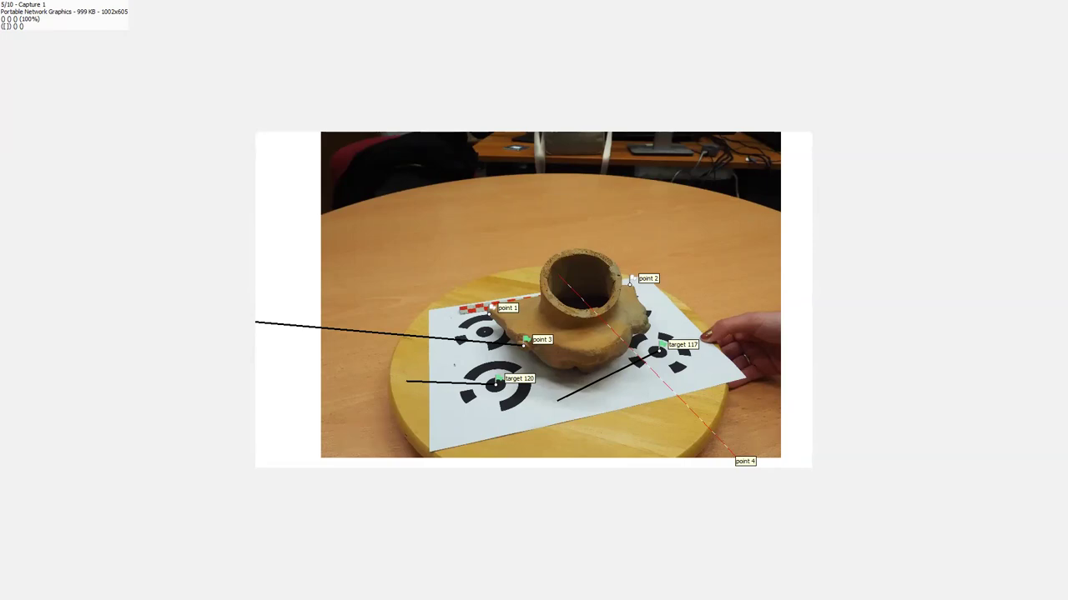
pyautogui.press('Right')
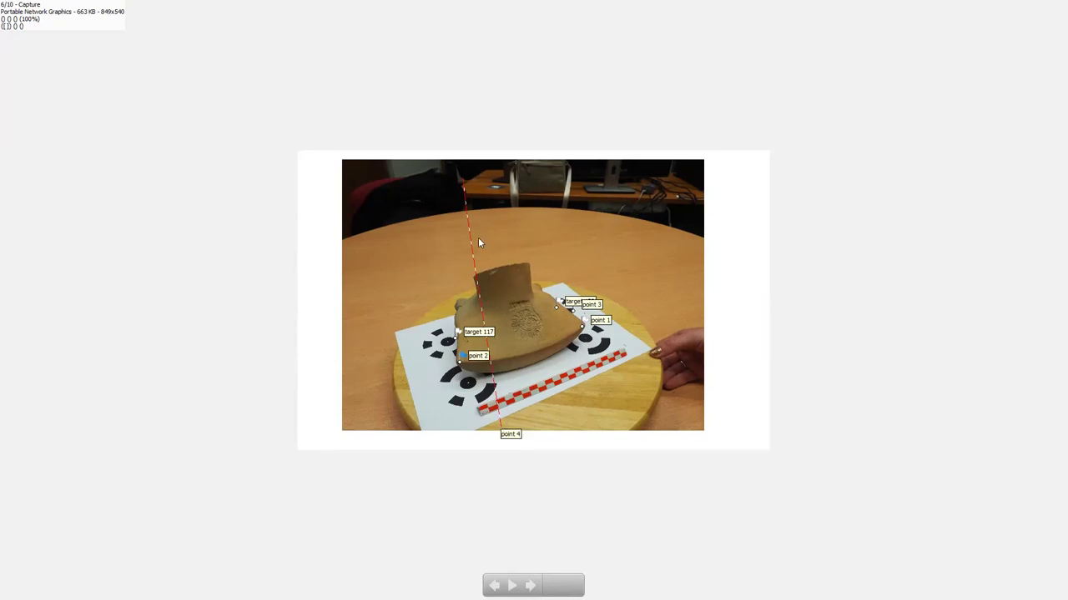
pyautogui.press('Left')
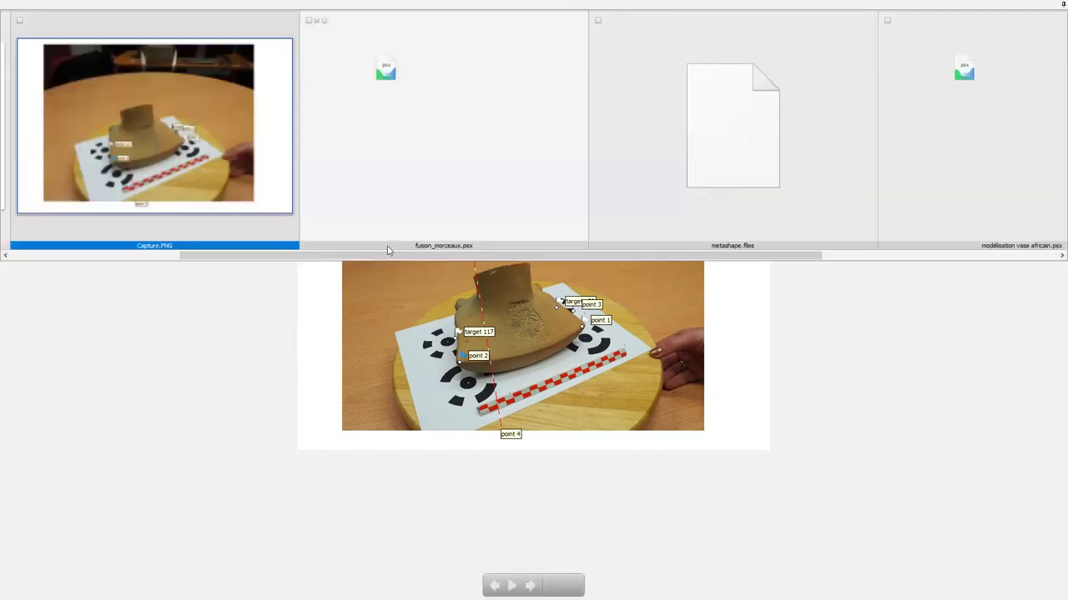
pyautogui.press('Escape')
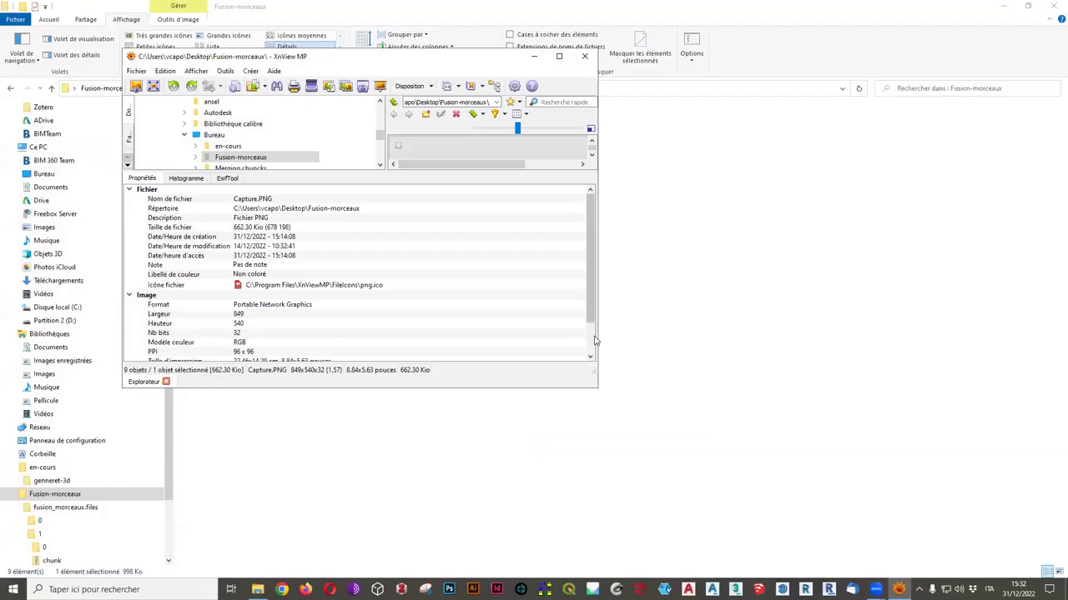
pyautogui.click(585, 53)
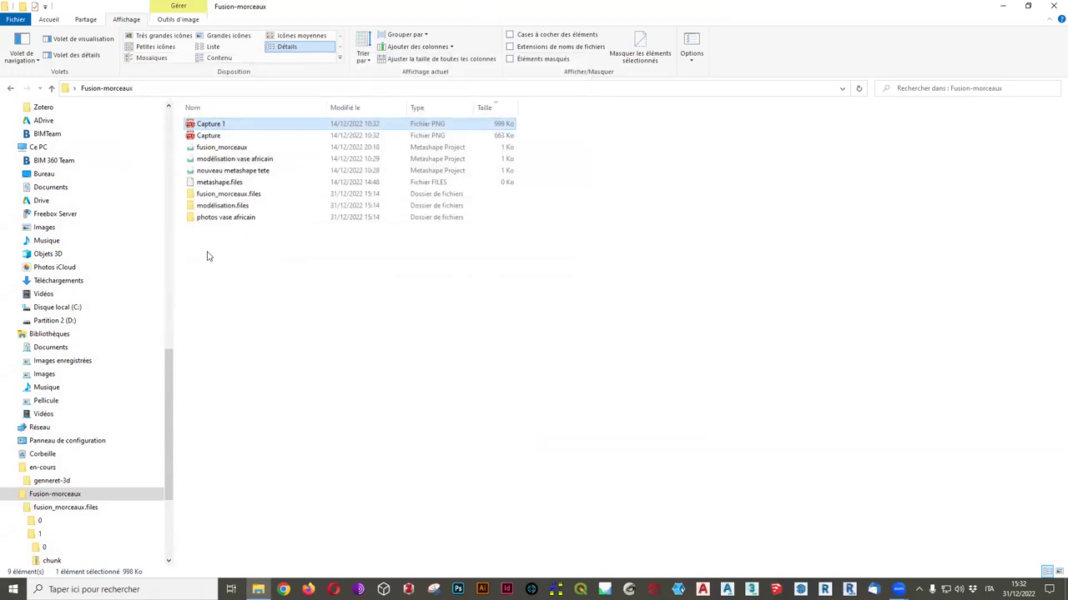
# Look through the vase photos in the photos vase africain folder, go up to Fusion-morceaux and reopen the photo folder
pyautogui.moveTo(223, 221)
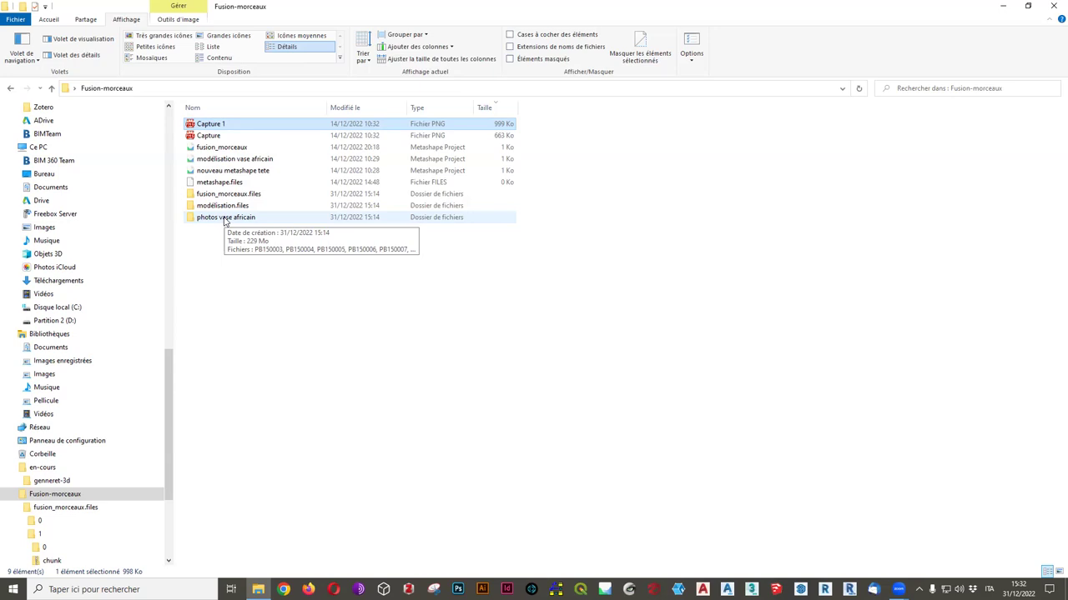
pyautogui.doubleClick(224, 219)
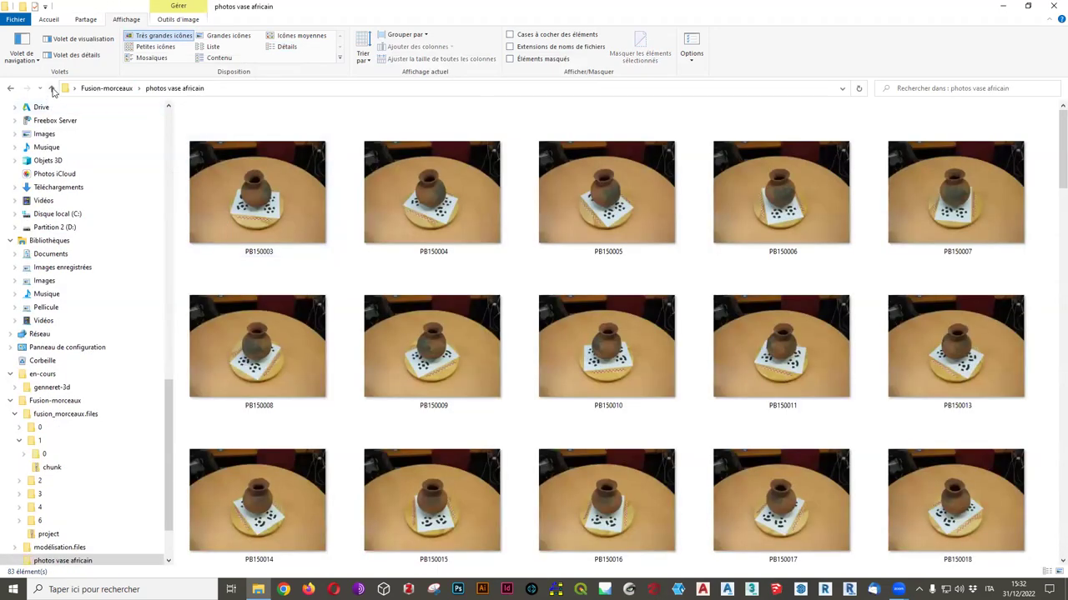
pyautogui.click(52, 88)
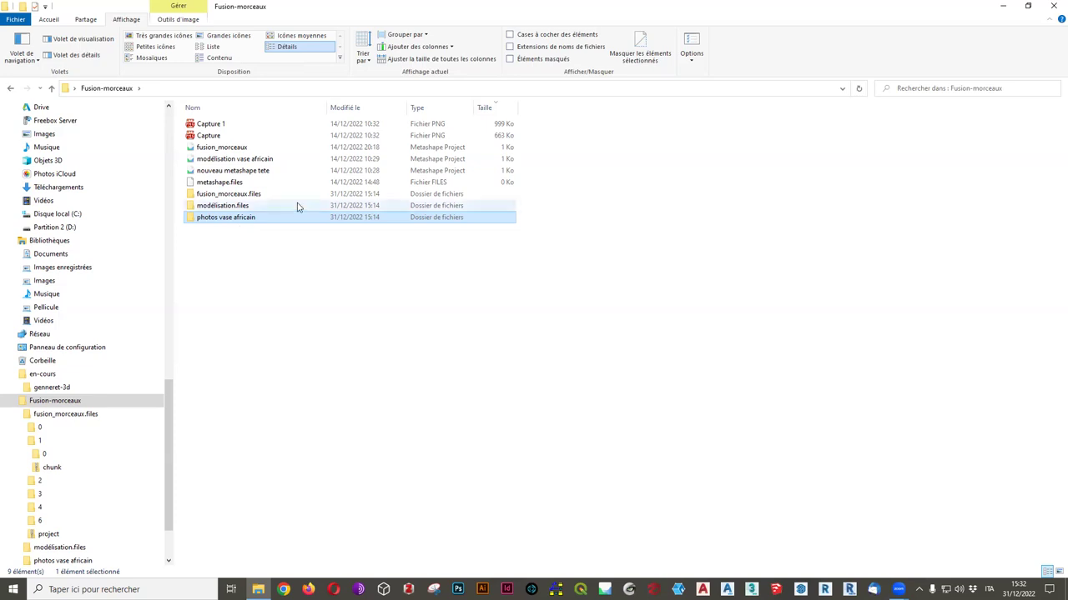
pyautogui.doubleClick(272, 220)
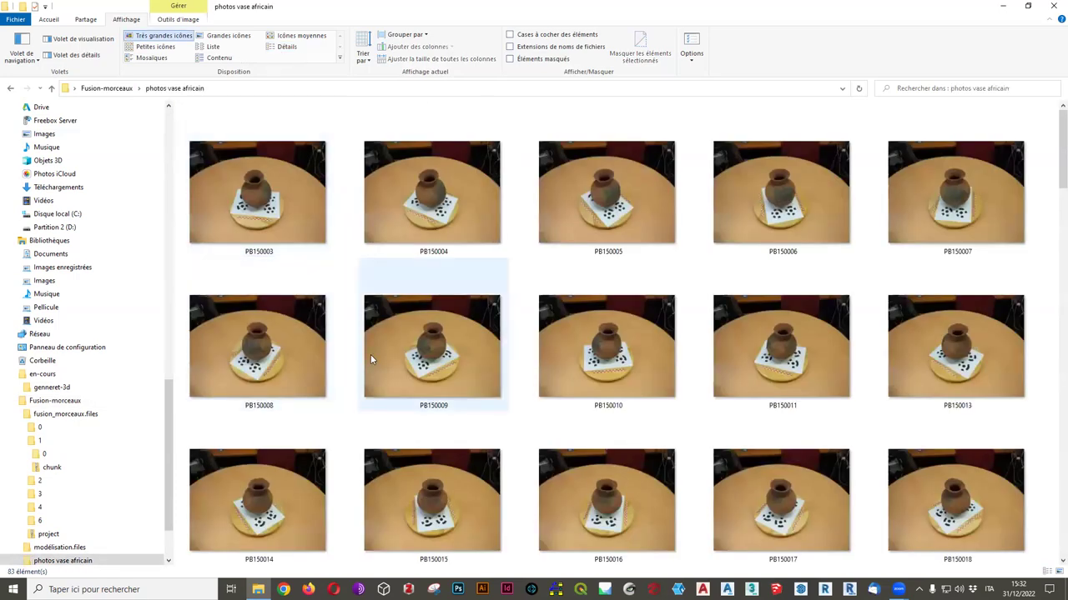
pyautogui.moveTo(371, 360)
pyautogui.scroll(-2, 369, 369)
pyautogui.scroll(2, 371, 372)
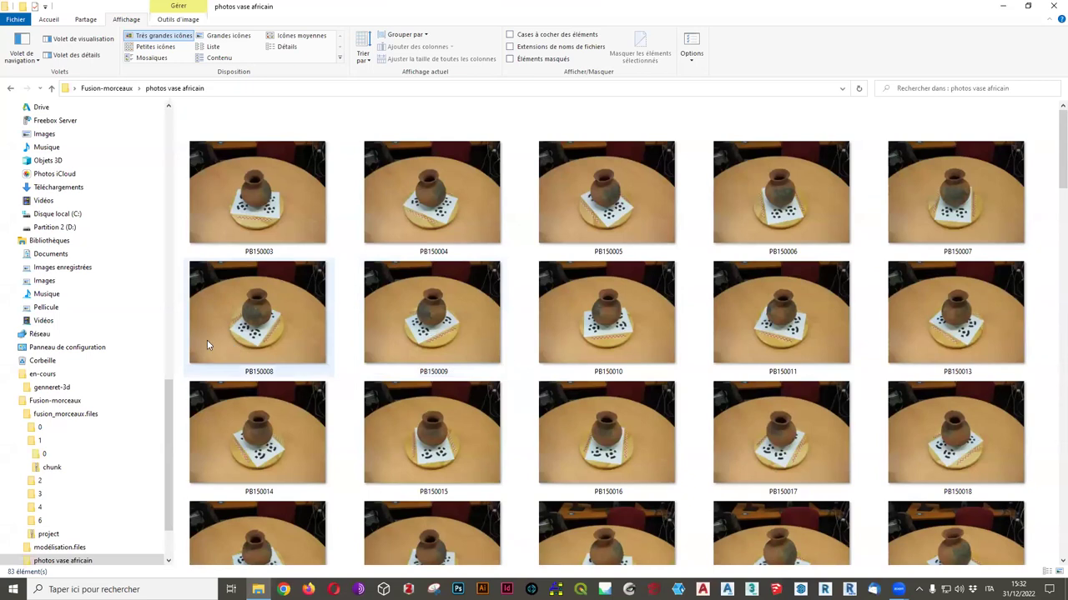
pyautogui.moveTo(200, 339)
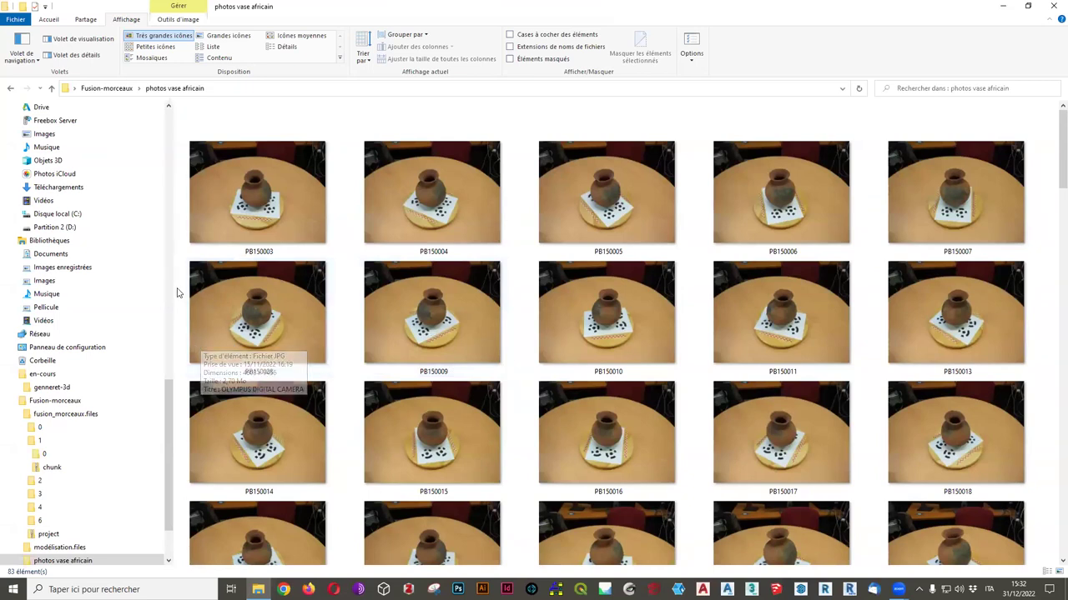
pyautogui.click(52, 89)
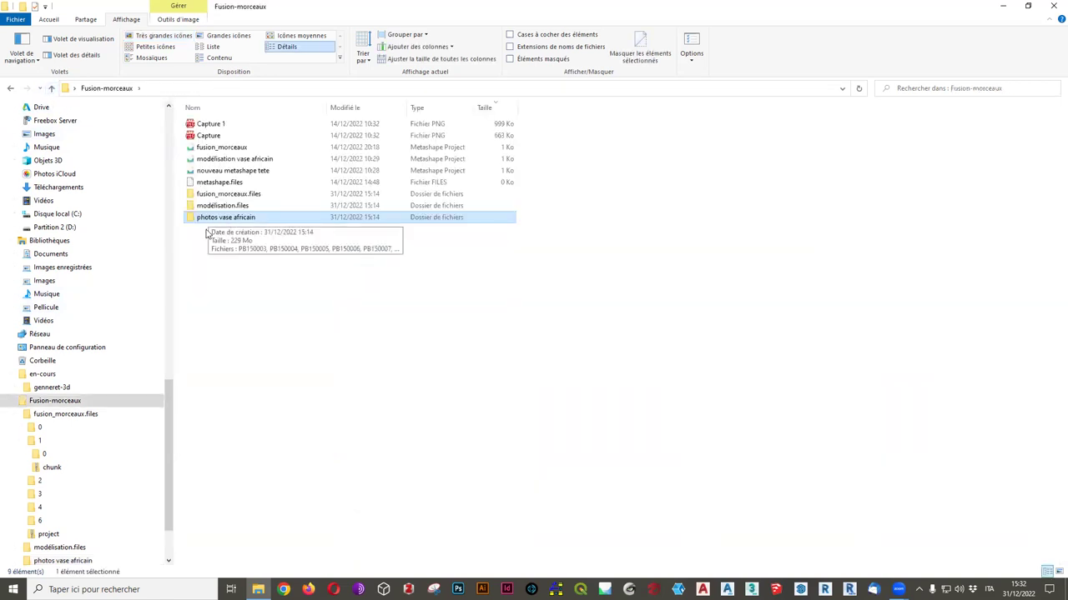
pyautogui.doubleClick(247, 218)
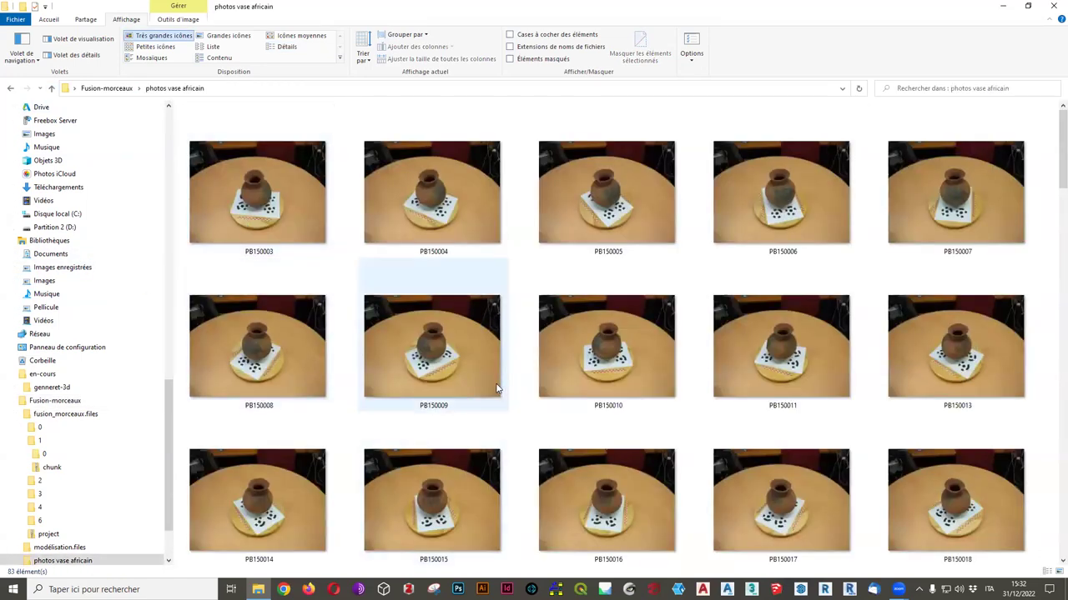
# Look through the vase photos to find where the upright series ends, and reduce the thumbnails to large icons
pyautogui.scroll(-15, 497, 375)
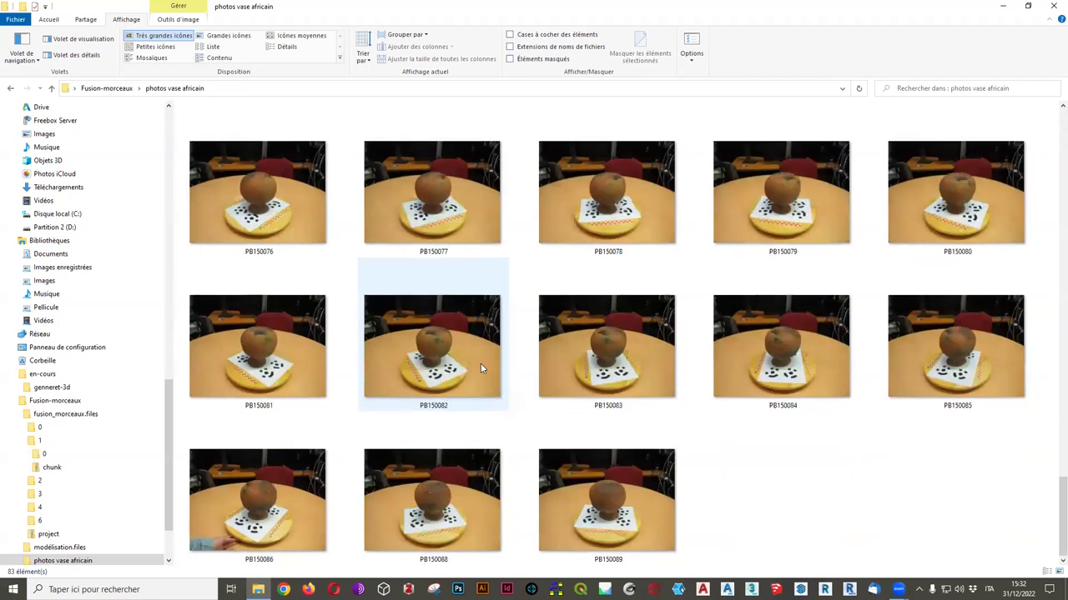
pyautogui.scroll(5, 481, 363)
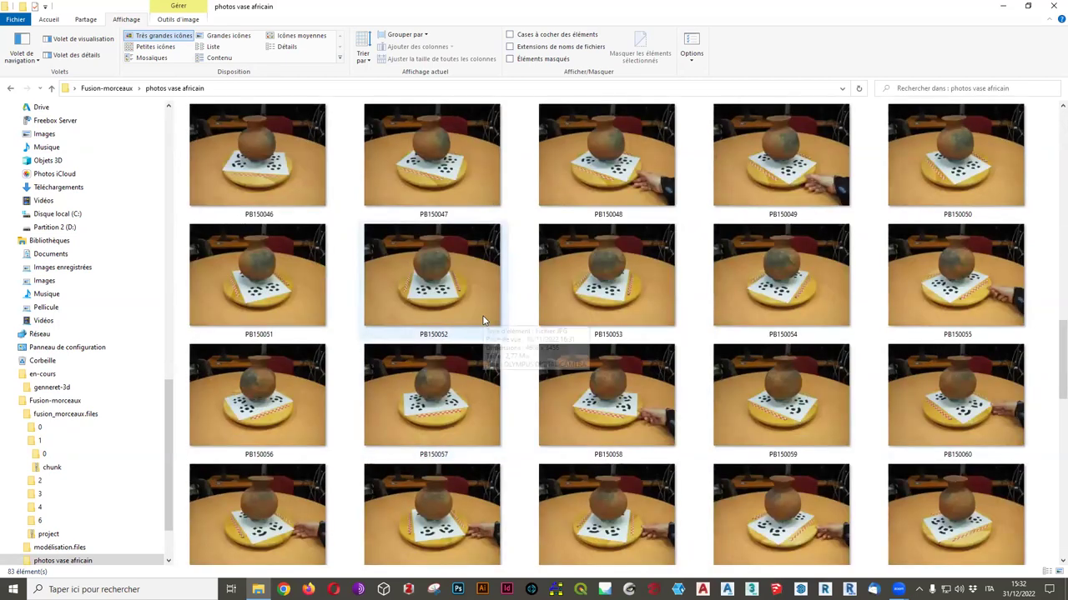
pyautogui.scroll(-1, 465, 371)
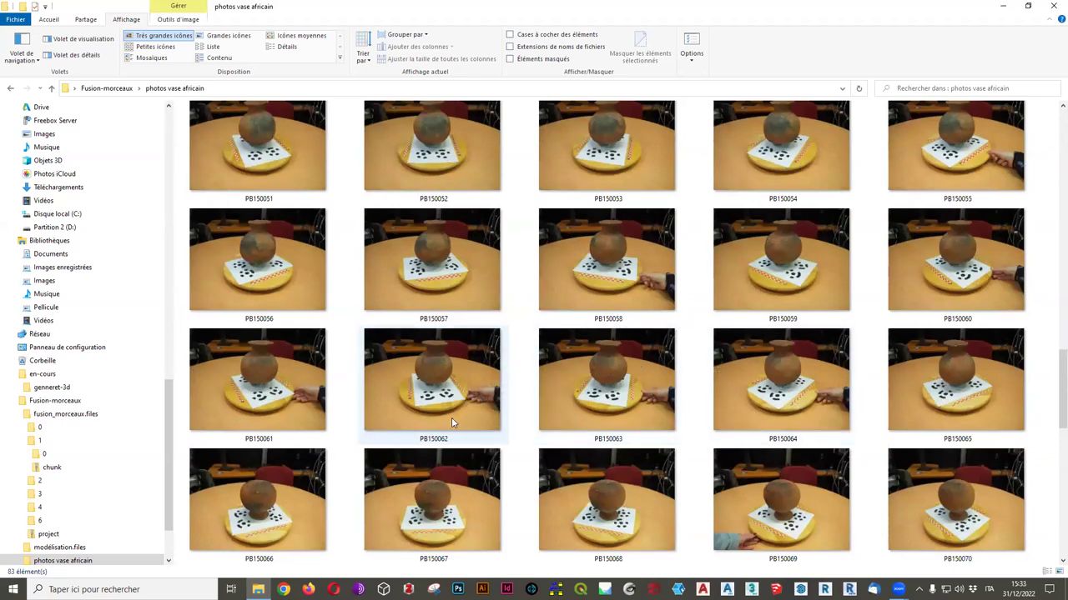
pyautogui.click(1008, 399)
pyautogui.keyDown('ctrl'); pyautogui.scroll(-3, 758, 363); pyautogui.keyUp('ctrl')
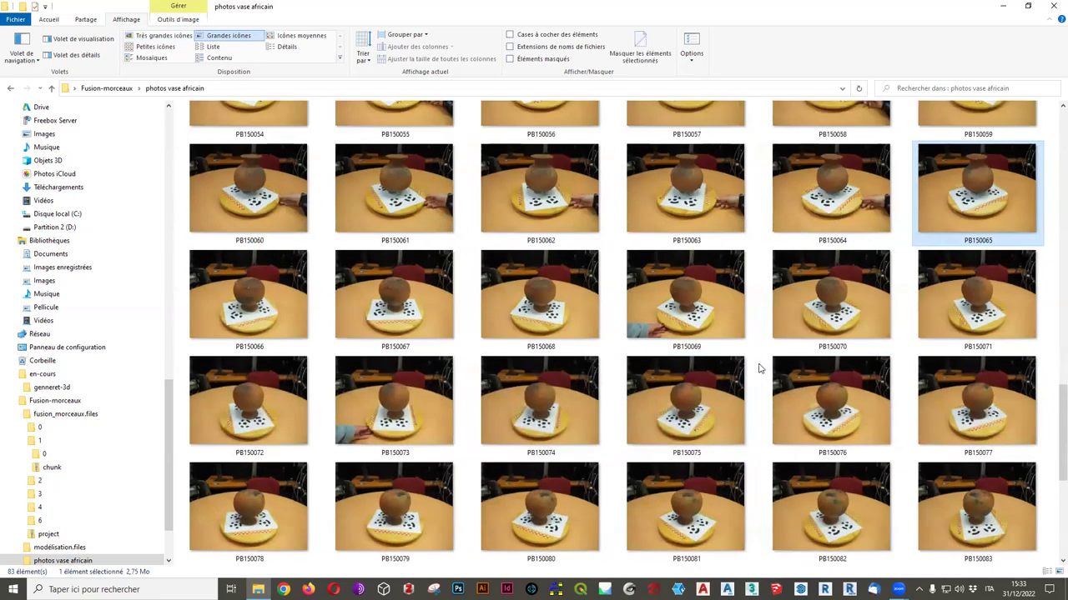
# Select the upright vase series from PB150003 to PB150065 and look over the selection
pyautogui.scroll(6, 769, 392)
pyautogui.click(244, 159)
pyautogui.scroll(-6, 867, 318)
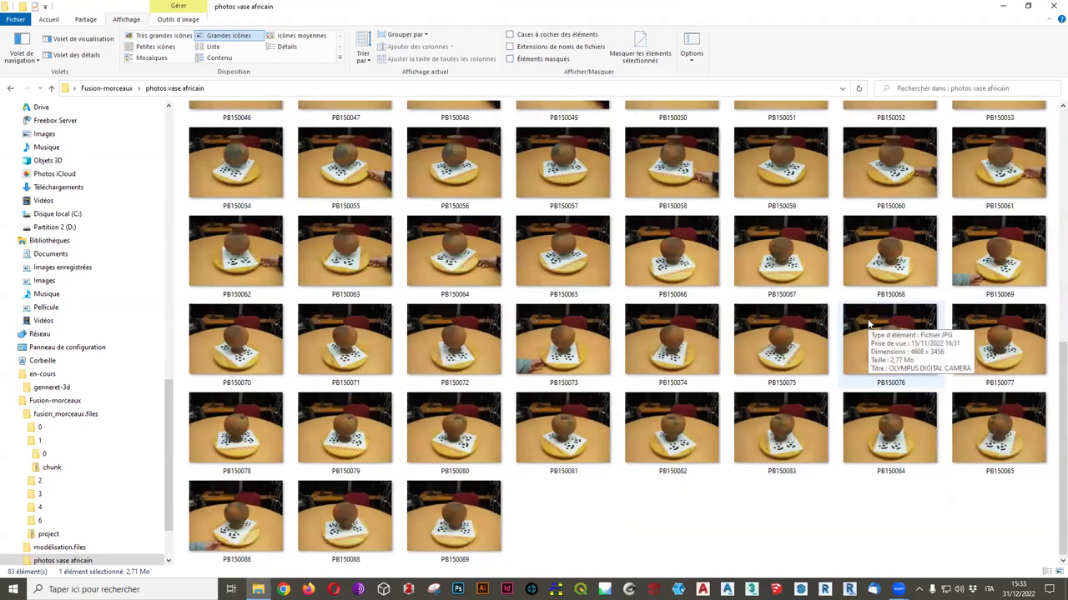
pyautogui.keyDown('shift'); pyautogui.click(588, 271); pyautogui.keyUp('shift')
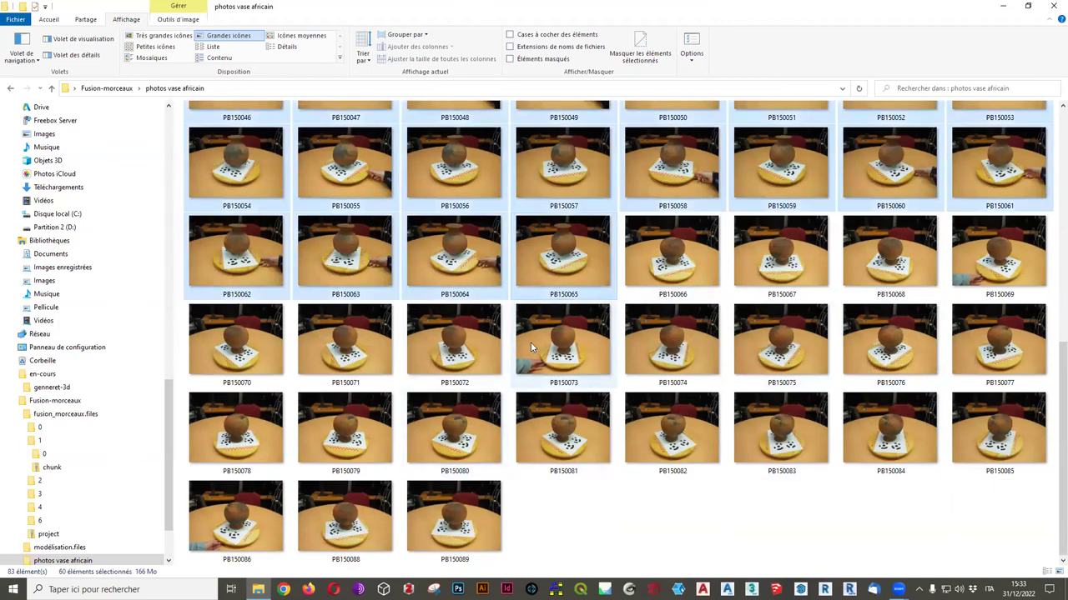
pyautogui.scroll(10, 542, 359)
pyautogui.scroll(-10, 559, 383)
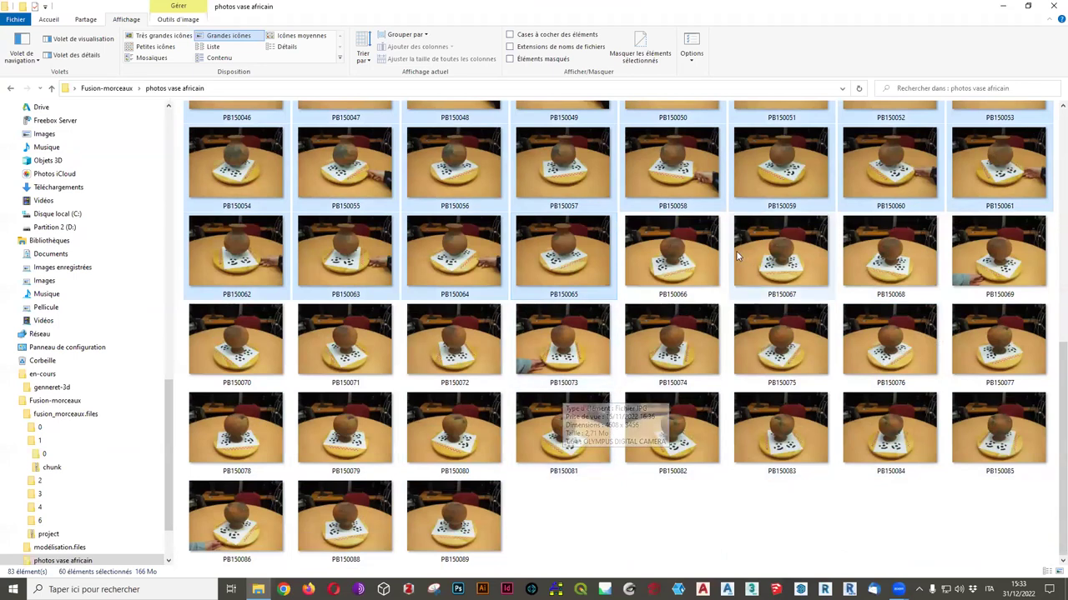
# Select the upside-down vase series from PB150066 to PB150089, and go back up to the Fusion-morceaux folder
pyautogui.click(692, 265)
pyautogui.keyDown('shift'); pyautogui.click(440, 519); pyautogui.keyUp('shift')
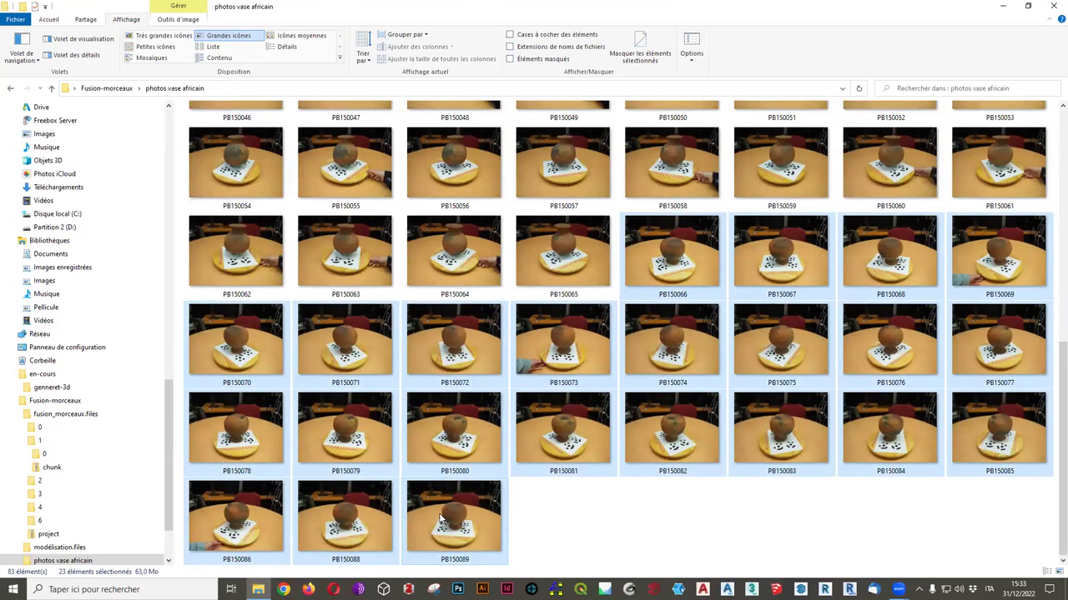
pyautogui.click(51, 89)
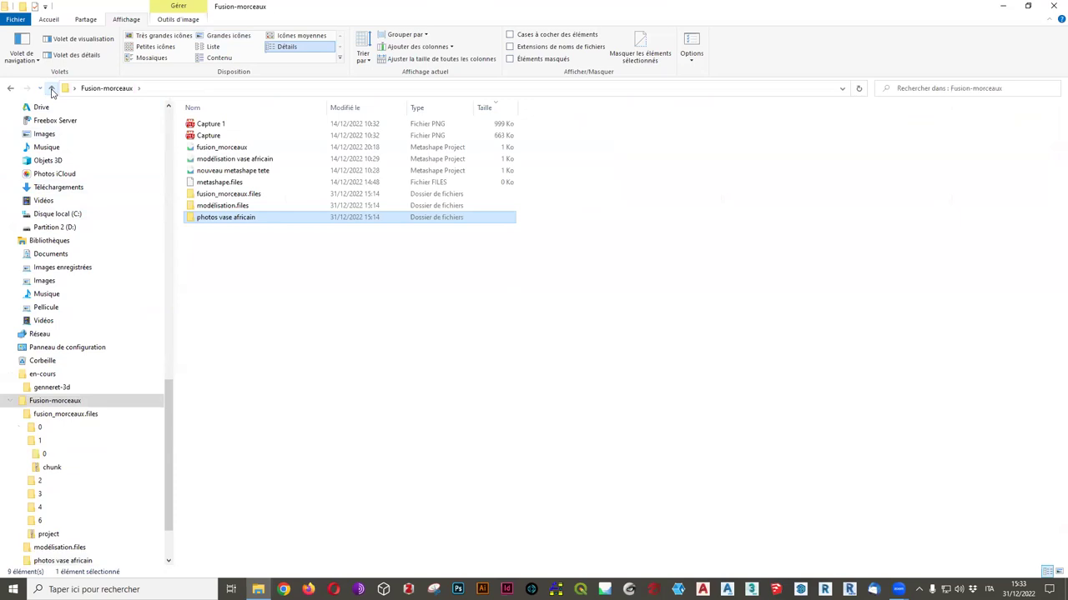
pyautogui.click(299, 368)
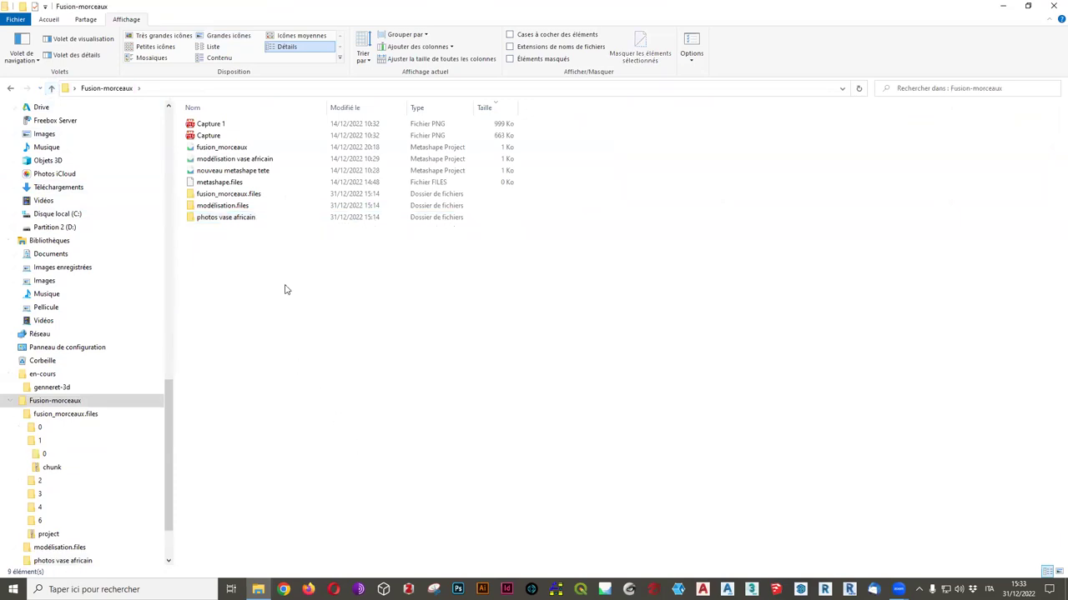
# Open the fusion_morceaux project in Metashape and keep its window small enough to reach the Fusion-morceaux folder
pyautogui.click(246, 151)
pyautogui.doubleClick(246, 151)
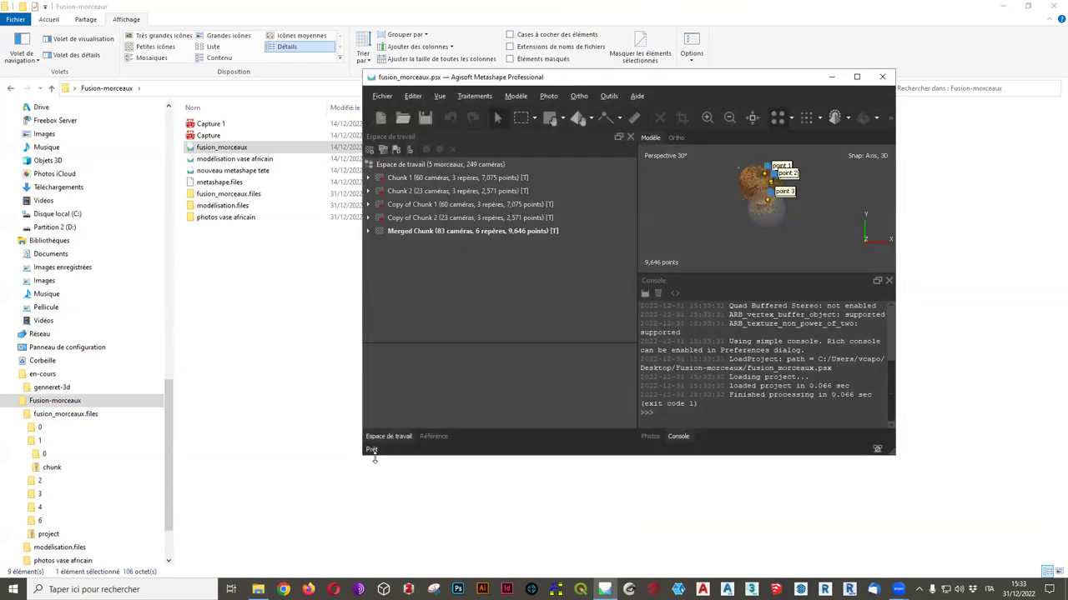
pyautogui.click(855, 77)
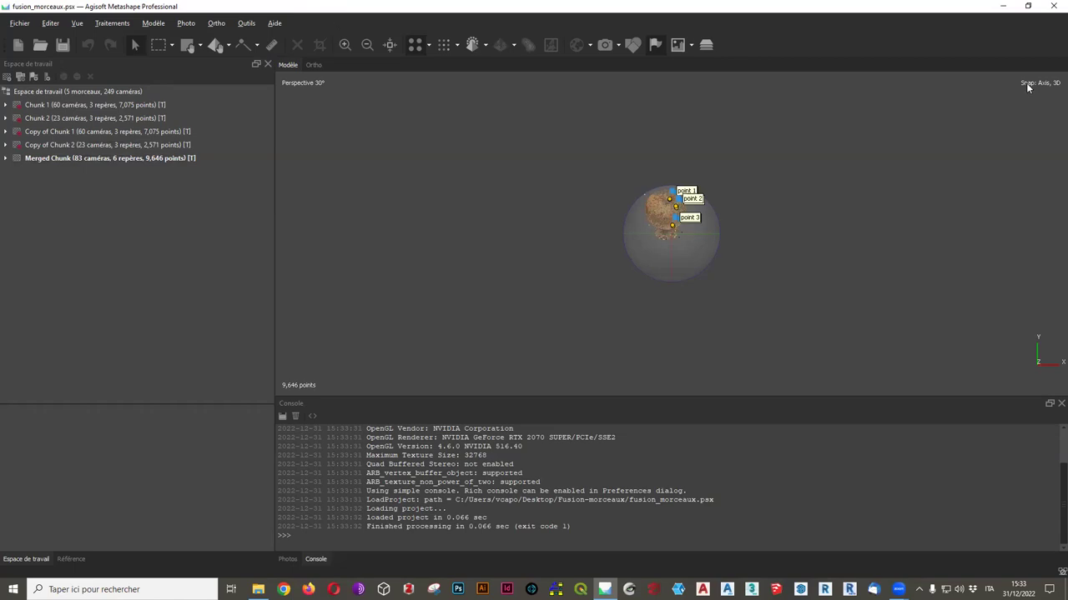
pyautogui.click(1027, 6)
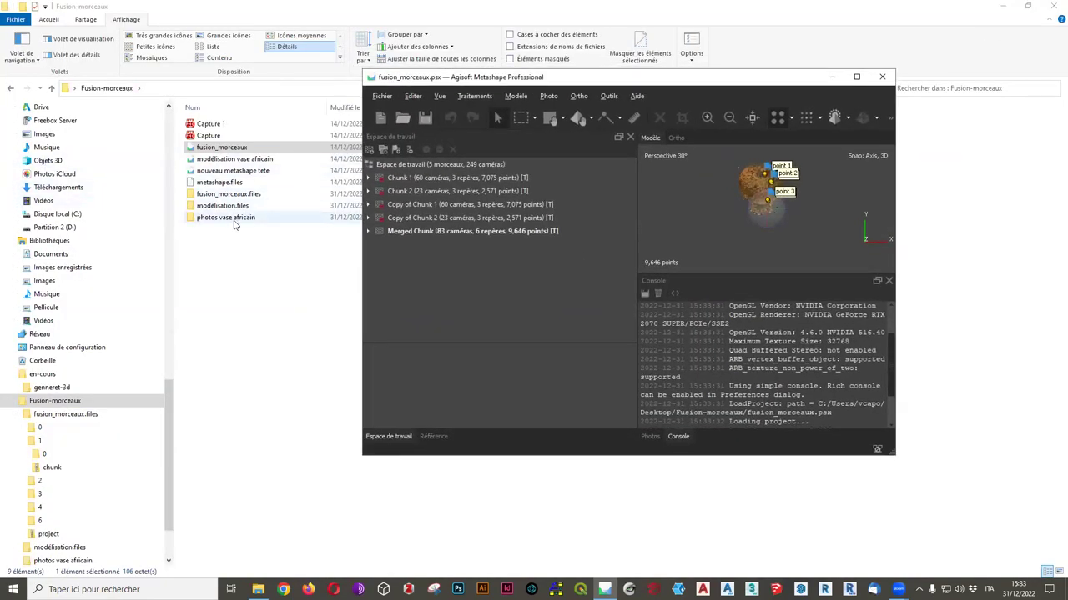
# Add a new chunk to the project's workspace and rename it Tentative
pyautogui.click(370, 150)
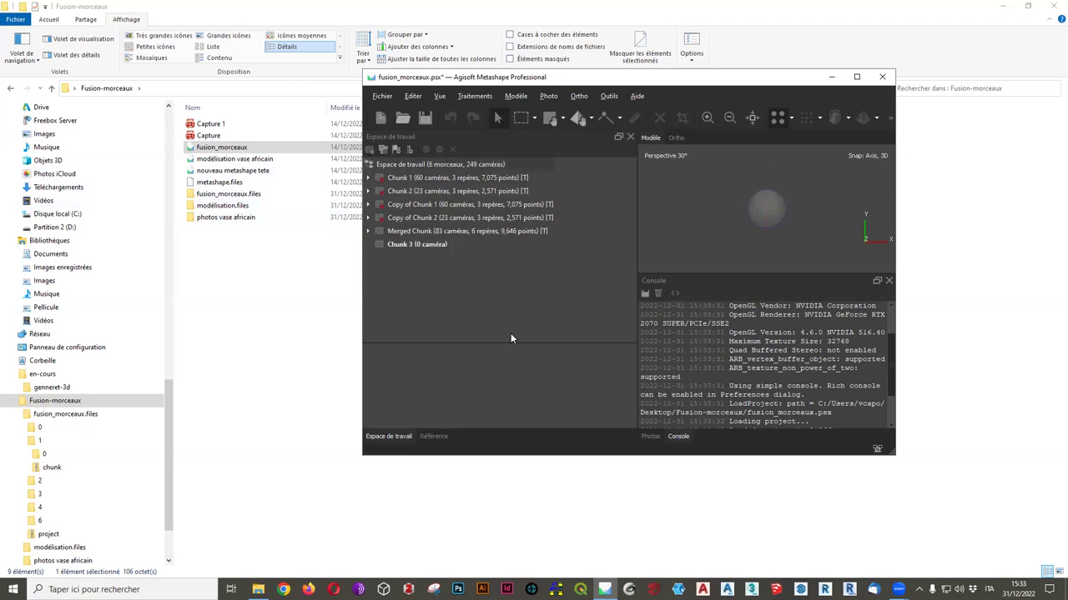
pyautogui.click(391, 242)
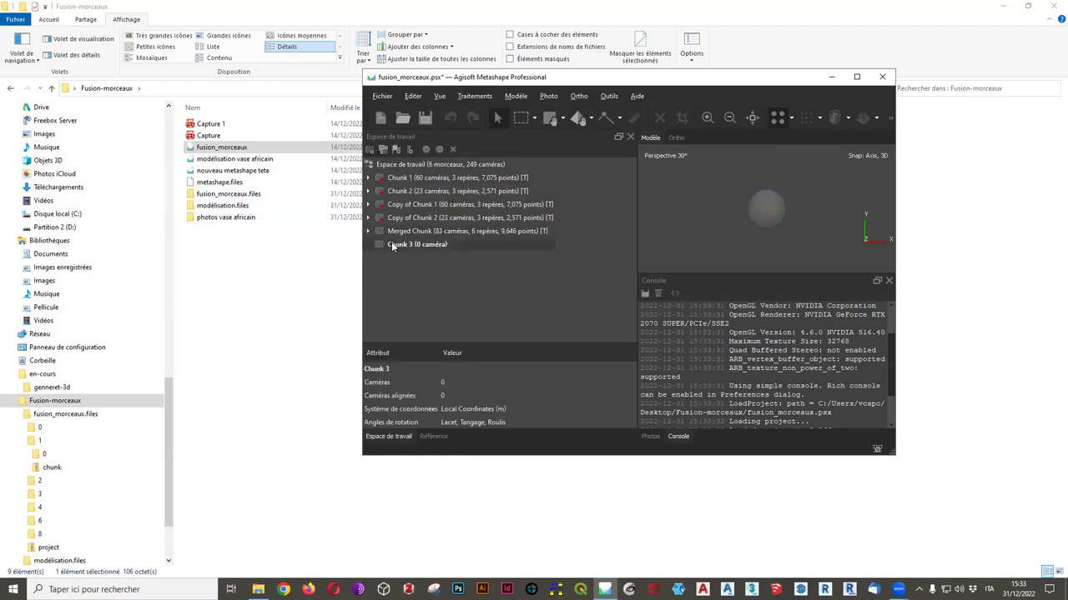
pyautogui.rightClick(391, 243)
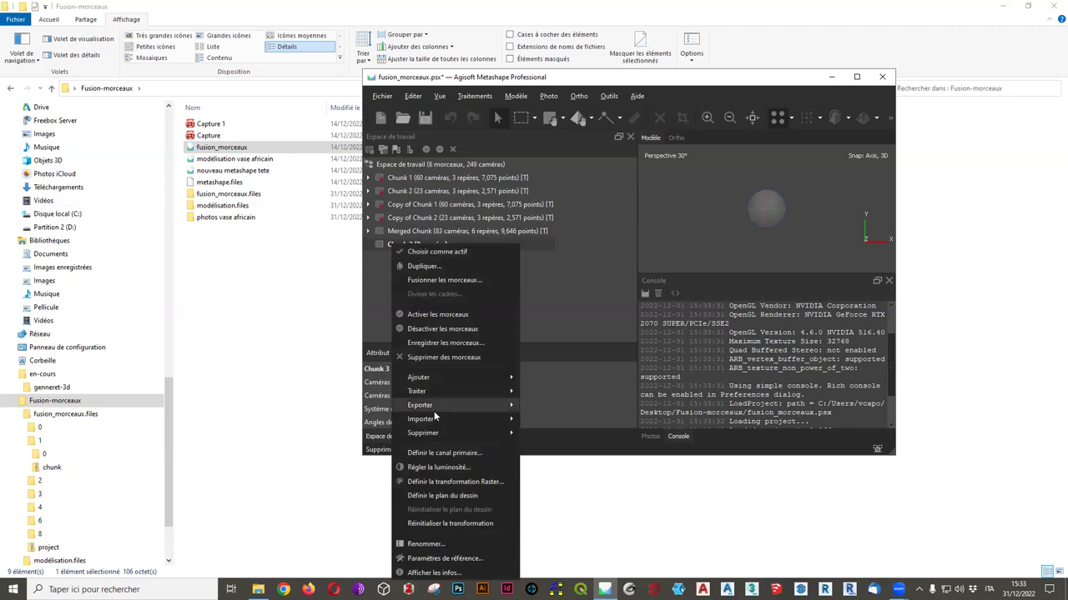
pyautogui.moveTo(434, 423)
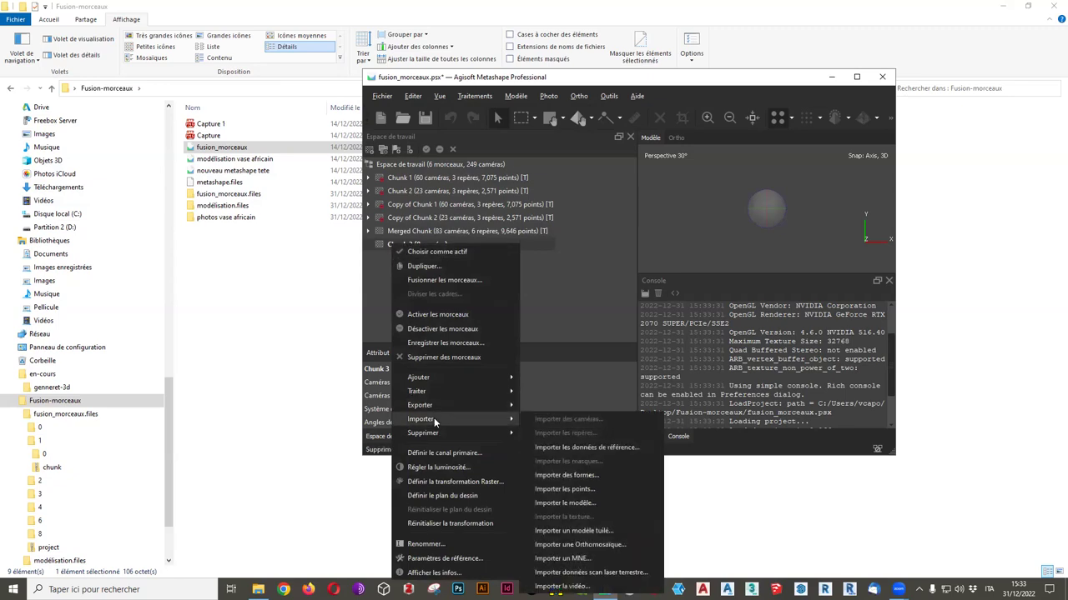
pyautogui.click(461, 544)
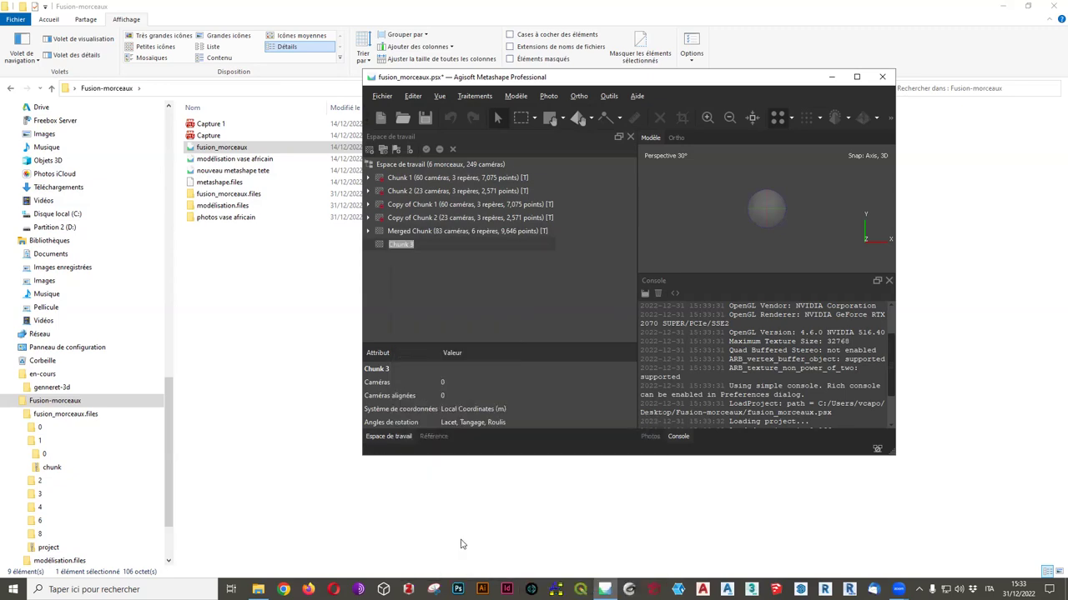
pyautogui.write('Tentative')
pyautogui.press('Return')
# Add all the photos from the photos vase africain folder to the Tentative chunk
pyautogui.doubleClick(210, 218)
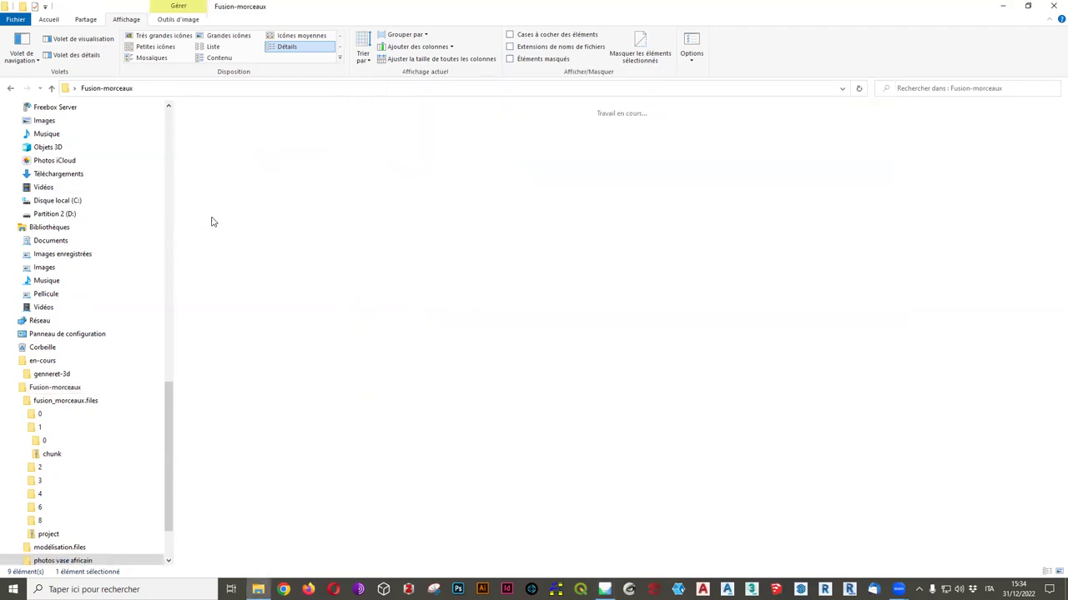
pyautogui.click(1027, 6)
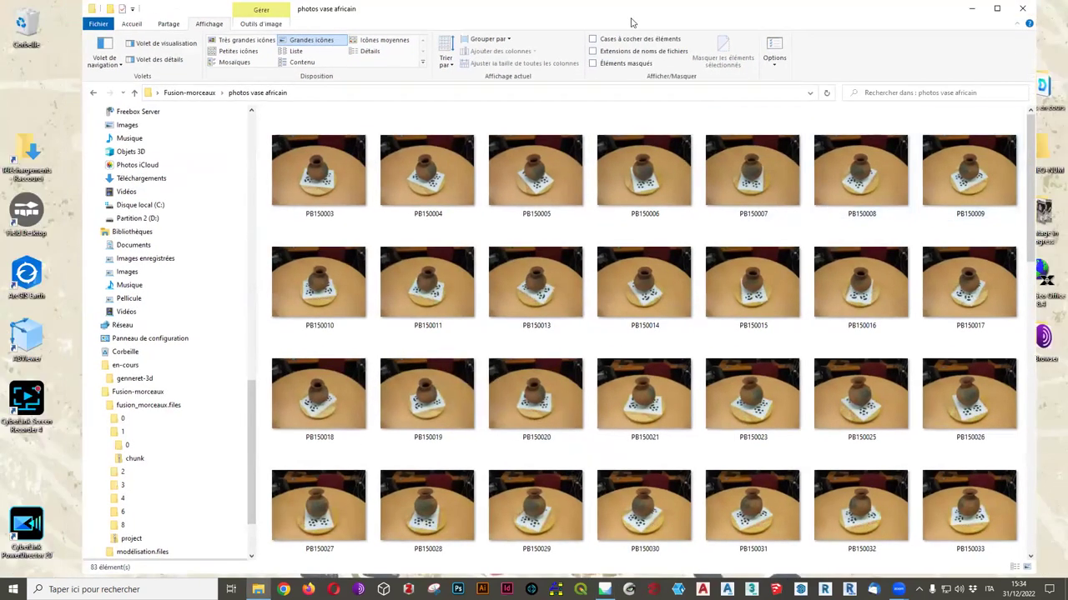
pyautogui.click(304, 192)
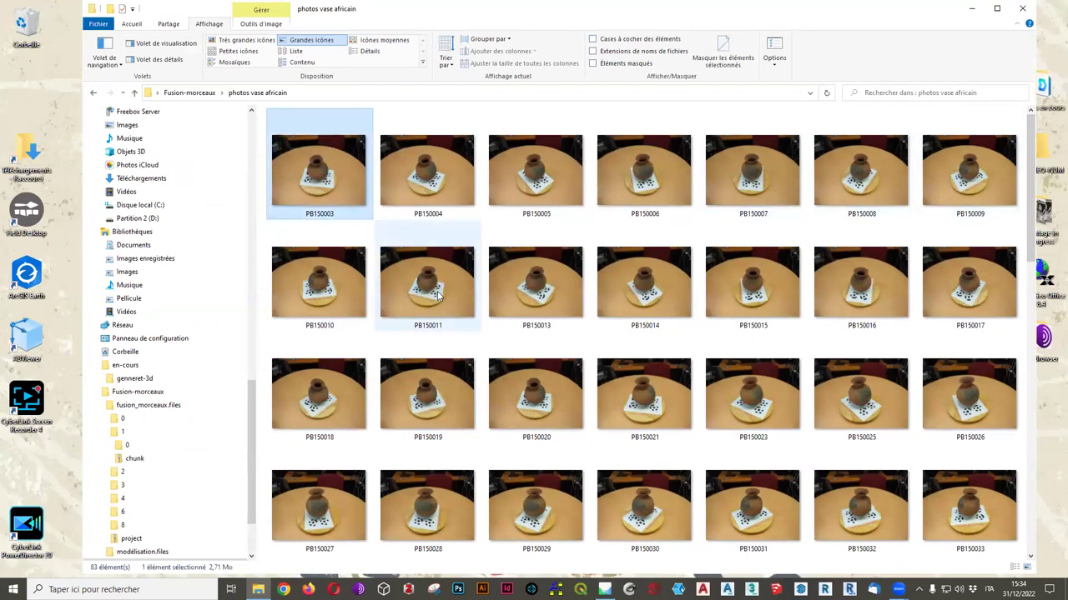
pyautogui.hotkey('ctrl', 'a')
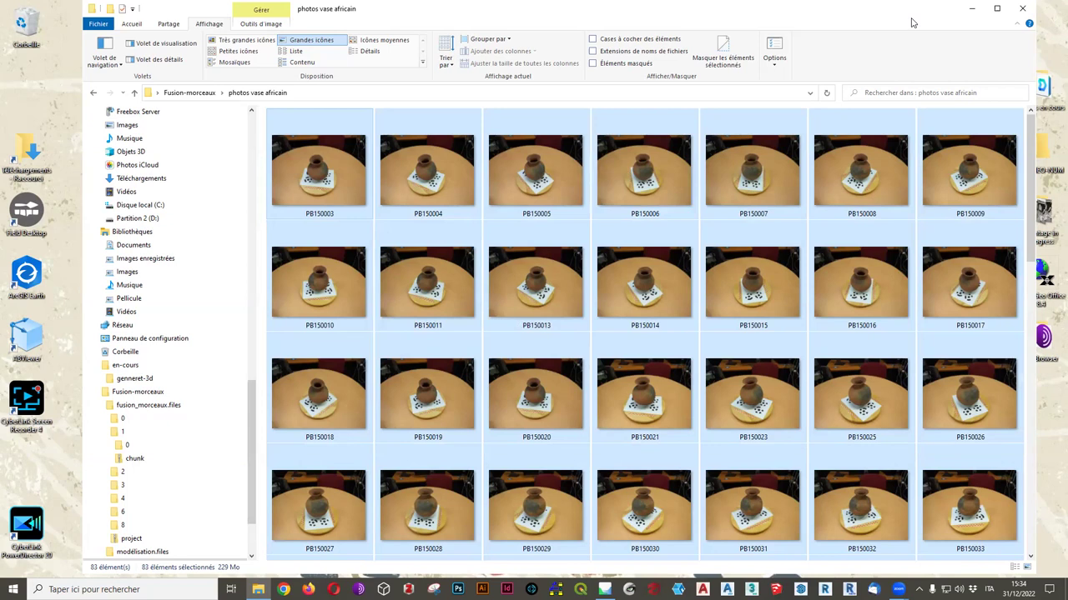
pyautogui.press('super+Down')
pyautogui.moveTo(717, 75); pyautogui.dragTo(925, 75)
pyautogui.moveTo(309, 306); pyautogui.dragTo(646, 244)
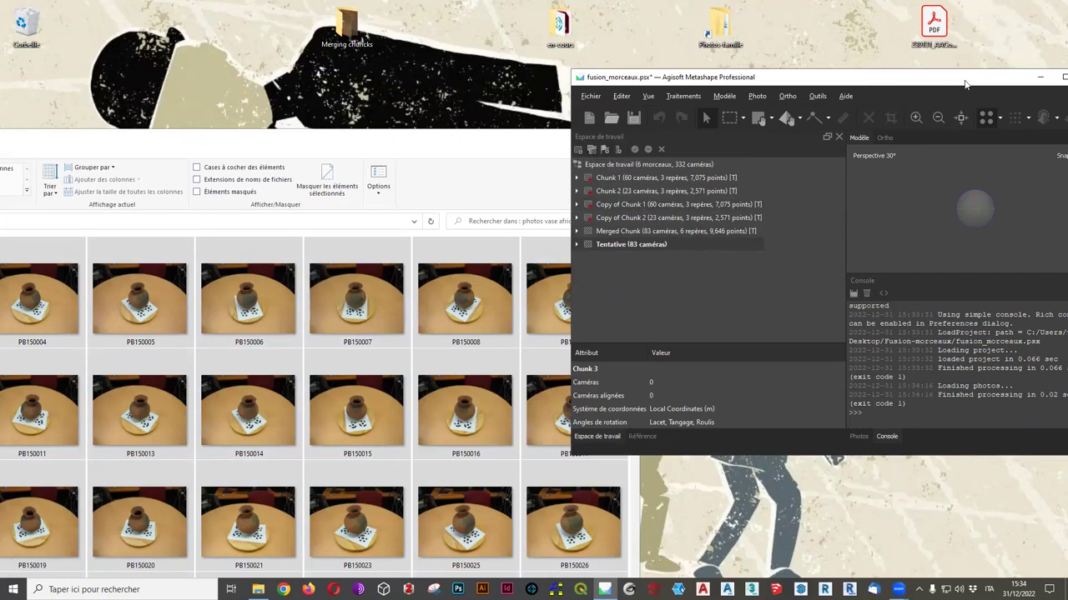
# Expand the Tentative chunk's camera list, maximize the Metashape window and preview photo PB150003
pyautogui.moveTo(962, 82); pyautogui.dragTo(758, 27)
pyautogui.click(372, 190)
pyautogui.click(384, 204)
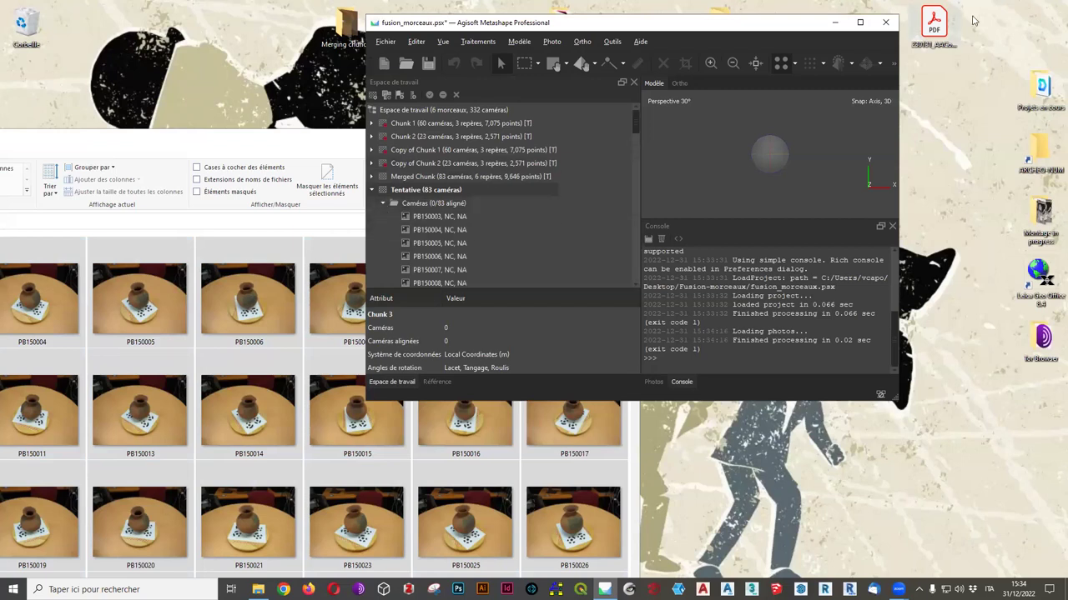
pyautogui.click(857, 25)
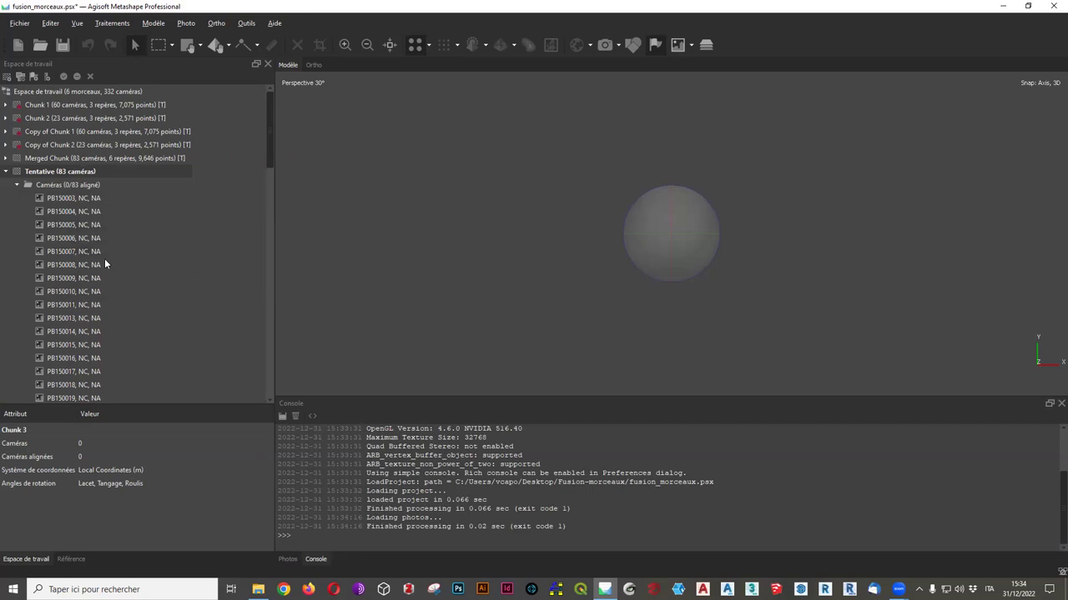
pyautogui.click(97, 198)
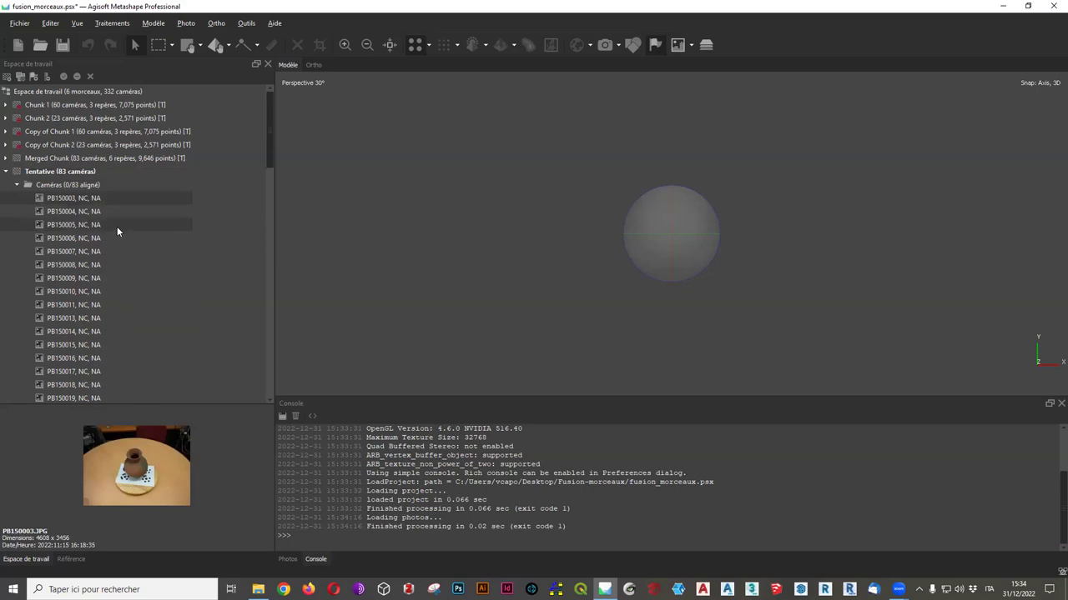
# Show the chunk's photos in an enlarged Photos pane and switch them to the details view
pyautogui.click(287, 559)
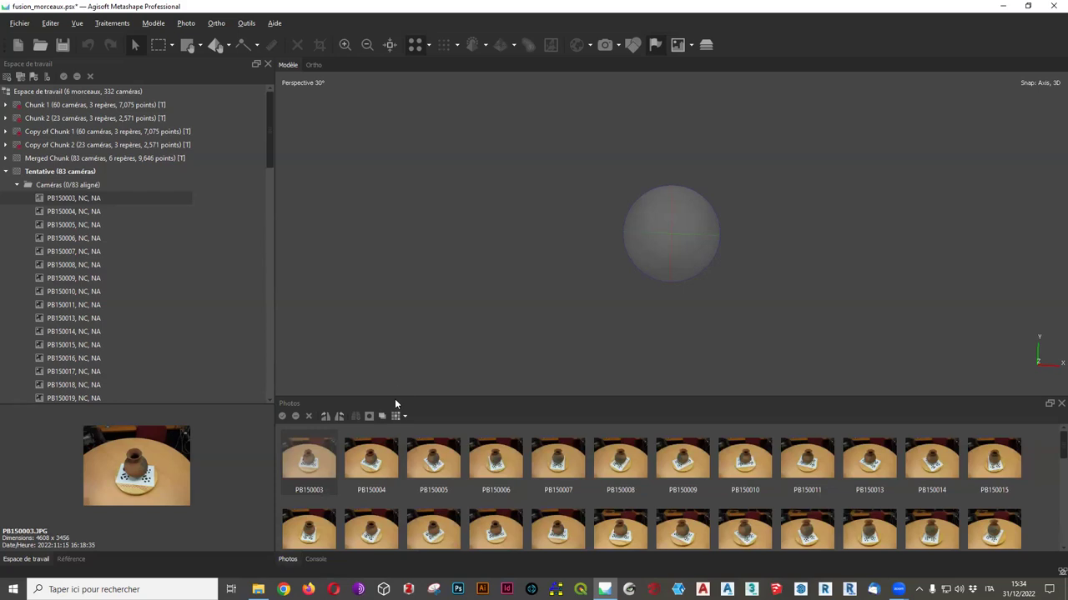
pyautogui.moveTo(402, 399); pyautogui.dragTo(493, 133)
pyautogui.click(404, 198)
pyautogui.click(414, 264)
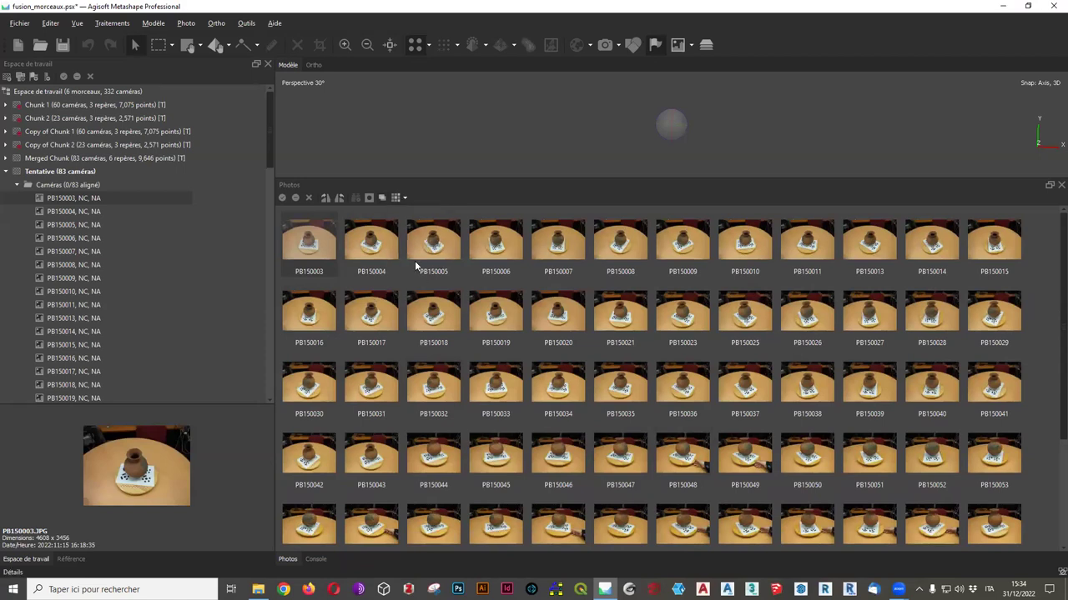
# Examine the image quality estimation options for PB150003, cancel them and reduce the photo list's height
pyautogui.rightClick(305, 226)
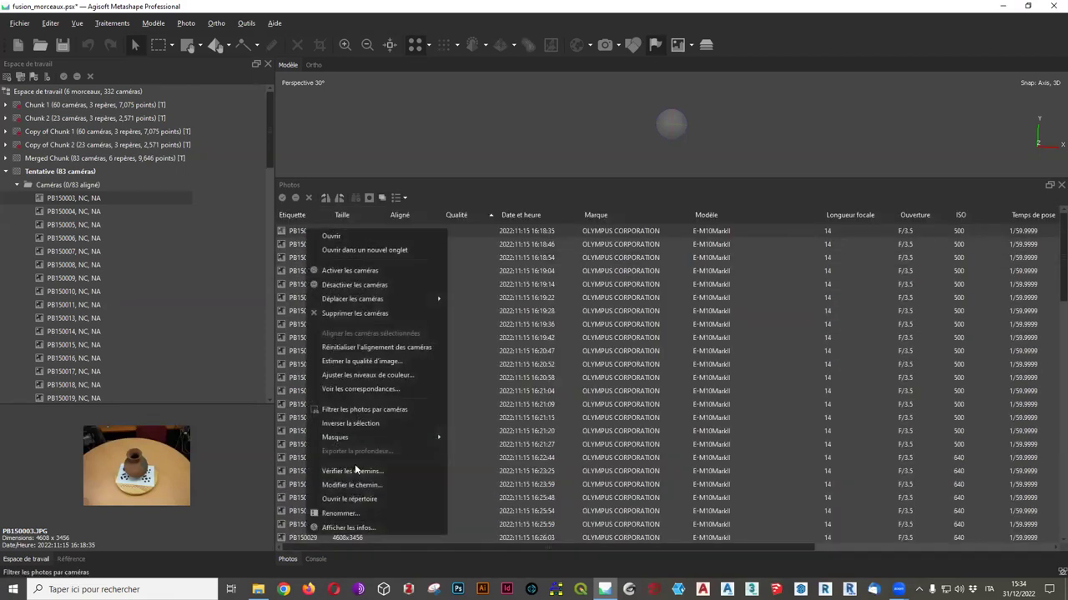
pyautogui.click(373, 364)
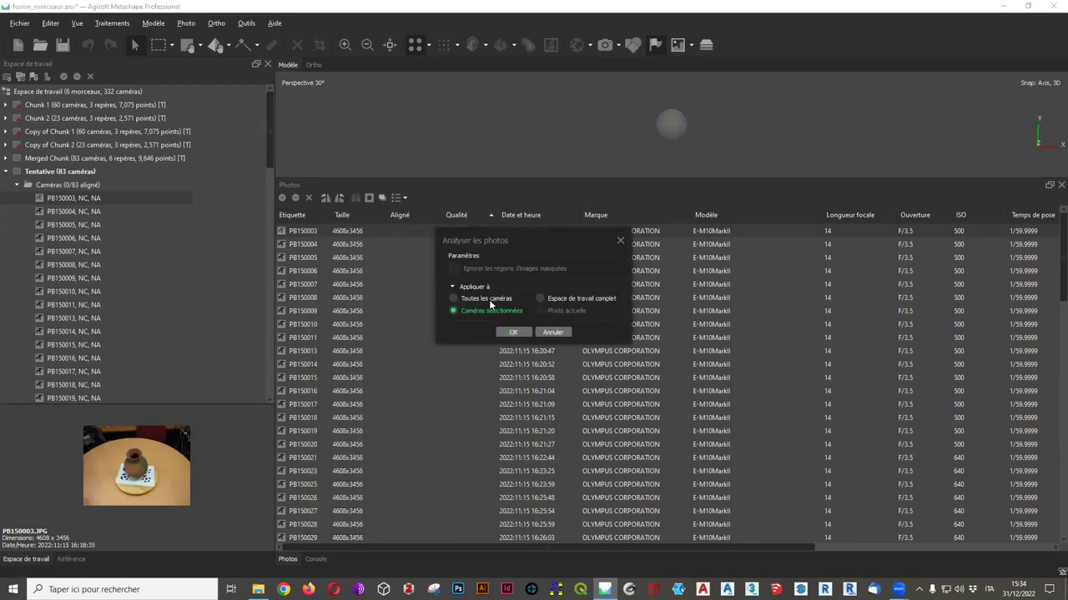
pyautogui.click(550, 332)
pyautogui.moveTo(516, 177); pyautogui.dragTo(511, 316)
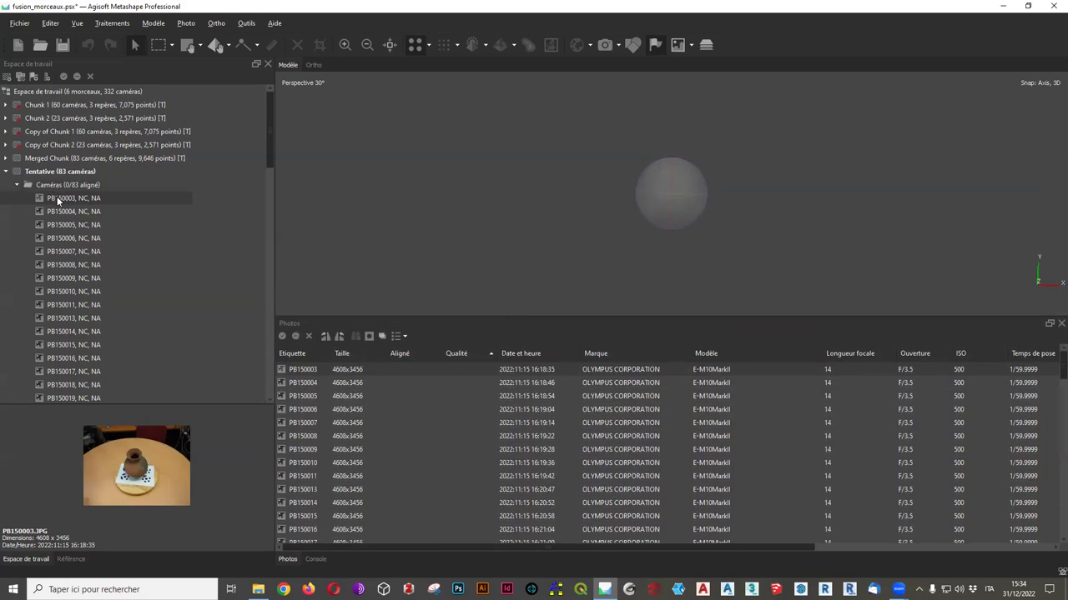
pyautogui.click(111, 26)
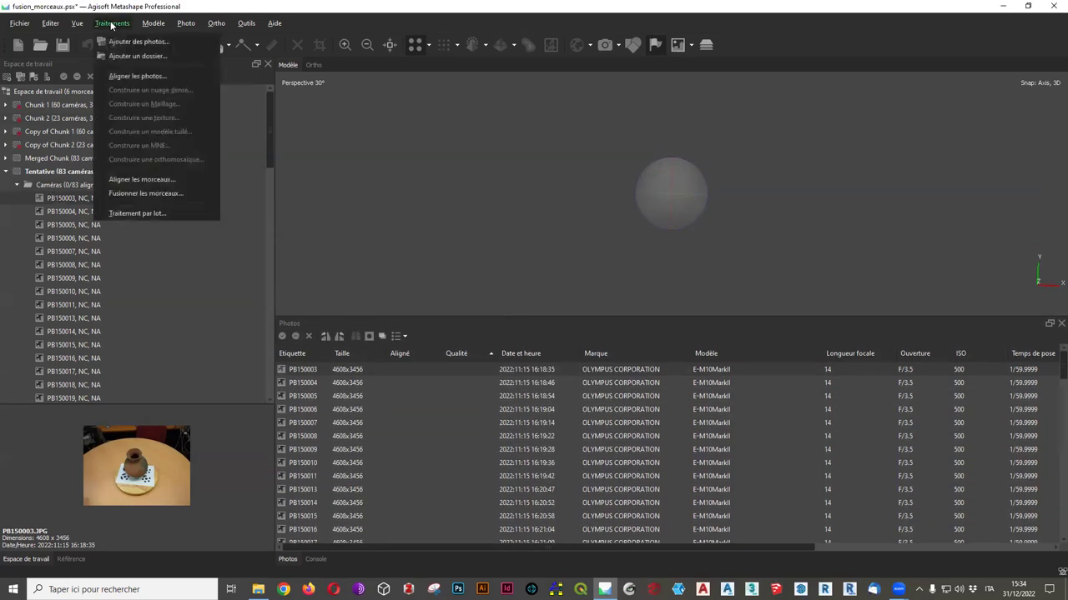
pyautogui.click(115, 42)
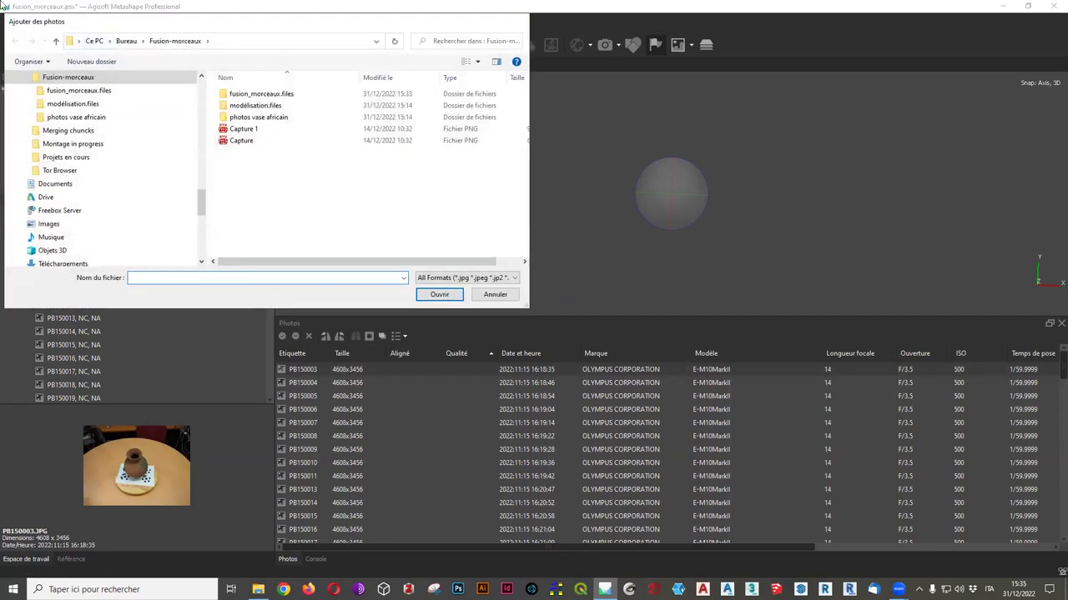
pyautogui.press('Escape')
# Align the Tentative chunk's photos with medium accuracy, generic preselection and a point limit of 60,000
pyautogui.click(111, 23)
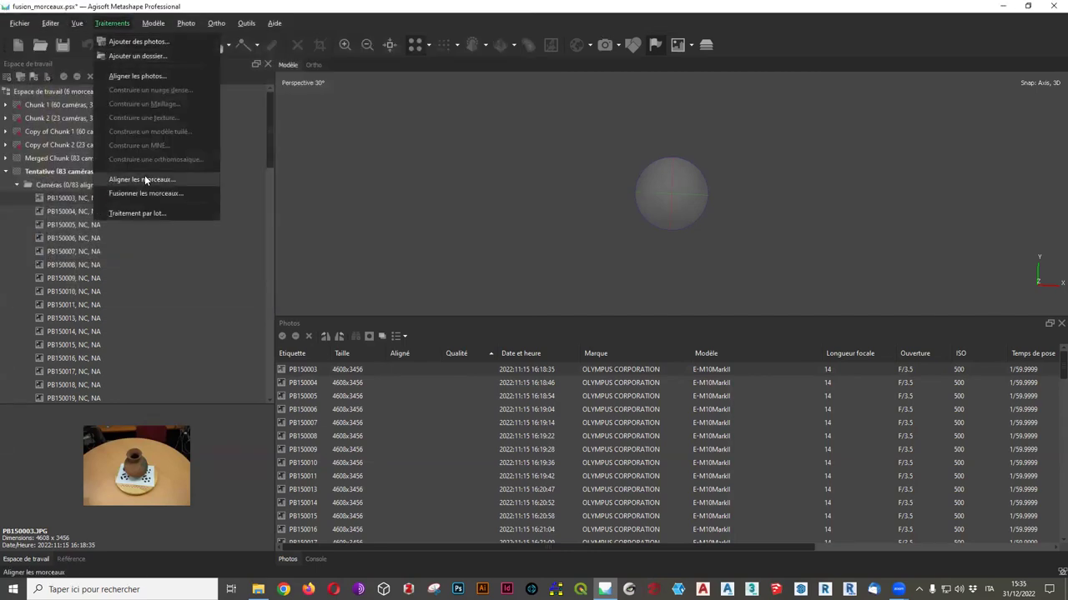
pyautogui.click(163, 76)
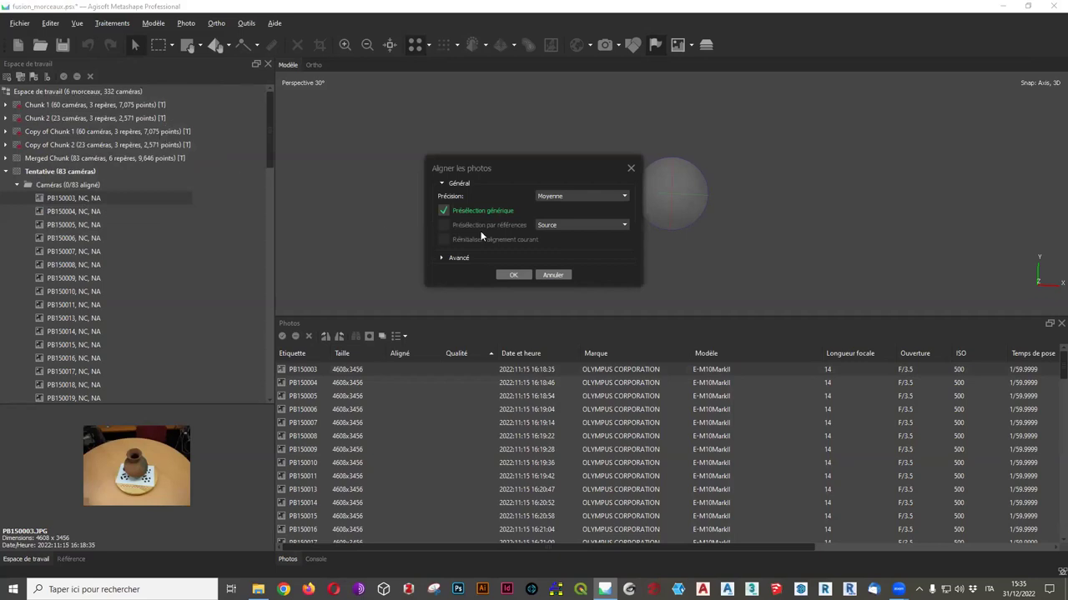
pyautogui.click(454, 260)
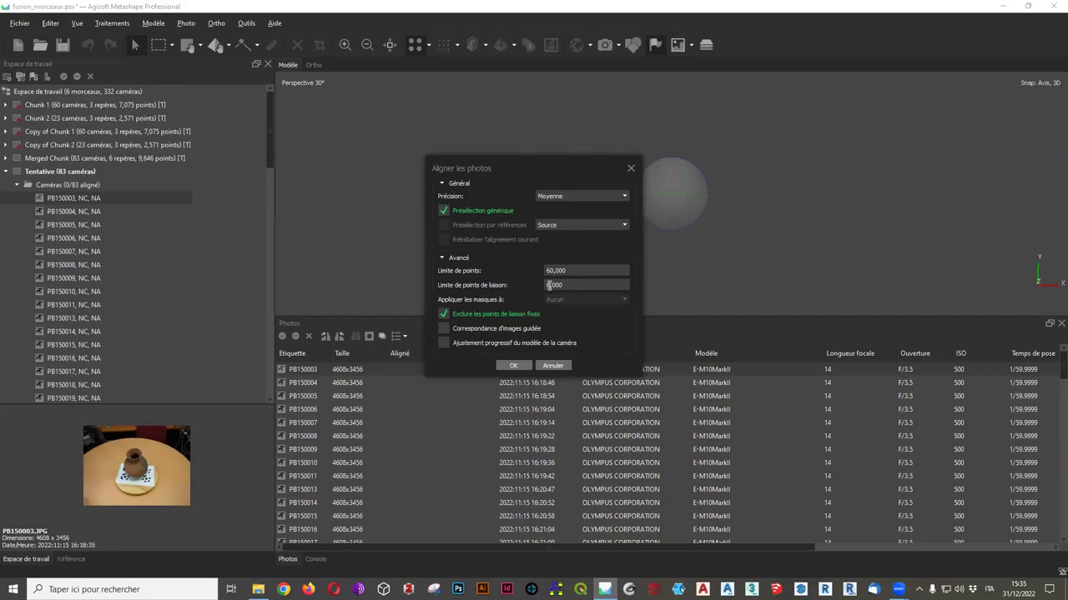
pyautogui.click(506, 367)
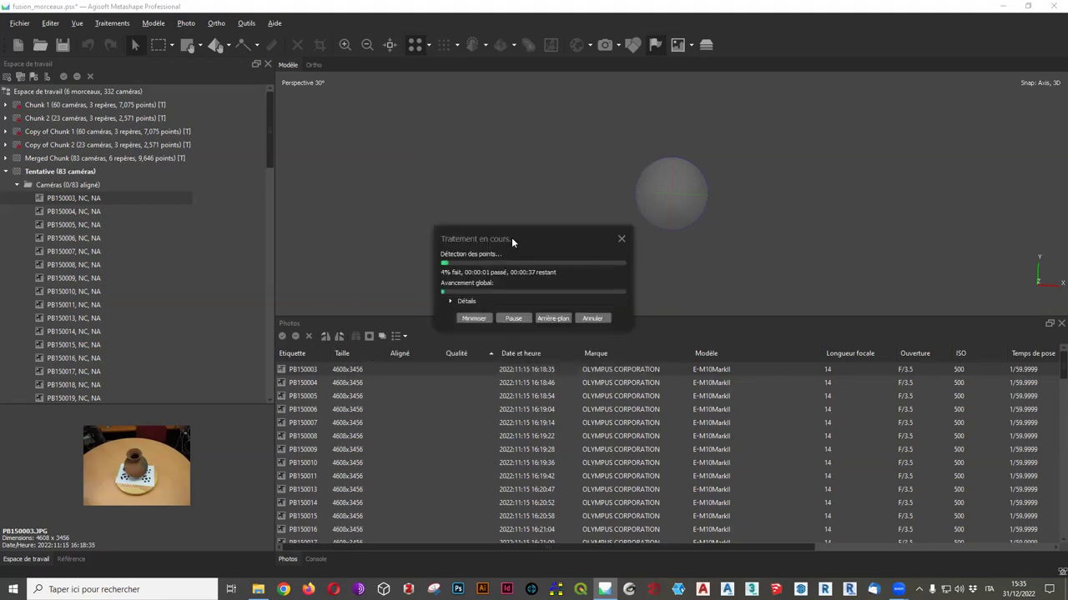
pyautogui.moveTo(512, 239); pyautogui.dragTo(624, 143)
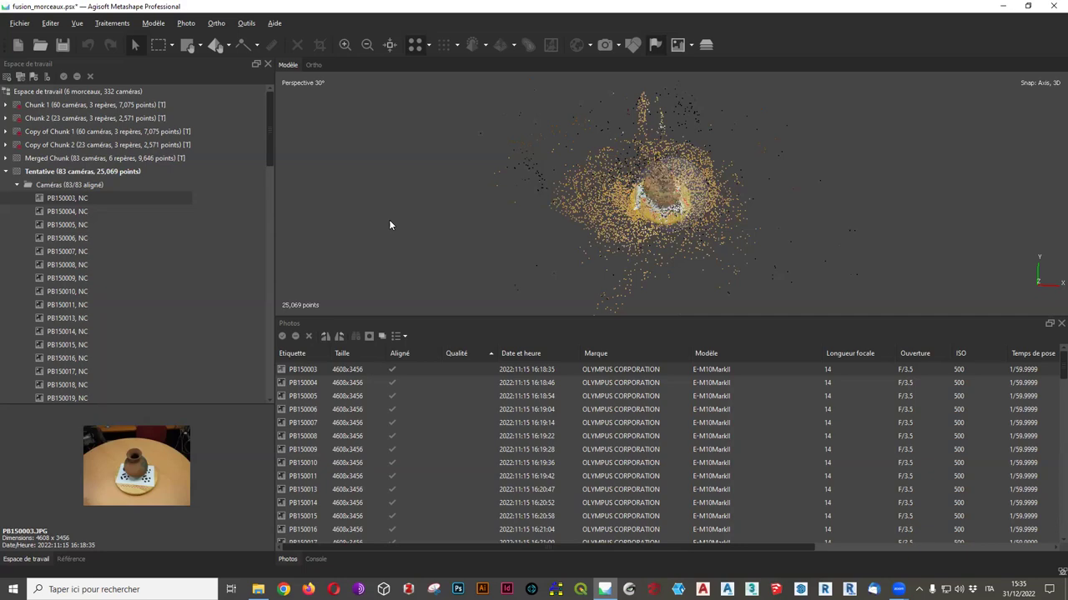
# Show the camera positions around the Tentative point cloud and examine their arrangement from several angles
pyautogui.moveTo(700, 213); pyautogui.dragTo(686, 172)
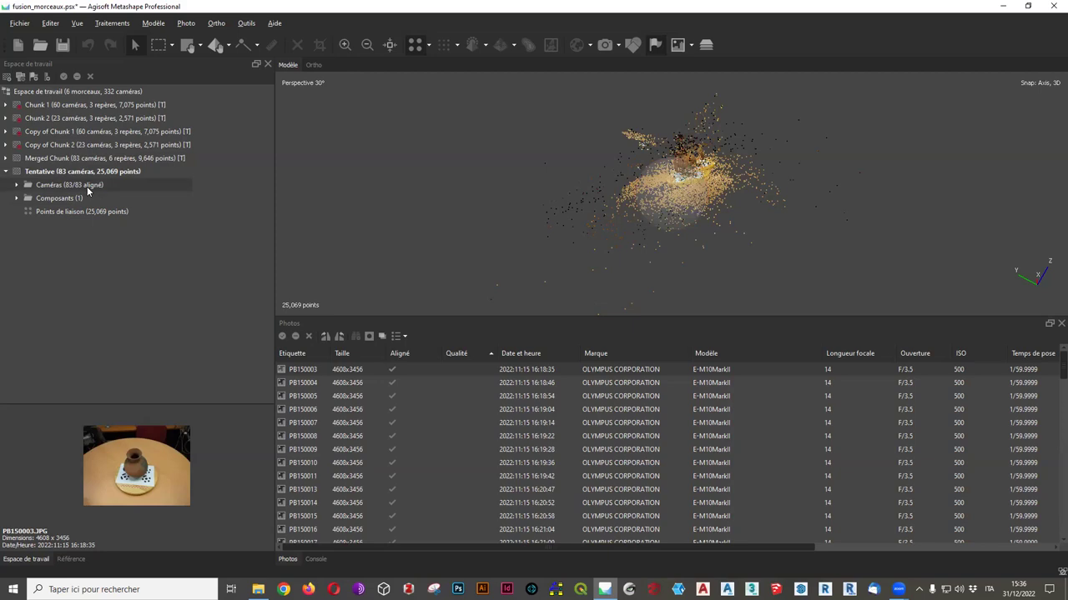
pyautogui.click(607, 48)
pyautogui.moveTo(816, 270); pyautogui.dragTo(683, 196)
pyautogui.scroll(3, 533, 196)
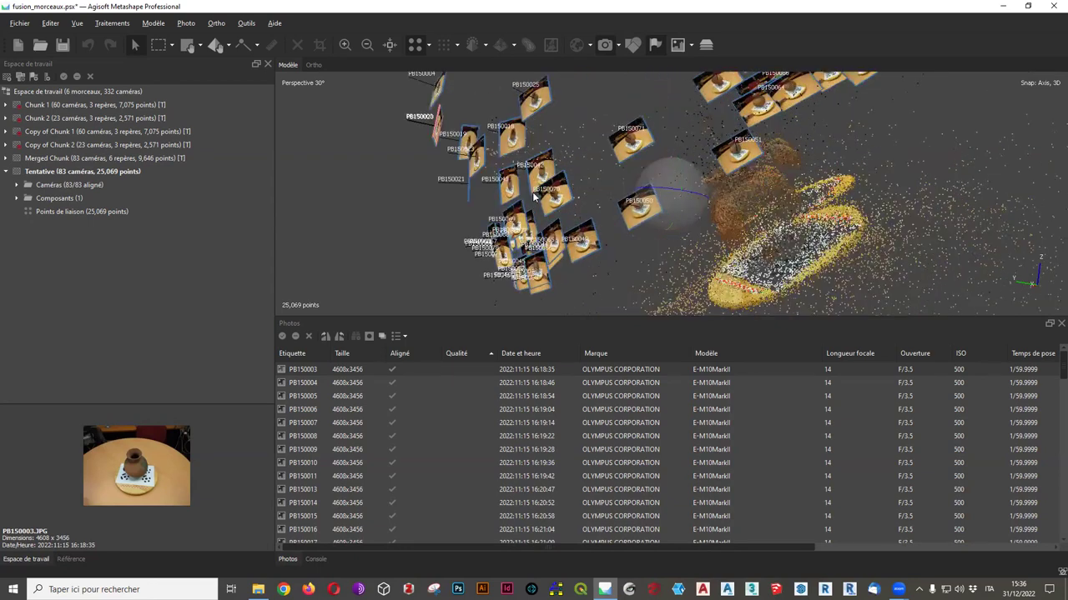
pyautogui.scroll(2, 534, 196)
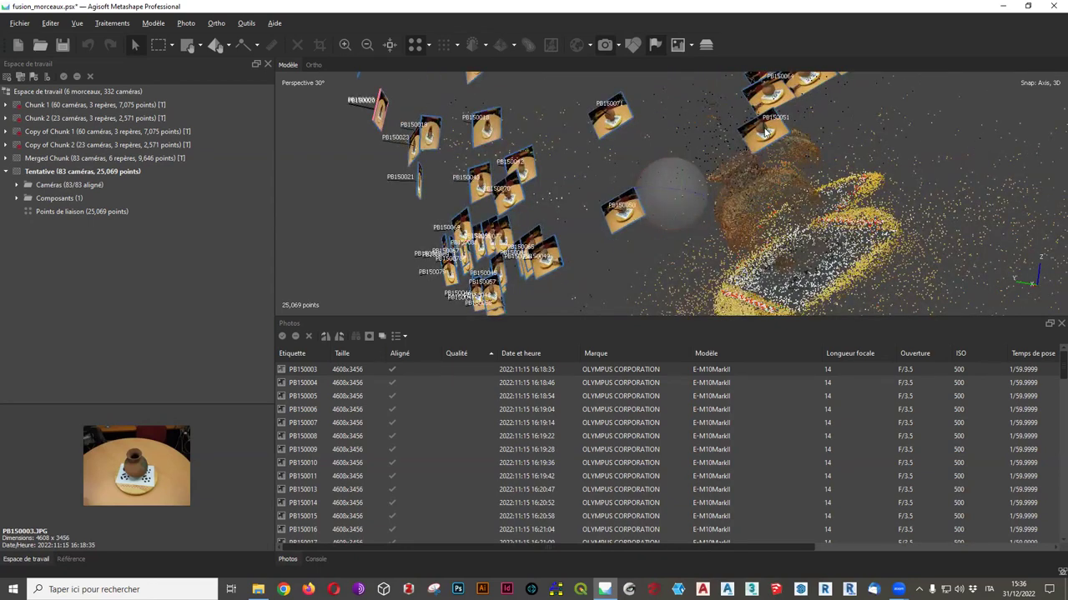
pyautogui.moveTo(749, 166); pyautogui.dragTo(814, 247)
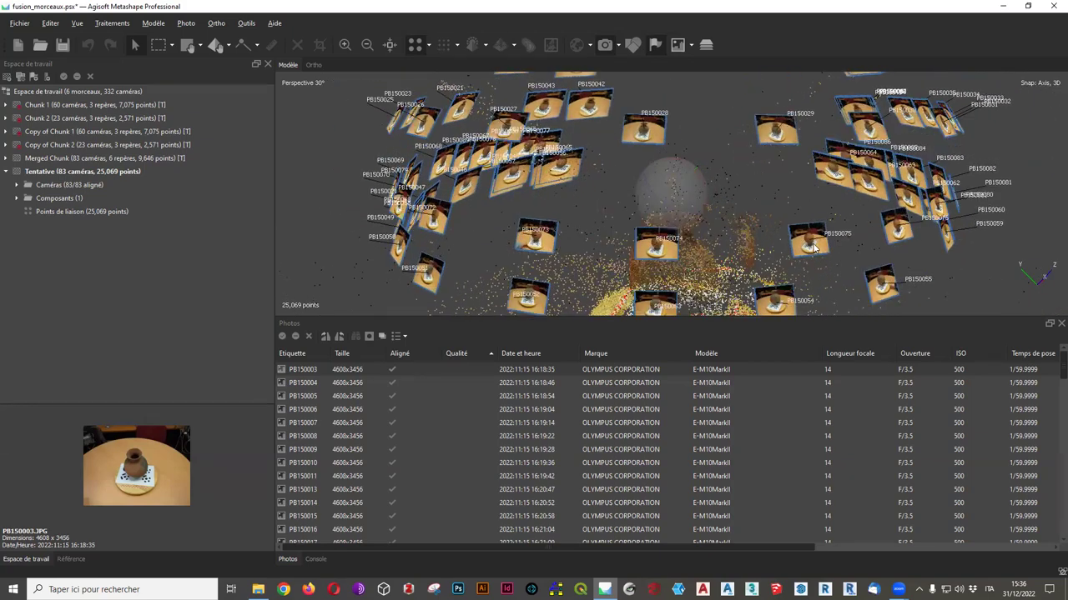
pyautogui.scroll(-2, 814, 248)
pyautogui.scroll(-2, 768, 245)
pyautogui.moveTo(768, 245); pyautogui.dragTo(618, 214)
pyautogui.moveTo(757, 241); pyautogui.dragTo(688, 227)
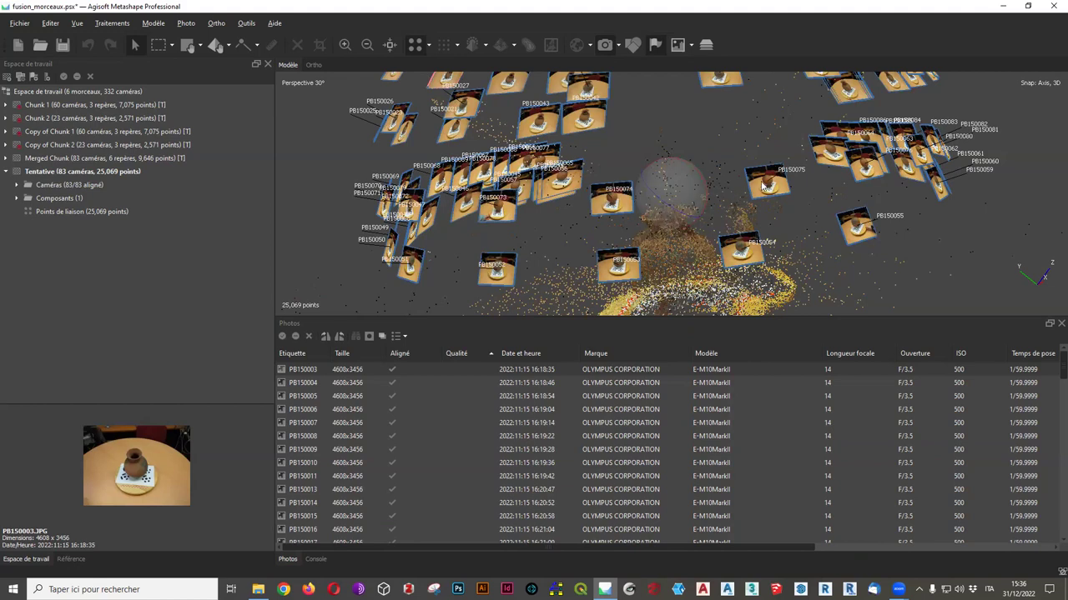
pyautogui.moveTo(708, 227)
pyautogui.mouseDown()
pyautogui.moveTo(699, 265)
pyautogui.moveTo(699, 219)
pyautogui.mouseUp()
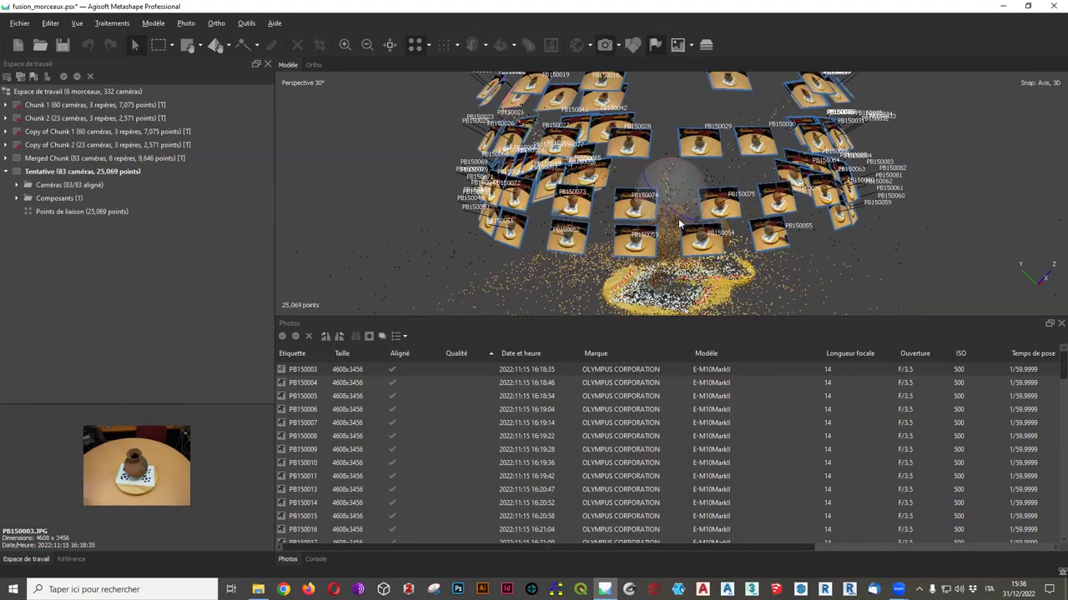
# Show the chunk's photos as medium thumbnails and compare PB150075 with its camera position in the 3D view
pyautogui.click(397, 336)
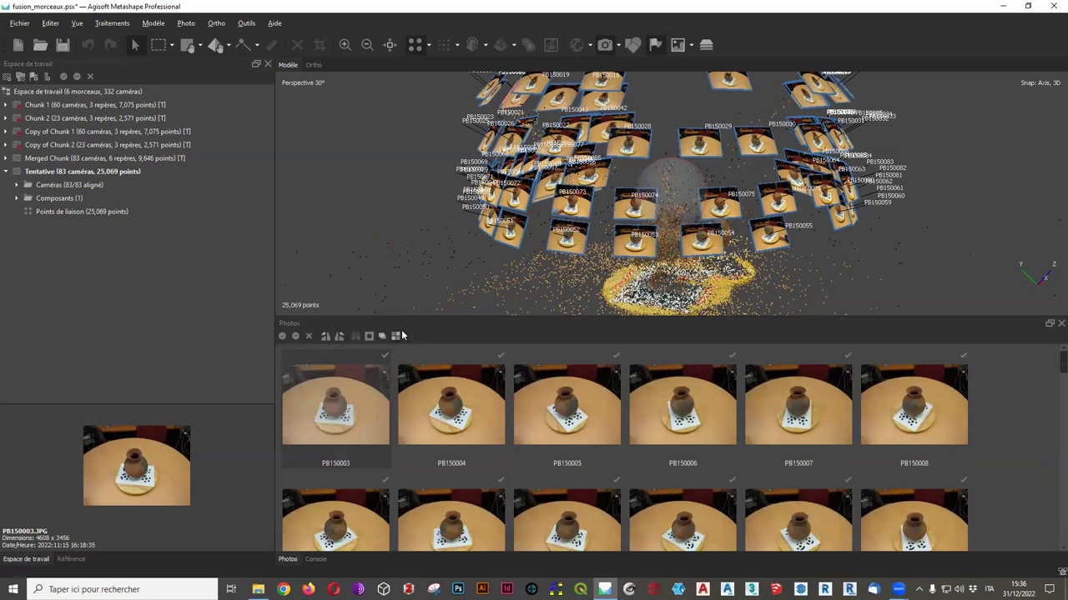
pyautogui.click(406, 337)
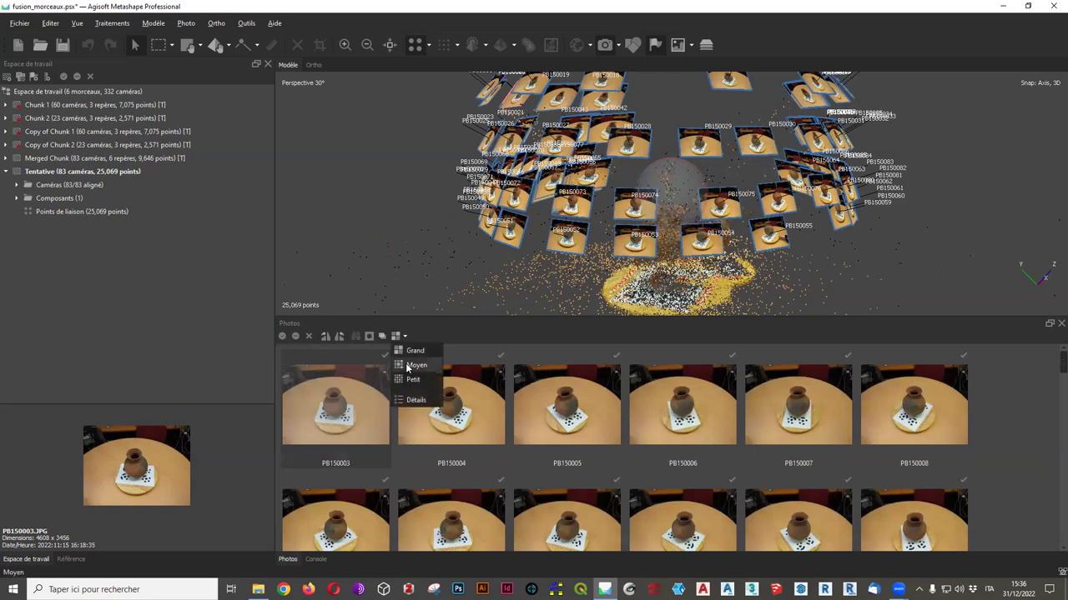
pyautogui.click(409, 368)
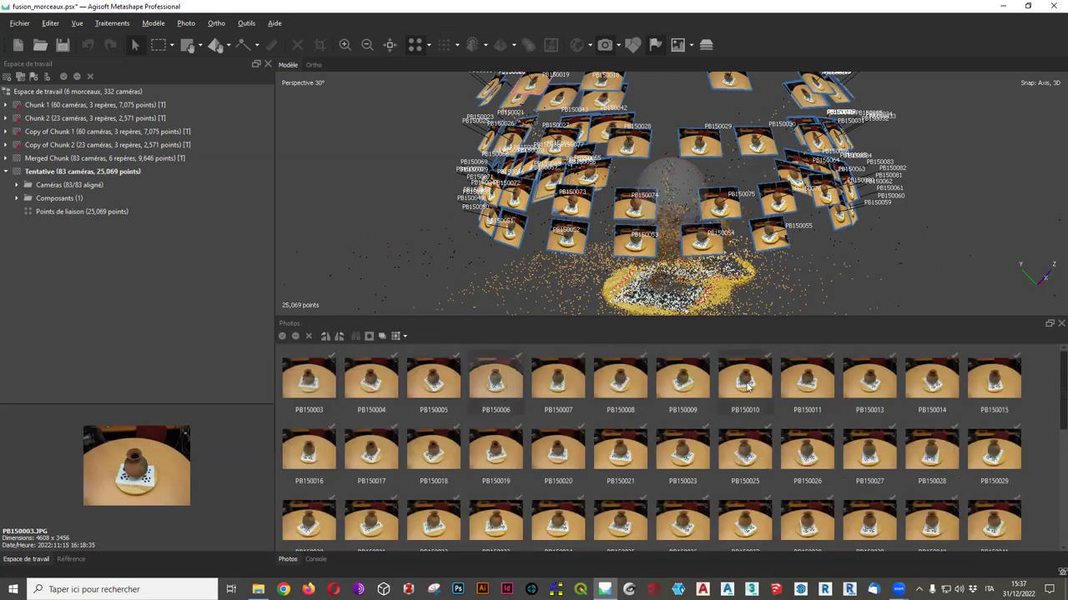
pyautogui.scroll(-3, 834, 500)
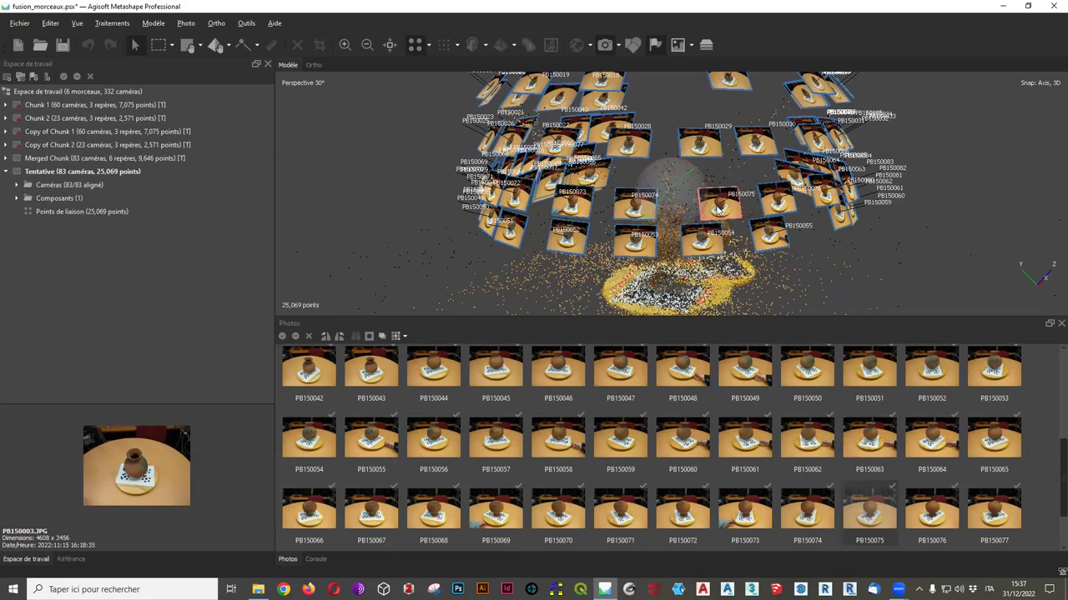
pyautogui.scroll(3, 674, 209)
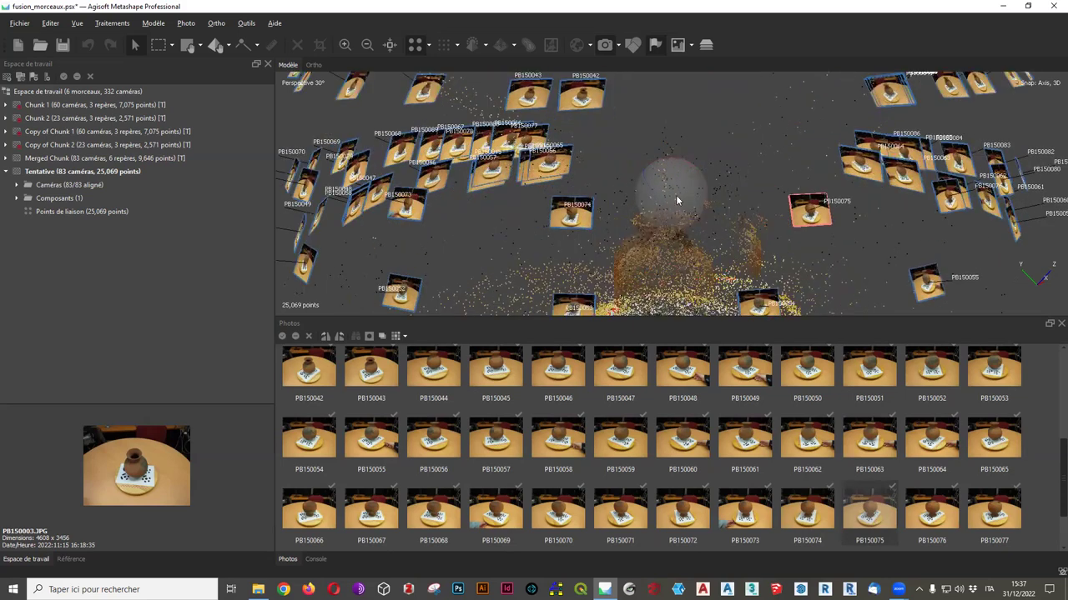
pyautogui.scroll(-2, 677, 200)
pyautogui.scroll(-3, 862, 298)
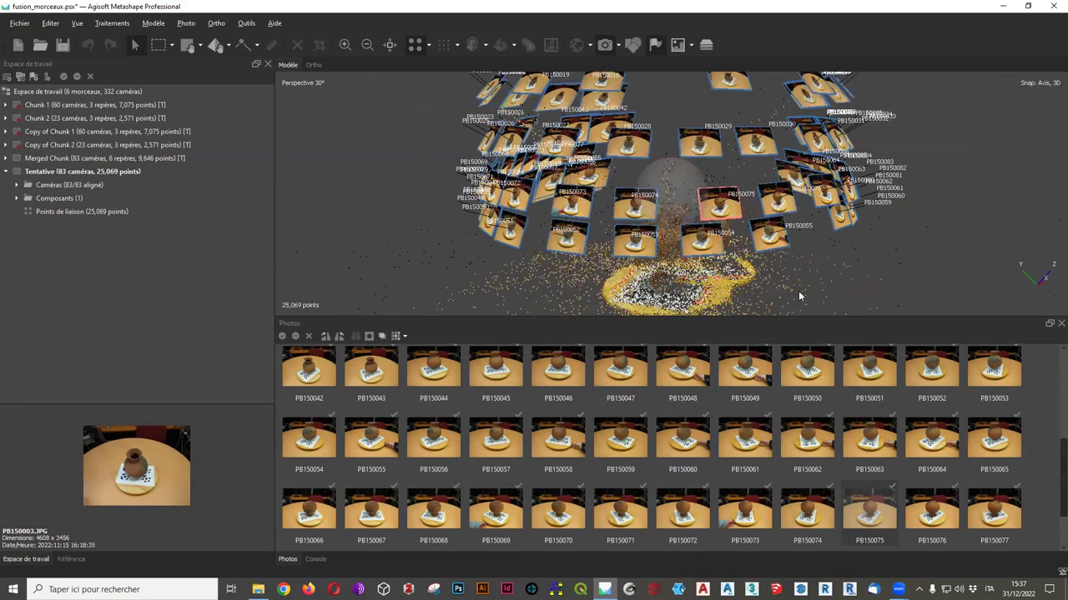
pyautogui.scroll(-3, 669, 266)
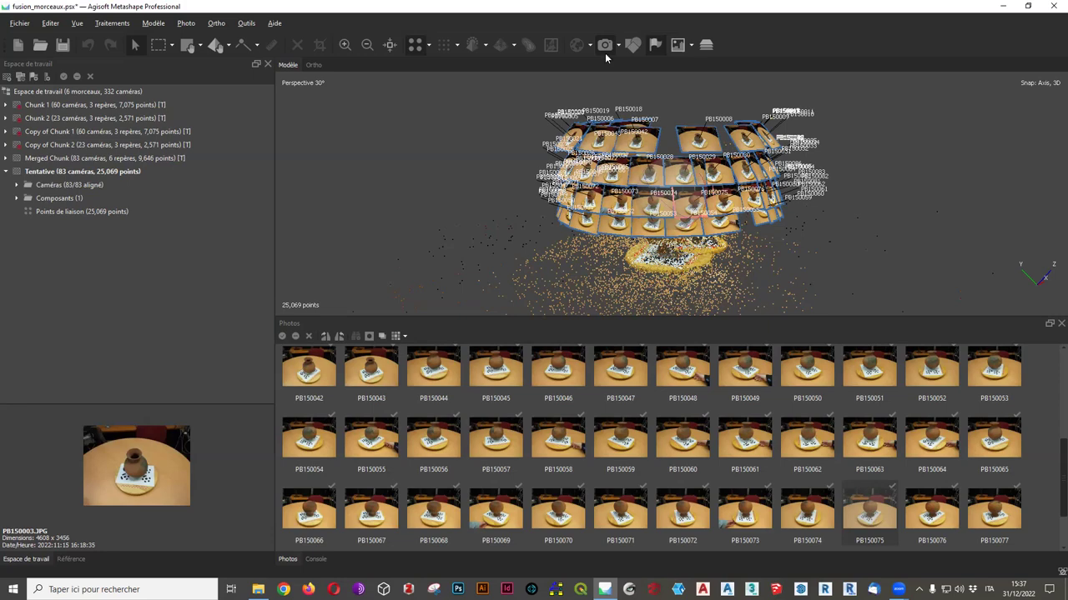
# Examine the vase and its base in the Tentative chunk's tie points with the cameras hidden
pyautogui.moveTo(618, 200)
pyautogui.mouseDown()
pyautogui.moveTo(648, 229)
pyautogui.moveTo(669, 223)
pyautogui.moveTo(671, 205)
pyautogui.moveTo(738, 190)
pyautogui.moveTo(734, 234)
pyautogui.moveTo(713, 178)
pyautogui.moveTo(698, 181)
pyautogui.moveTo(791, 198)
pyautogui.moveTo(848, 187)
pyautogui.moveTo(805, 185)
pyautogui.moveTo(783, 153)
pyautogui.mouseUp()
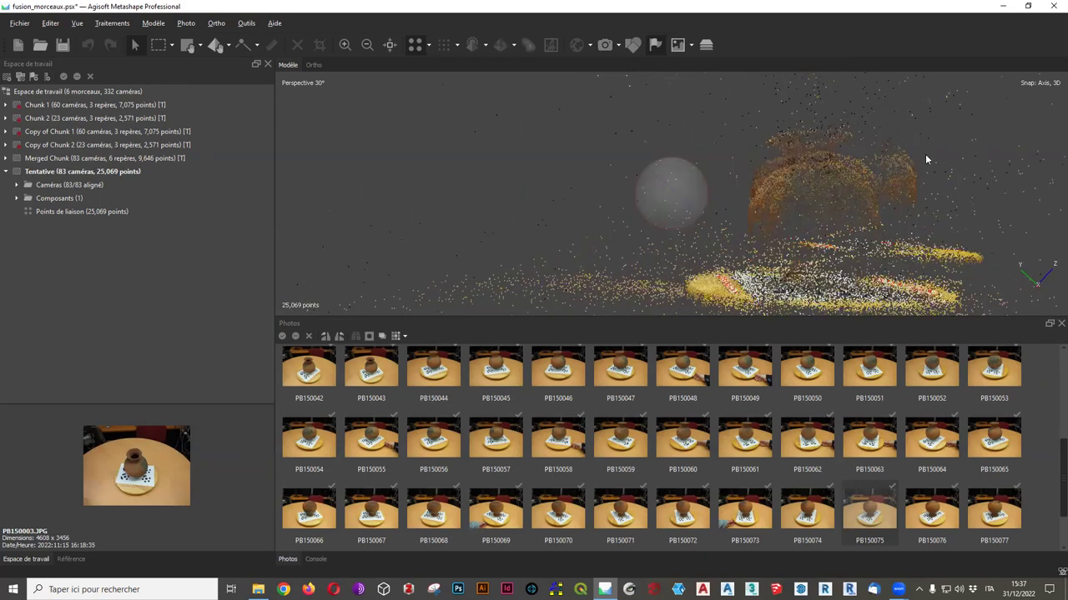
pyautogui.moveTo(904, 180); pyautogui.dragTo(841, 151)
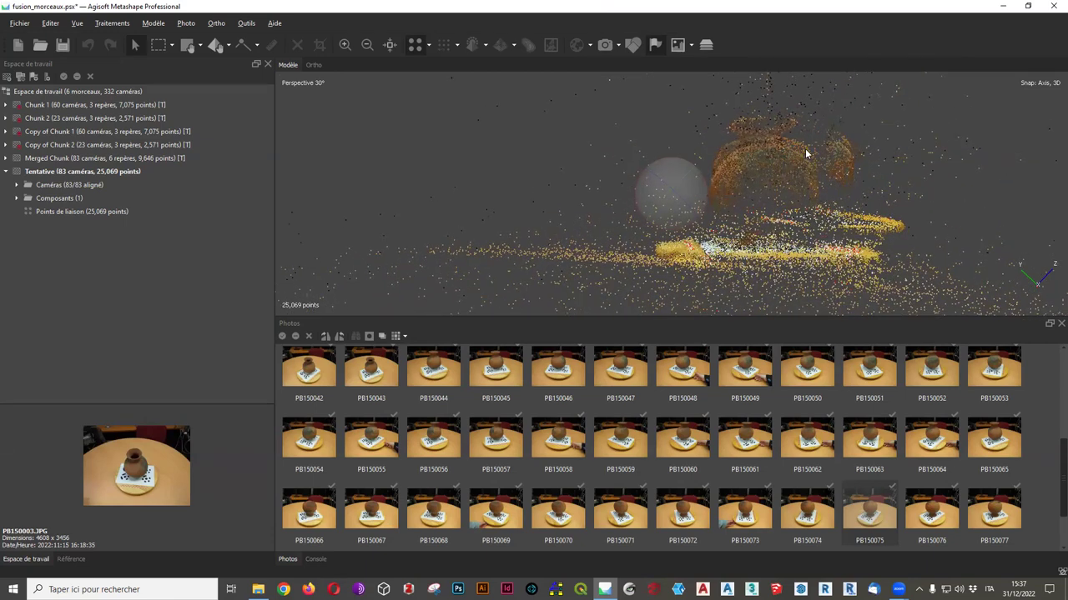
pyautogui.moveTo(778, 141); pyautogui.dragTo(792, 168)
pyautogui.moveTo(766, 117); pyautogui.dragTo(655, 215)
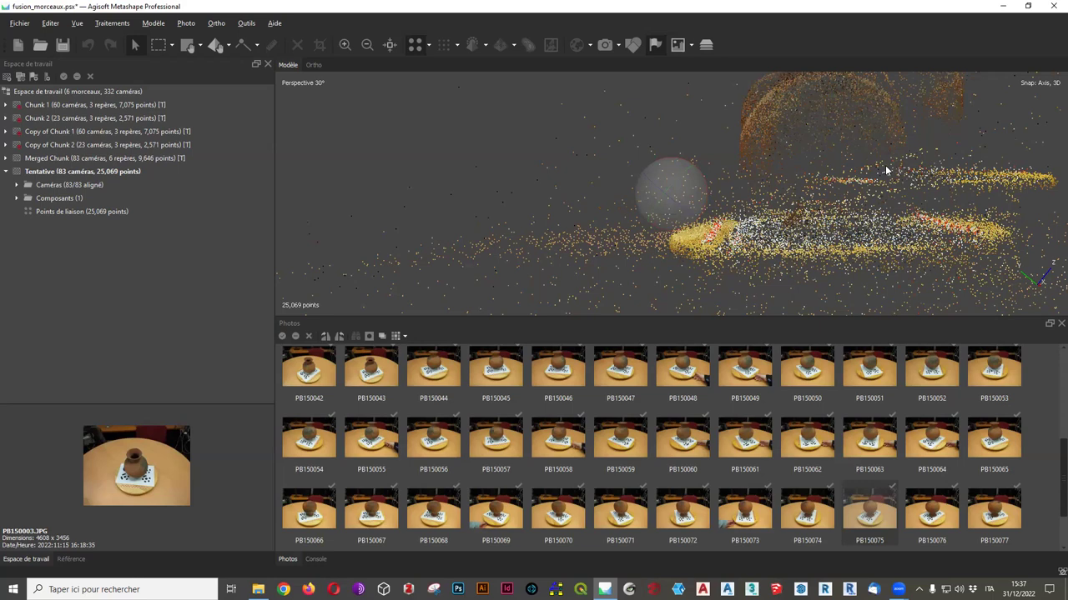
pyautogui.moveTo(973, 173); pyautogui.dragTo(925, 184)
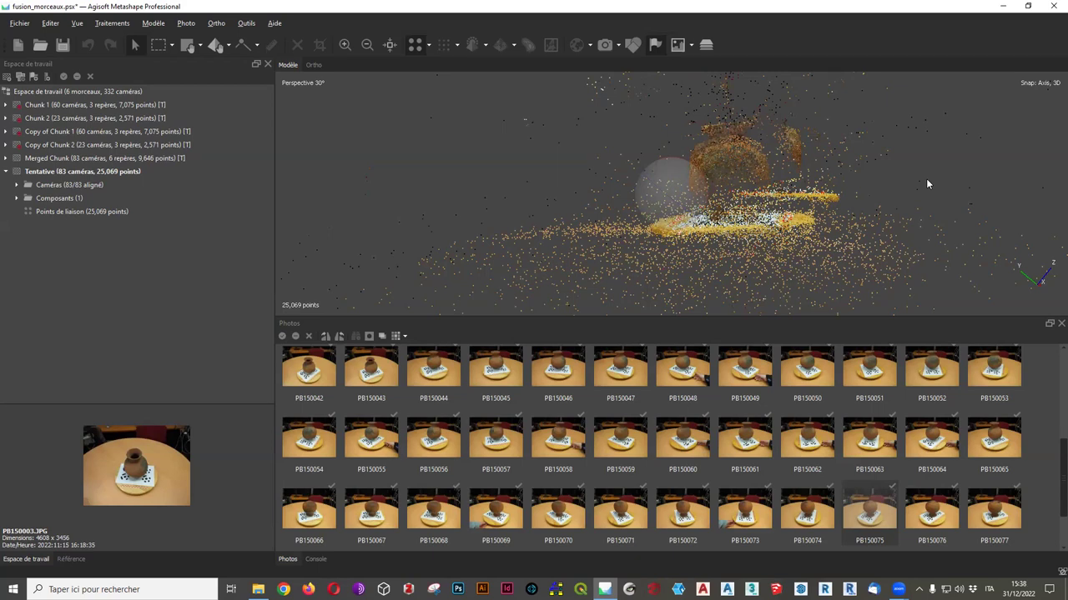
pyautogui.moveTo(665, 267); pyautogui.dragTo(554, 245)
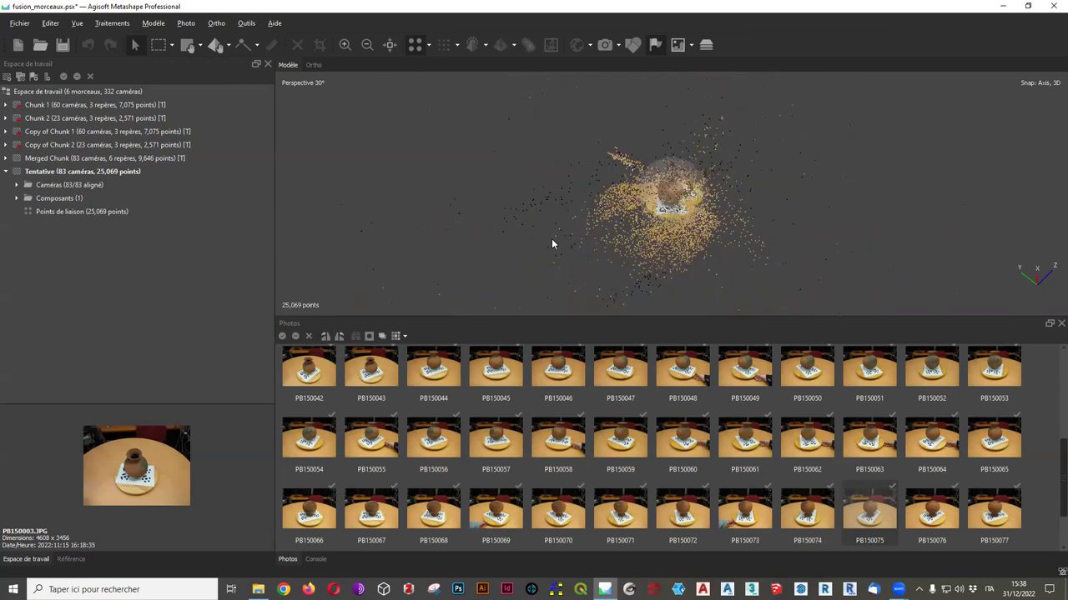
# Collapse the Tentative chunk in the workspace tree and save the project
pyautogui.click(53, 172)
pyautogui.click(6, 172)
pyautogui.click(64, 45)
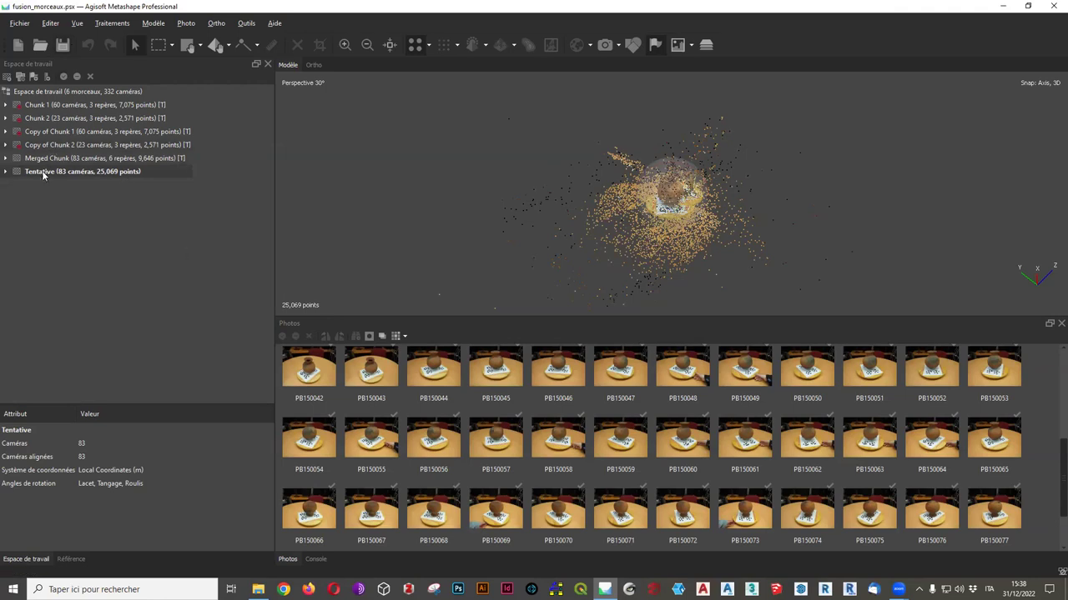
# Disable the Tentative chunk and the Merged Chunk
pyautogui.rightClick(44, 172)
pyautogui.click(19, 197)
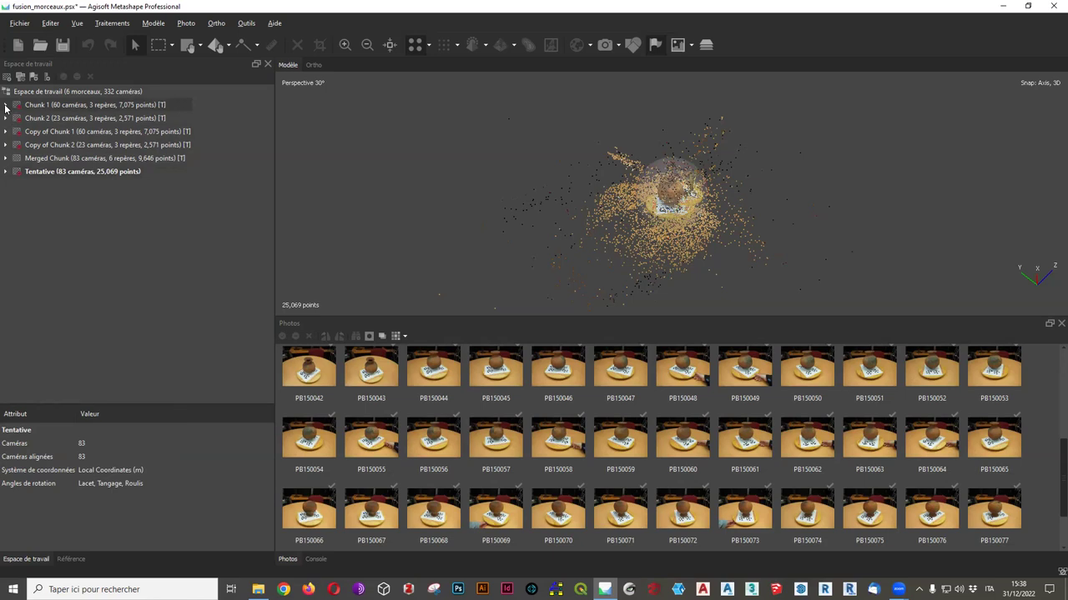
pyautogui.rightClick(25, 155)
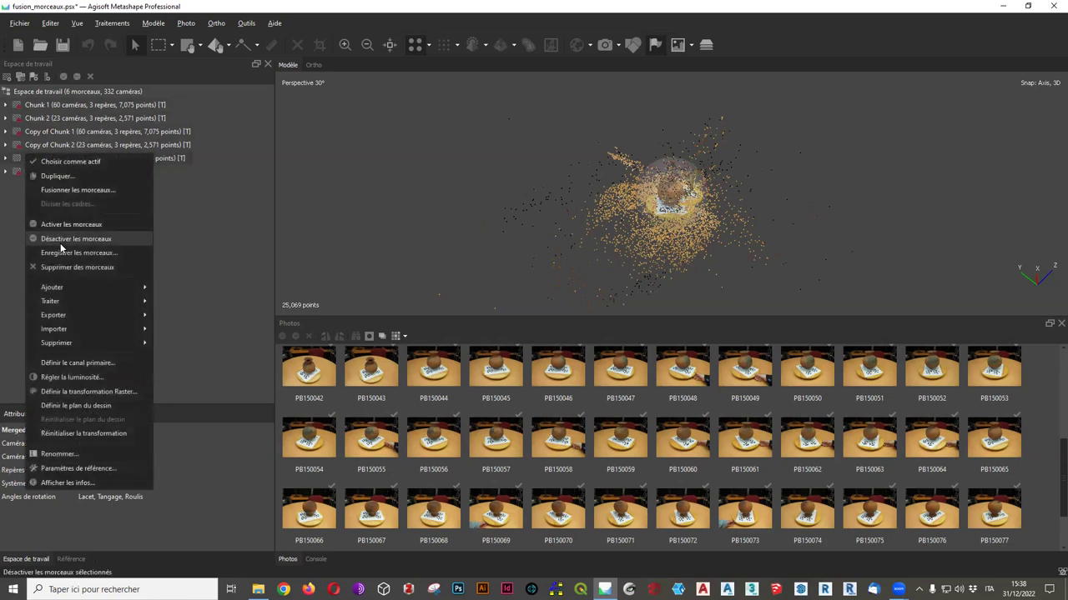
pyautogui.click(61, 247)
# Enable Chunk 1 and Chunk 2
pyautogui.click(31, 107)
pyautogui.click(6, 106)
pyautogui.click(6, 107)
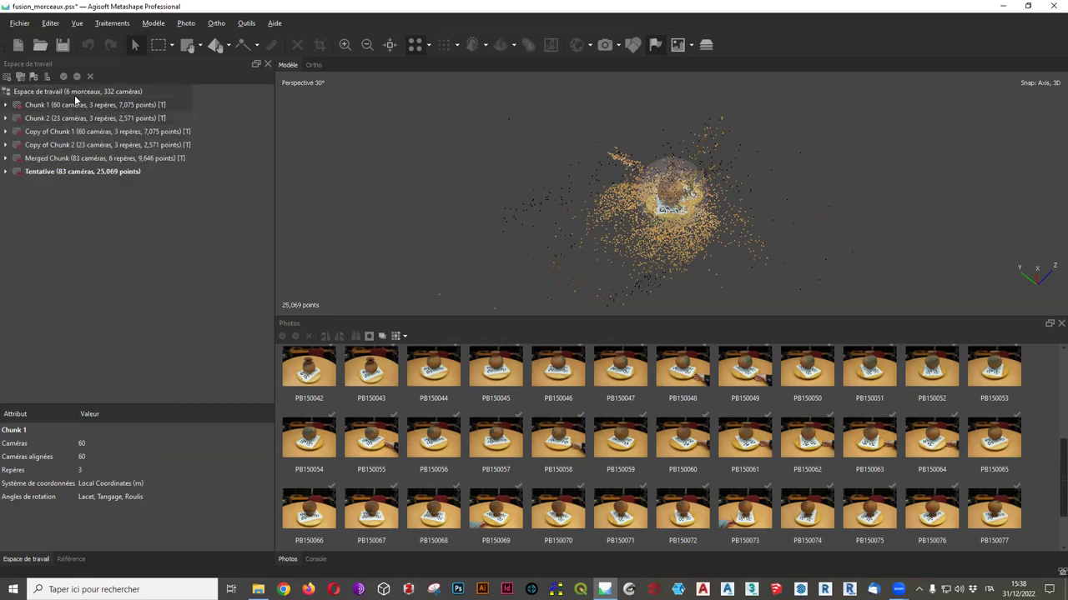
pyautogui.rightClick(59, 104)
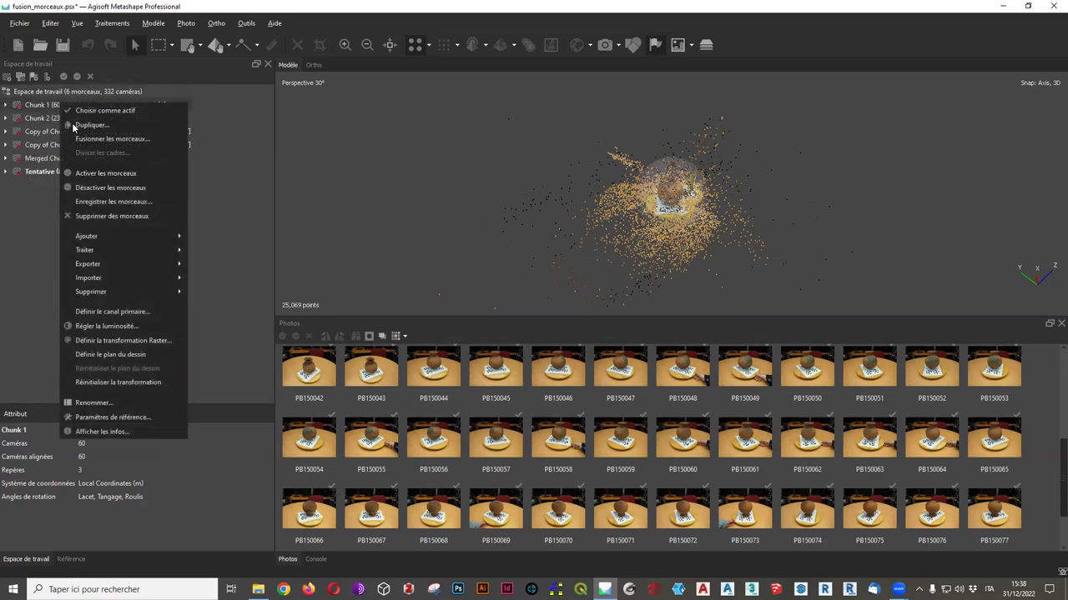
pyautogui.click(127, 179)
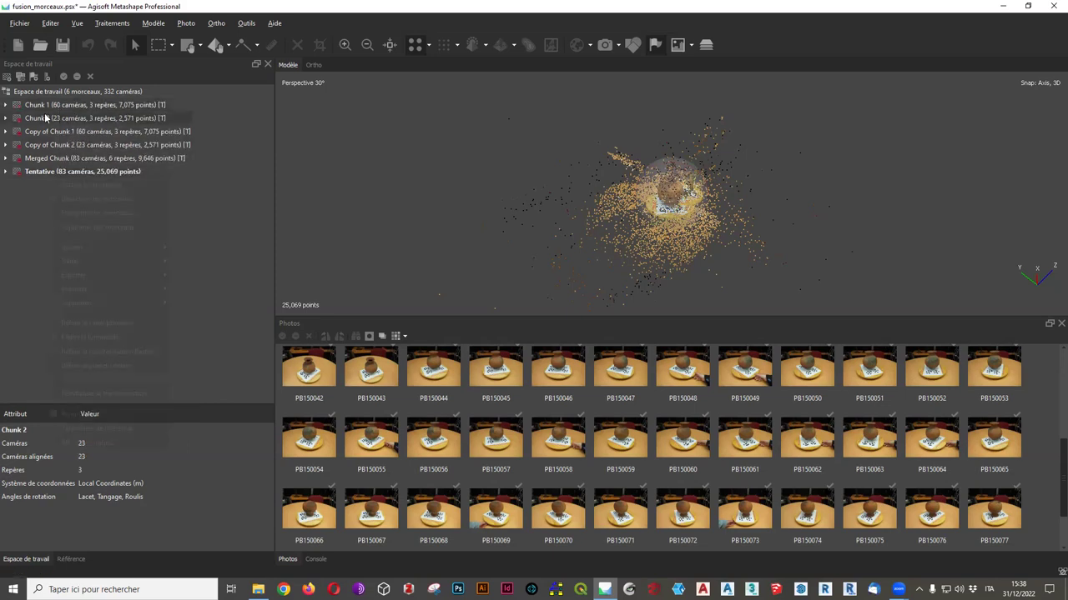
pyautogui.rightClick(49, 117)
pyautogui.click(83, 184)
# Make Chunk 1 the active chunk, expand its camera list and preview photo PB150003
pyautogui.click(6, 105)
pyautogui.doubleClick(48, 105)
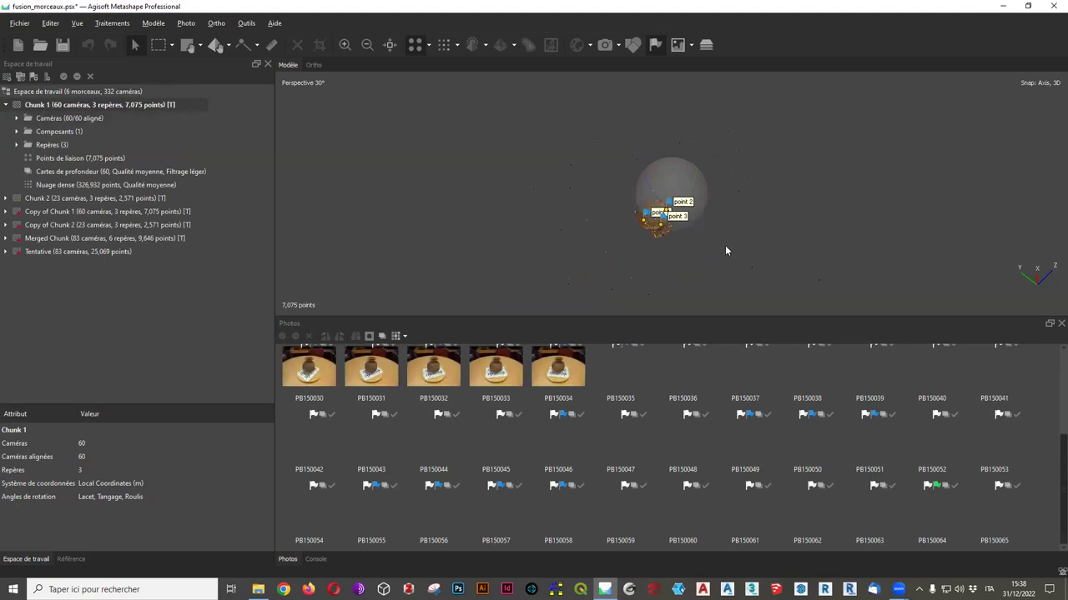
pyautogui.click(16, 119)
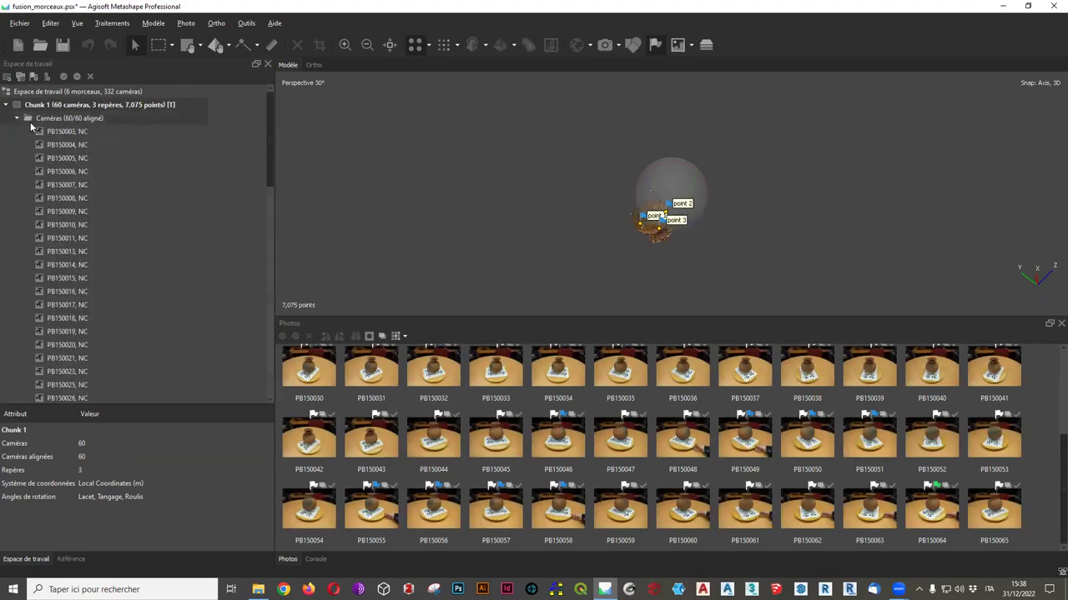
pyautogui.click(69, 132)
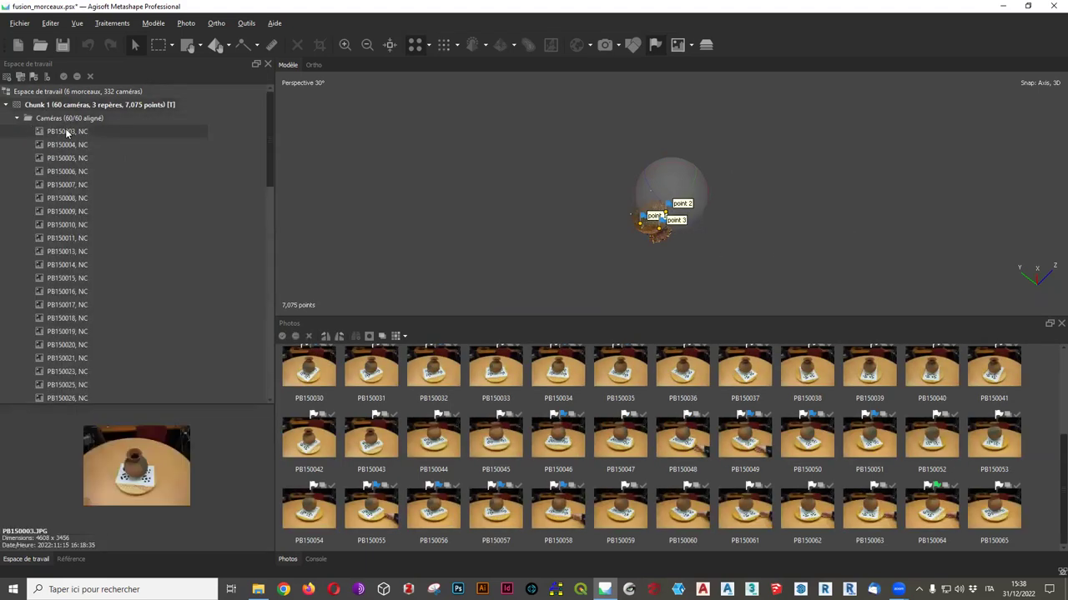
pyautogui.click(60, 120)
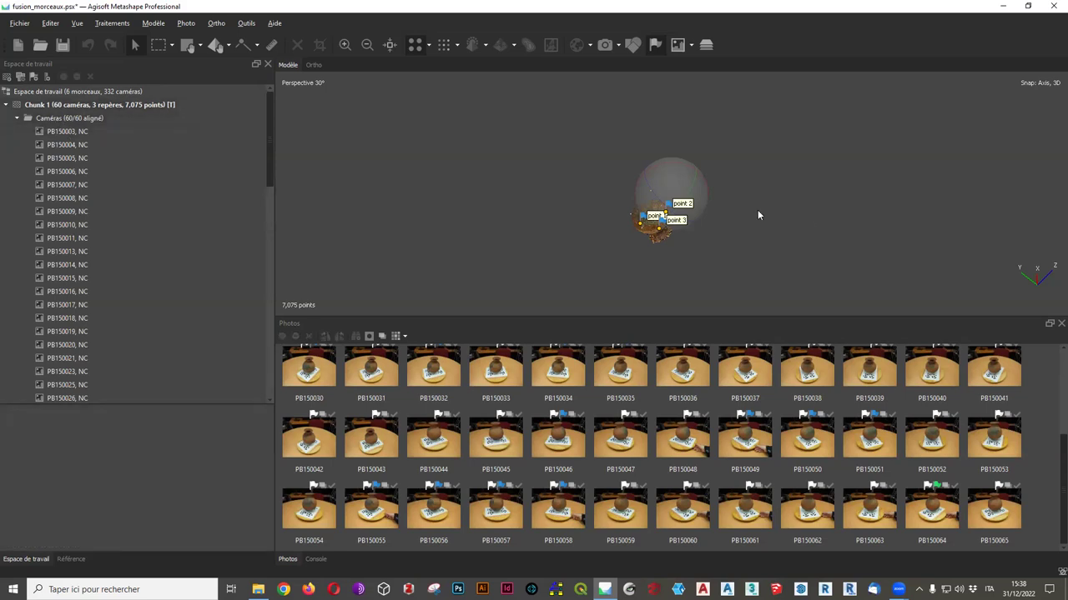
# Display Chunk 1's camera positions without its tie points and collapse its camera list
pyautogui.click(423, 48)
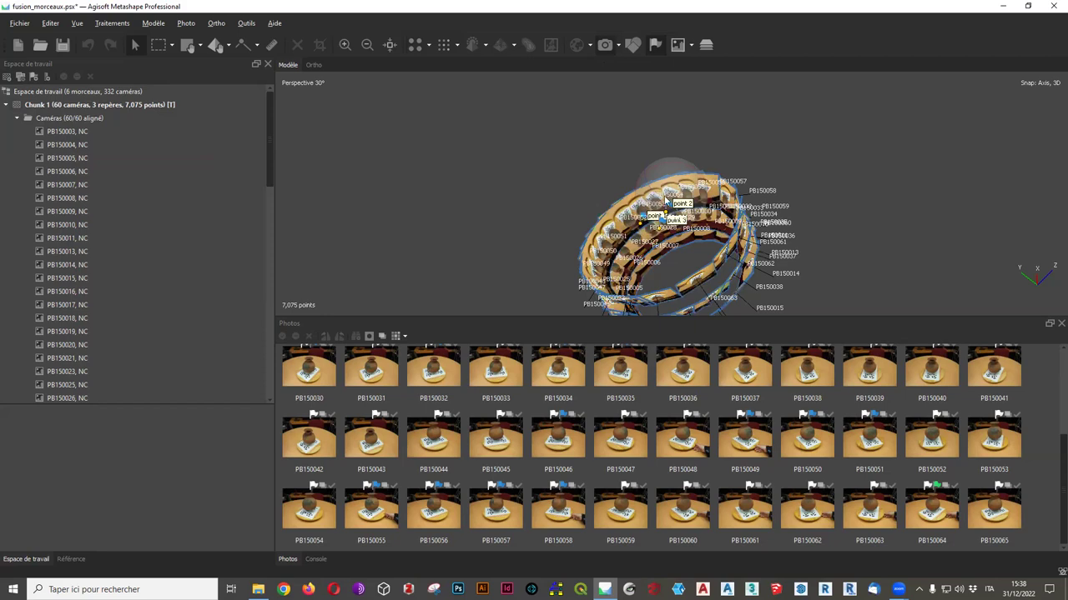
pyautogui.moveTo(667, 201); pyautogui.dragTo(654, 178)
pyautogui.click(16, 118)
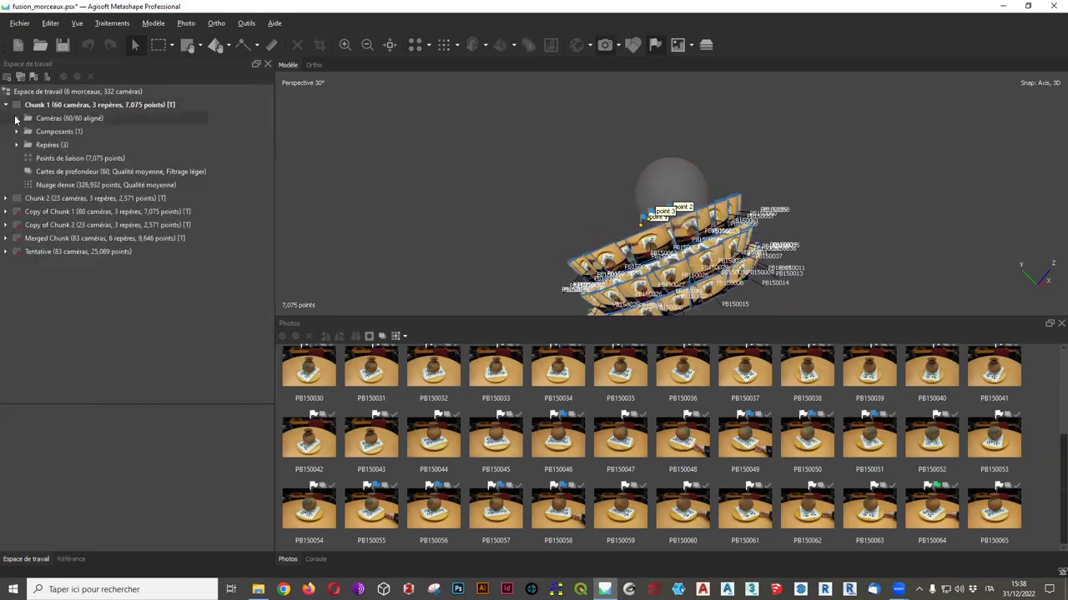
# Display Chunk 1's tie points together with its camera positions in the 3D view
pyautogui.click(47, 159)
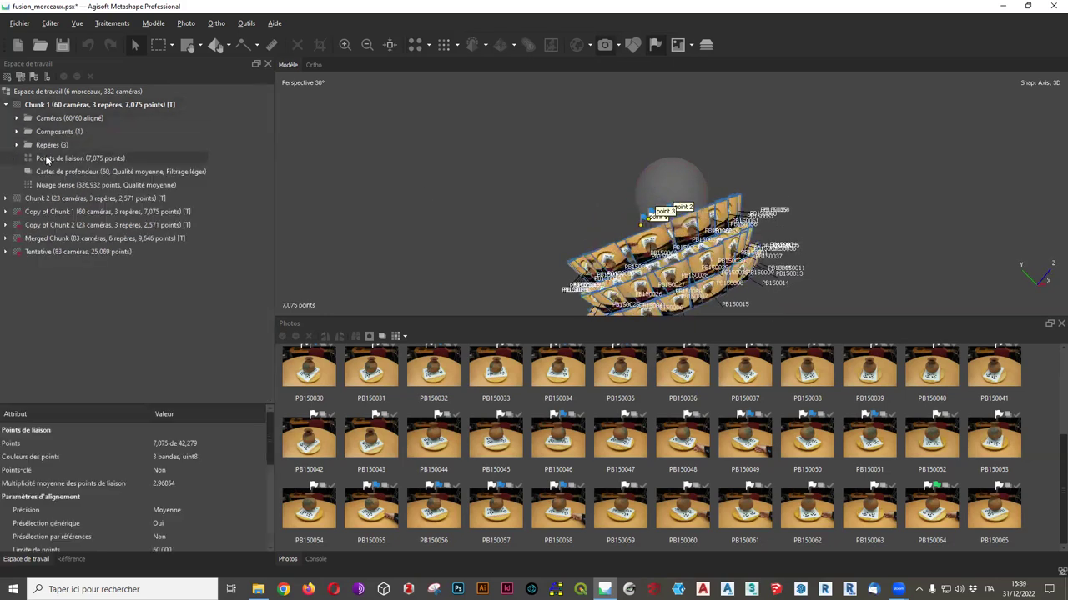
pyautogui.click(457, 47)
pyautogui.click(430, 56)
pyautogui.moveTo(706, 206)
pyautogui.mouseDown()
pyautogui.moveTo(667, 211)
pyautogui.moveTo(688, 202)
pyautogui.mouseUp()
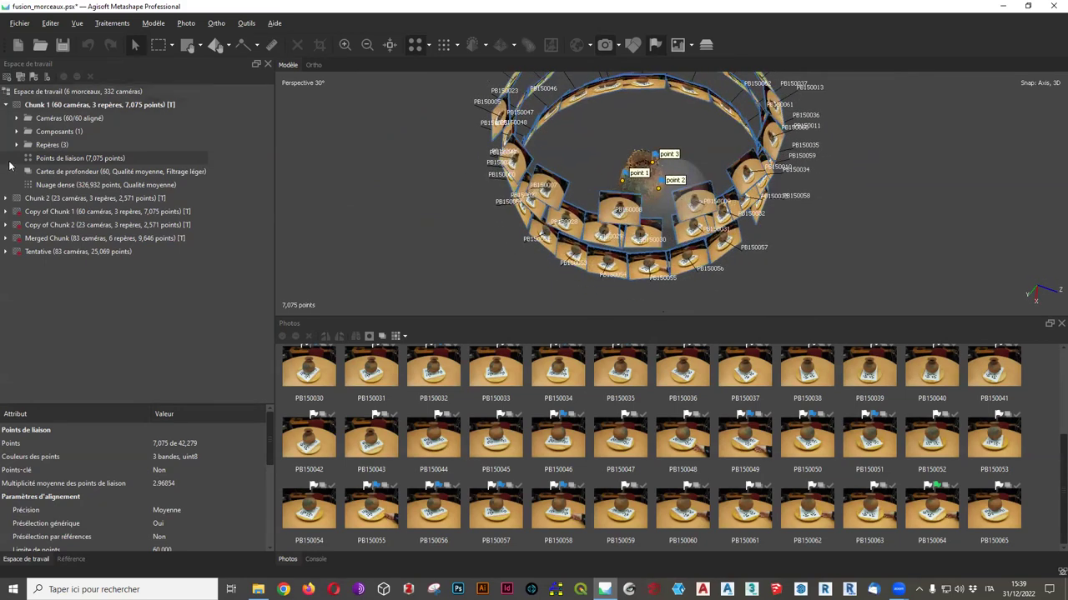
# Expand Chunk 2's contents and Chunk 1's marker list, and examine the three markers on the vase's point cloud
pyautogui.click(4, 198)
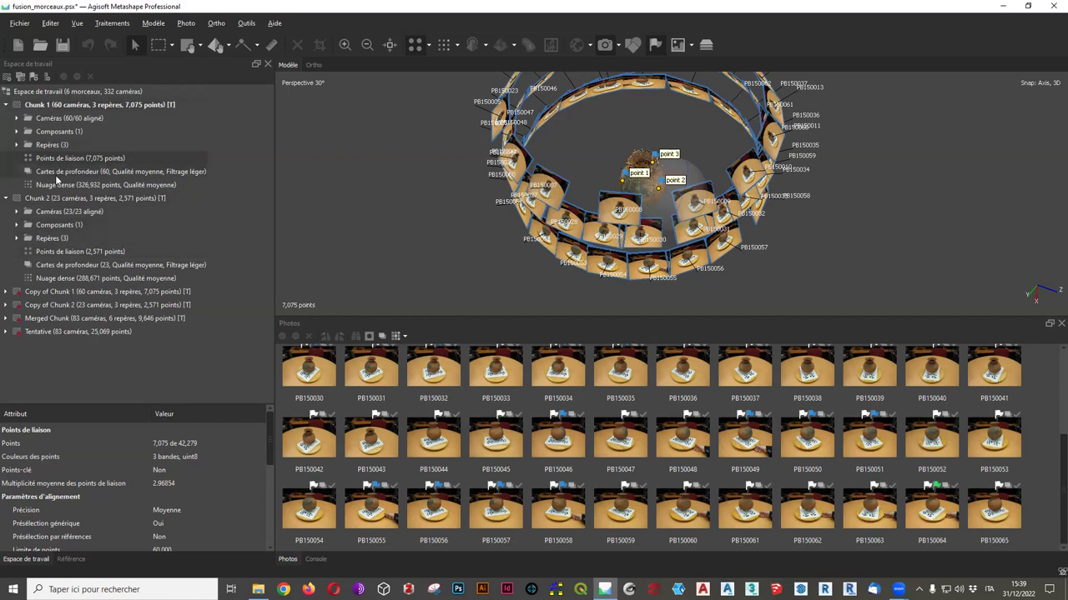
pyautogui.click(16, 145)
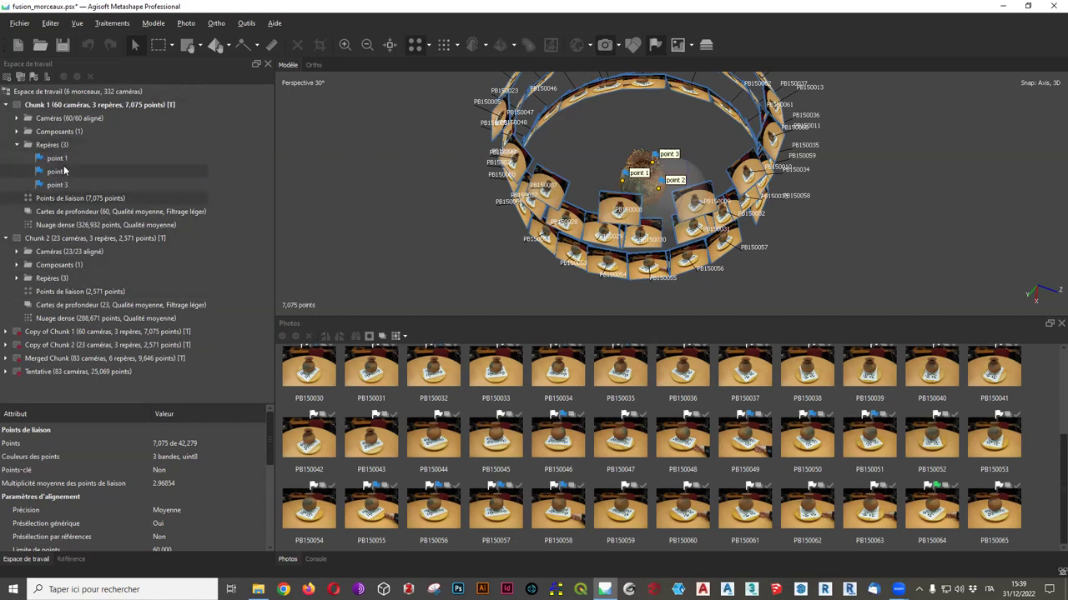
pyautogui.scroll(5, 675, 193)
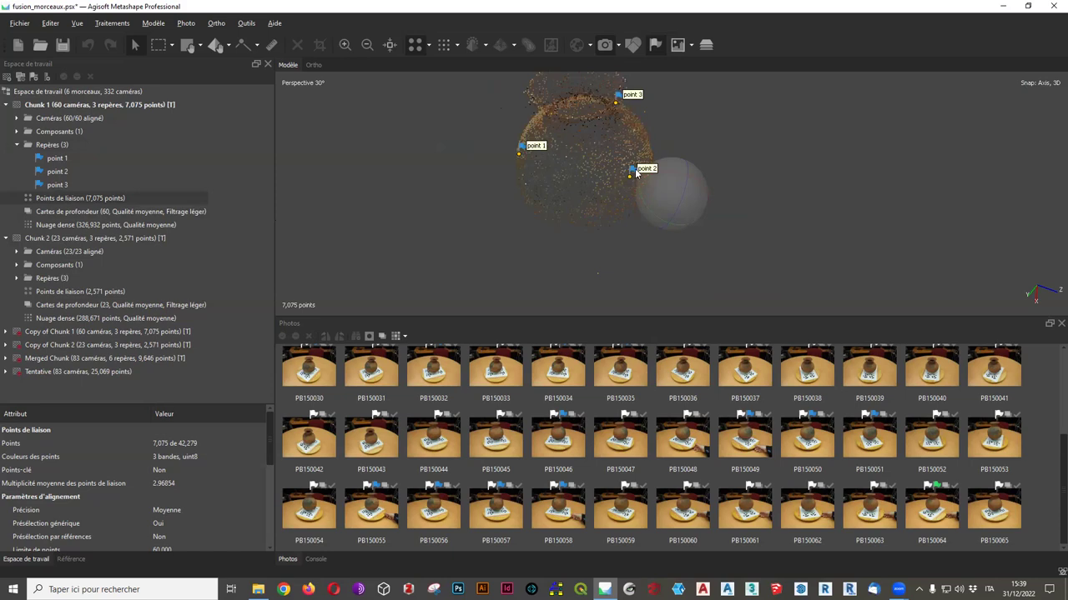
pyautogui.scroll(-5, 680, 201)
pyautogui.scroll(3, 398, 359)
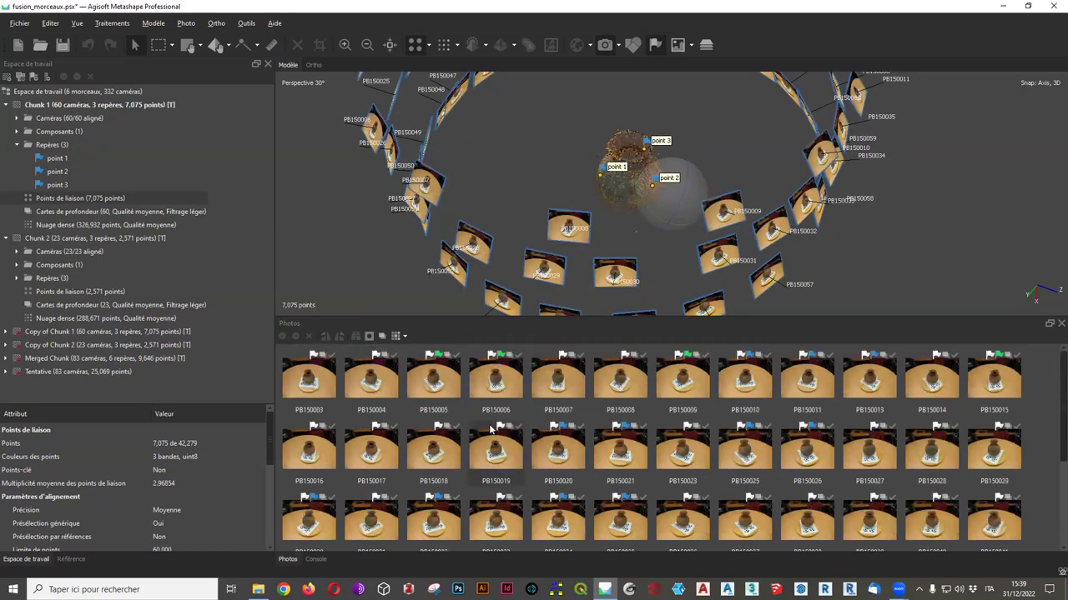
# Open photo PB150005 and examine closely where marker point 1 sits relative to the cracks on the vase
pyautogui.doubleClick(438, 377)
pyautogui.scroll(5, 645, 223)
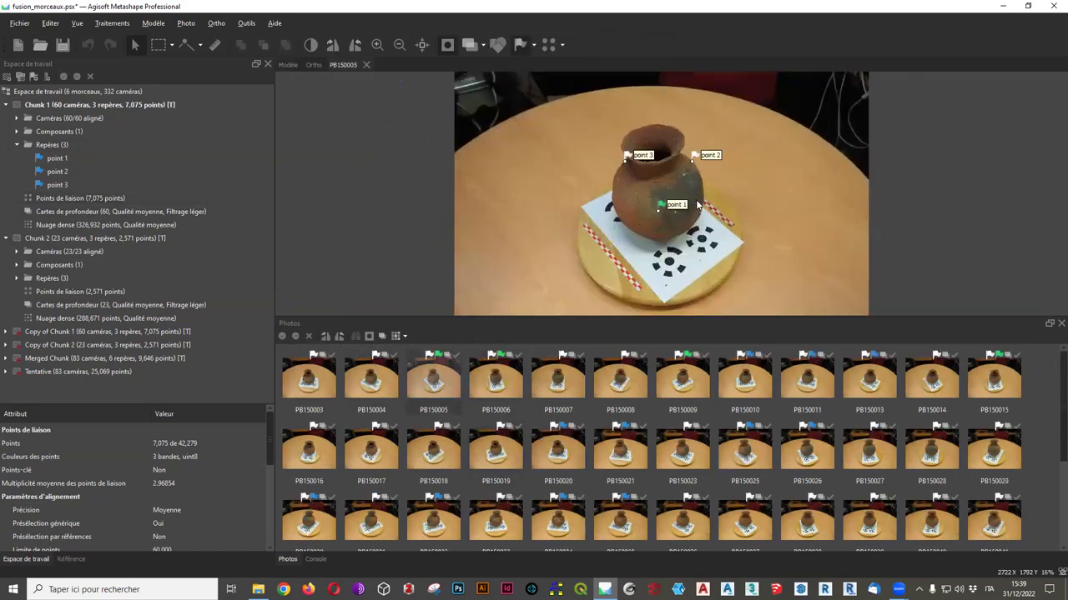
pyautogui.scroll(2, 658, 196)
pyautogui.scroll(-2, 667, 194)
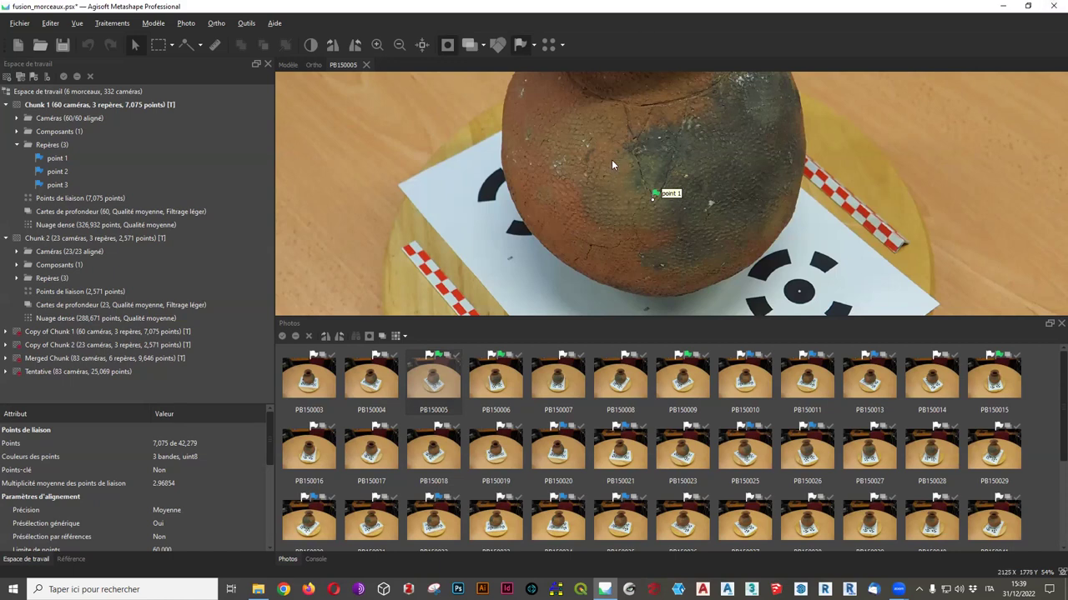
pyautogui.scroll(-1, 612, 159)
pyautogui.scroll(1, 652, 239)
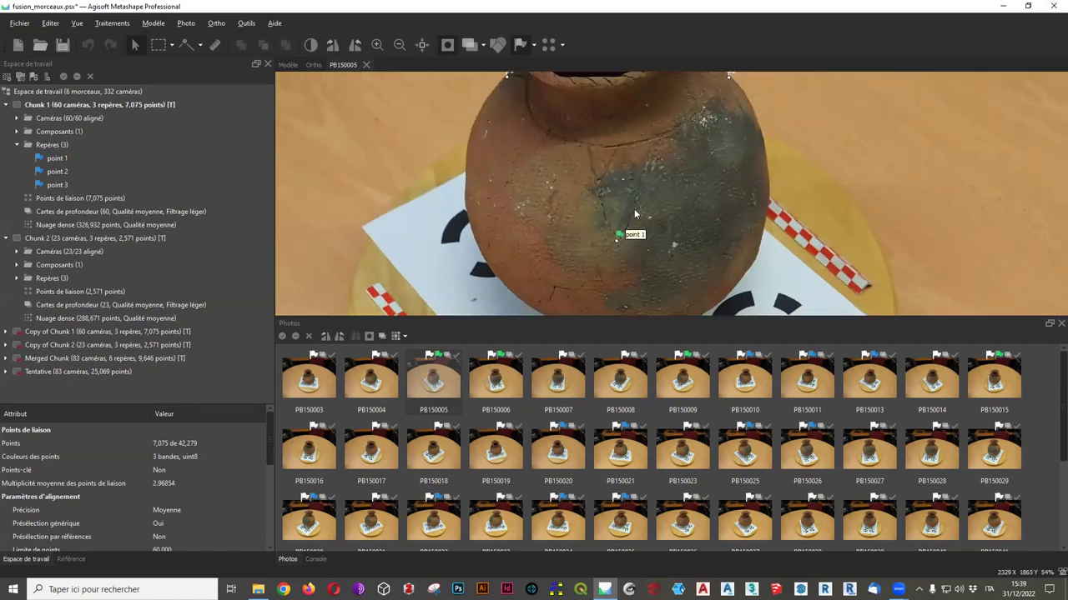
pyautogui.scroll(2, 582, 187)
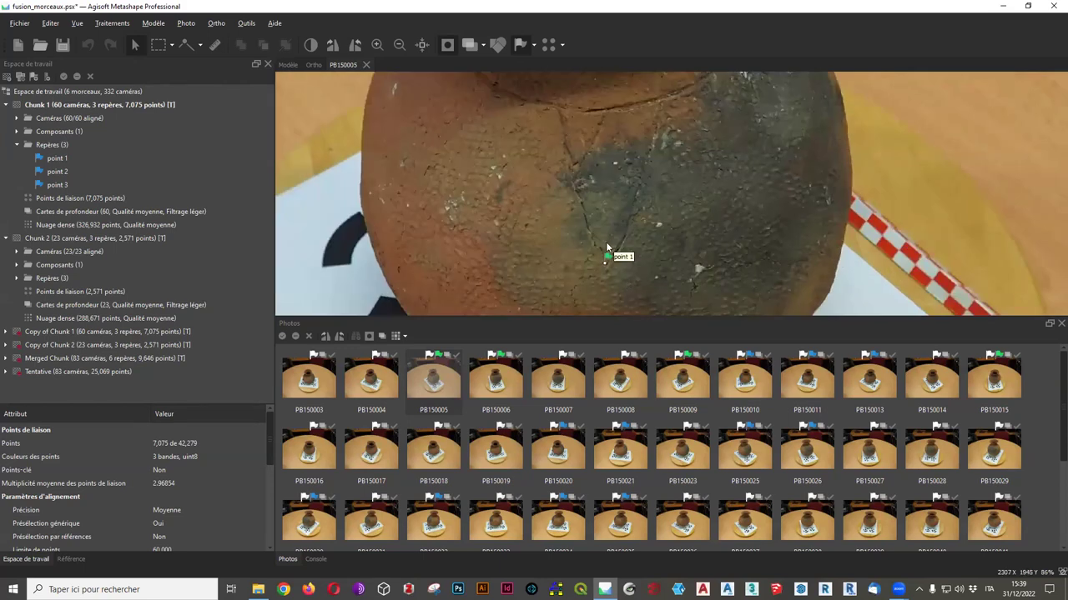
pyautogui.scroll(-2, 587, 184)
pyautogui.scroll(2, 582, 209)
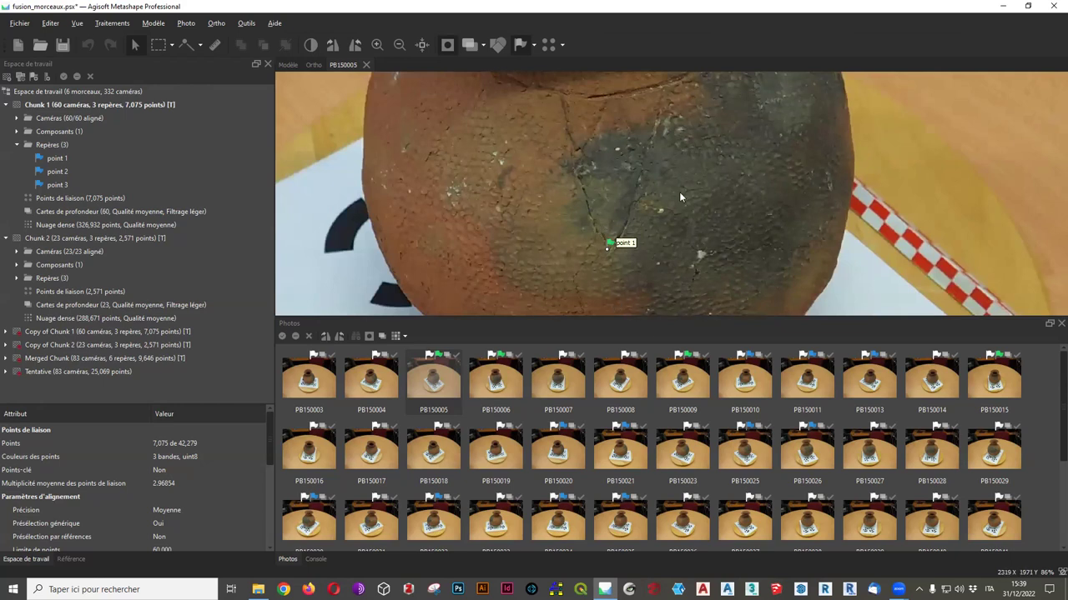
pyautogui.scroll(-2, 618, 199)
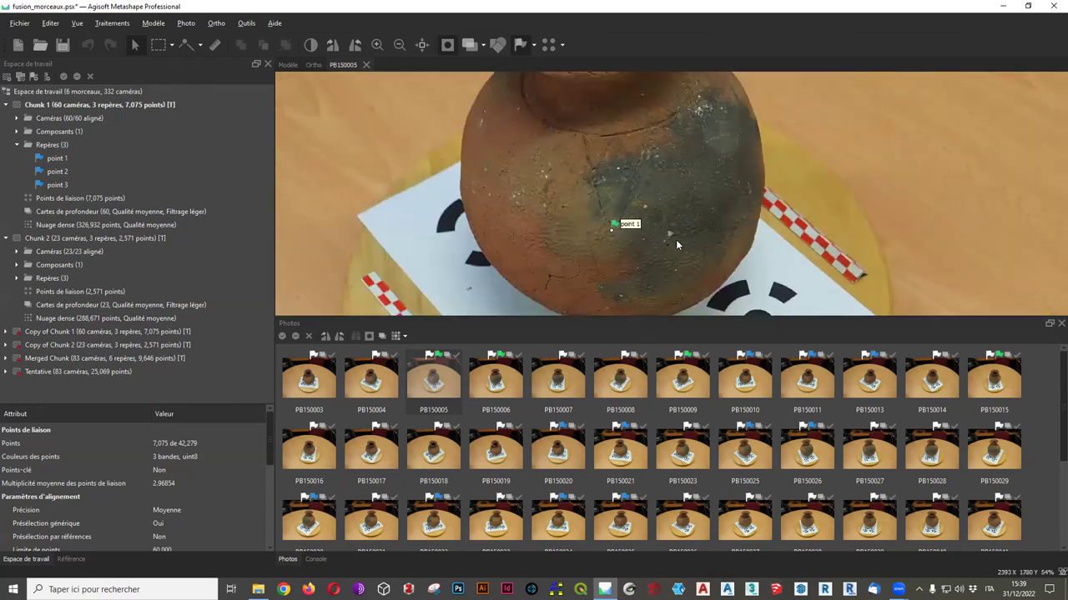
pyautogui.scroll(2, 636, 206)
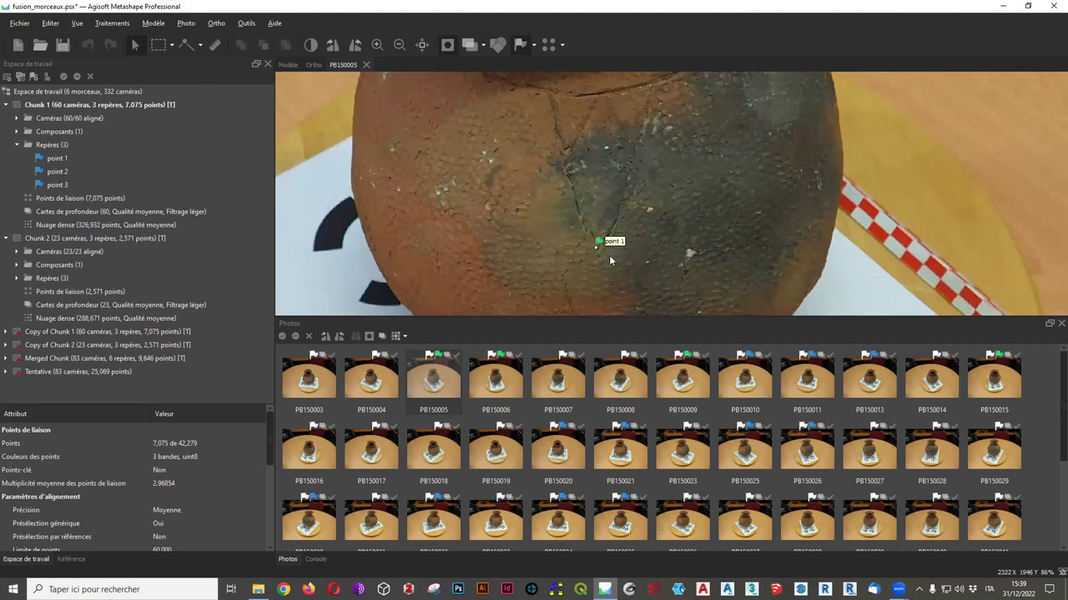
pyautogui.scroll(4, 610, 261)
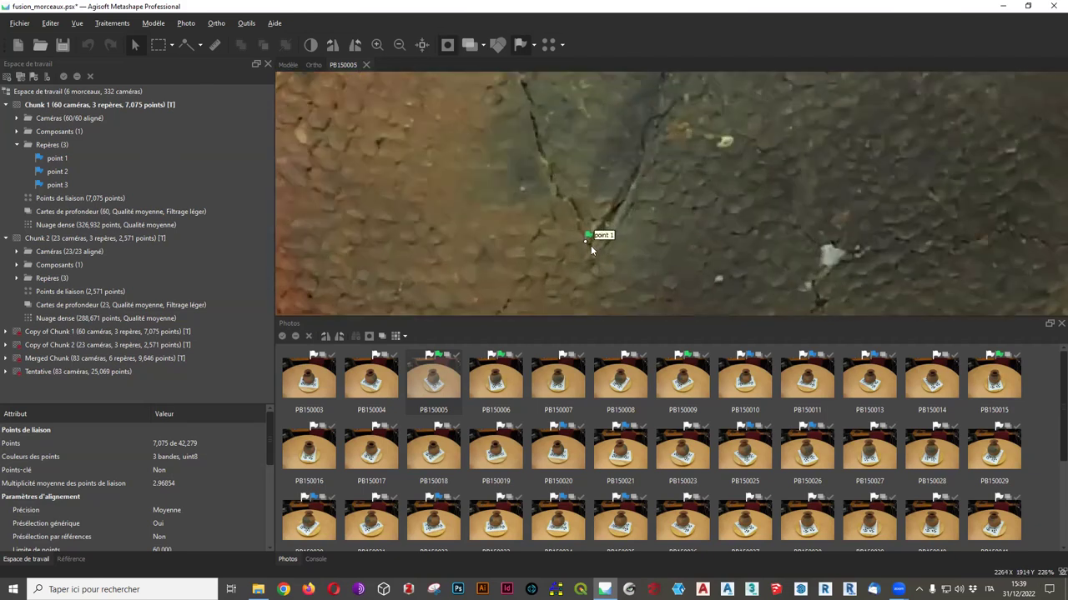
pyautogui.scroll(3, 595, 249)
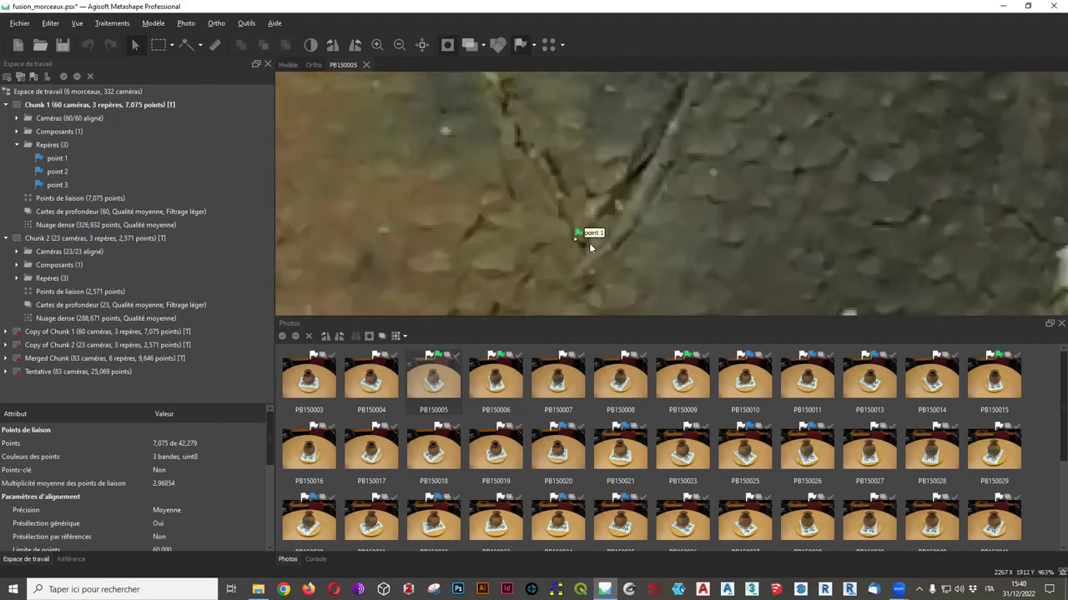
pyautogui.scroll(-4, 590, 242)
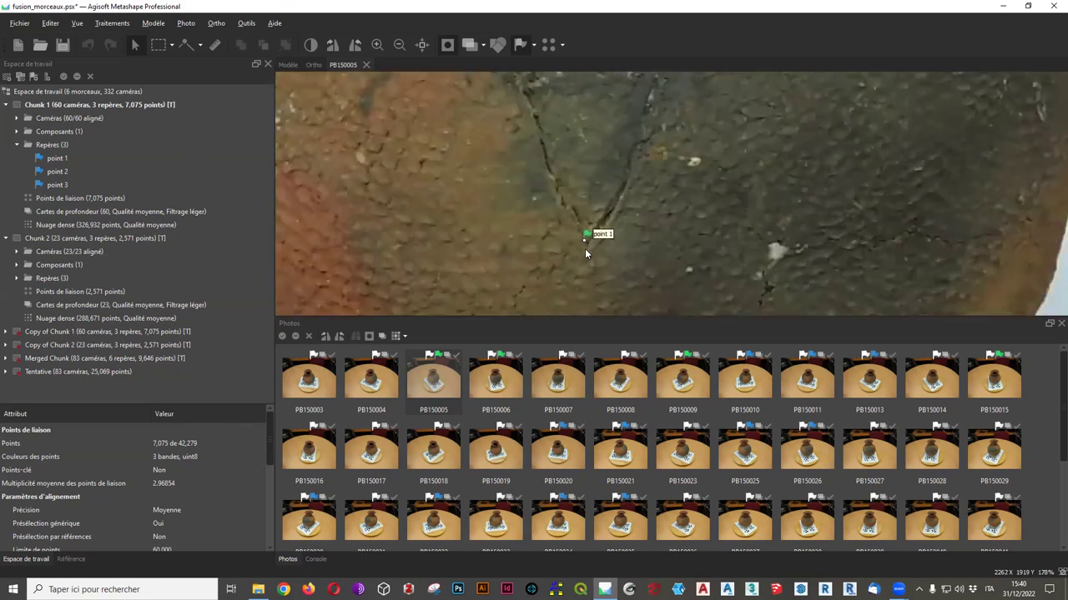
pyautogui.scroll(-2, 584, 250)
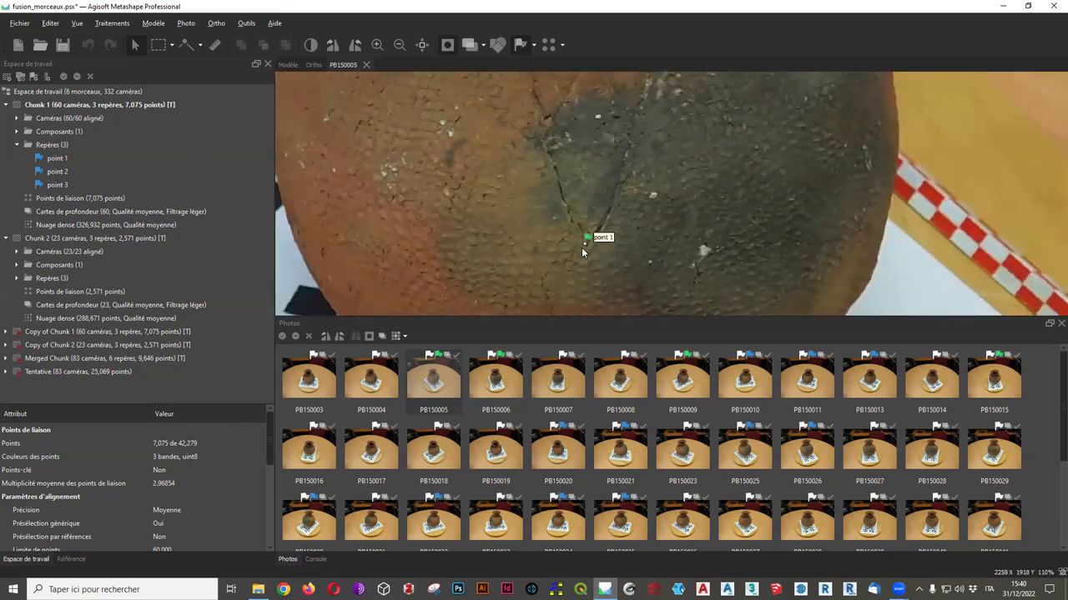
pyautogui.scroll(-2, 583, 154)
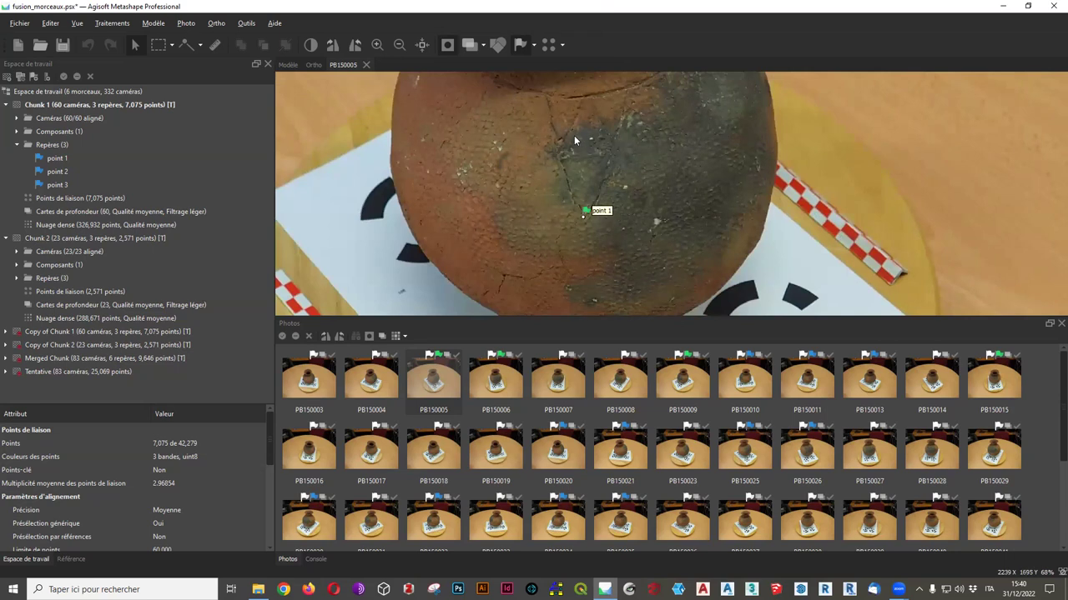
pyautogui.scroll(-2, 633, 235)
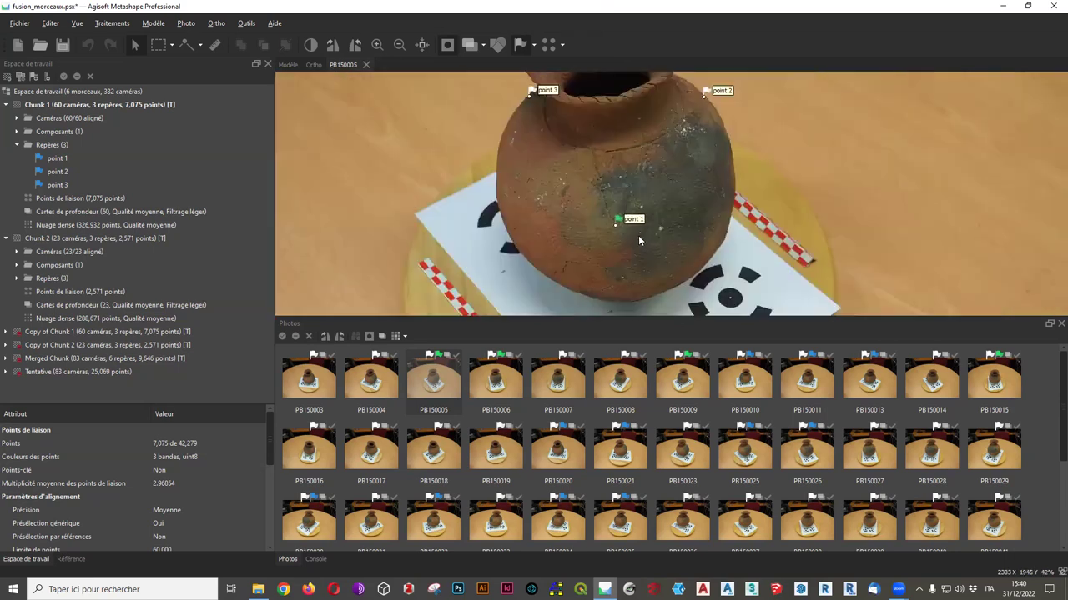
# Inspect the marker positions on the vase in photos PB150006, PB150009 and PB150015
pyautogui.doubleClick(496, 382)
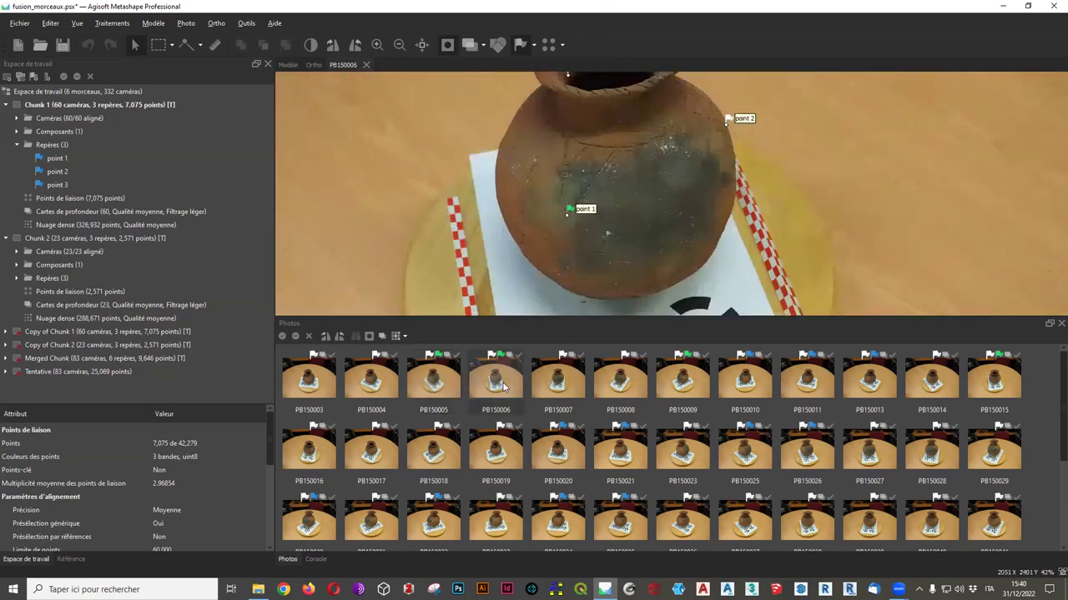
pyautogui.doubleClick(678, 383)
pyautogui.scroll(4, 703, 198)
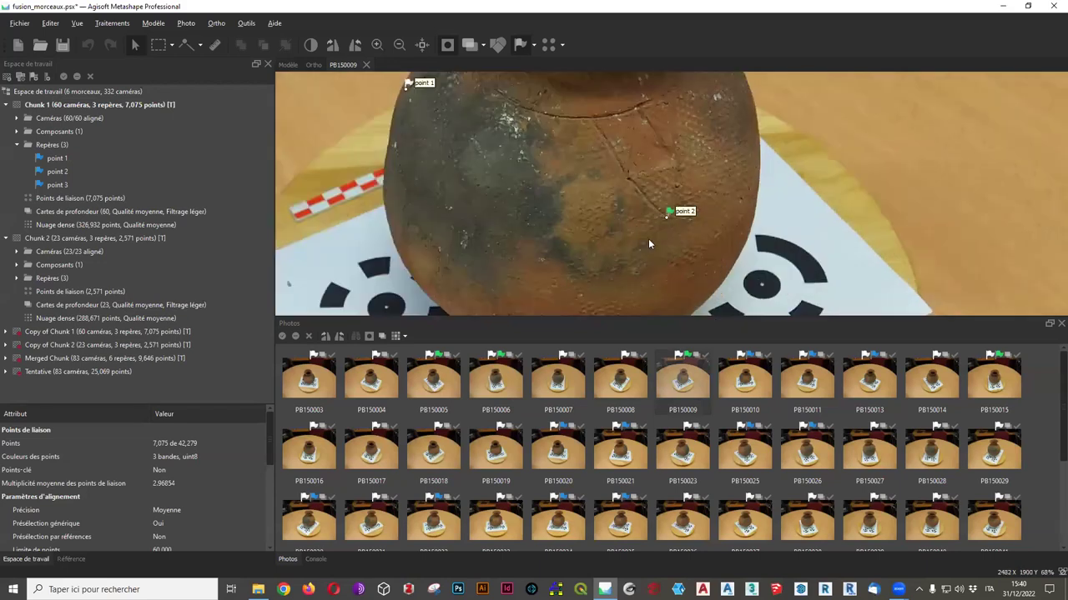
pyautogui.scroll(-1, 714, 201)
pyautogui.scroll(-3, 714, 206)
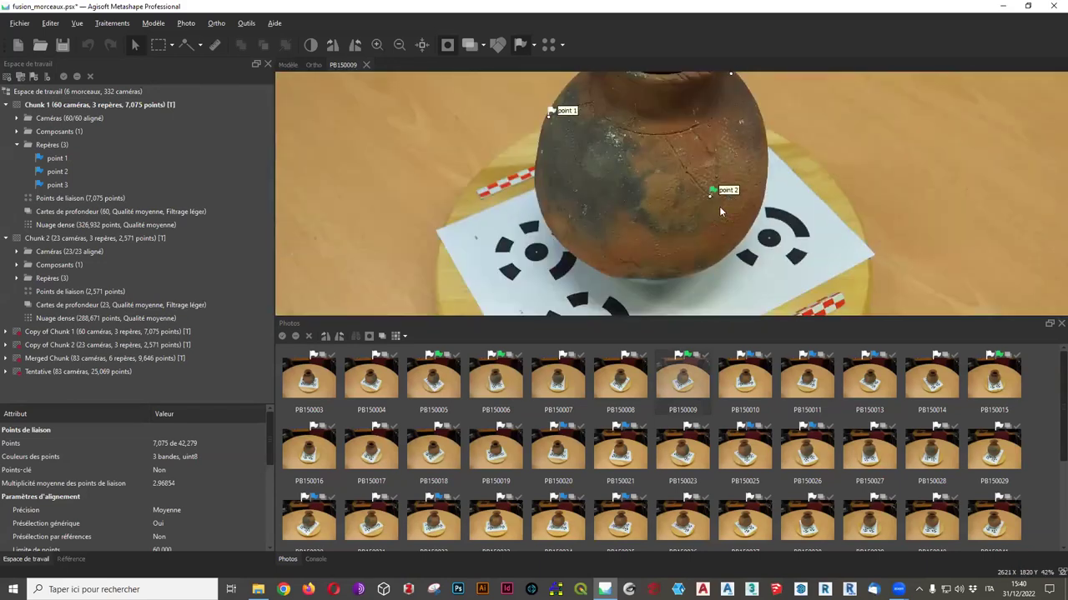
pyautogui.doubleClick(995, 381)
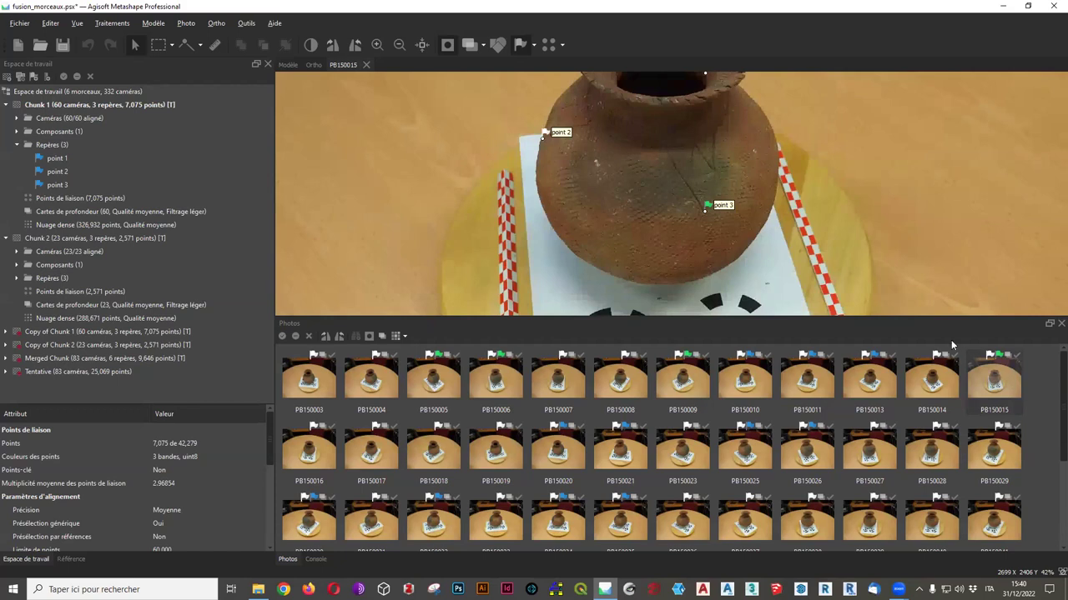
pyautogui.scroll(6, 740, 179)
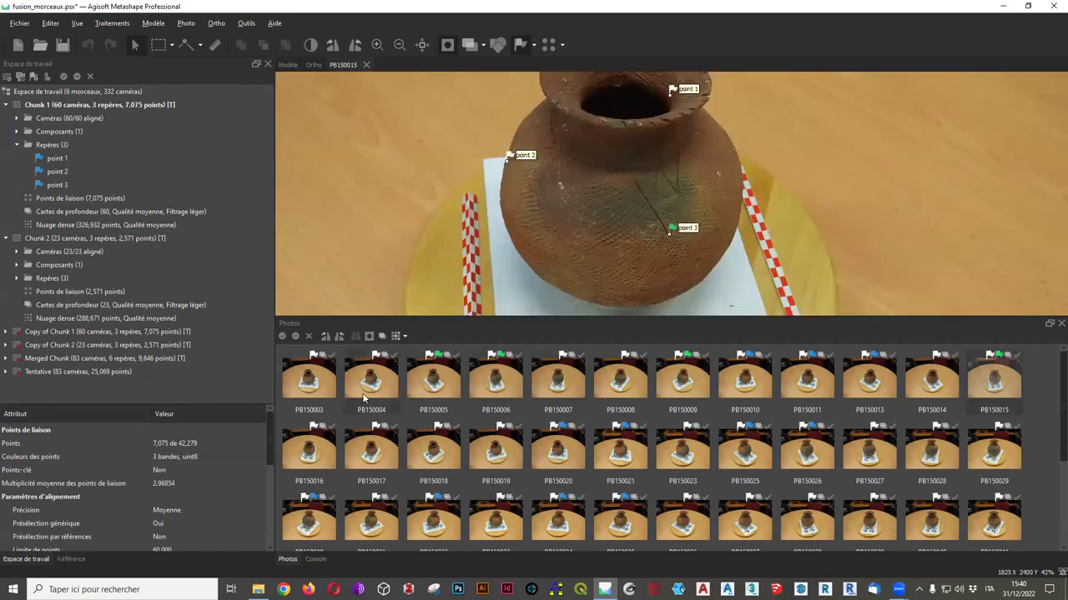
# Check marker point 2 in photo PB150010 and marker point 1 up close in photo PB150005
pyautogui.doubleClick(745, 380)
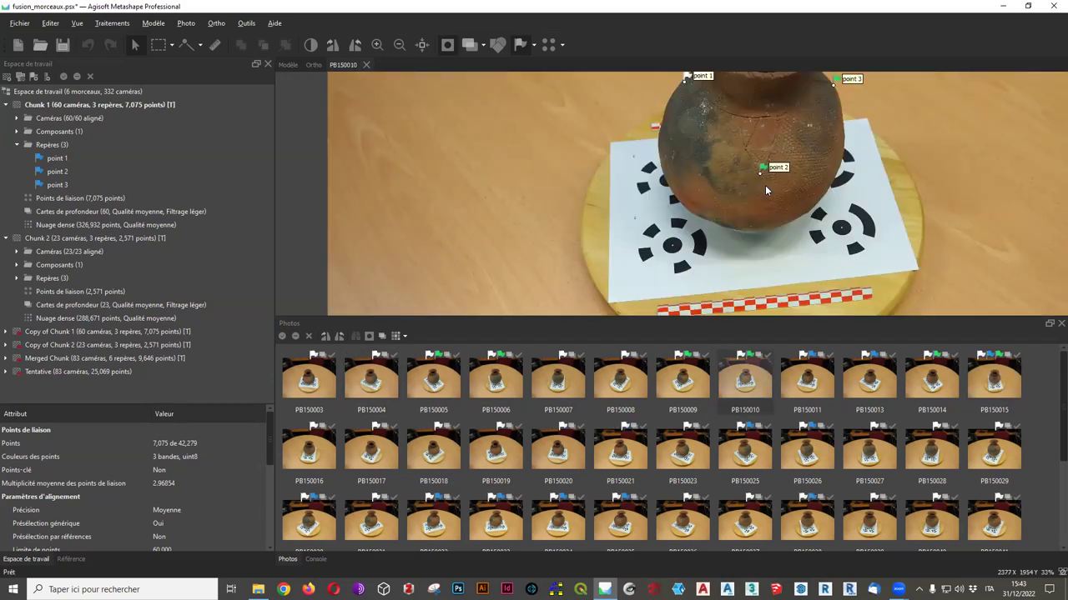
pyautogui.doubleClick(426, 392)
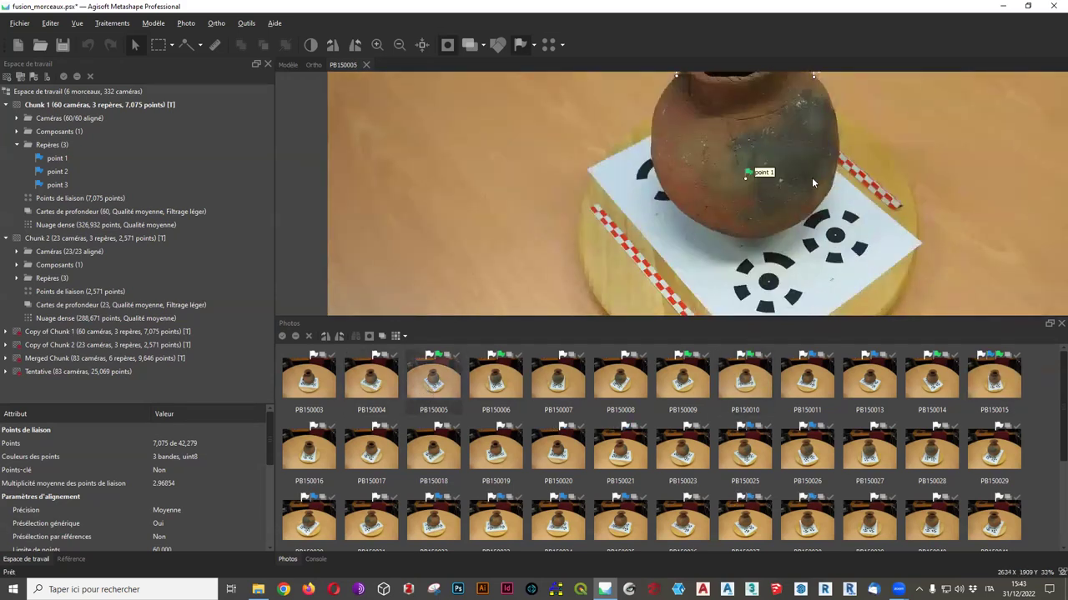
pyautogui.scroll(3, 808, 176)
pyautogui.scroll(2, 724, 171)
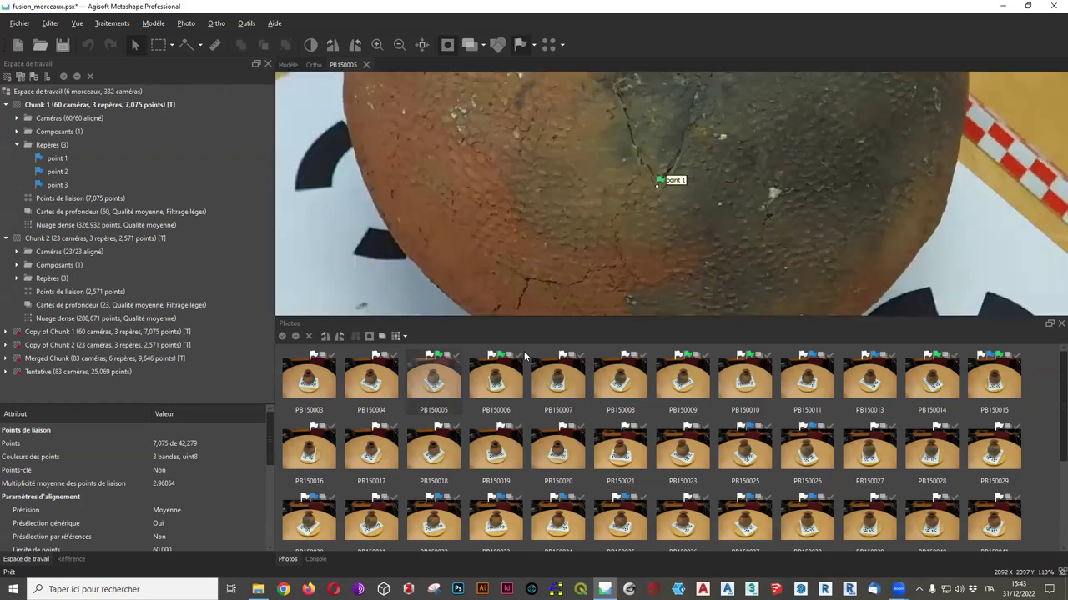
# Open photo PB150021 and correct marker point 1 onto the lower tip of the V-shaped crack
pyautogui.doubleClick(599, 462)
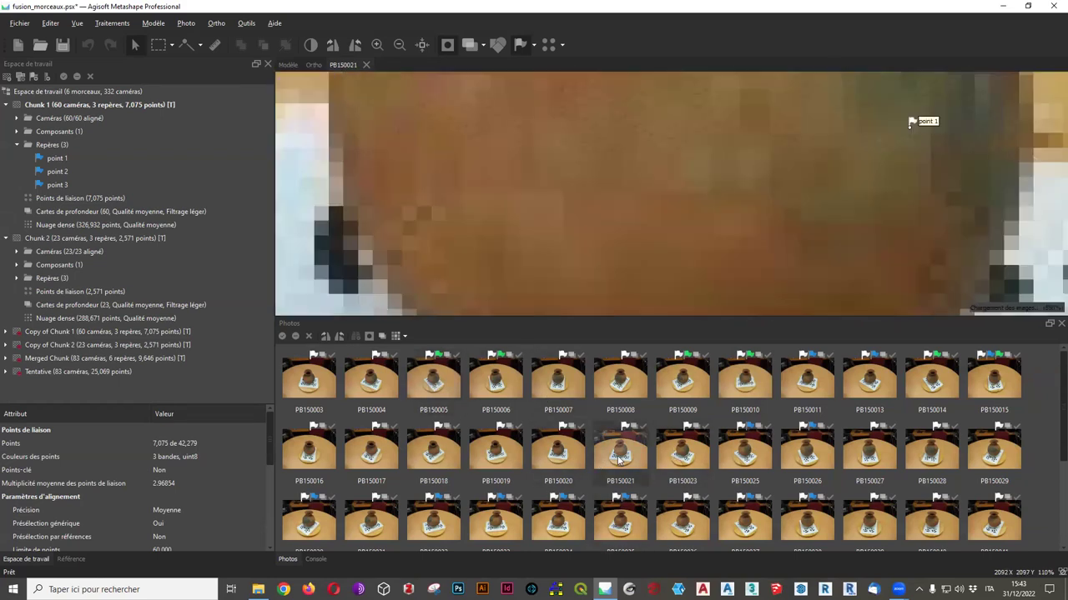
pyautogui.scroll(6, 959, 148)
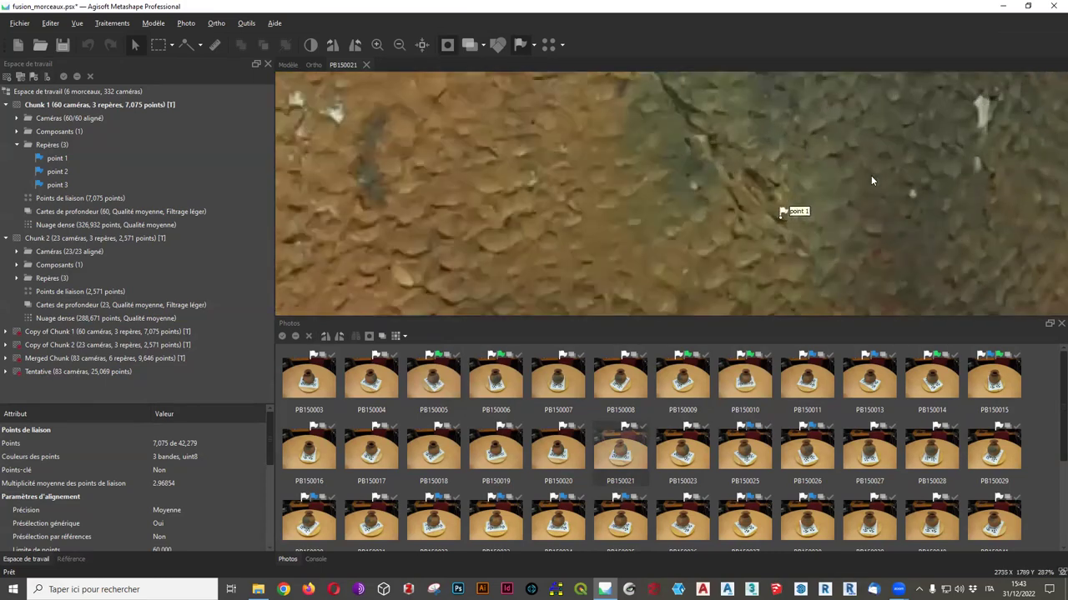
pyautogui.moveTo(728, 242); pyautogui.dragTo(727, 246)
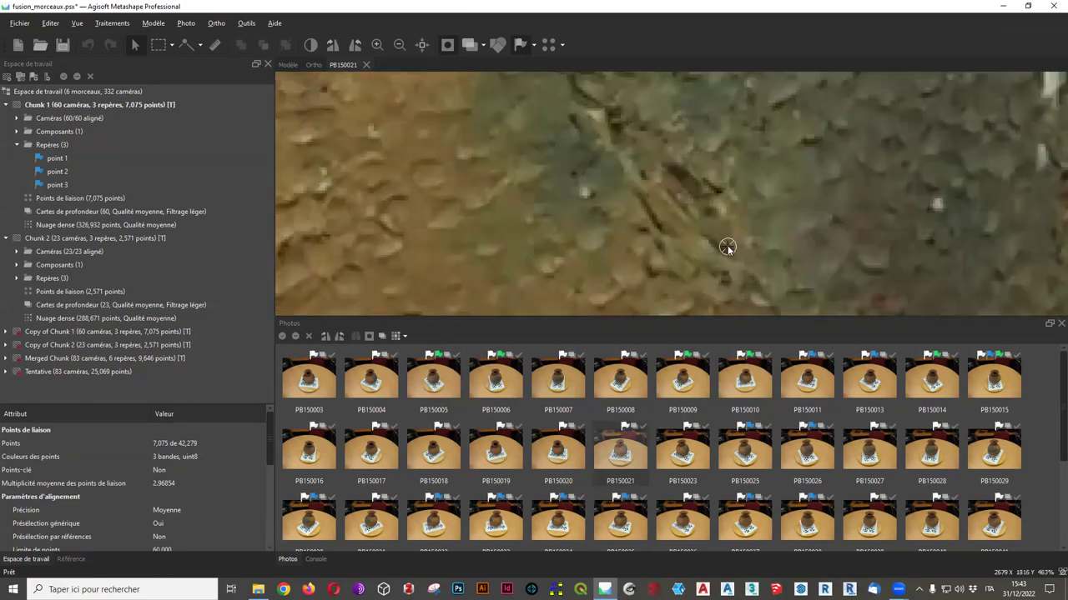
pyautogui.scroll(-6, 886, 200)
pyautogui.scroll(-5, 886, 205)
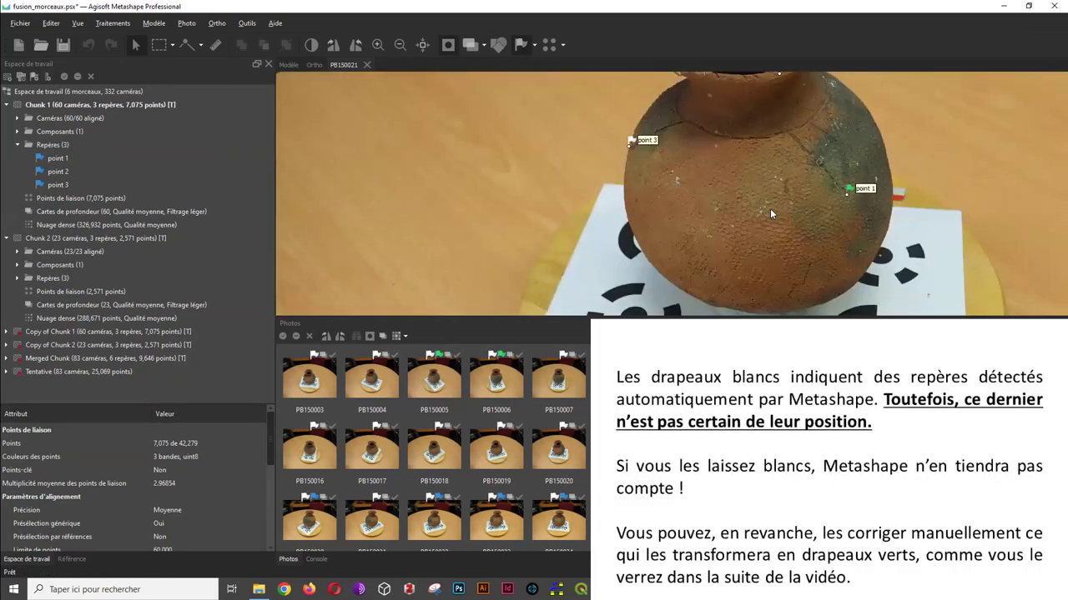
# Move marker point 3 in photo PB150021 from the background onto the crack's end at the vase's edge
pyautogui.scroll(5, 627, 185)
pyautogui.scroll(4, 627, 185)
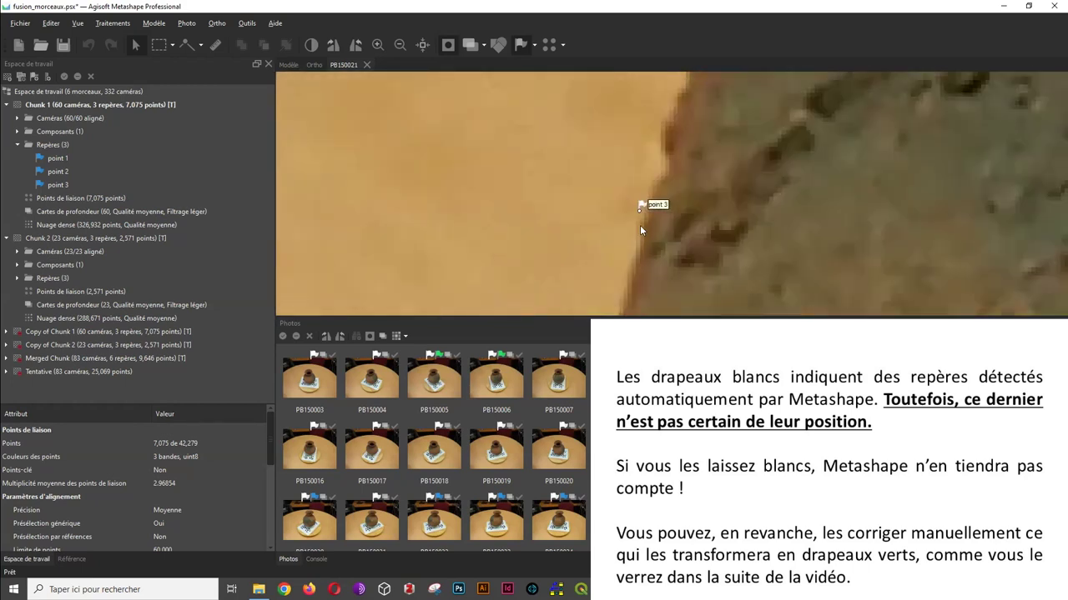
pyautogui.scroll(2, 641, 219)
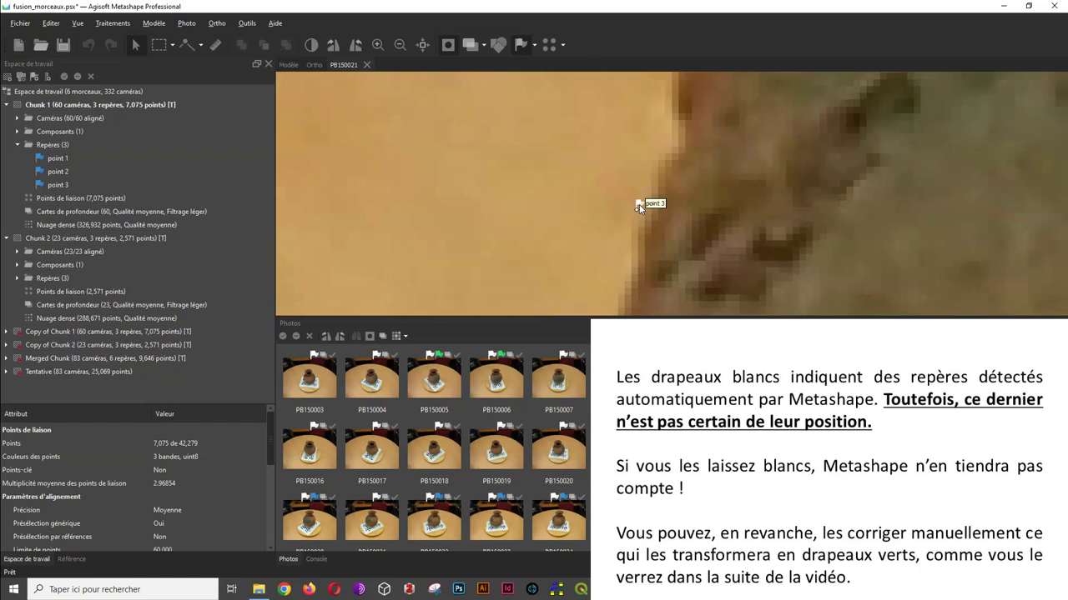
pyautogui.scroll(-3, 638, 207)
pyautogui.scroll(4, 624, 198)
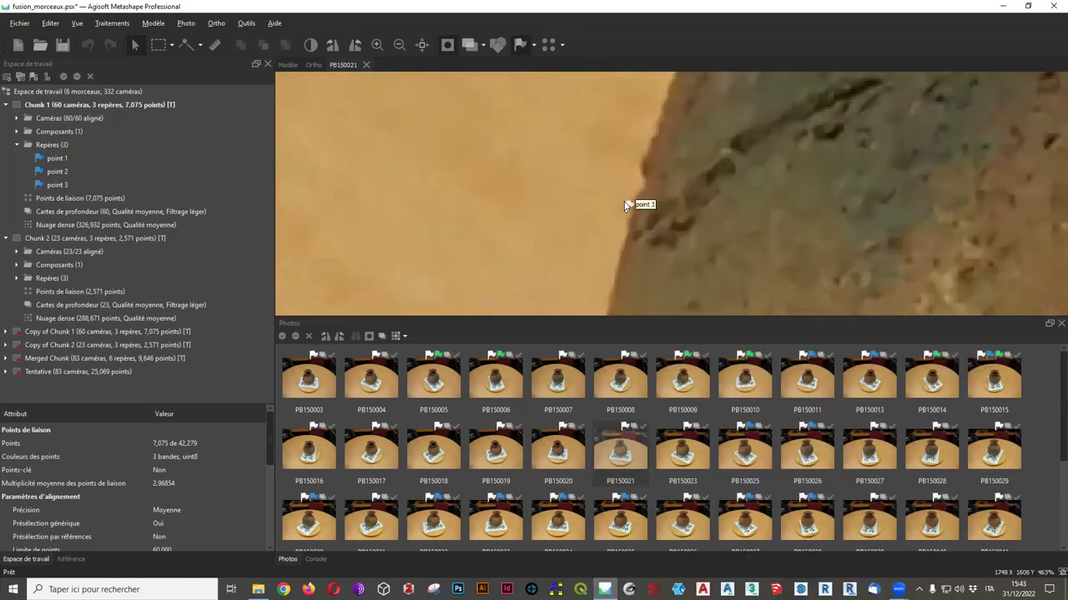
pyautogui.moveTo(625, 210); pyautogui.dragTo(636, 231)
pyautogui.scroll(-8, 596, 147)
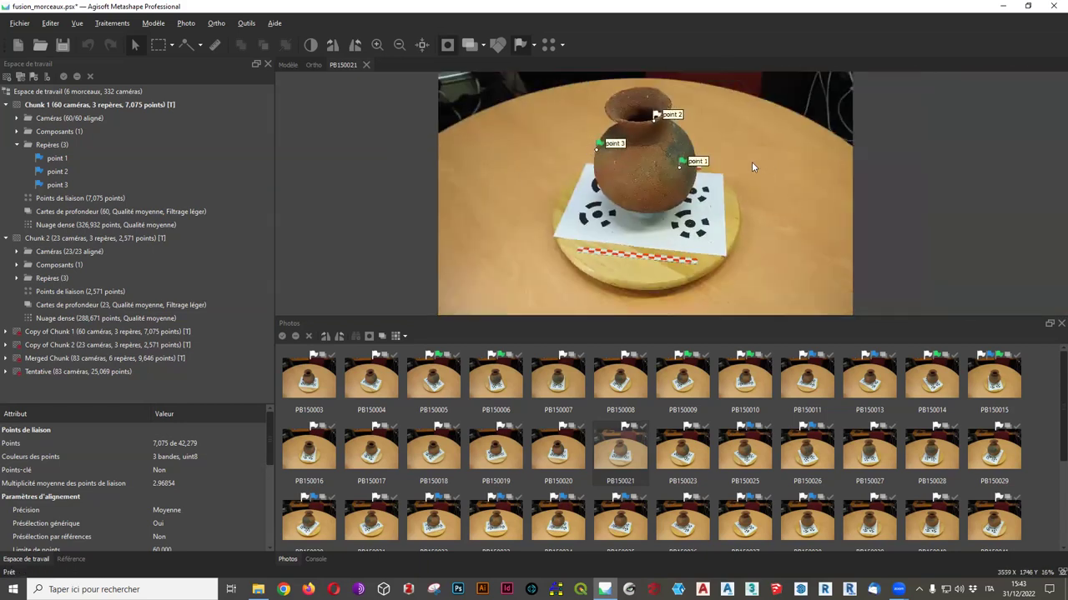
# Open photo PB150013 and correct marker point 2 onto the lower end of the crack on the vase
pyautogui.doubleClick(869, 380)
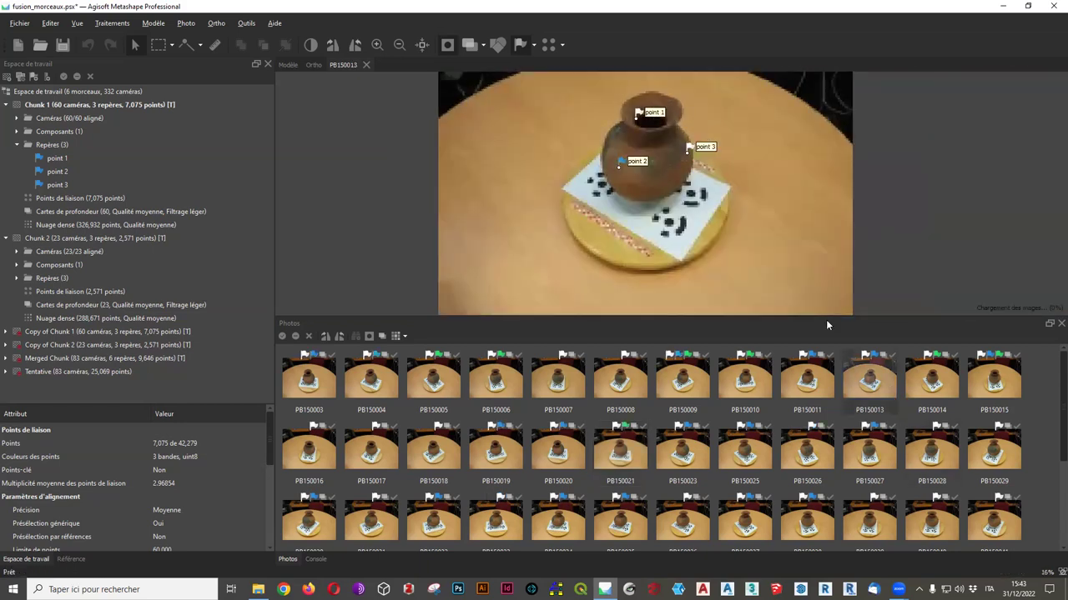
pyautogui.scroll(8, 622, 159)
pyautogui.scroll(2, 617, 193)
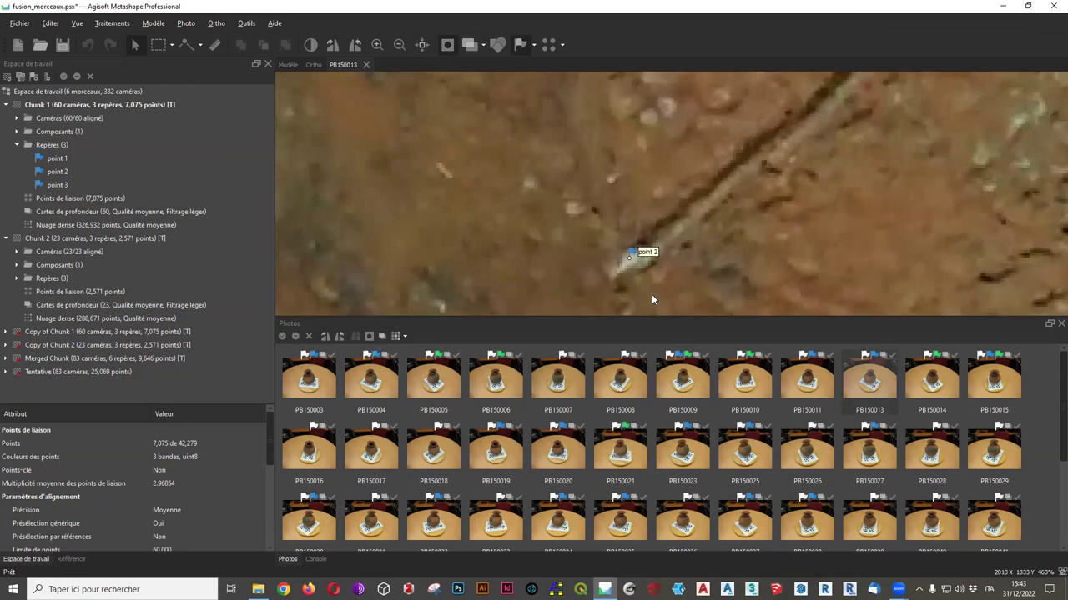
pyautogui.scroll(-2, 635, 208)
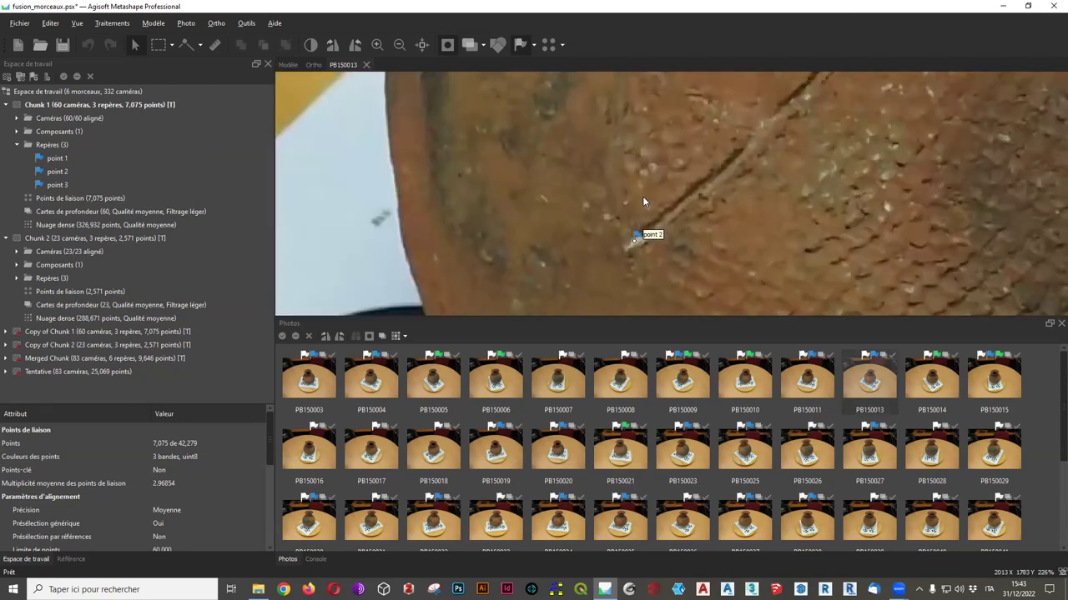
pyautogui.scroll(-1, 638, 198)
pyautogui.scroll(3, 630, 211)
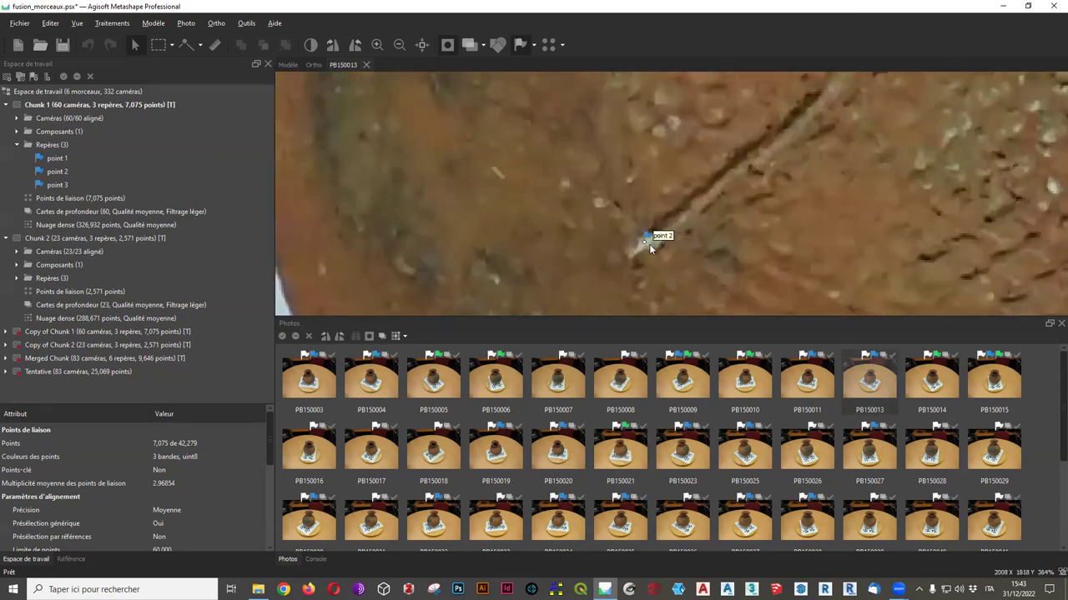
pyautogui.scroll(1, 649, 243)
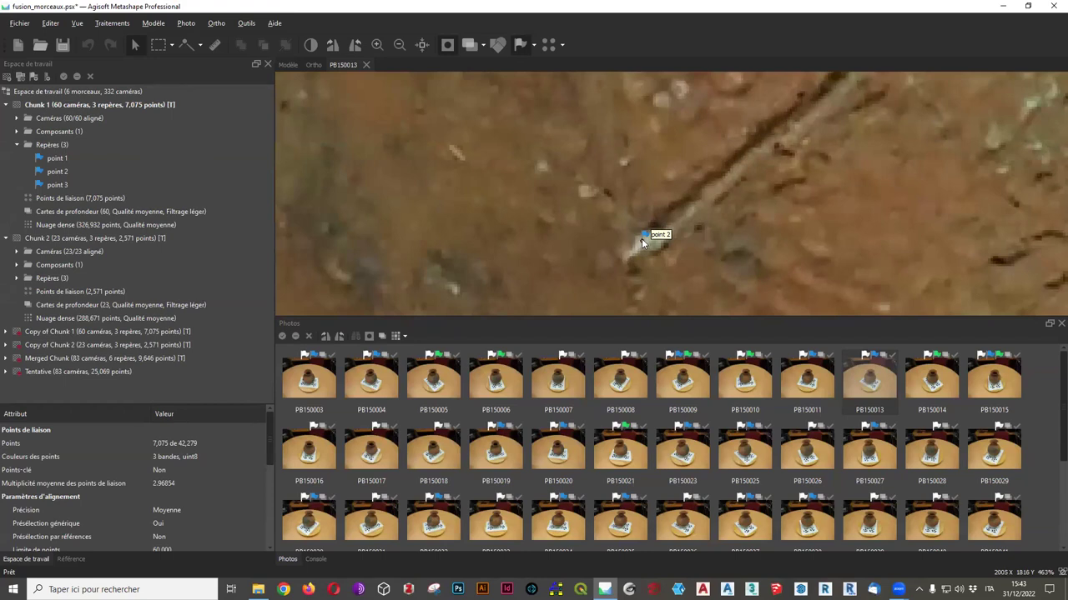
pyautogui.moveTo(641, 240); pyautogui.dragTo(633, 245)
pyautogui.scroll(-10, 828, 177)
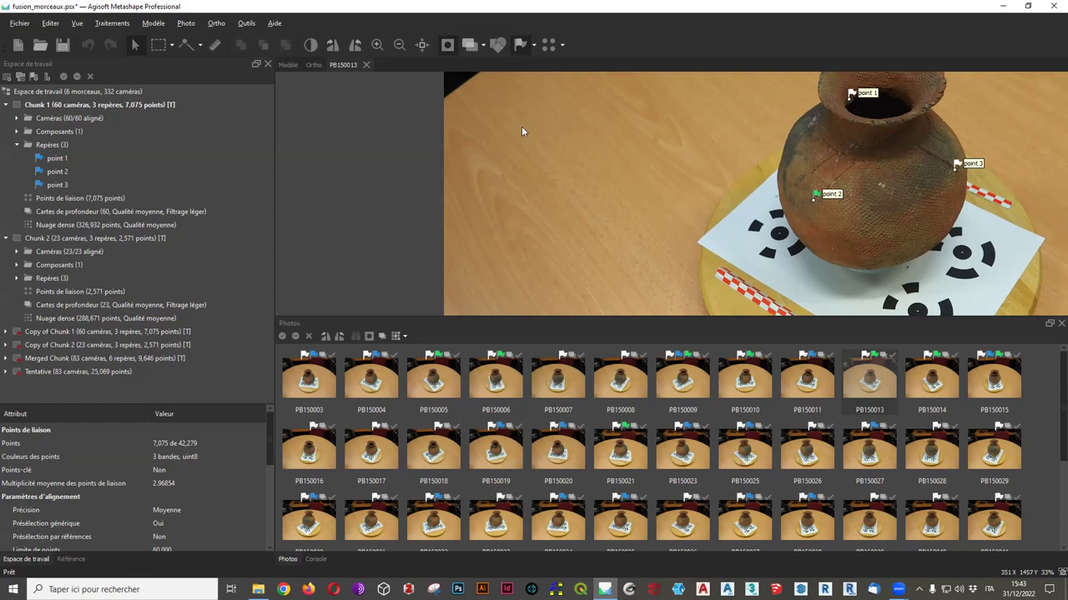
# Inspect the markers on the vase and the printed coded targets around its base in photo PB150013
pyautogui.scroll(4, 918, 194)
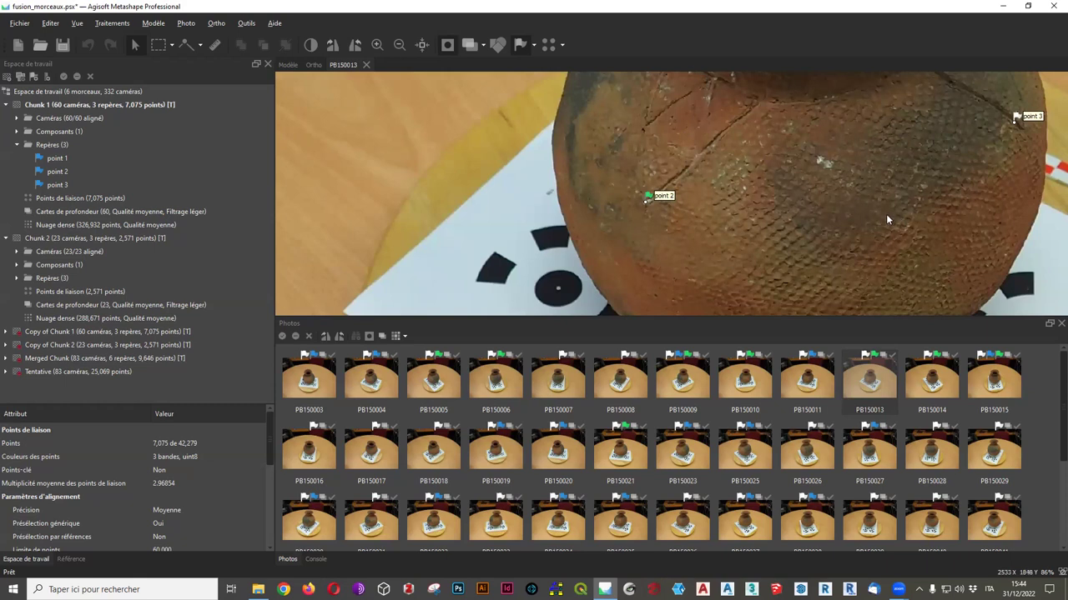
pyautogui.scroll(-3, 847, 209)
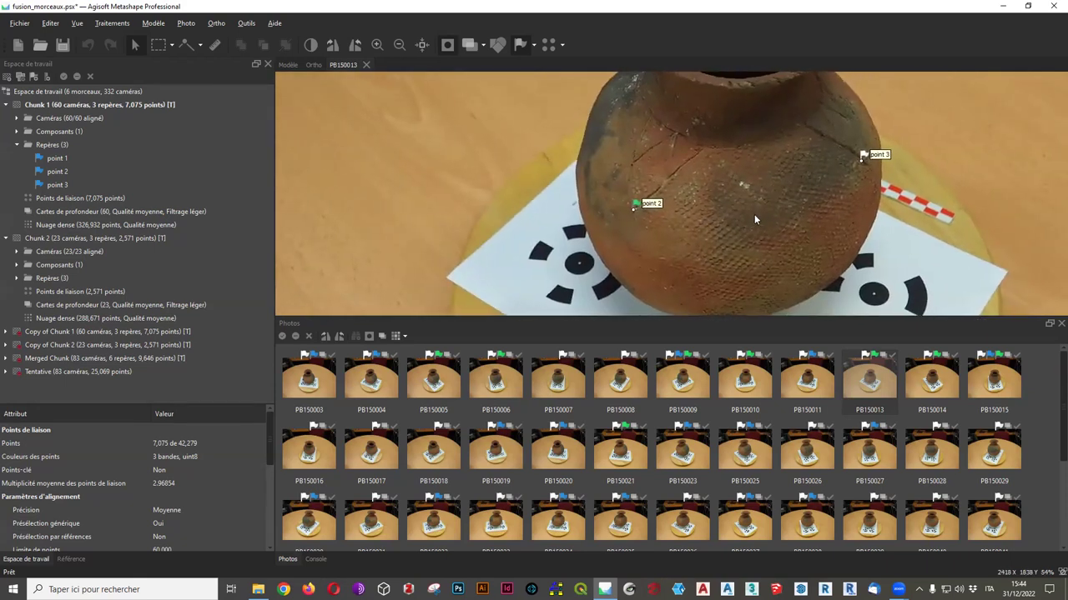
pyautogui.rightClick(751, 212)
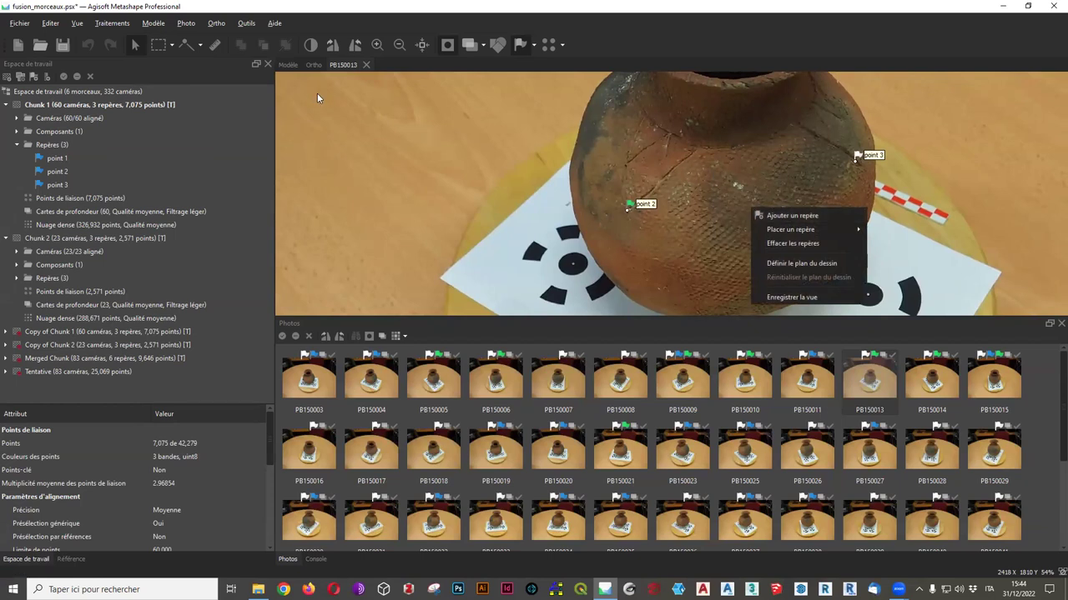
pyautogui.click(442, 128)
pyautogui.scroll(-2, 597, 204)
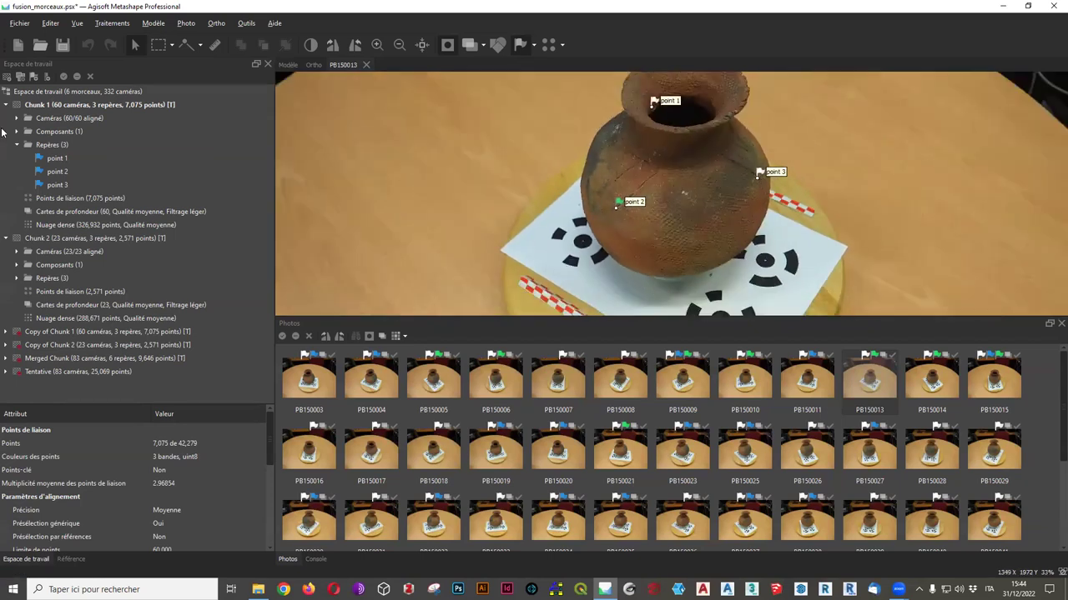
pyautogui.scroll(-2, 602, 274)
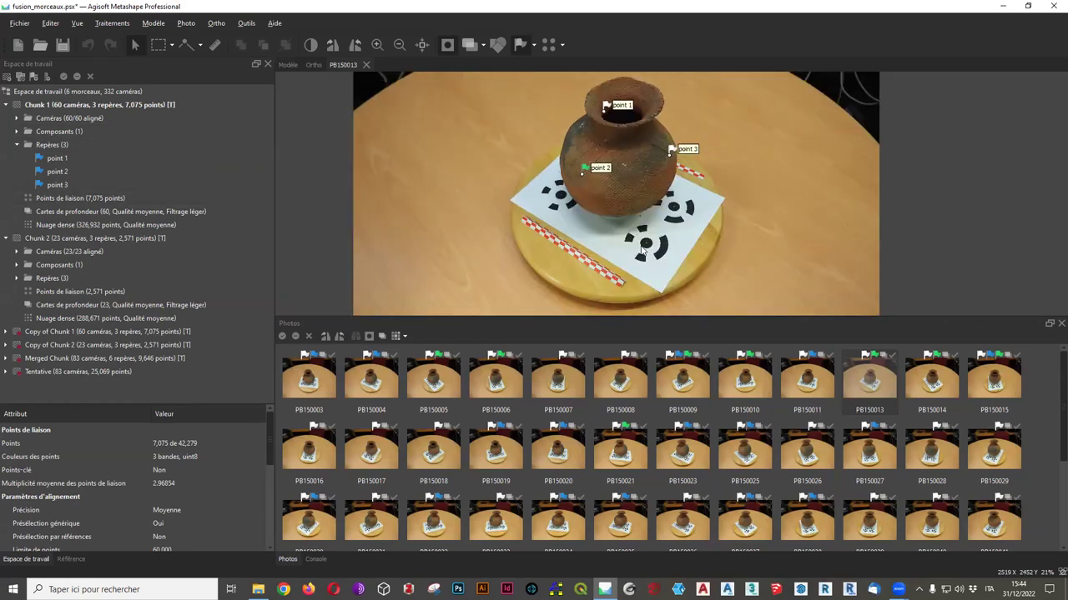
pyautogui.scroll(2, 602, 273)
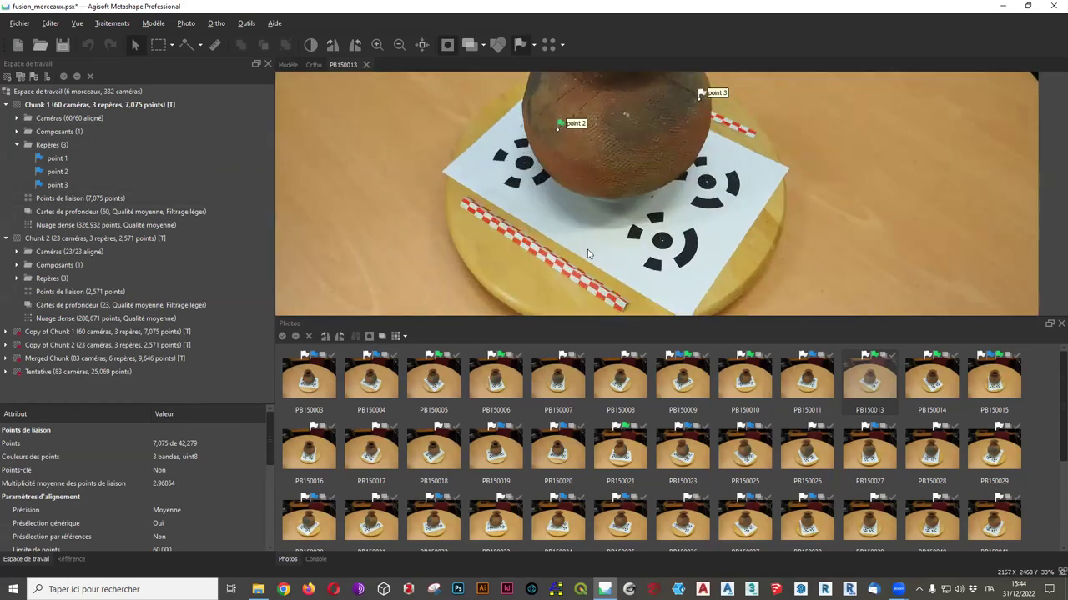
# Review the marker types offered by the Detect Markers command and leave it without running a detection
pyautogui.click(239, 25)
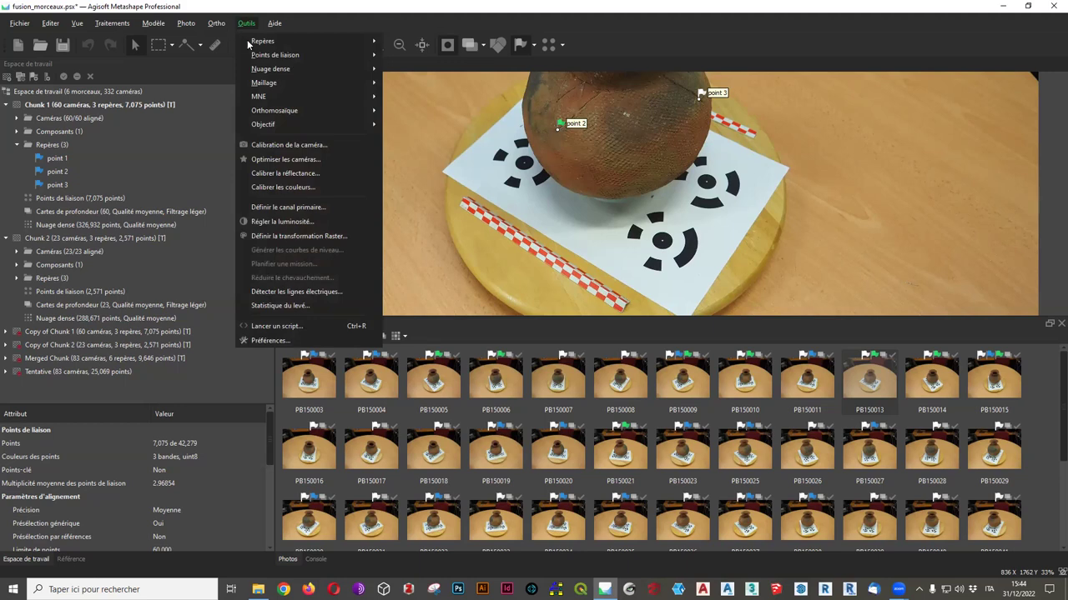
pyautogui.moveTo(252, 44)
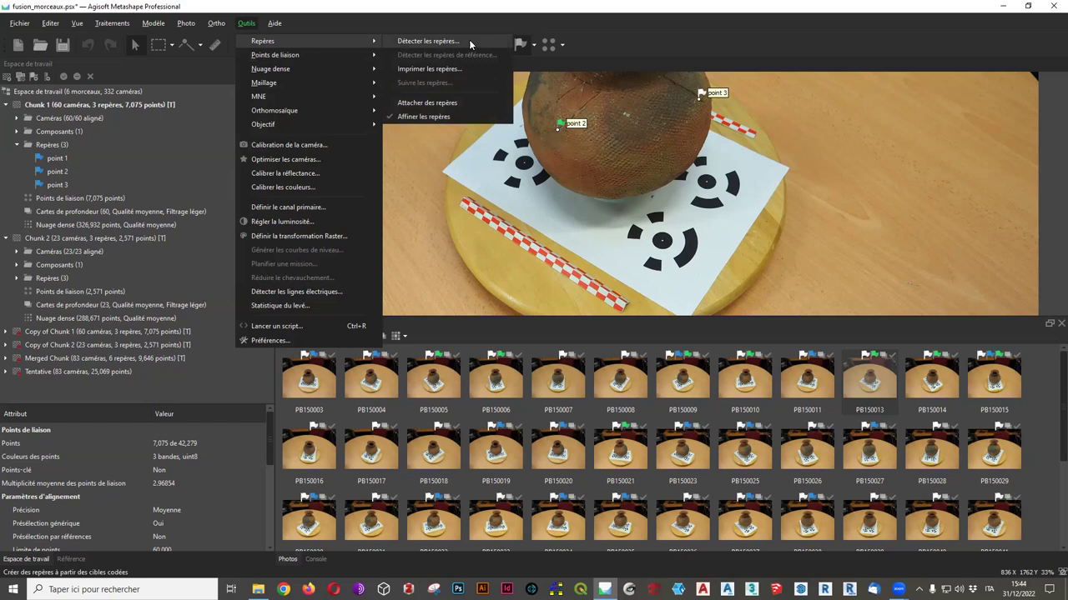
pyautogui.click(427, 41)
pyautogui.moveTo(593, 214); pyautogui.dragTo(303, 87)
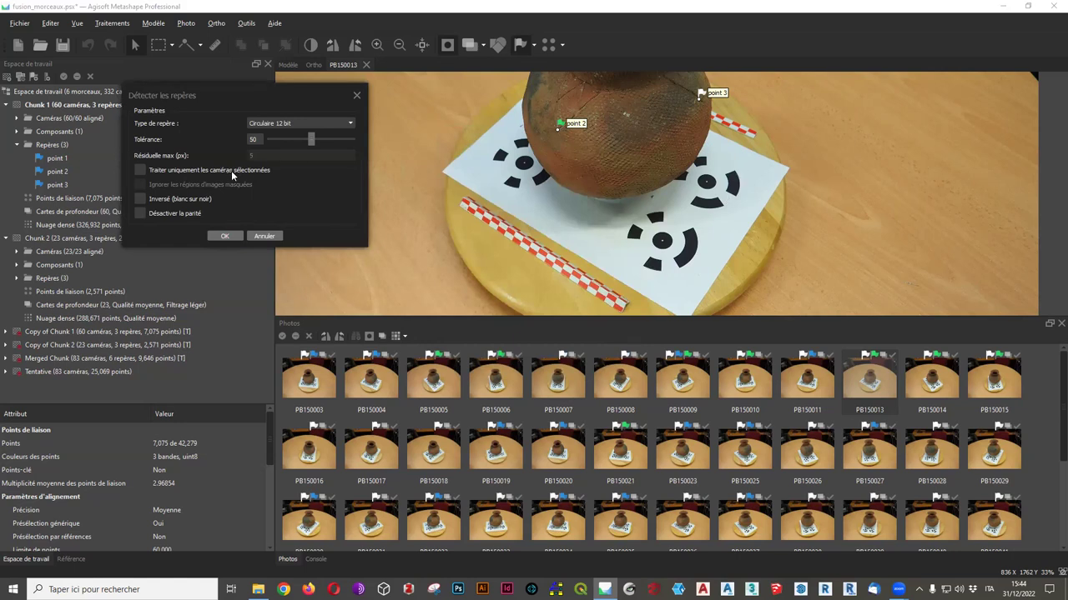
pyautogui.click(316, 123)
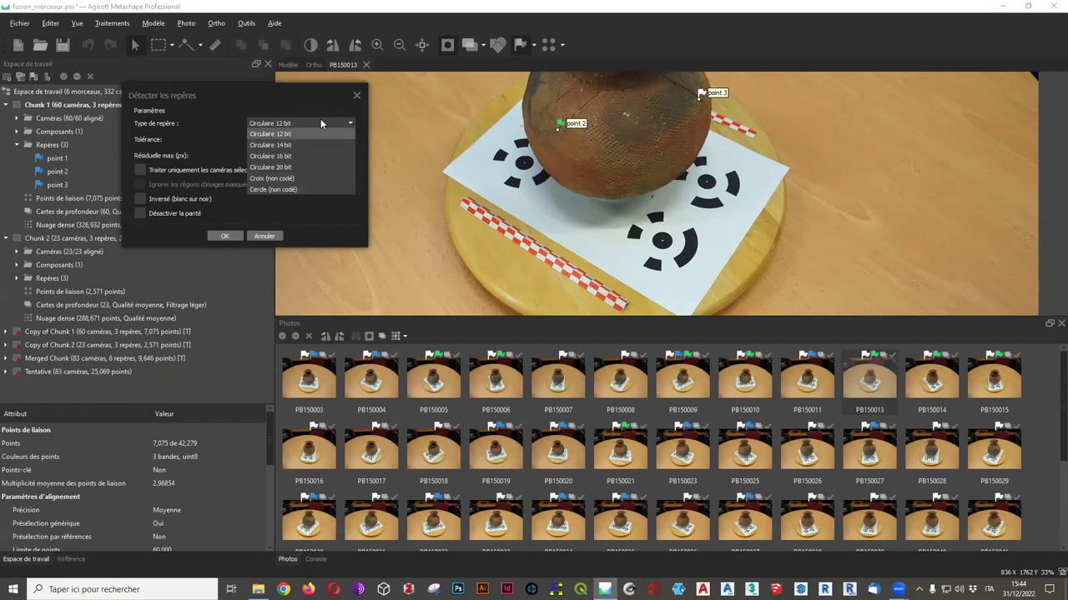
pyautogui.click(300, 103)
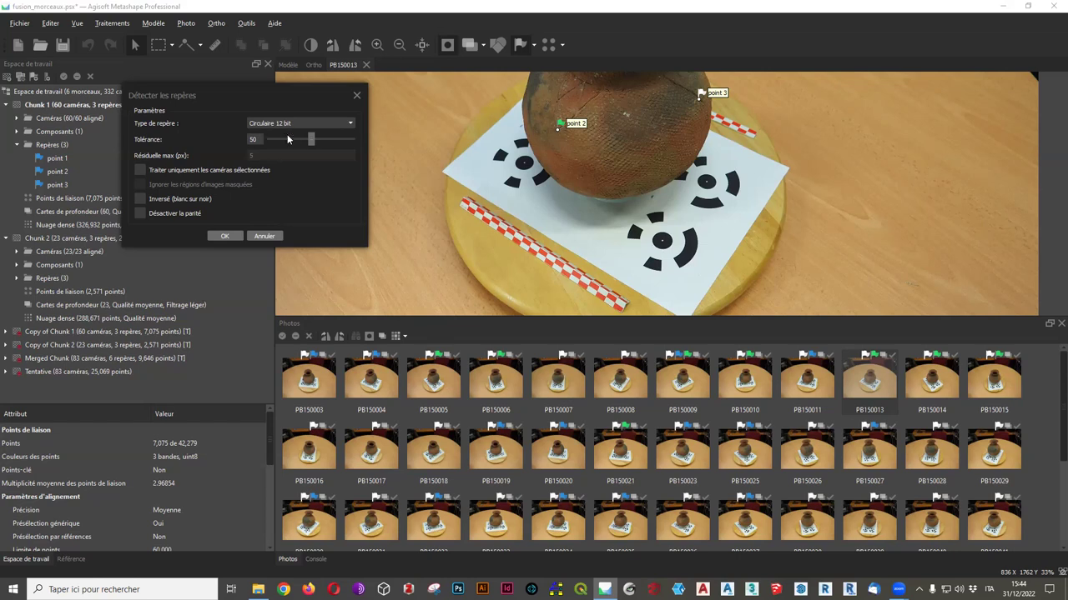
pyautogui.click(278, 237)
# Review the target types and page settings of the Print Markers command without generating a PDF
pyautogui.click(250, 25)
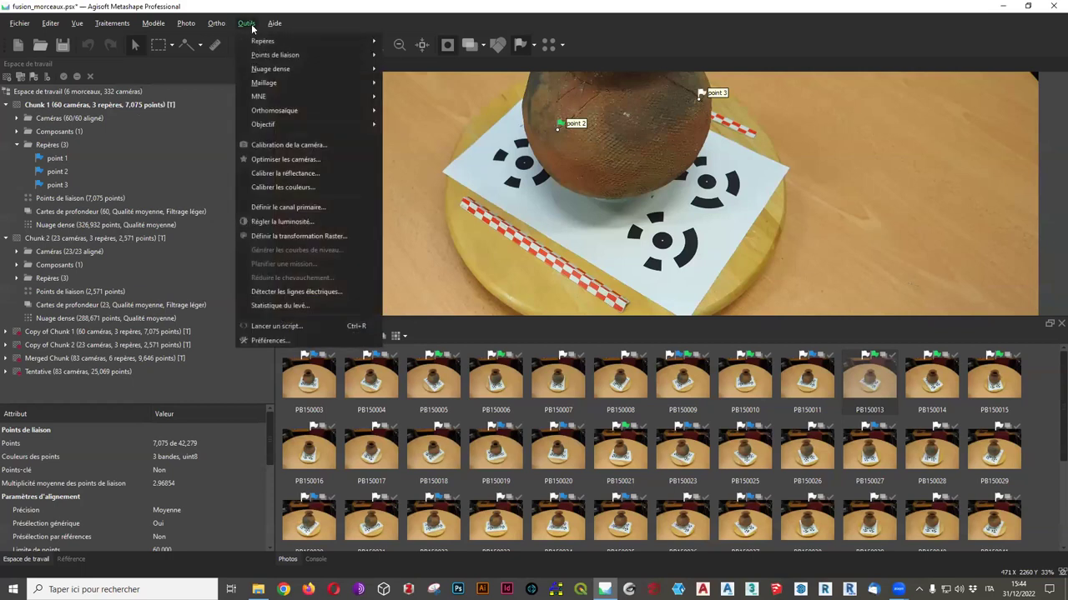
pyautogui.moveTo(270, 42)
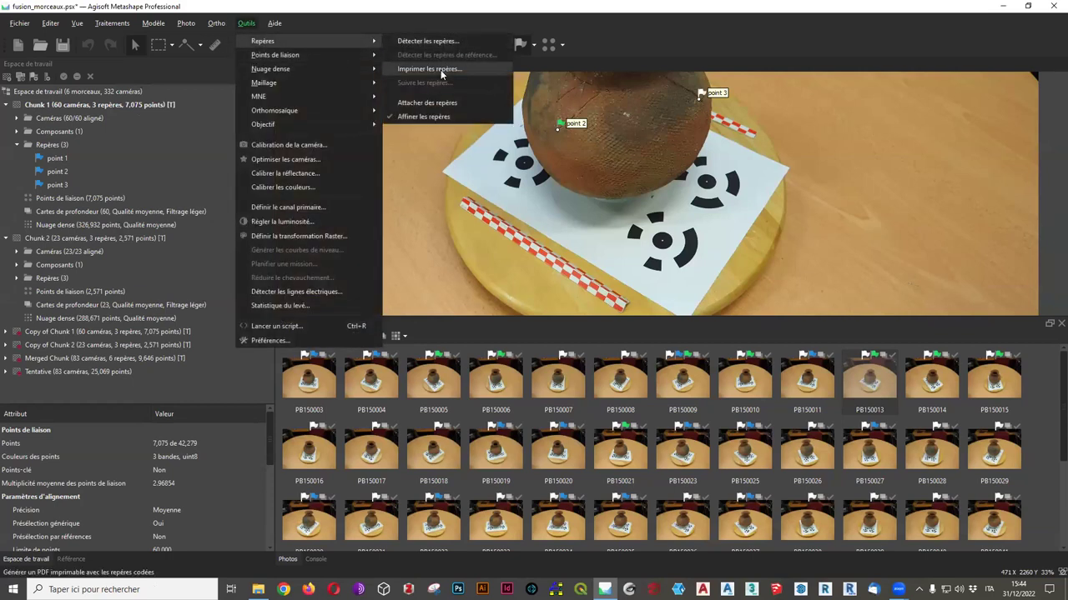
pyautogui.click(443, 71)
pyautogui.moveTo(544, 255); pyautogui.dragTo(242, 113)
pyautogui.click(293, 135)
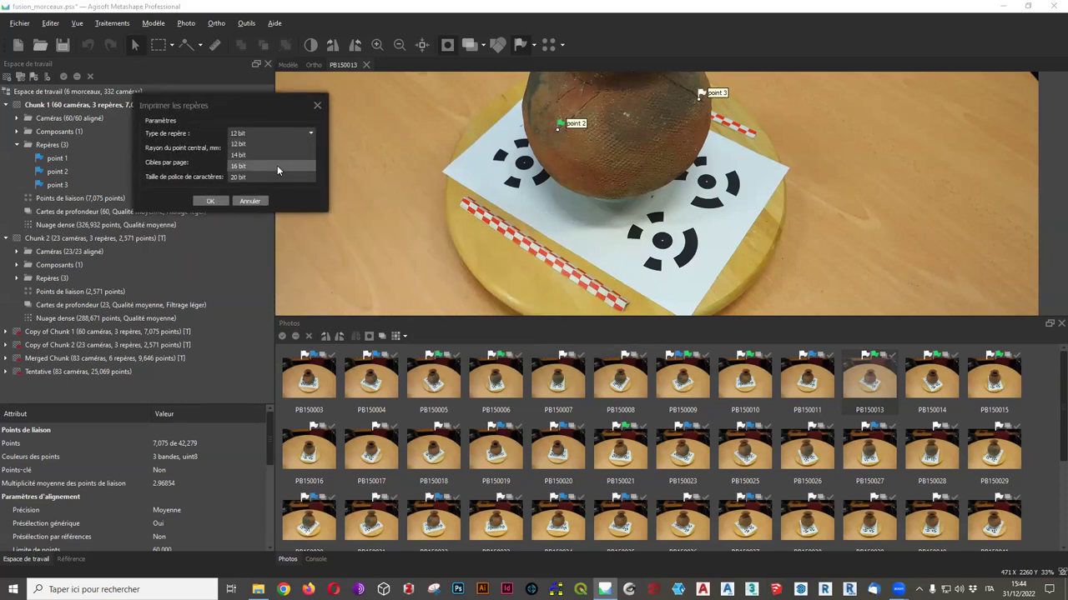
pyautogui.click(275, 190)
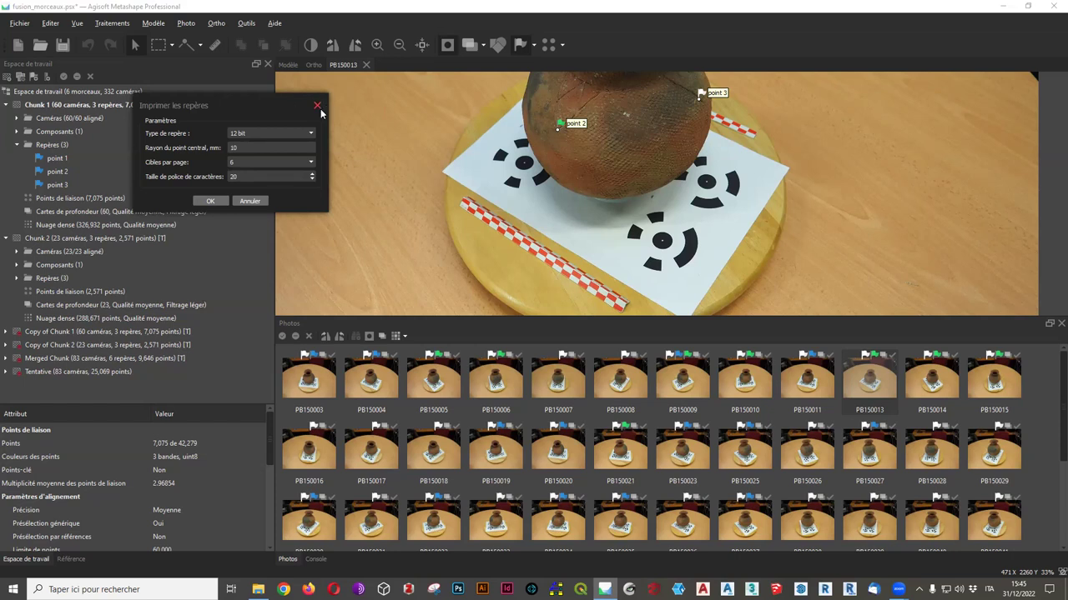
pyautogui.click(318, 106)
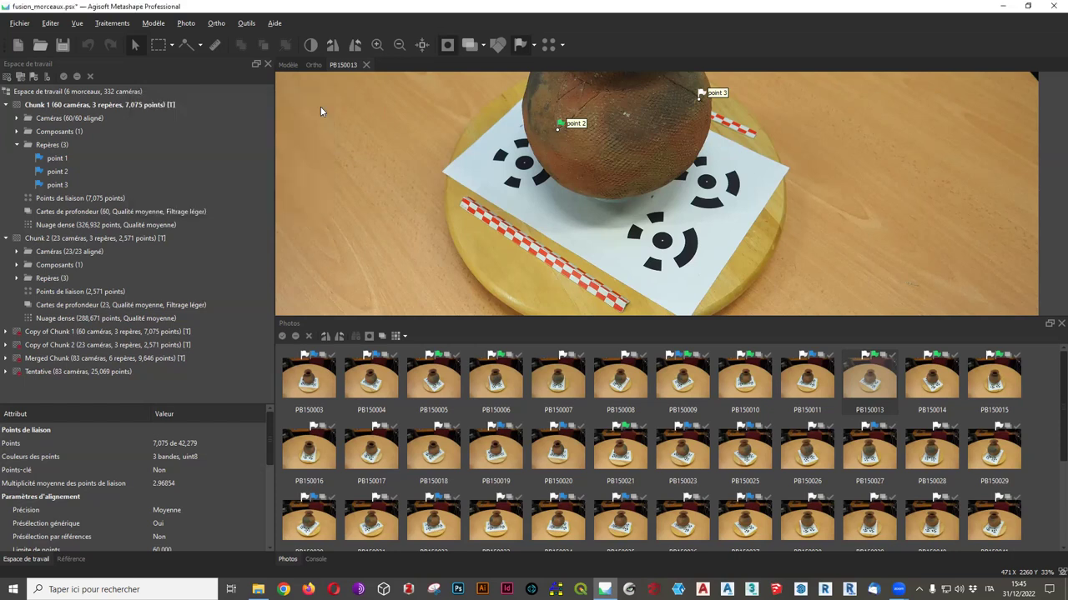
# Detect the coded targets in Chunk 1's photos with marker type Circular 12 bit and tolerance 50
pyautogui.click(248, 23)
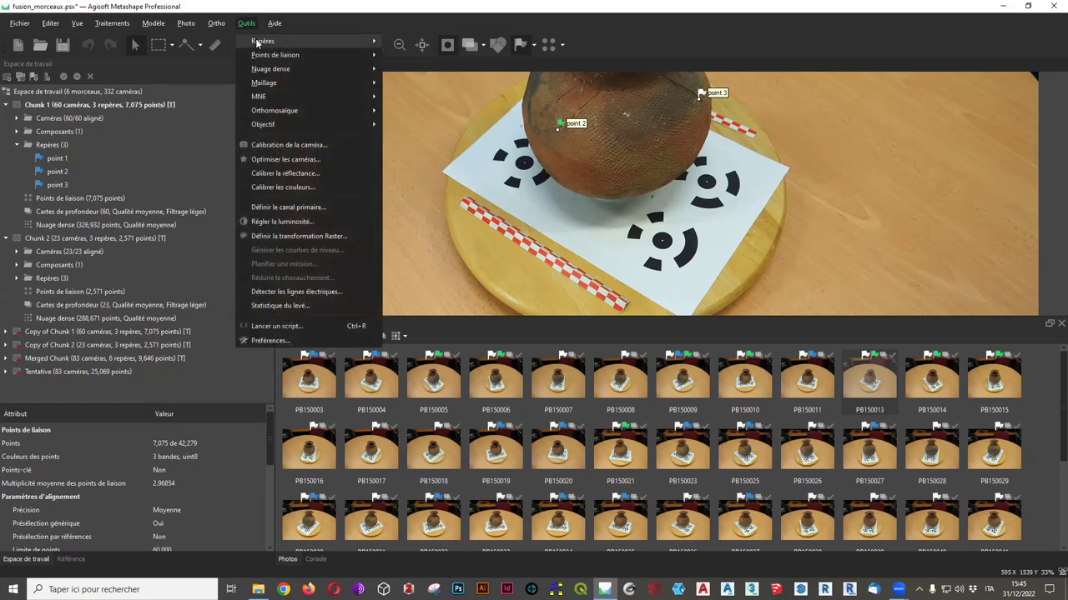
pyautogui.moveTo(283, 41)
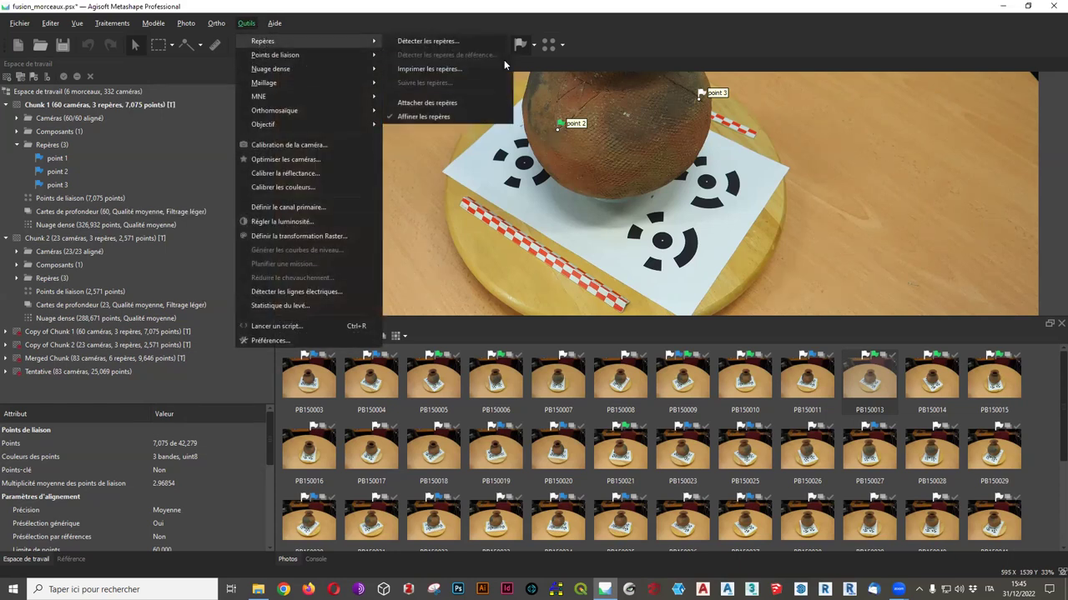
pyautogui.click(459, 41)
pyautogui.moveTo(584, 225); pyautogui.dragTo(376, 126)
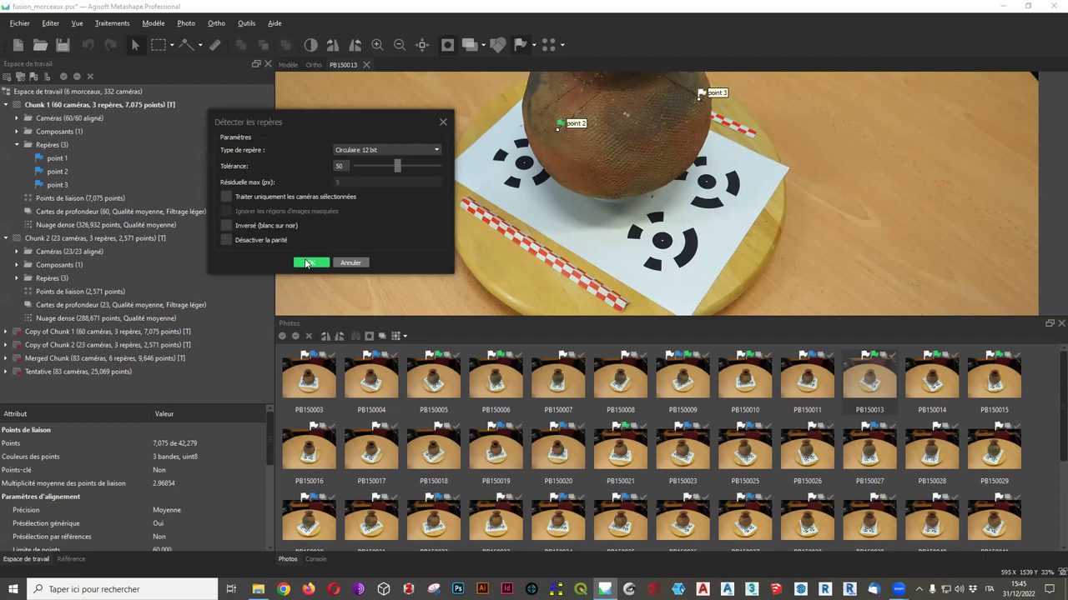
pyautogui.click(307, 263)
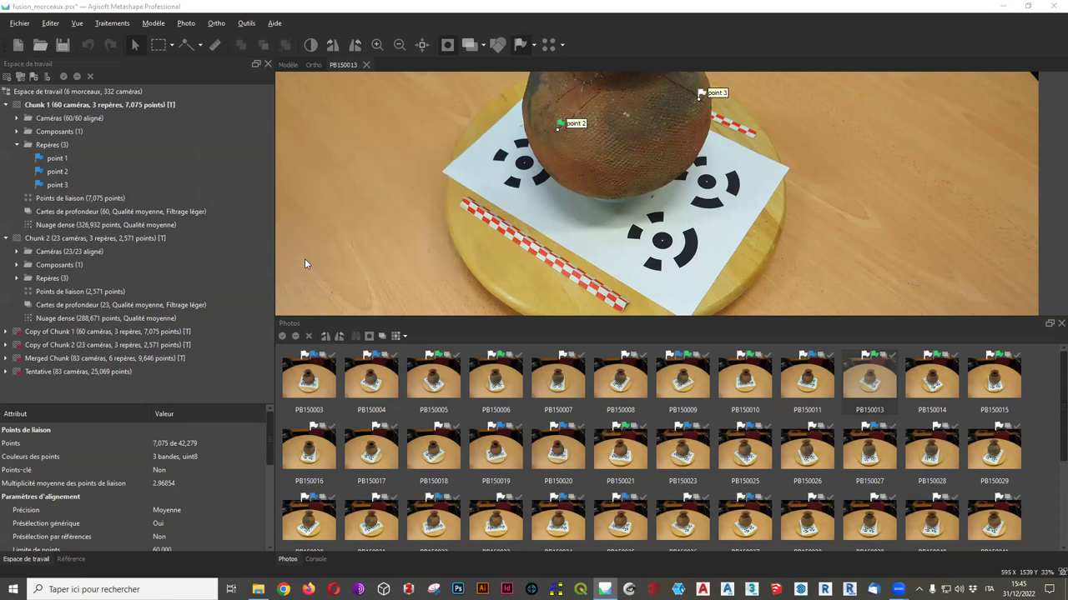
pyautogui.moveTo(519, 219); pyautogui.dragTo(360, 162)
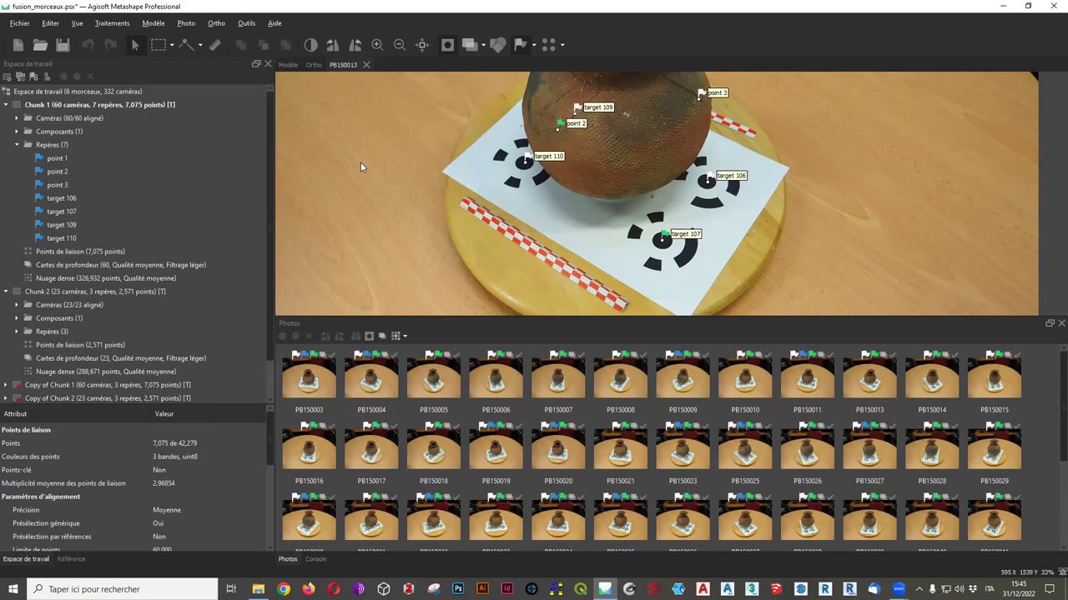
# Examine the detected target markers in photo PB150003, comparing targets 106 and 109 with their printed numbers
pyautogui.doubleClick(309, 380)
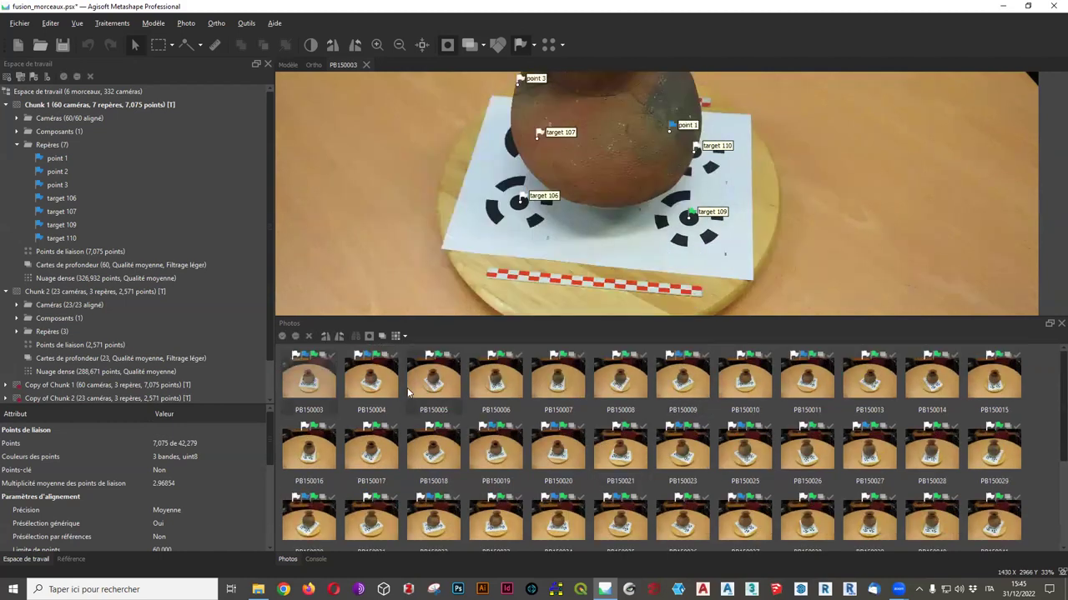
pyautogui.scroll(10, 460, 258)
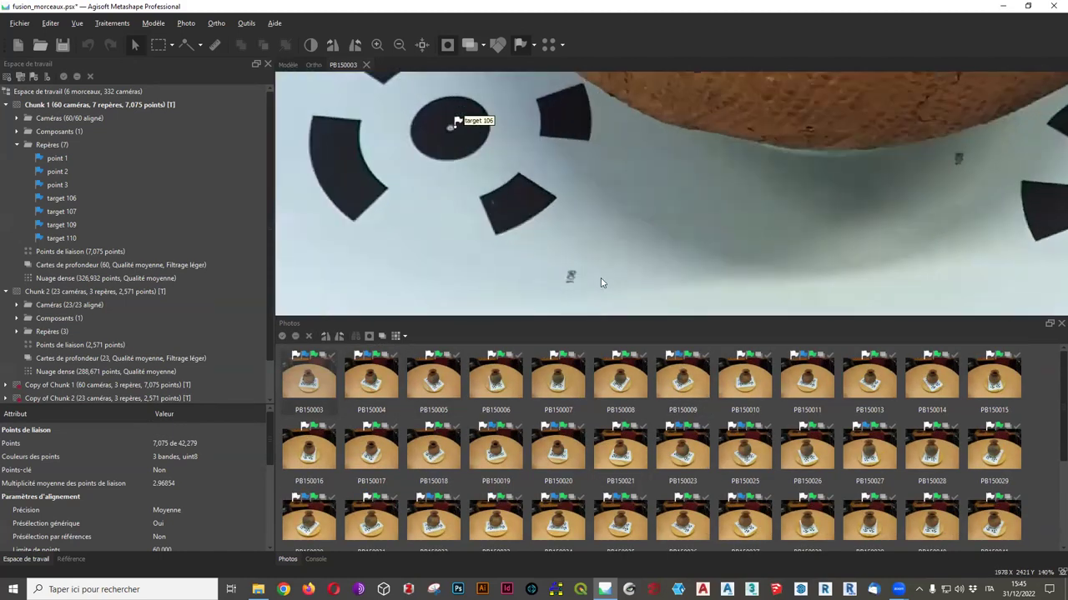
pyautogui.scroll(-9, 555, 277)
pyautogui.scroll(7, 608, 172)
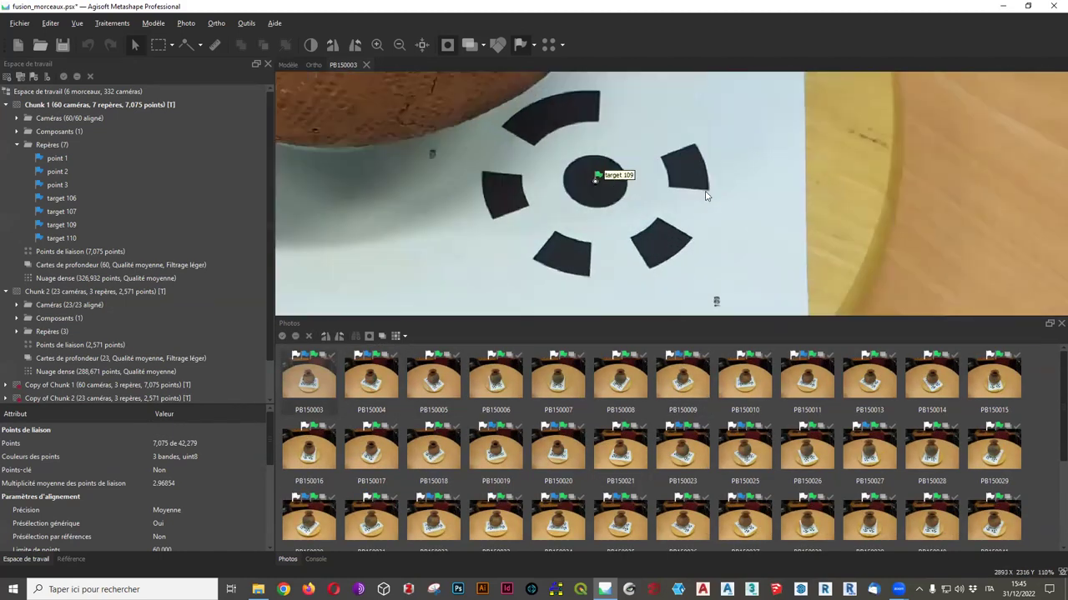
pyautogui.scroll(-4, 624, 171)
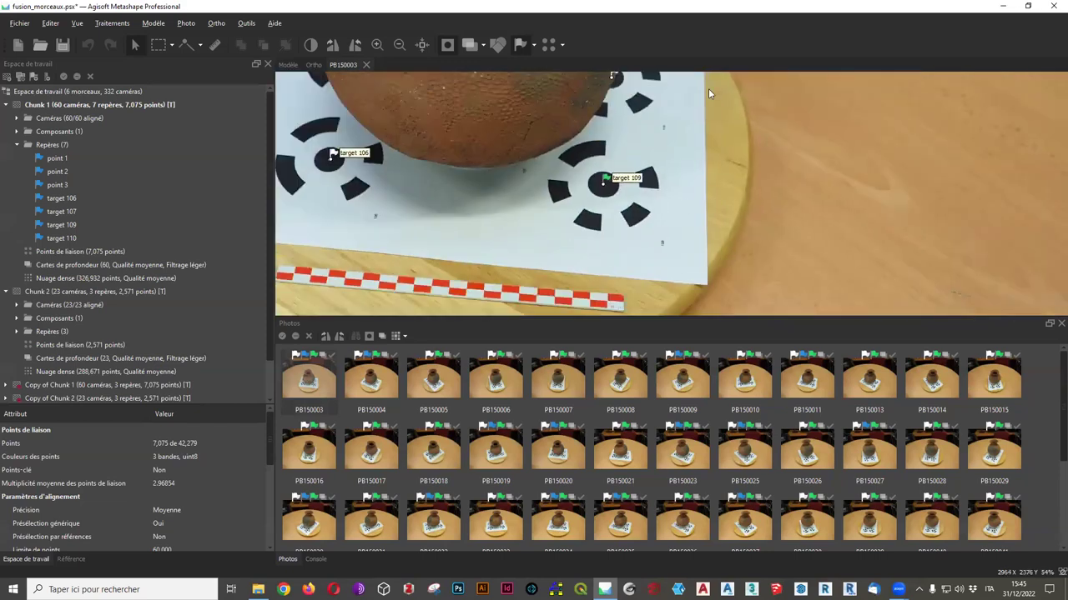
pyautogui.scroll(3, 709, 117)
pyautogui.scroll(-3, 630, 108)
pyautogui.scroll(-3, 639, 136)
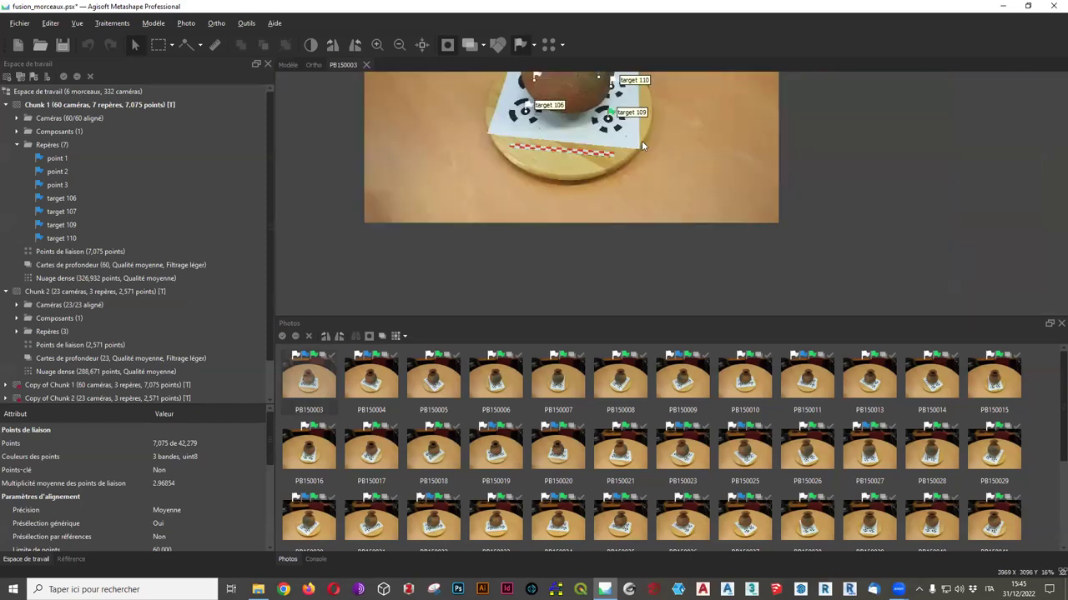
pyautogui.scroll(3, 552, 93)
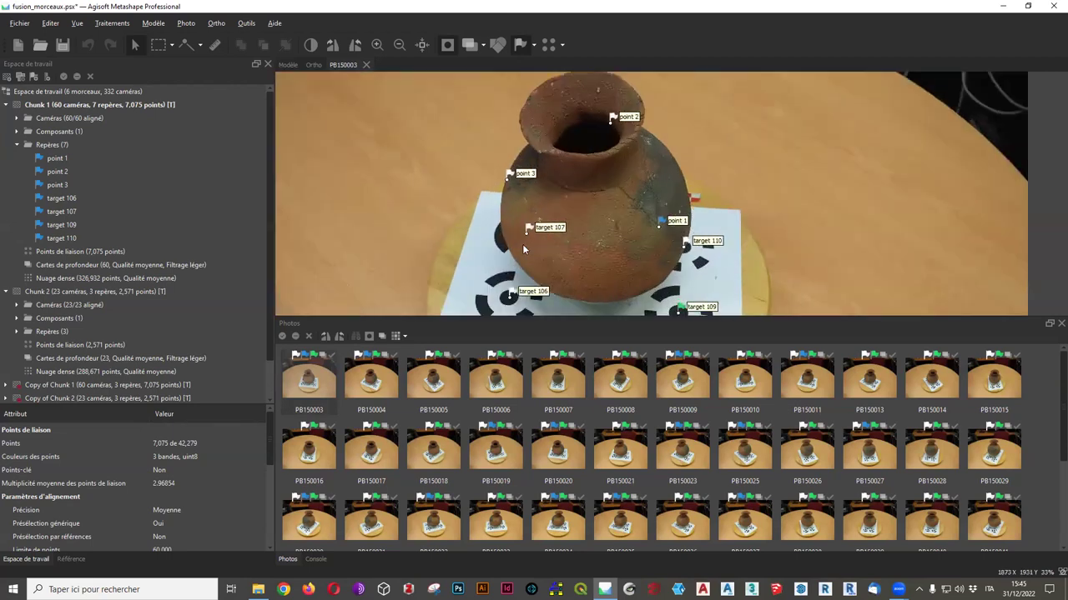
# Check the detected target markers around the vase in photos PB150008 and PB150010
pyautogui.doubleClick(623, 377)
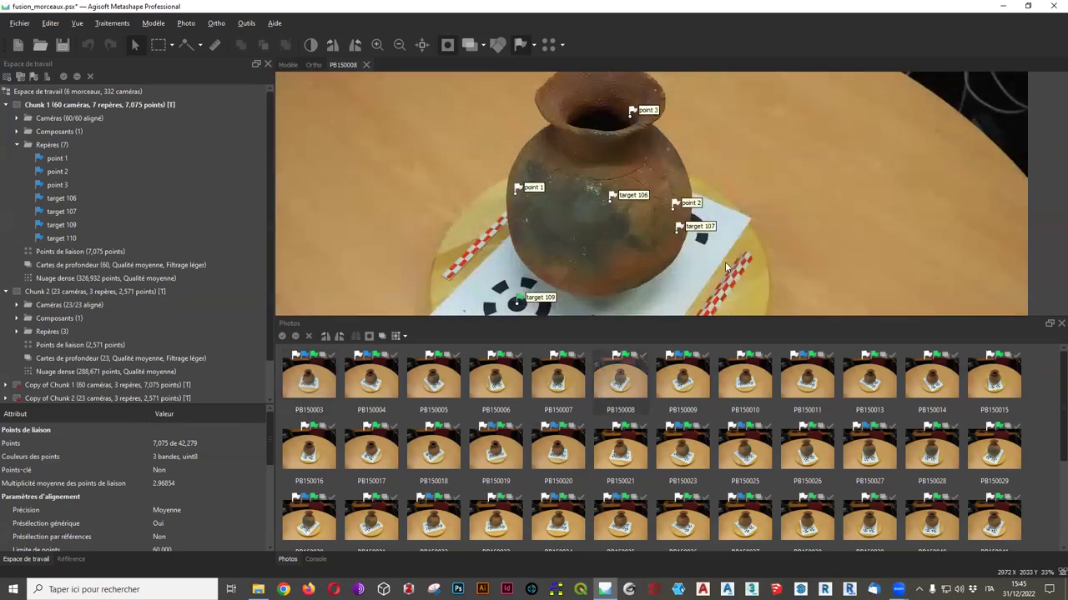
pyautogui.doubleClick(744, 380)
pyautogui.scroll(5, 700, 299)
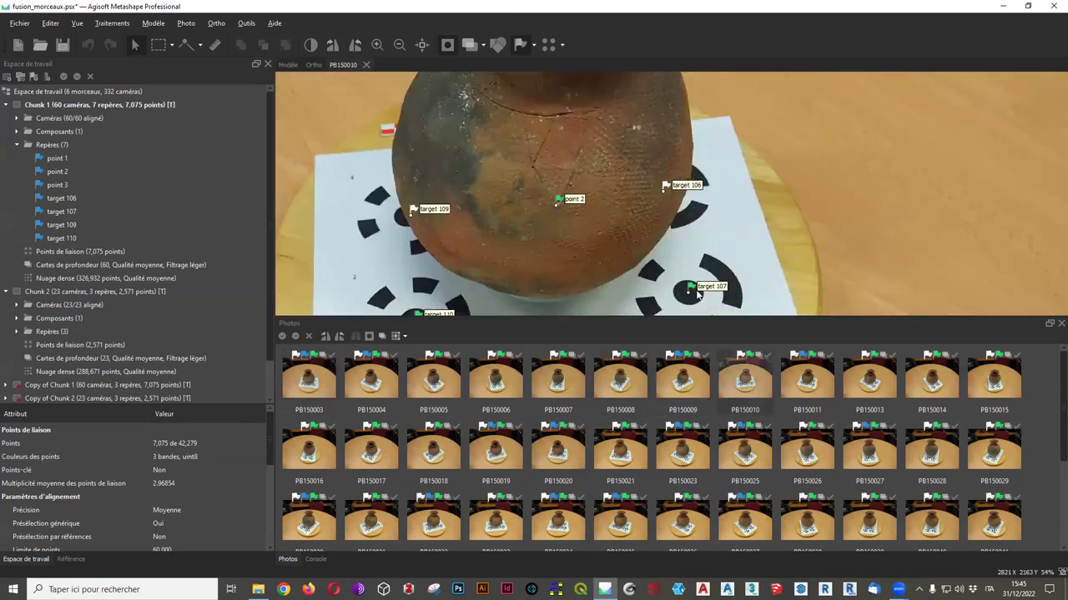
pyautogui.scroll(3, 668, 296)
pyautogui.scroll(-8, 643, 291)
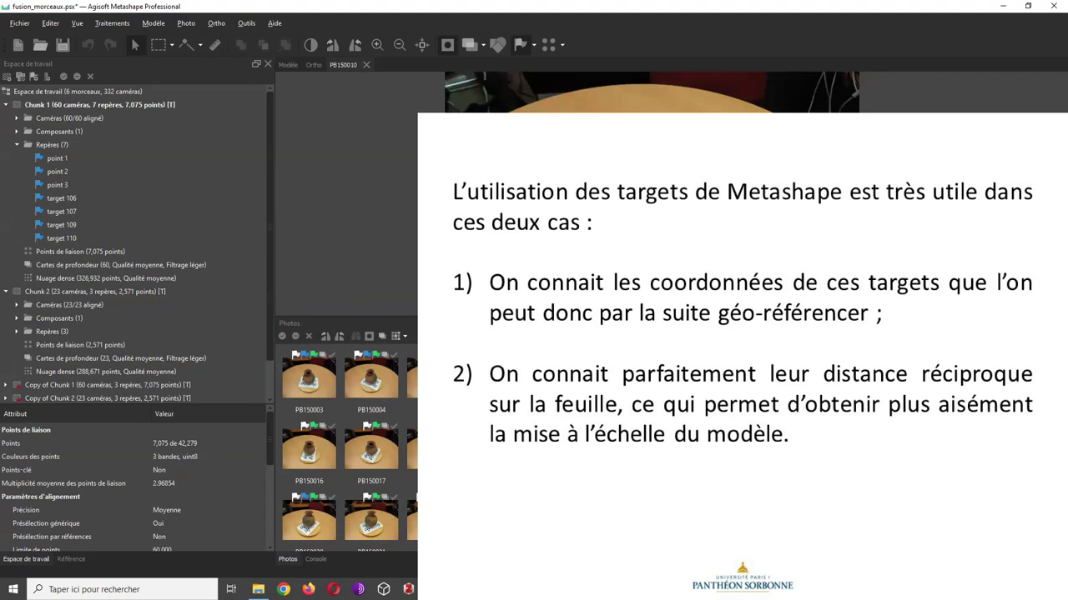
pyautogui.scroll(5, 346, 192)
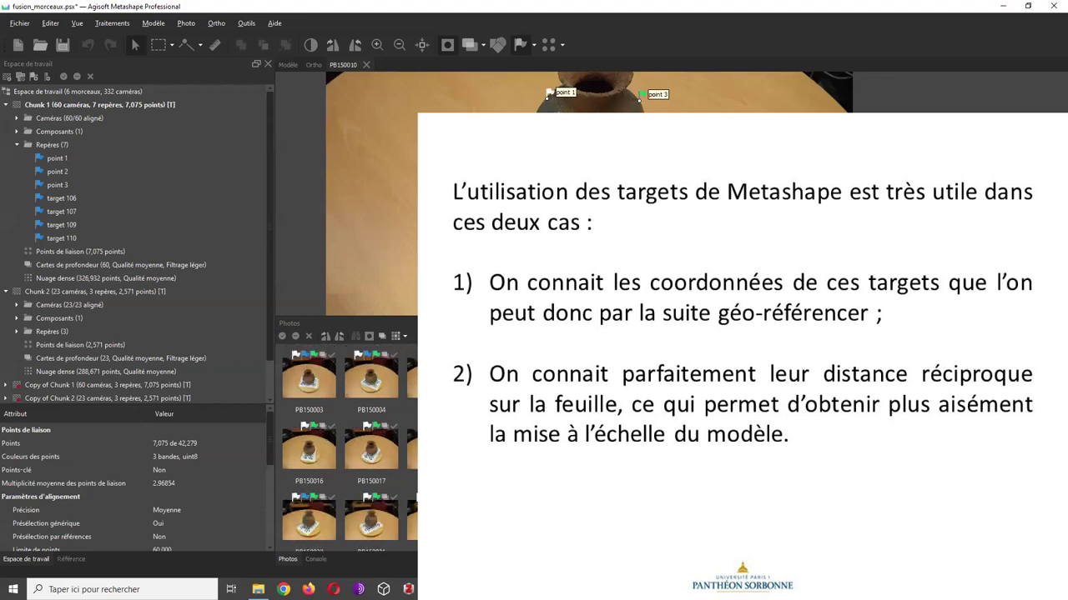
pyautogui.scroll(2, 346, 192)
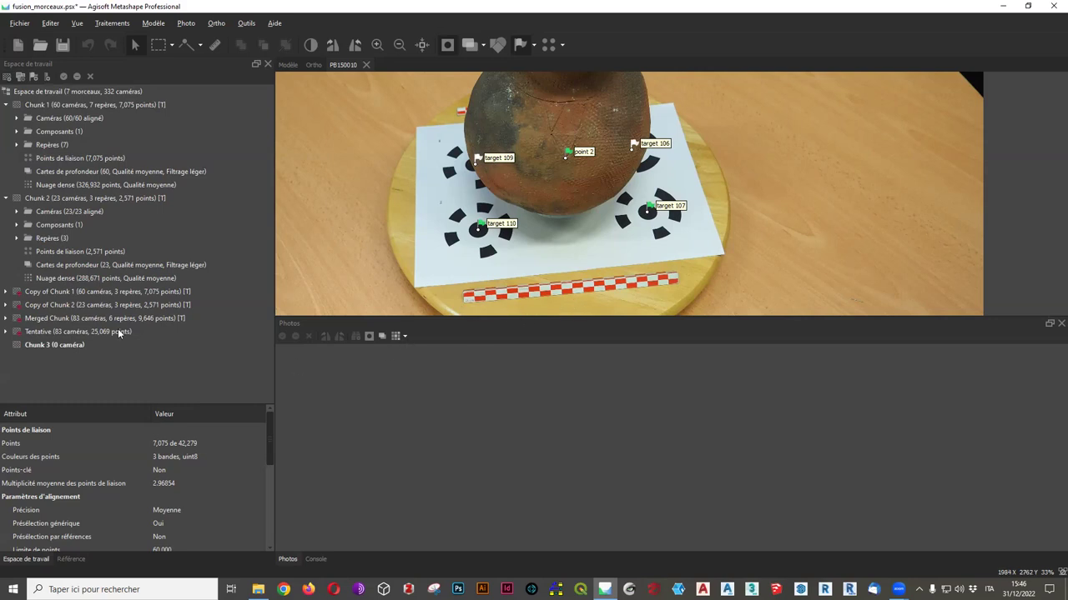
# Rename the empty Chunk 3 as Targets Metashape
pyautogui.click(72, 346)
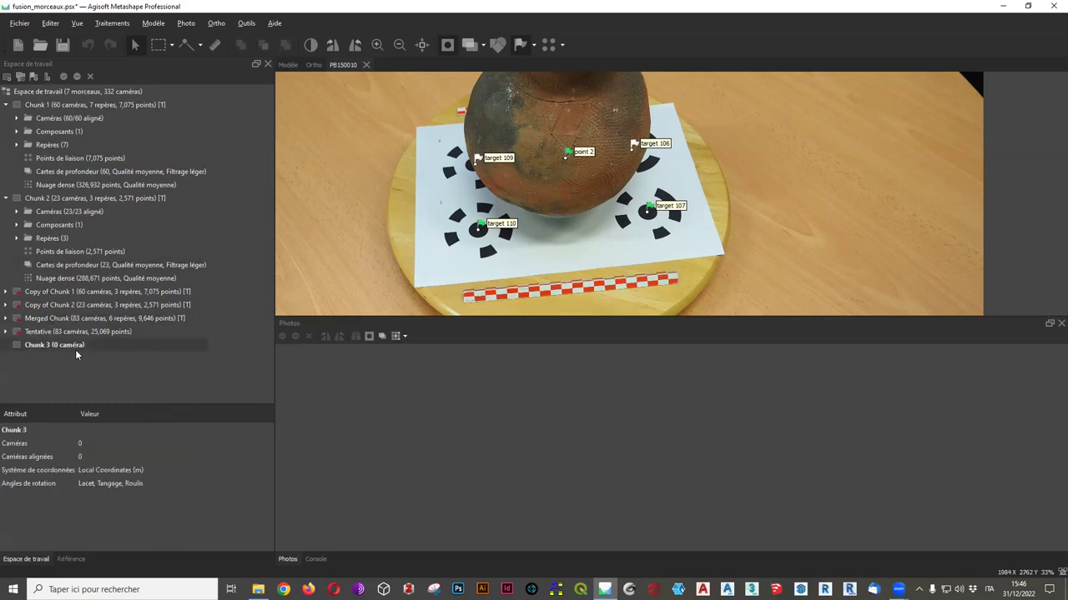
pyautogui.rightClick(74, 346)
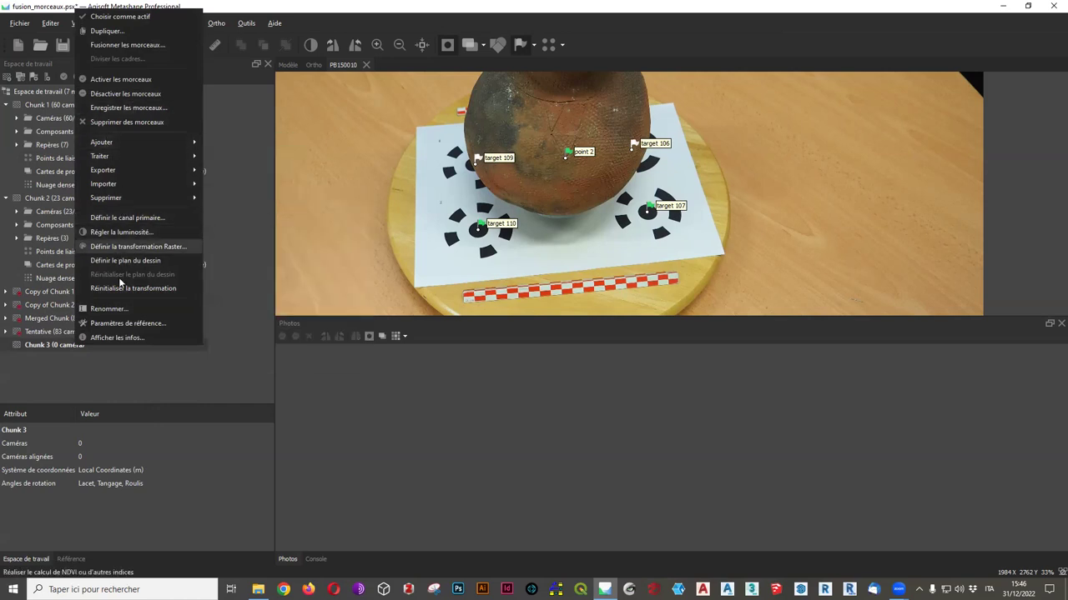
pyautogui.click(120, 309)
pyautogui.write('Targets Metashape')
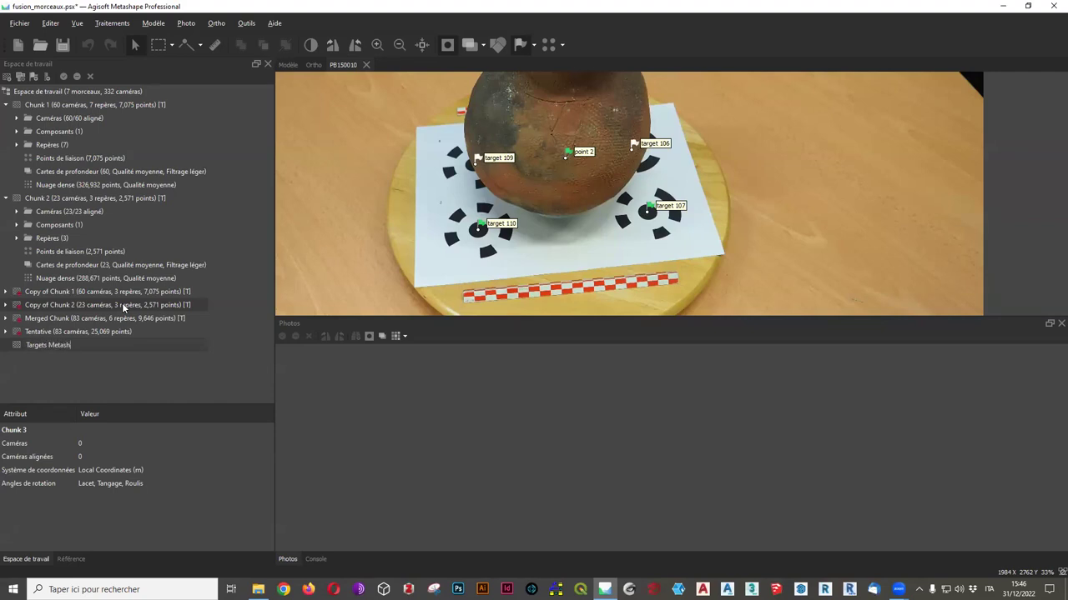
pyautogui.press('Return')
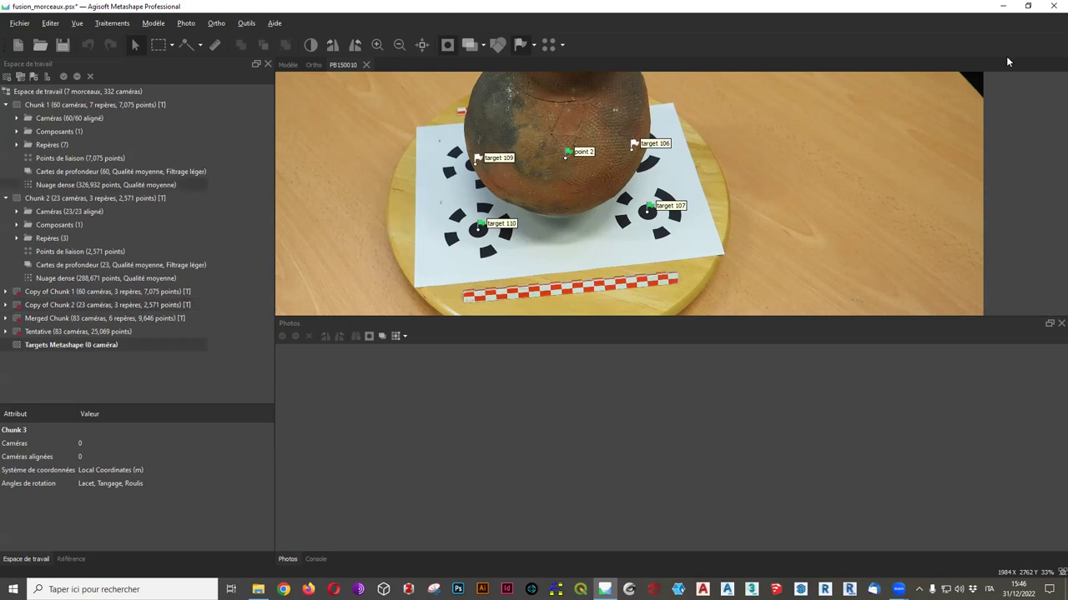
# Switch to the photos vase africain folder in File Explorer and select photos PB150066 to PB150089
pyautogui.doubleClick(302, 8)
pyautogui.click(241, 137)
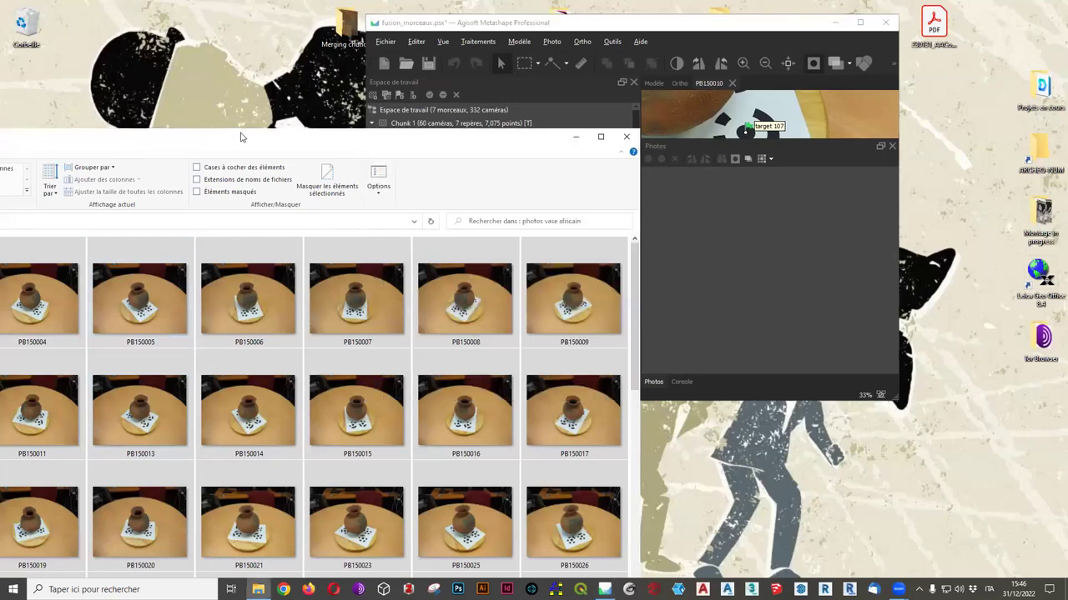
pyautogui.moveTo(241, 138); pyautogui.dragTo(379, 10)
pyautogui.scroll(-2, 489, 373)
pyautogui.click(486, 468)
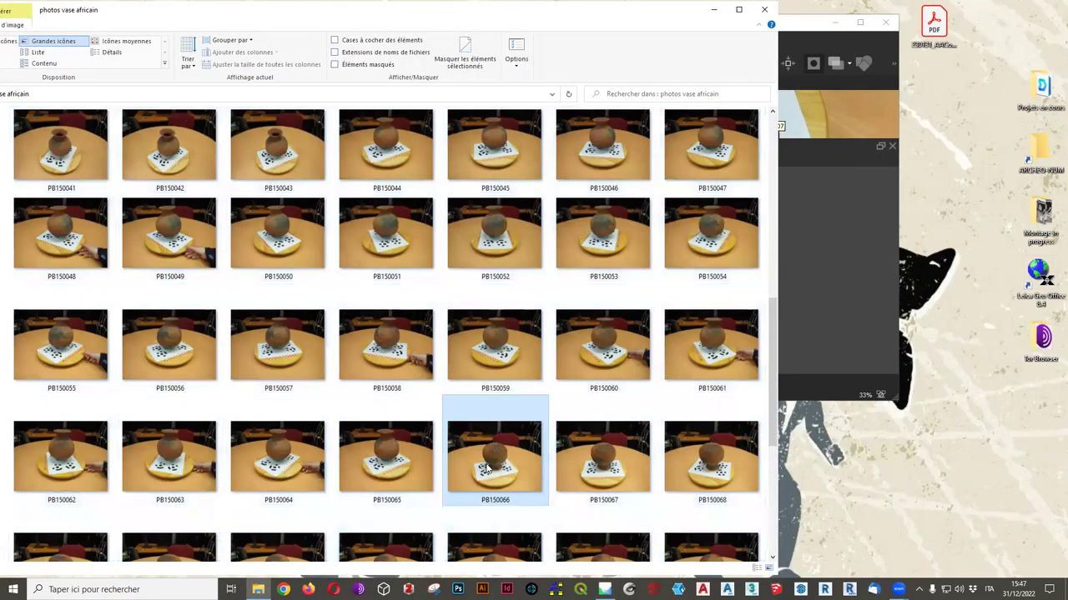
pyautogui.scroll(-3, 486, 468)
pyautogui.keyDown('shift'); pyautogui.click(602, 513); pyautogui.keyUp('shift')
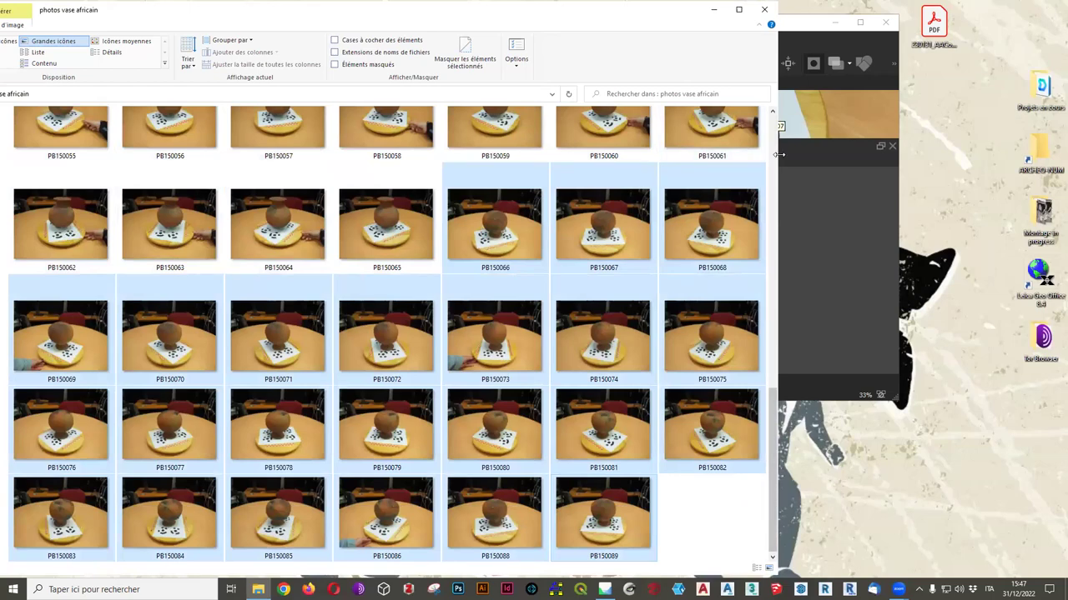
# Add the selected photos from the folder to the Targets Metashape chunk and return to the maximized Metashape window
pyautogui.moveTo(778, 154); pyautogui.dragTo(382, 154)
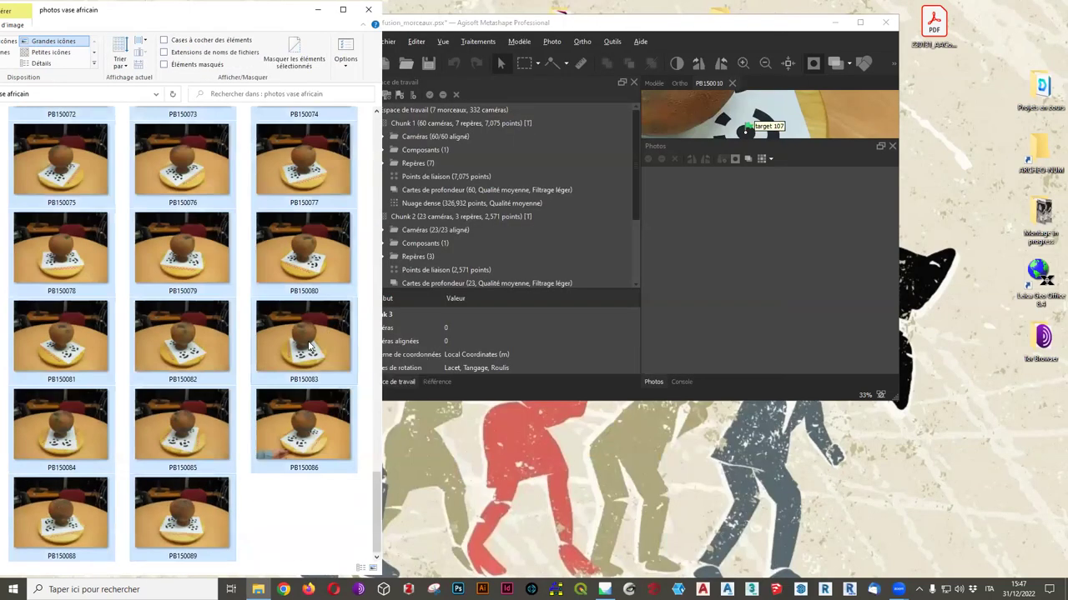
pyautogui.scroll(-3, 546, 206)
pyautogui.moveTo(283, 327); pyautogui.dragTo(431, 275)
pyautogui.moveTo(435, 275); pyautogui.dragTo(435, 272)
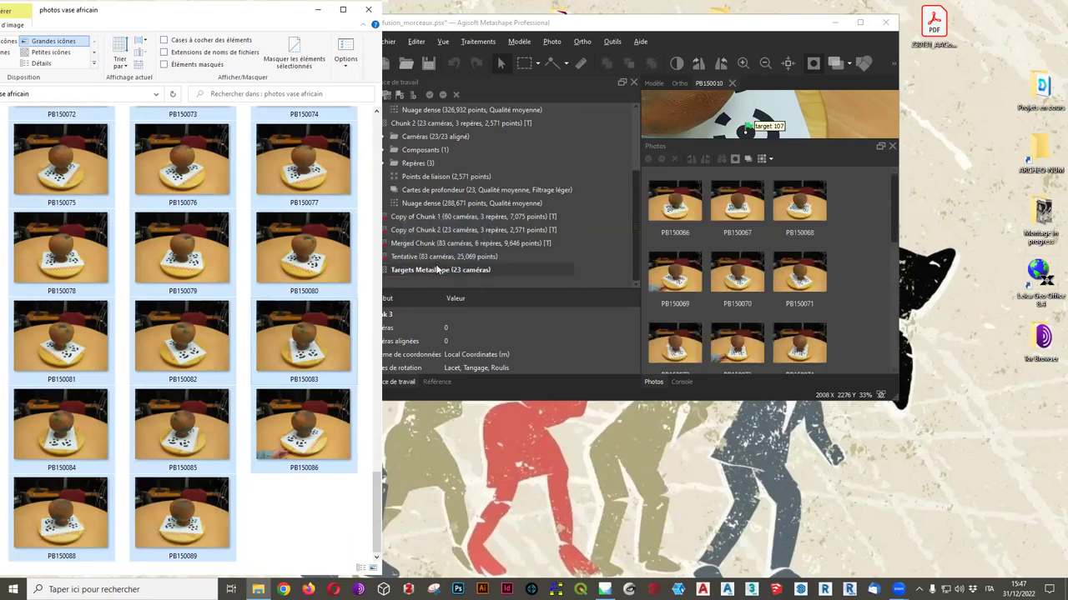
pyautogui.click(859, 22)
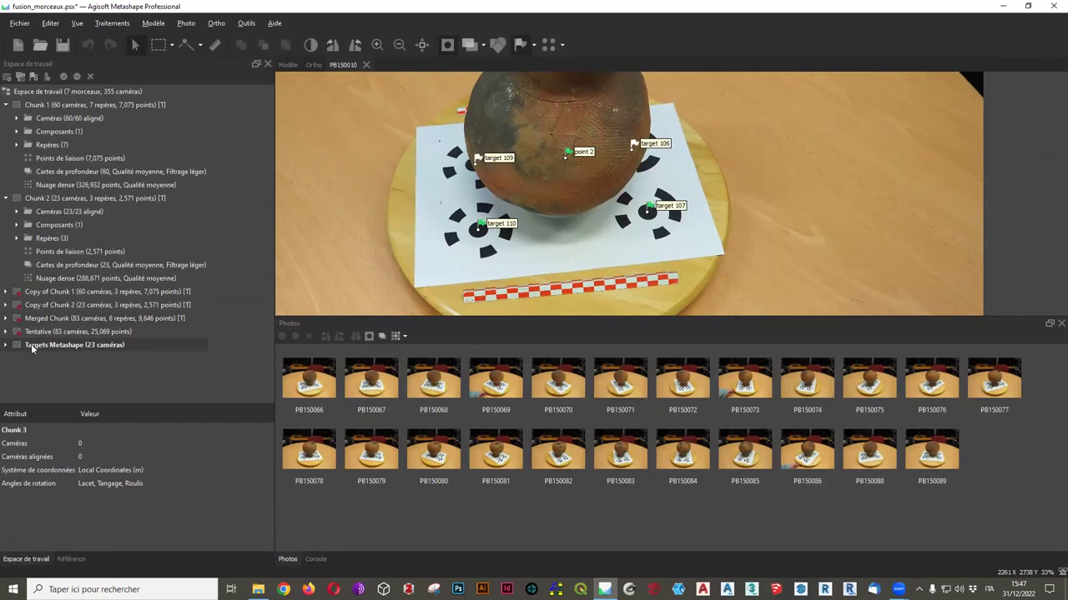
# Select Chunk 1 in the workspace
pyautogui.click(20, 105)
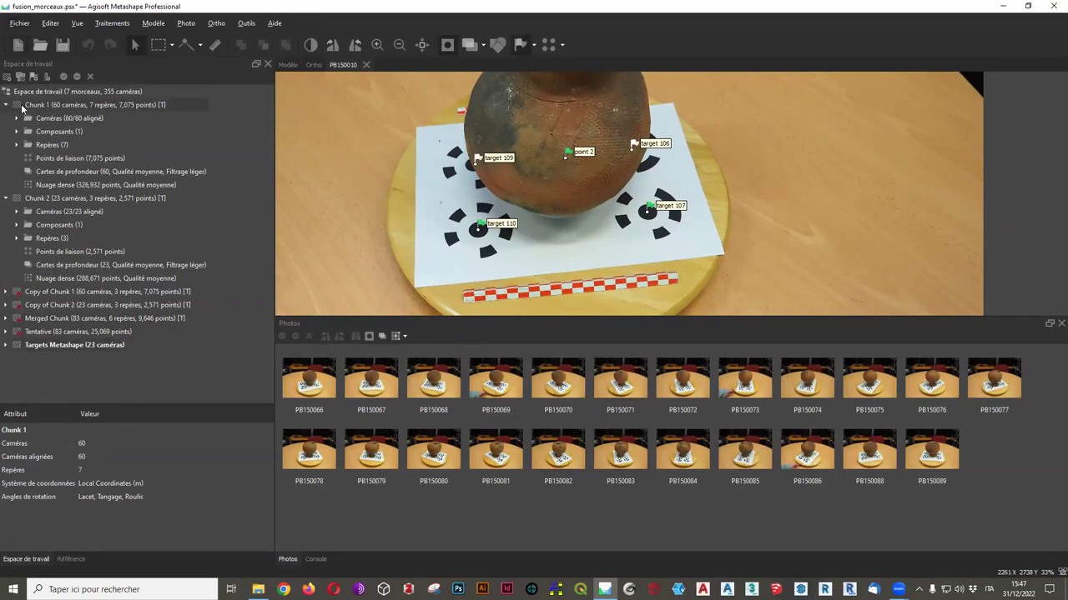
# Disable Chunk 1 and Chunk 2 in the workspace
pyautogui.rightClick(21, 104)
pyautogui.click(71, 188)
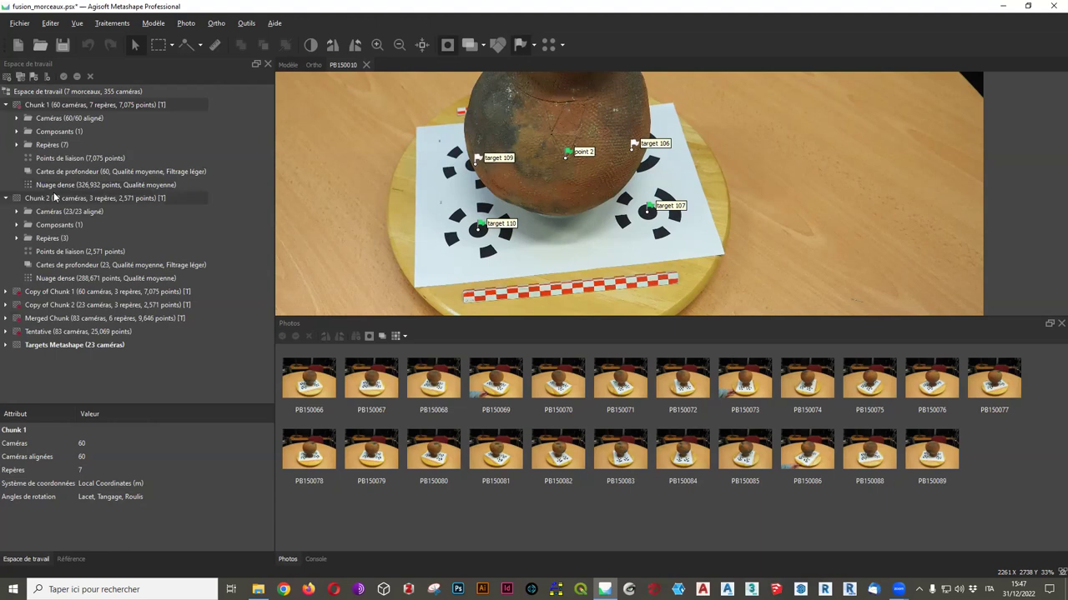
pyautogui.rightClick(54, 193)
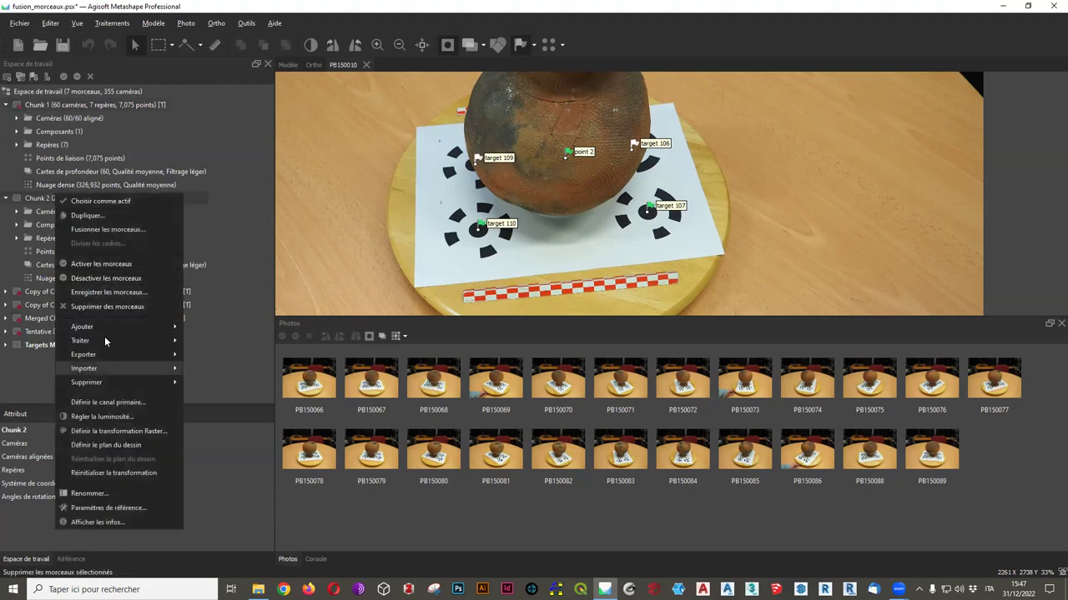
pyautogui.press('Escape')
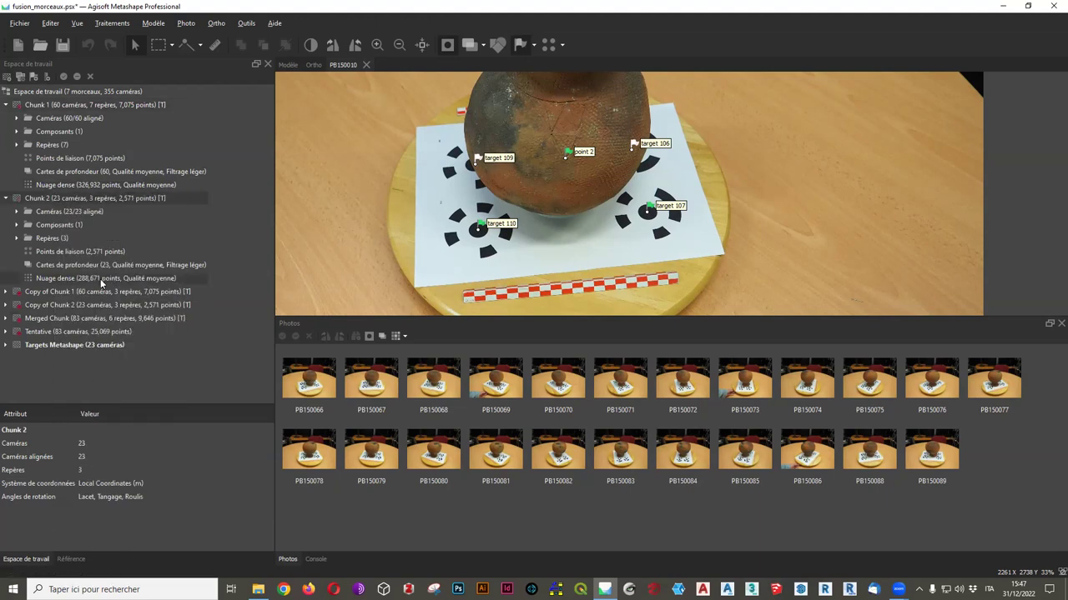
# Set the Targets Metashape chunk as the active chunk
pyautogui.click(58, 340)
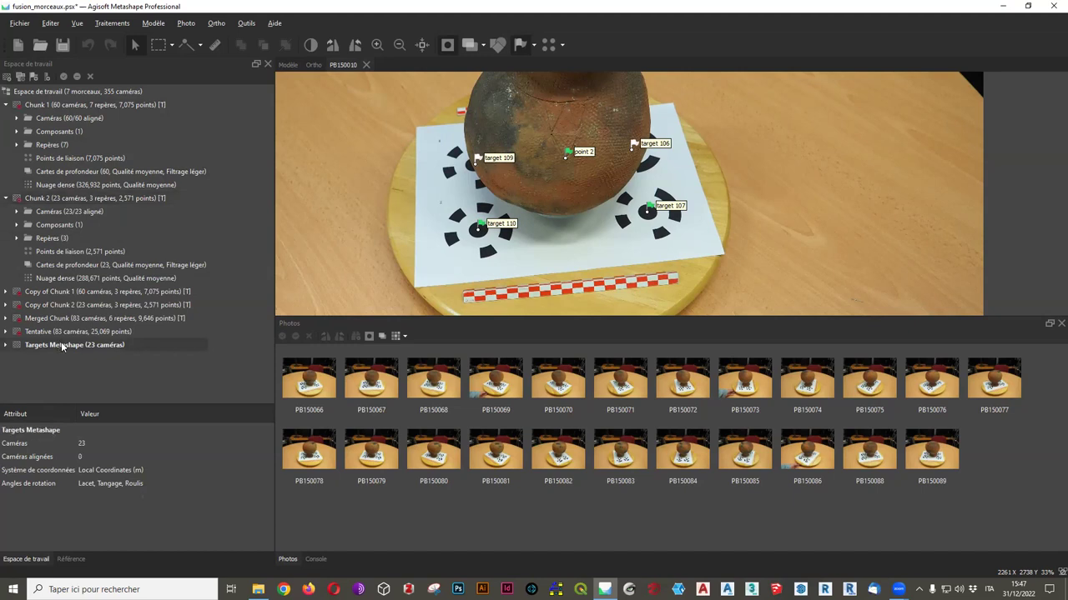
pyautogui.rightClick(61, 342)
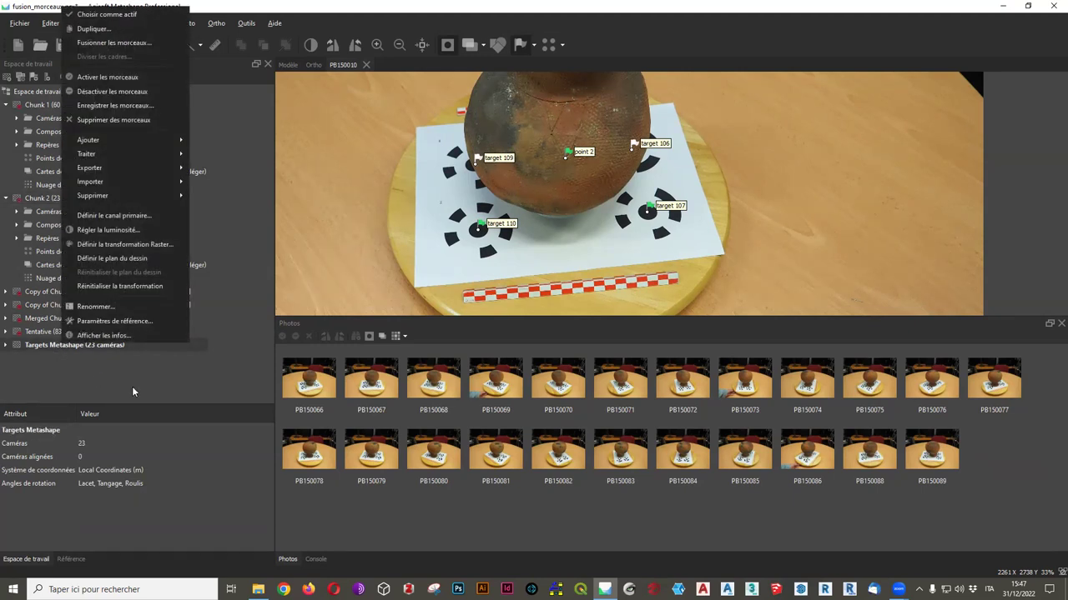
pyautogui.click(107, 14)
# Detect markers in the active chunk using the Circulaire 12 bit type with a tolerance of 50
pyautogui.click(248, 24)
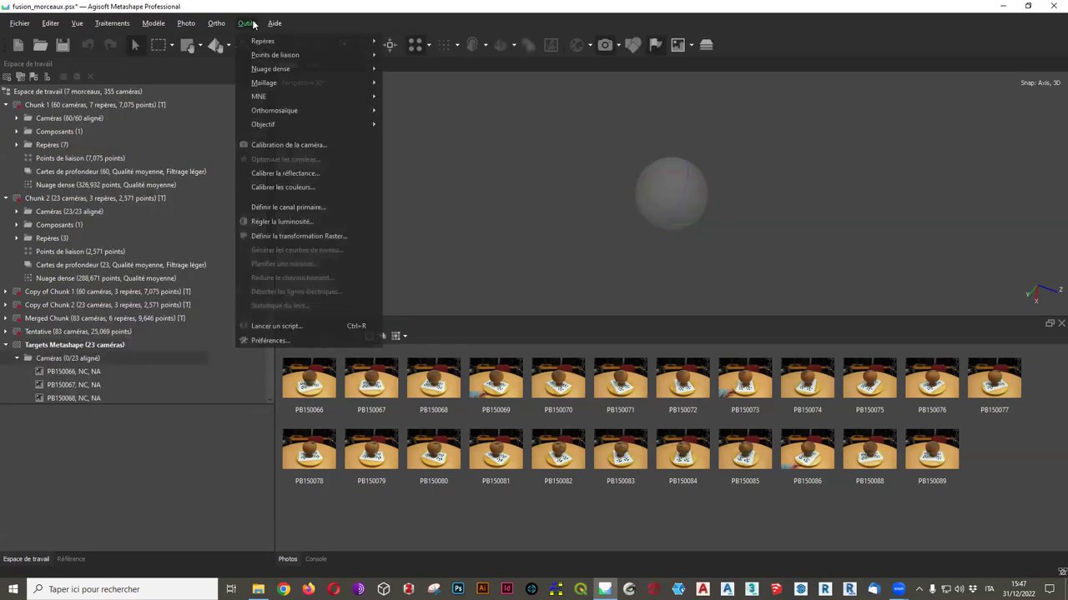
pyautogui.moveTo(265, 40)
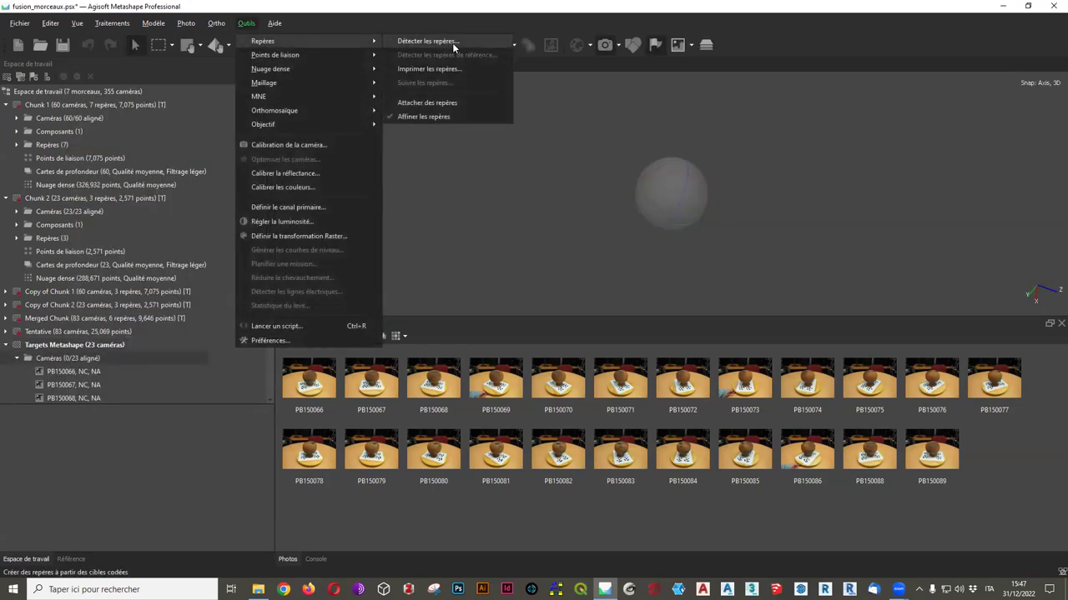
pyautogui.click(452, 43)
pyautogui.moveTo(585, 221); pyautogui.dragTo(458, 106)
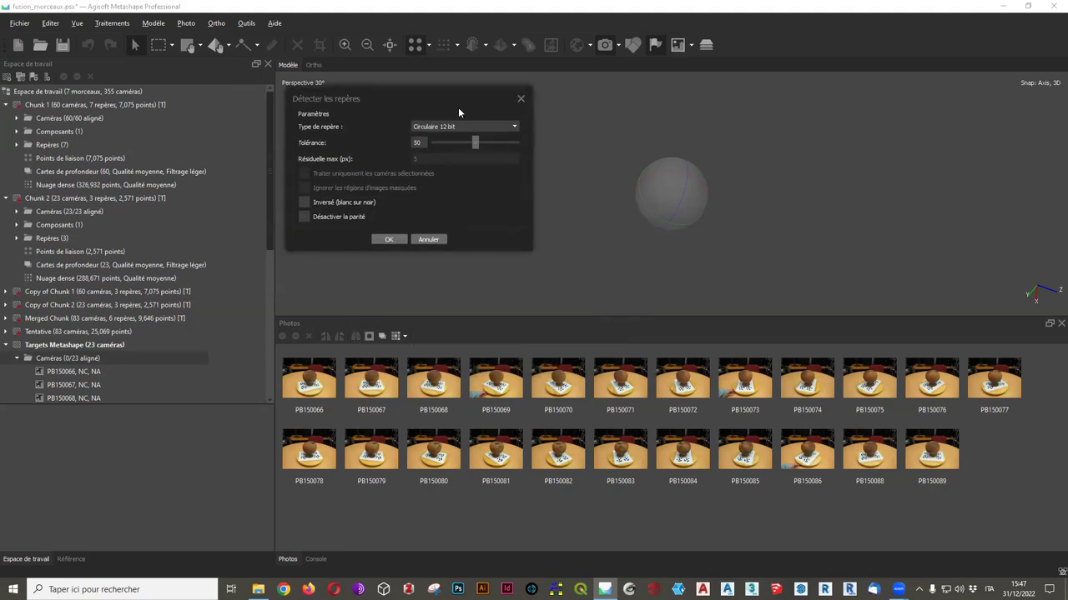
pyautogui.click(388, 240)
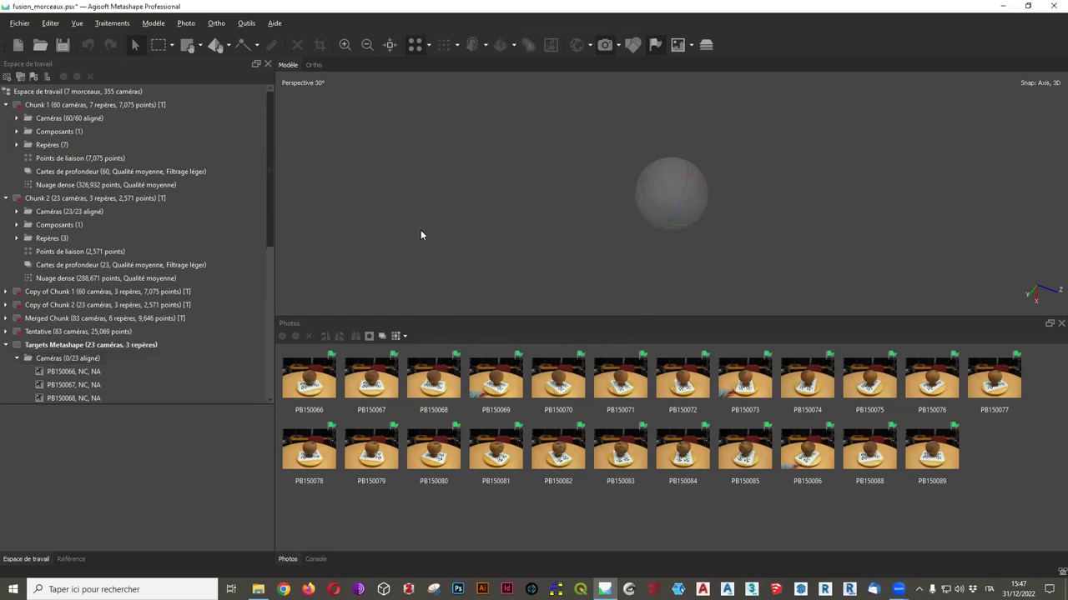
# Open photos PB150066 to PB150070 in turn and examine the coded targets around the vase
pyautogui.doubleClick(323, 391)
pyautogui.scroll(2, 713, 267)
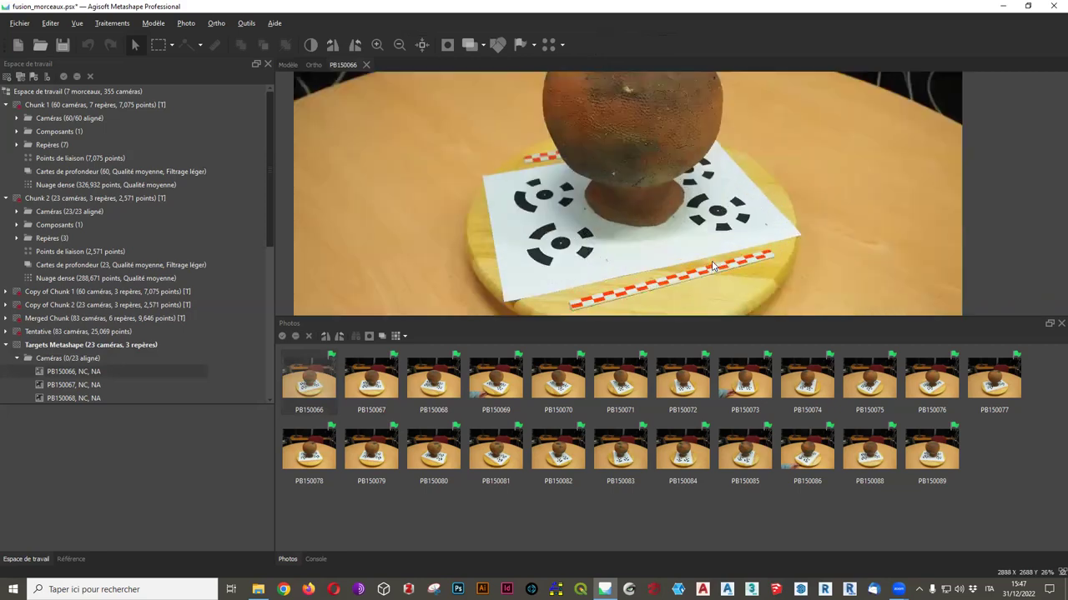
pyautogui.scroll(1, 629, 252)
pyautogui.doubleClick(373, 391)
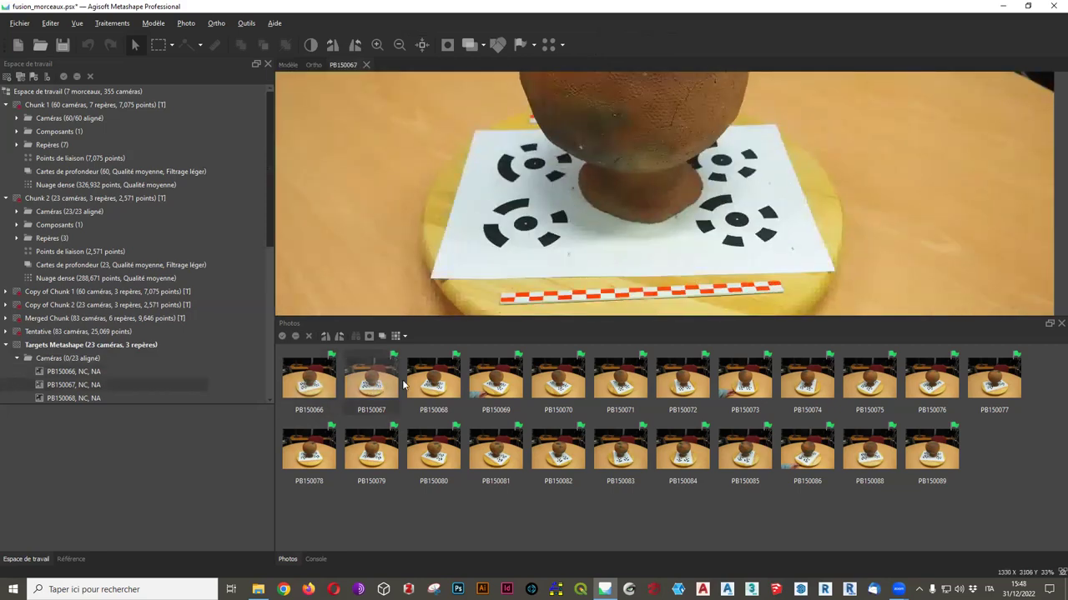
pyautogui.doubleClick(430, 386)
pyautogui.doubleClick(510, 392)
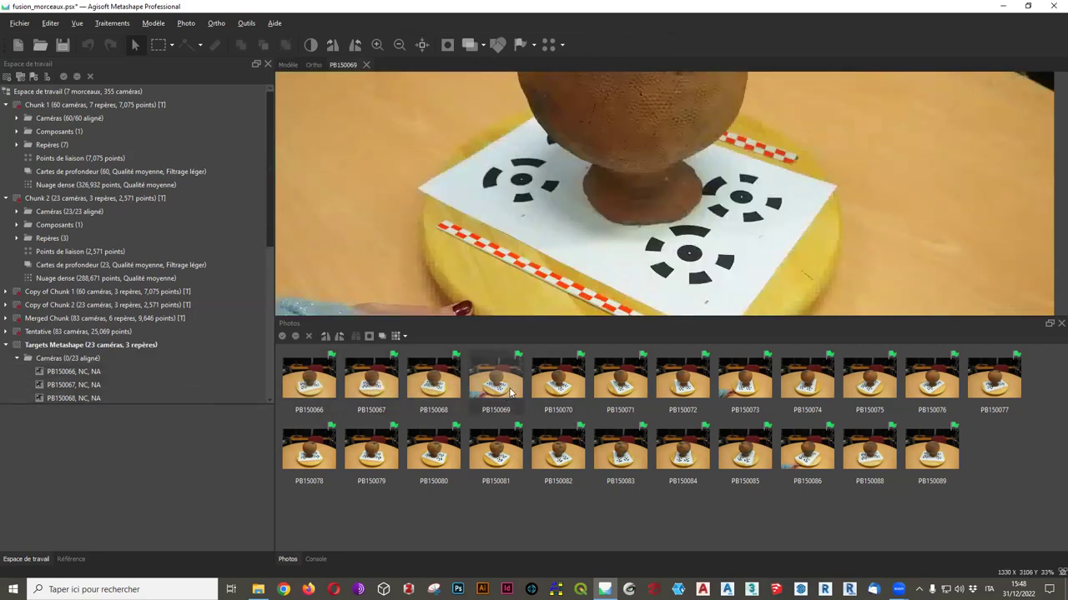
pyautogui.doubleClick(567, 388)
# Expand the marker list of the Targets Metashape chunk and inspect each detected target
pyautogui.scroll(-3, 131, 299)
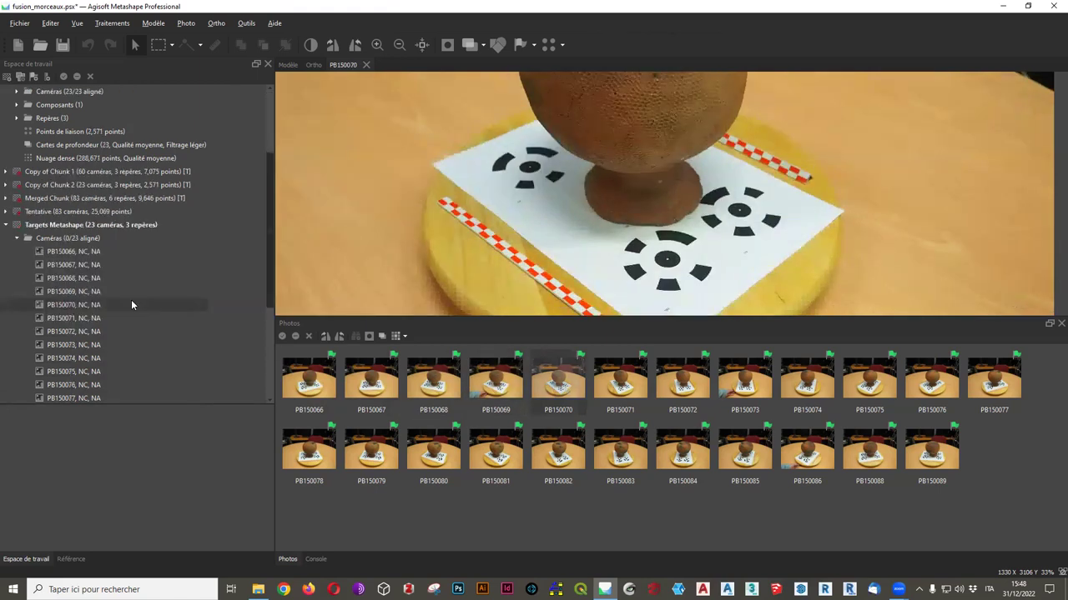
pyautogui.scroll(-4, 131, 303)
pyautogui.click(18, 392)
pyautogui.scroll(-1, 57, 375)
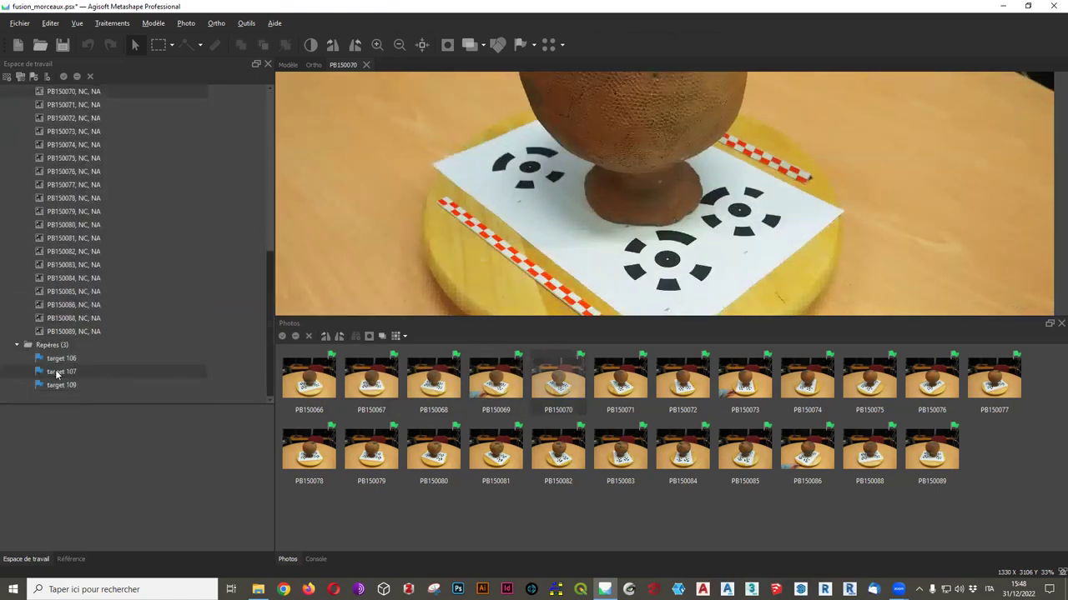
pyautogui.click(64, 359)
pyautogui.click(65, 372)
pyautogui.click(66, 385)
# Examine the coded targets up close in photo PB150070, as well as in PB150073 and PB150074
pyautogui.scroll(1, 684, 298)
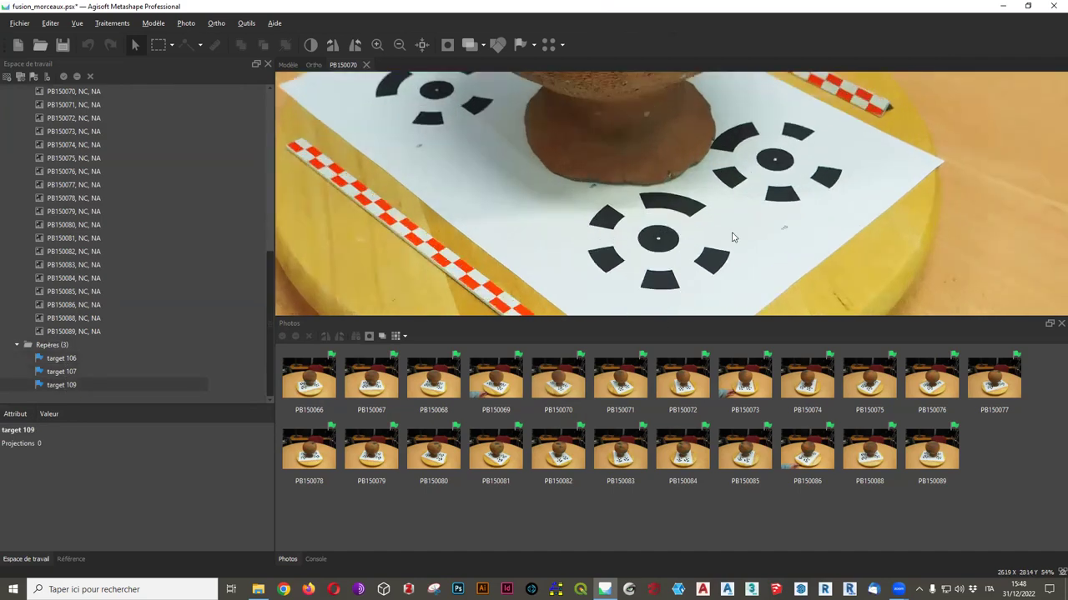
pyautogui.scroll(-1, 779, 204)
pyautogui.doubleClick(739, 398)
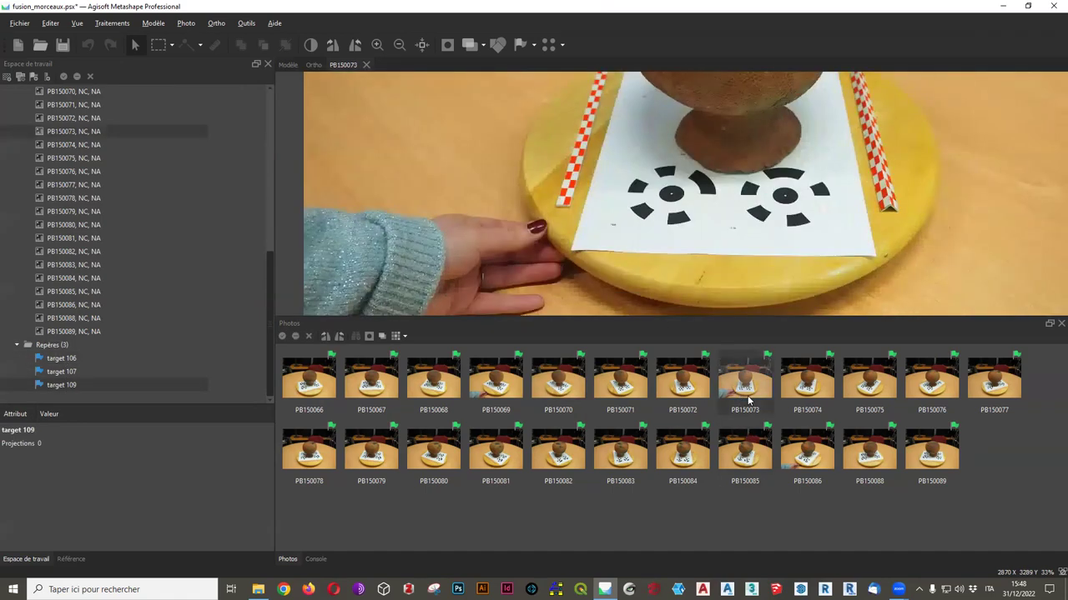
pyautogui.doubleClick(806, 402)
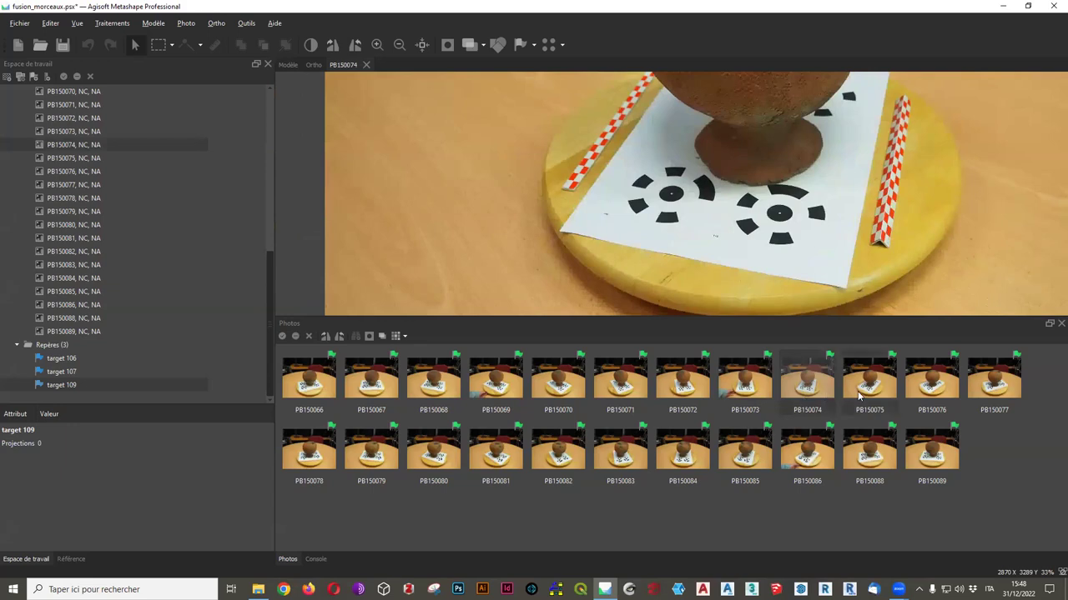
# Open photo PB150088, turn on the marker display and examine the labels on its coded targets
pyautogui.doubleClick(869, 451)
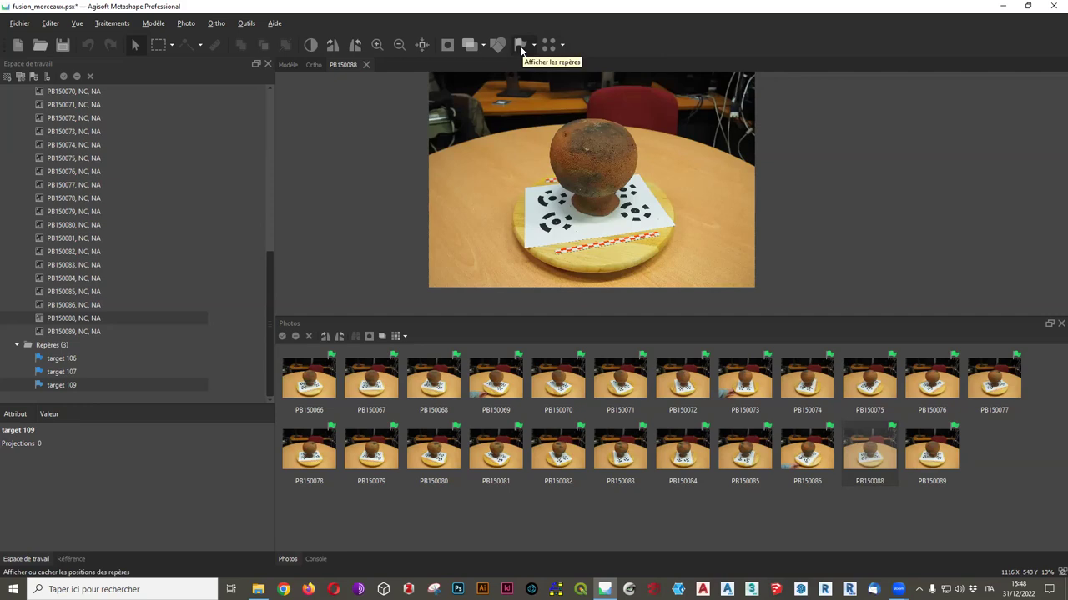
pyautogui.click(521, 48)
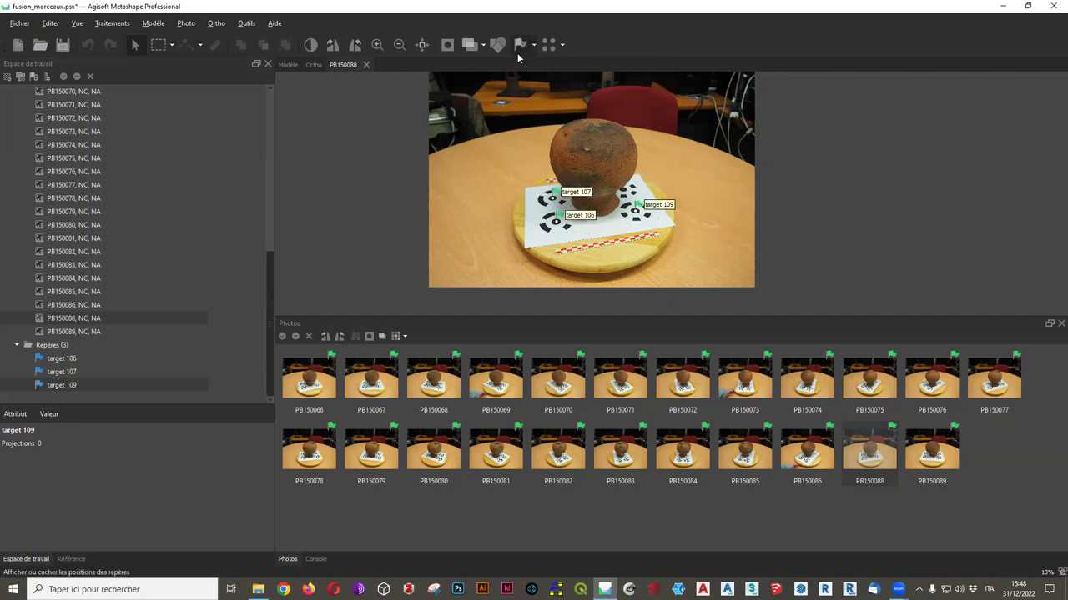
pyautogui.scroll(5, 591, 179)
pyautogui.scroll(-2, 615, 262)
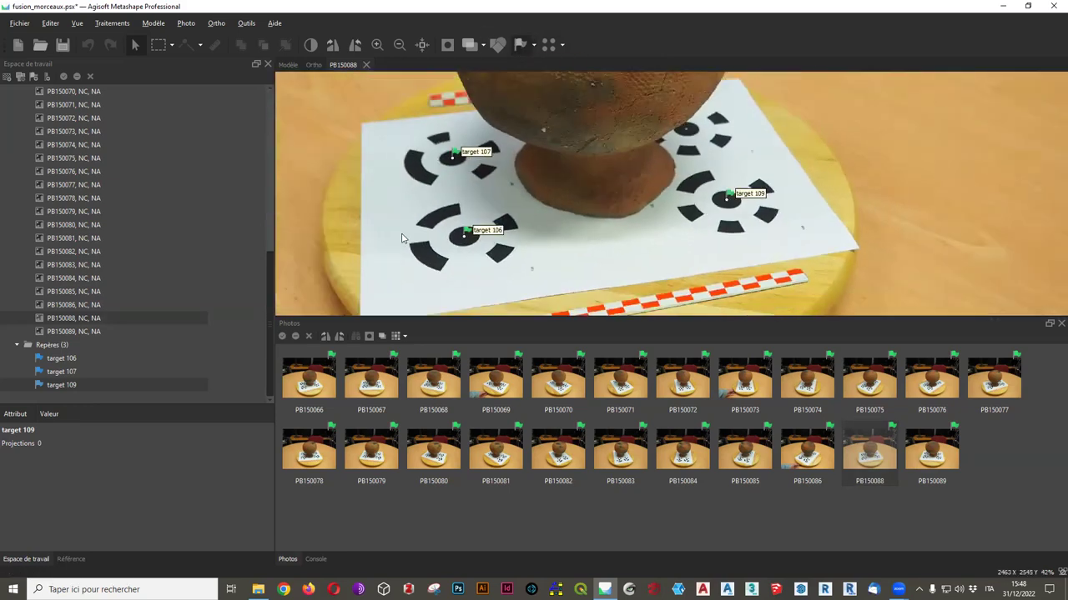
pyautogui.scroll(-2, 651, 250)
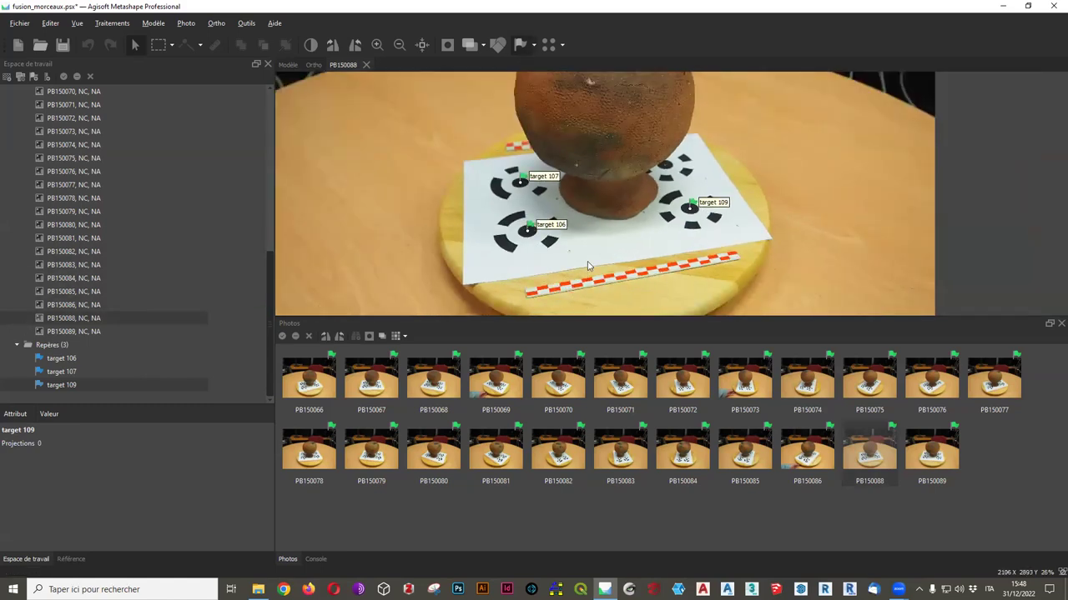
pyautogui.scroll(3, 674, 247)
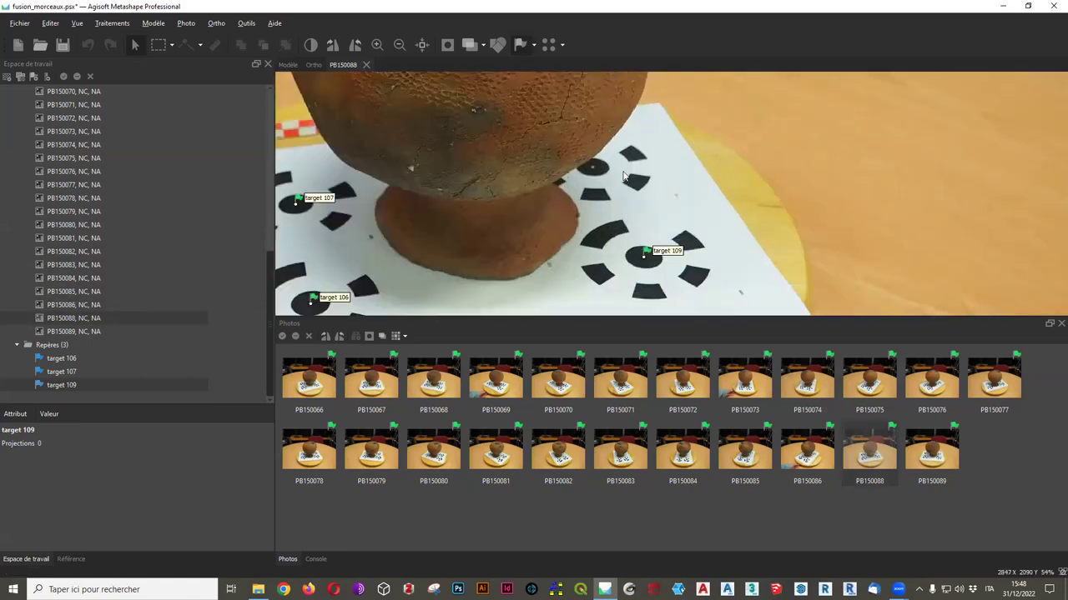
pyautogui.scroll(-1, 685, 284)
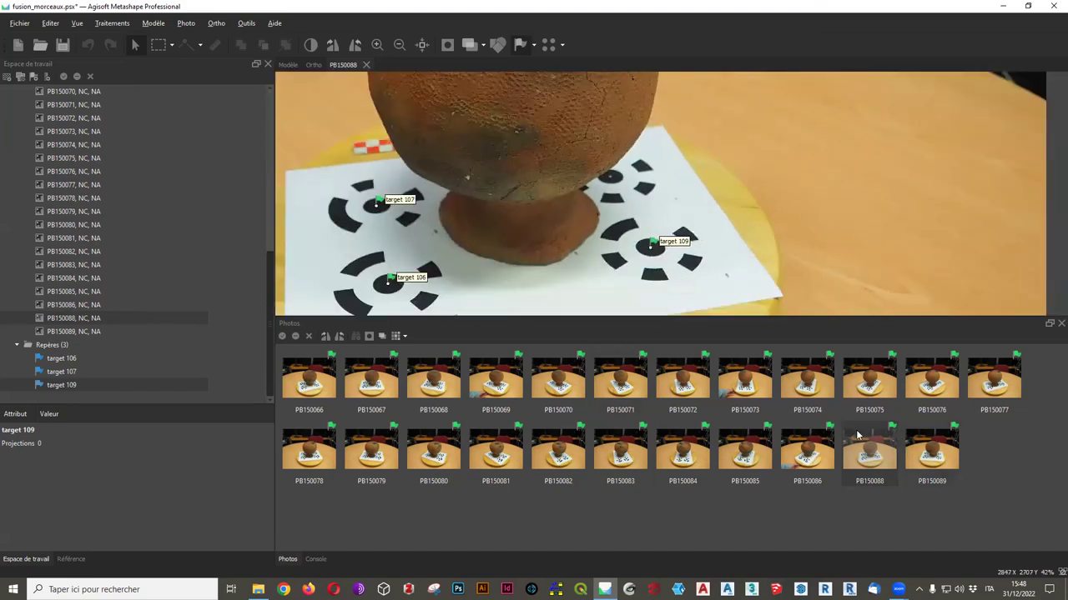
# Open photo PB150074 and add a marker at the exact centre of the unlabelled coded target
pyautogui.click(815, 393)
pyautogui.doubleClick(815, 393)
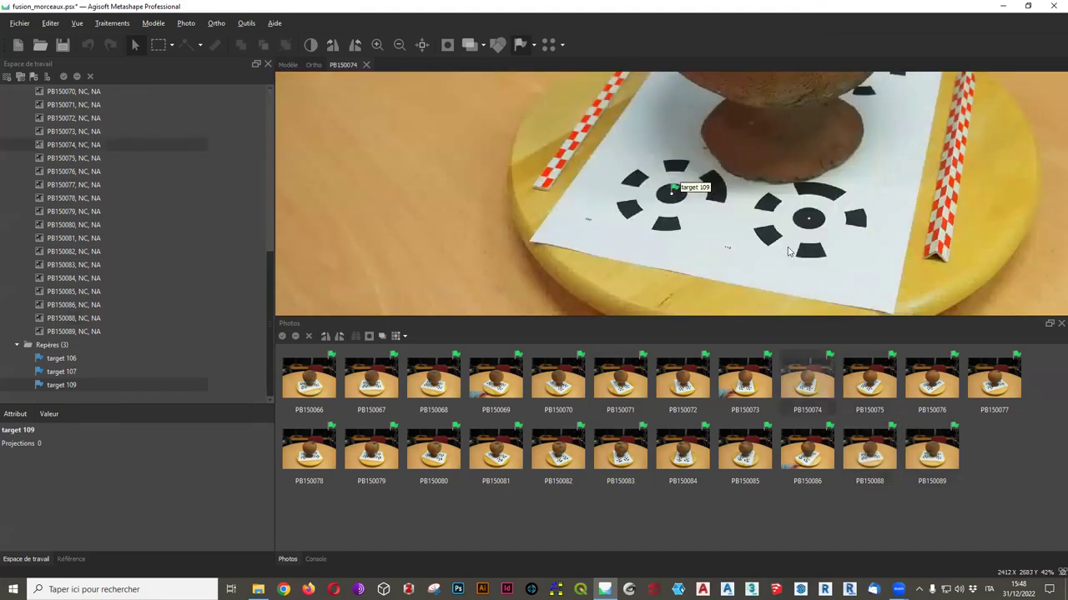
pyautogui.scroll(4, 780, 255)
pyautogui.scroll(-2, 700, 148)
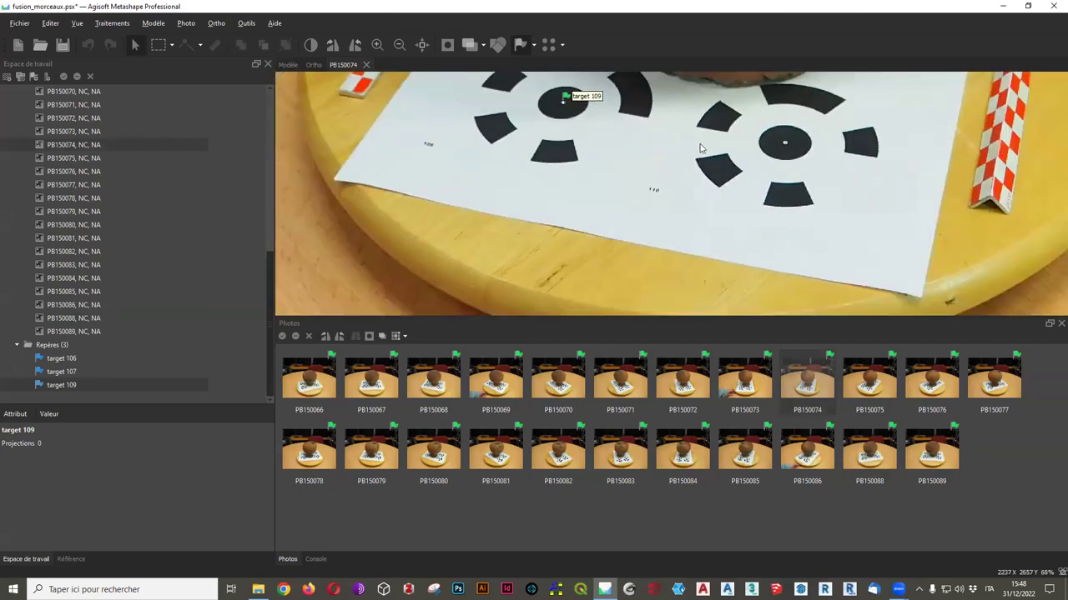
pyautogui.scroll(4, 688, 198)
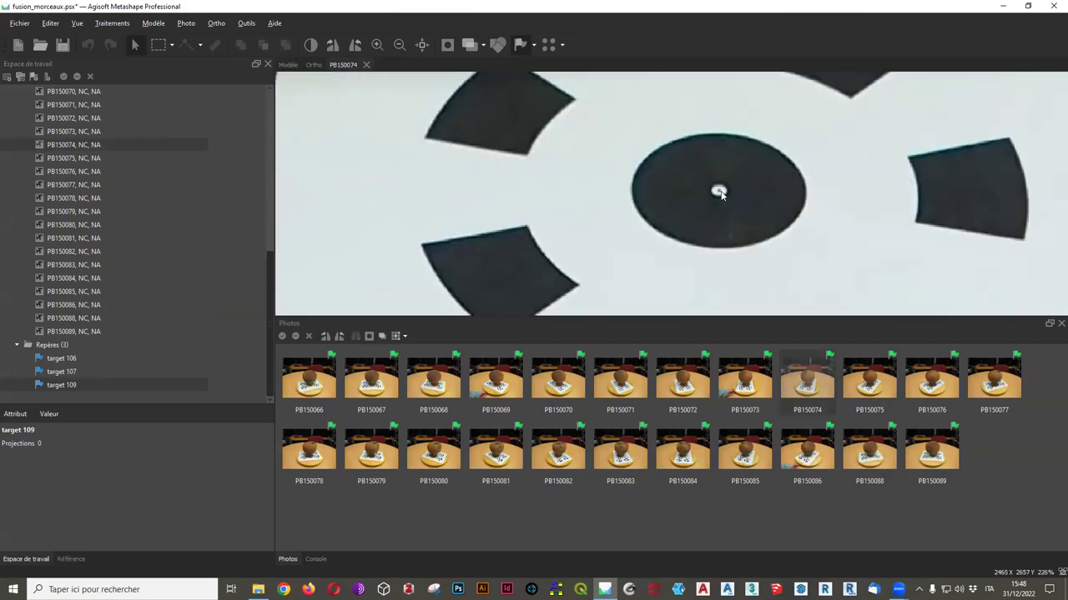
pyautogui.scroll(6, 719, 194)
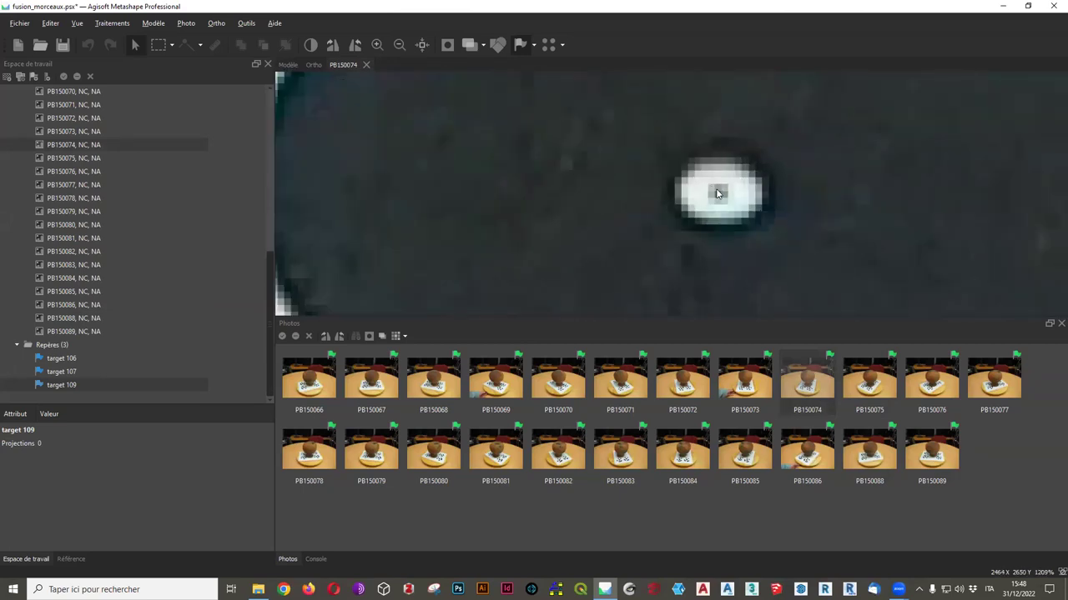
pyautogui.scroll(3, 717, 193)
pyautogui.rightClick(720, 197)
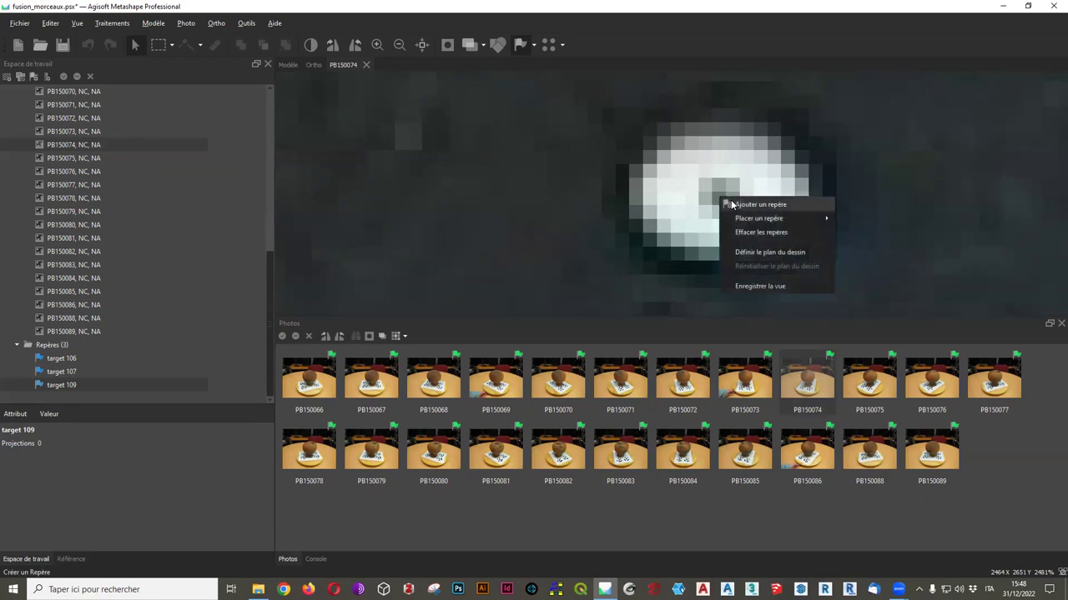
pyautogui.click(747, 205)
pyautogui.scroll(-1, 84, 350)
pyautogui.scroll(10, 84, 310)
pyautogui.scroll(-12, 86, 304)
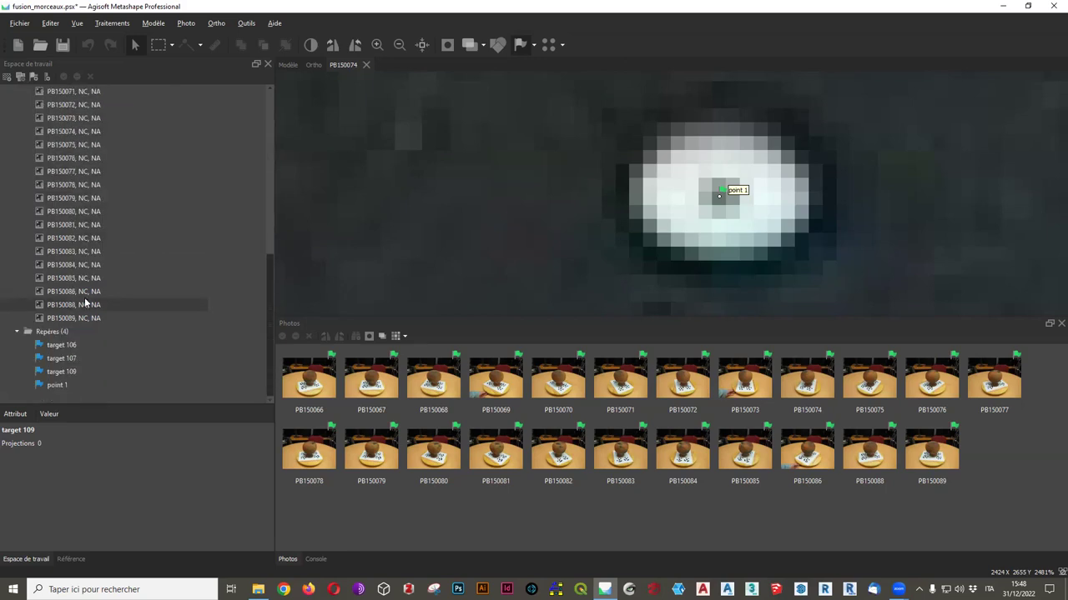
# Rename the new marker to "target 110", matching the number printed beside the coded target
pyautogui.click(59, 385)
pyautogui.rightClick(60, 386)
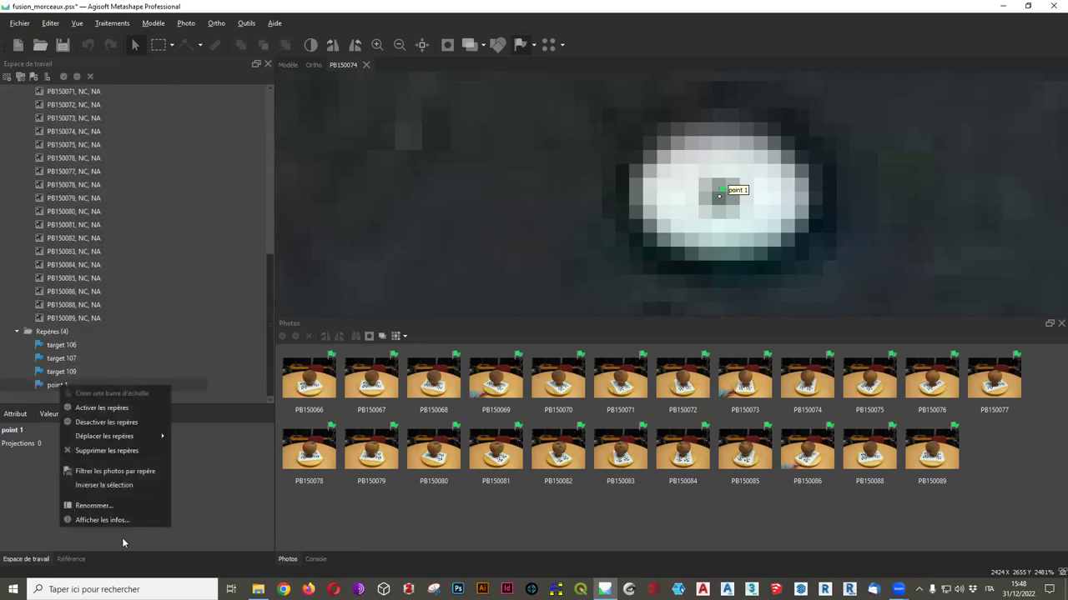
pyautogui.click(125, 506)
pyautogui.write('targ')
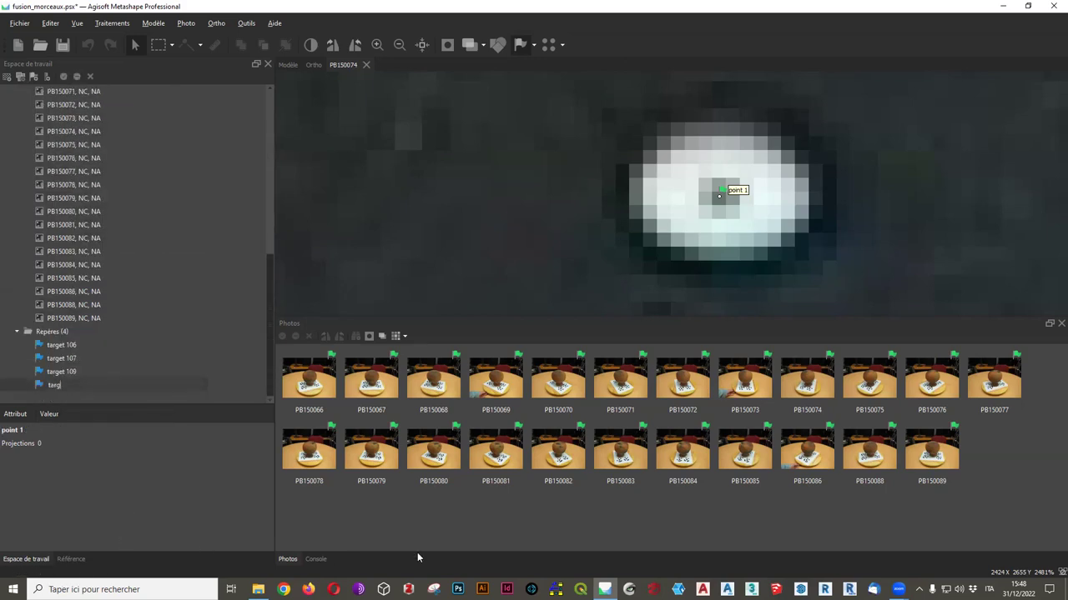
pyautogui.press('Return')
pyautogui.scroll(-8, 578, 172)
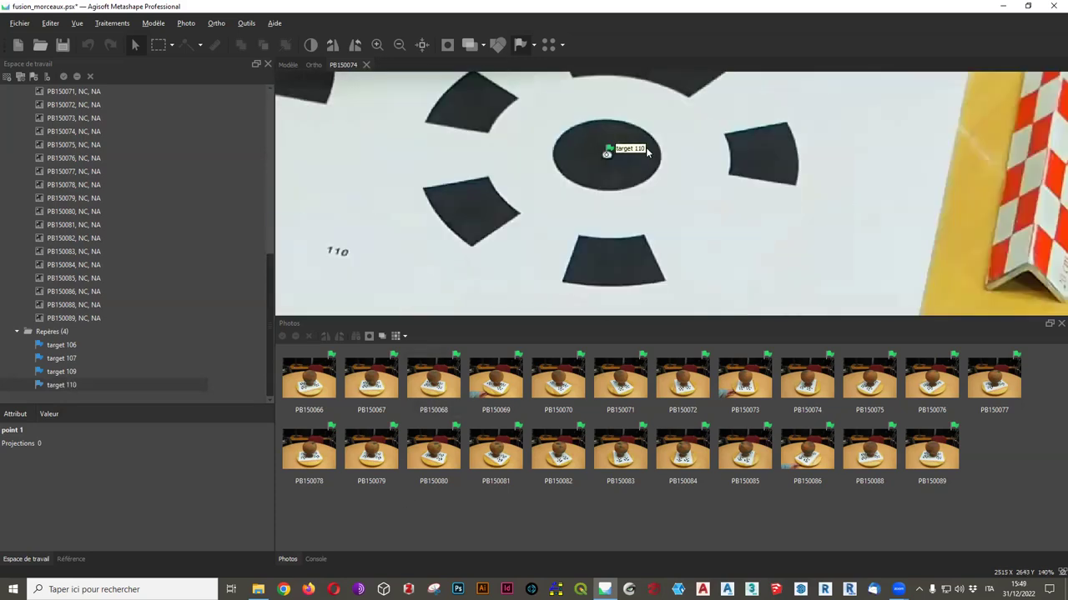
# Check the marker labels on the coded targets across the chunk's photos, from PB150067 to PB150070 and from PB150081 to PB150088
pyautogui.doubleClick(365, 395)
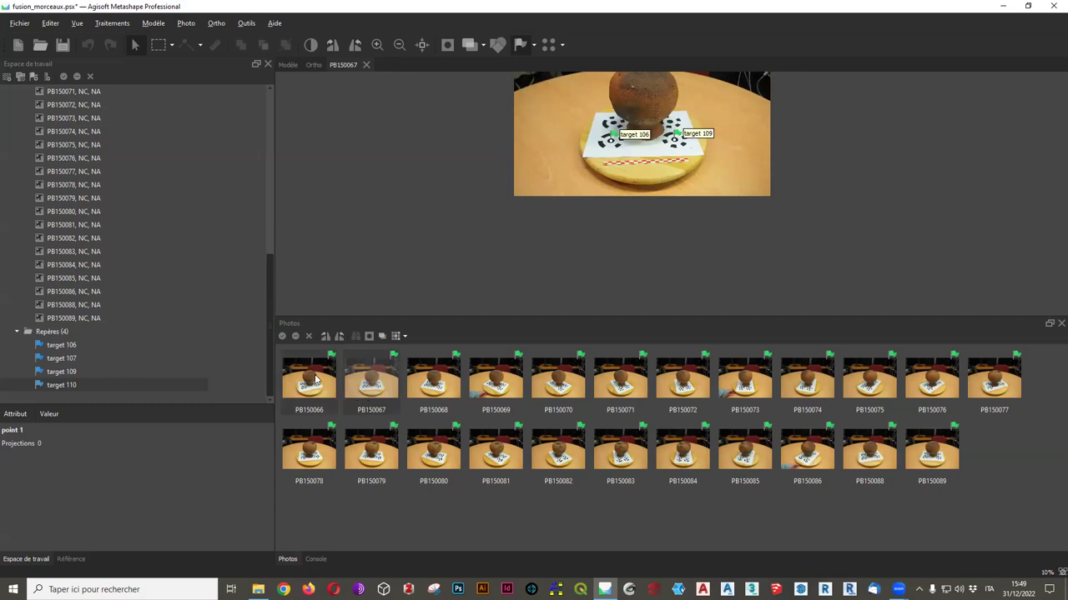
pyautogui.doubleClick(433, 384)
pyautogui.doubleClick(501, 392)
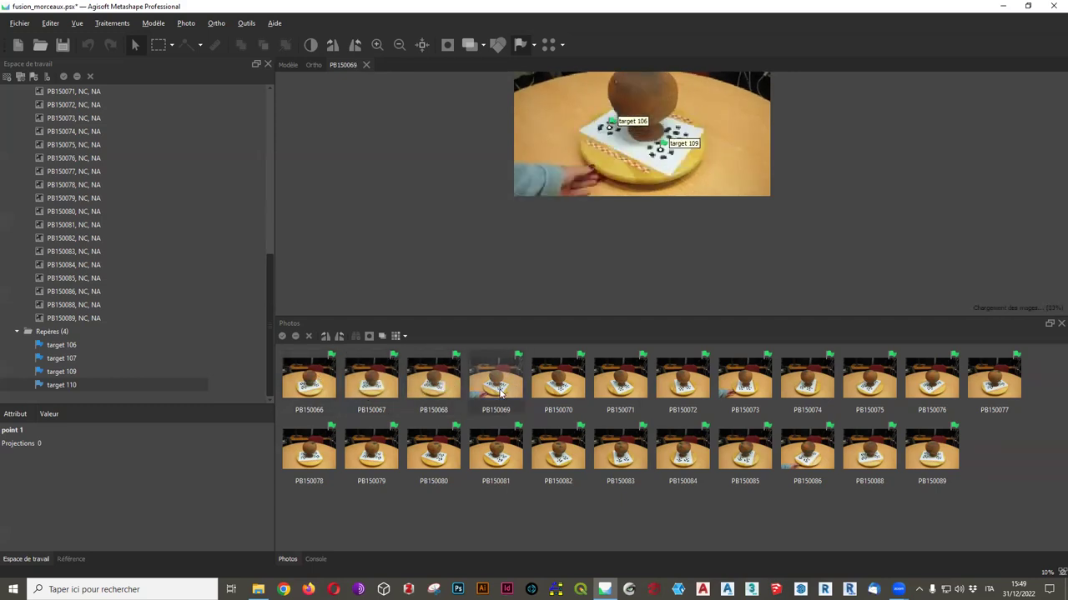
pyautogui.doubleClick(572, 392)
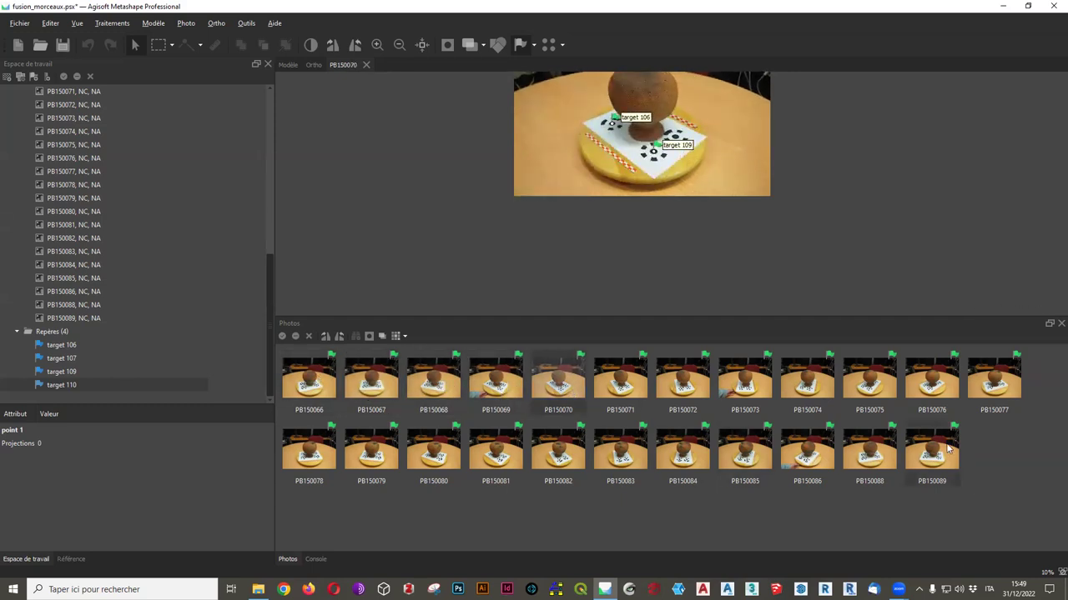
pyautogui.doubleClick(495, 451)
pyautogui.doubleClick(558, 451)
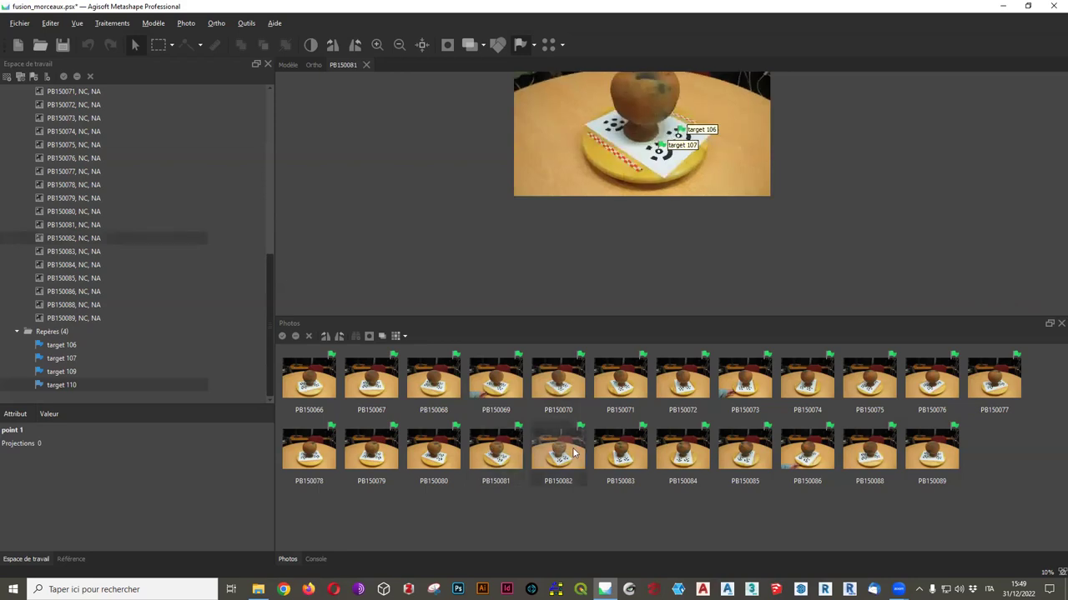
pyautogui.doubleClick(683, 451)
pyautogui.doubleClick(744, 450)
pyautogui.doubleClick(818, 467)
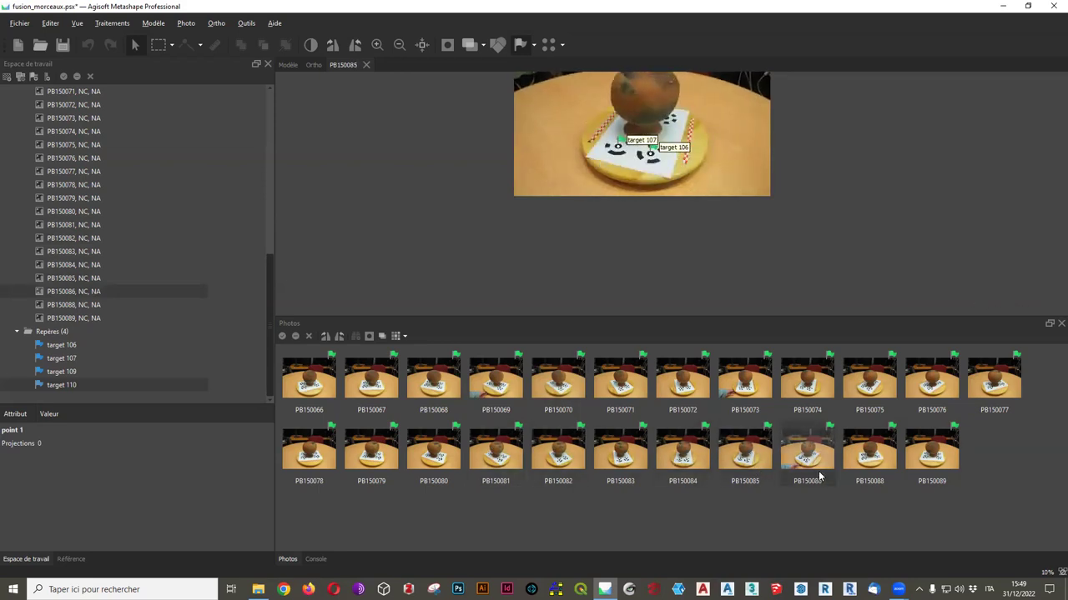
pyautogui.doubleClick(868, 466)
pyautogui.click(915, 465)
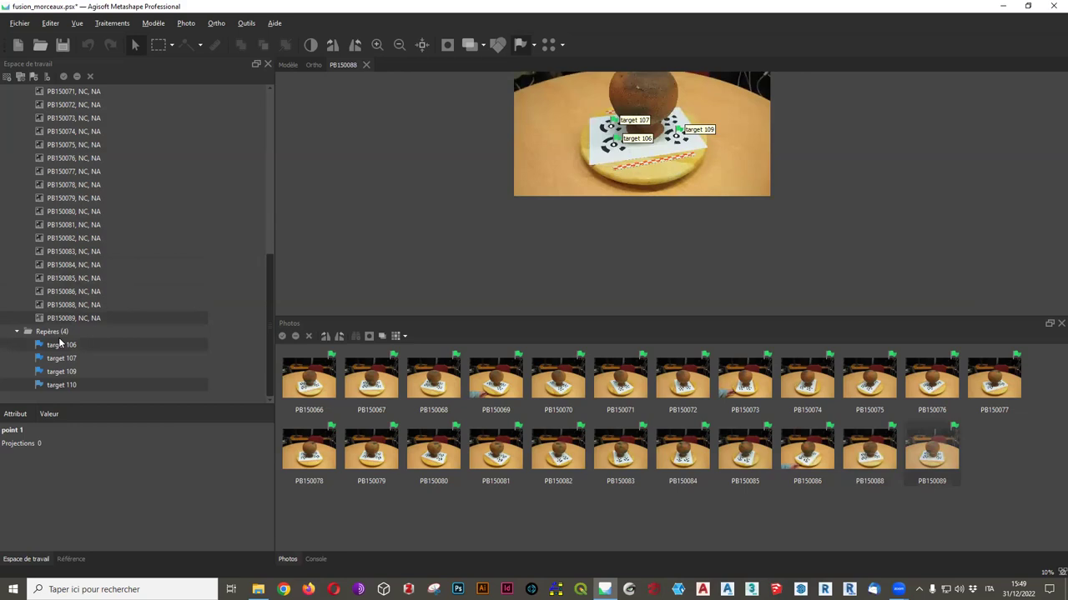
# Align the photos of the Targets Metashape chunk with Moyenne accuracy, generic preselection, a 60,000 point limit and a 6,000 tie point limit
pyautogui.scroll(6, 52, 329)
pyautogui.click(52, 238)
pyautogui.click(113, 24)
pyautogui.click(138, 76)
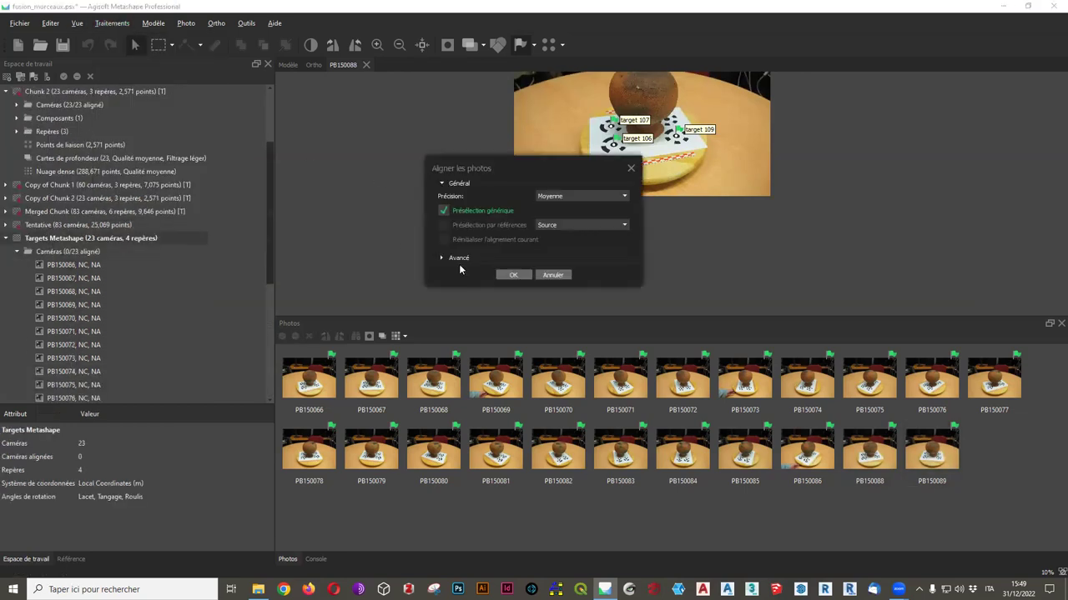
pyautogui.click(440, 259)
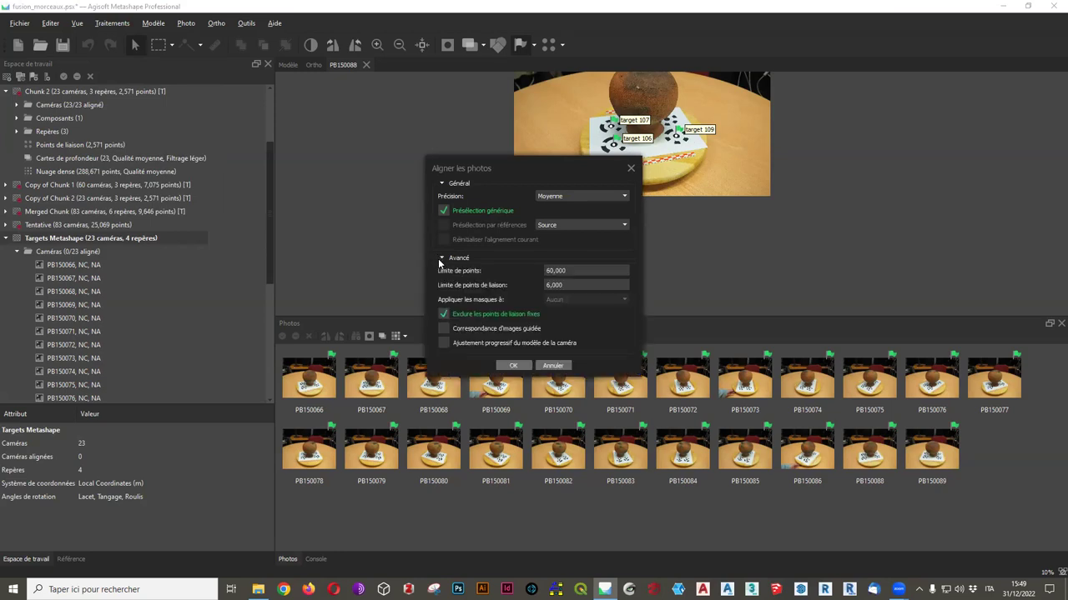
pyautogui.click(594, 221)
pyautogui.click(594, 220)
pyautogui.click(514, 365)
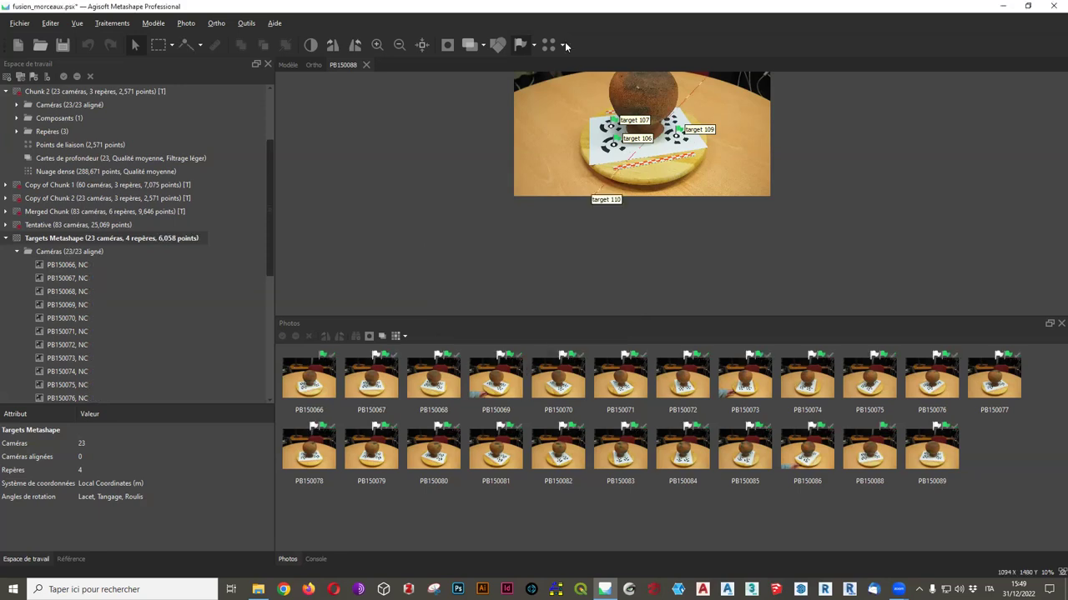
# Examine the aligned cameras, tie points and target markers in the 3D model view from several angles
pyautogui.moveTo(683, 85); pyautogui.dragTo(640, 177)
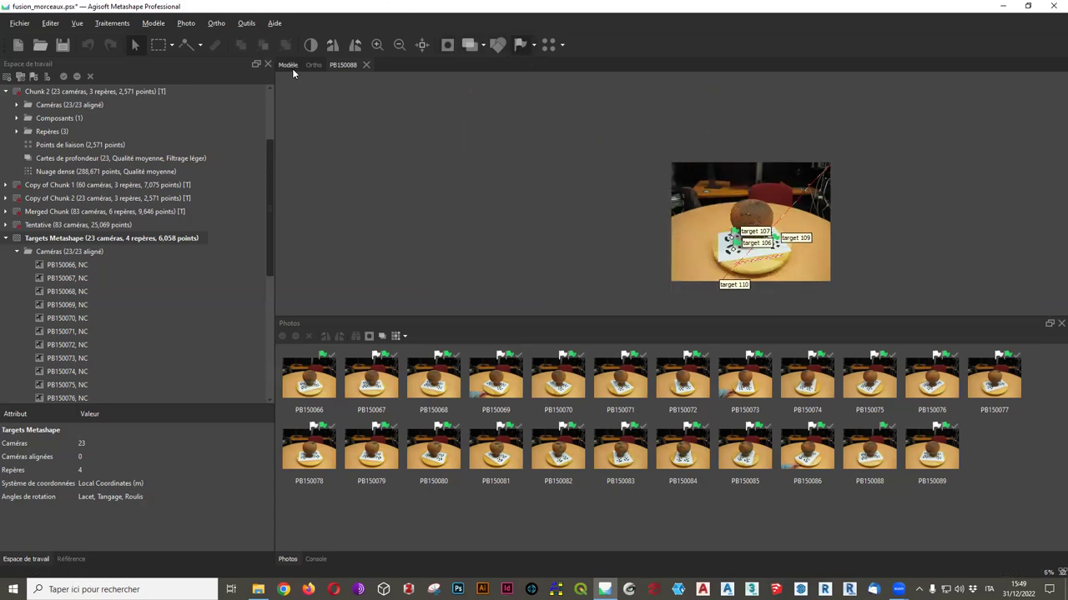
pyautogui.click(287, 65)
pyautogui.moveTo(881, 244); pyautogui.dragTo(696, 212)
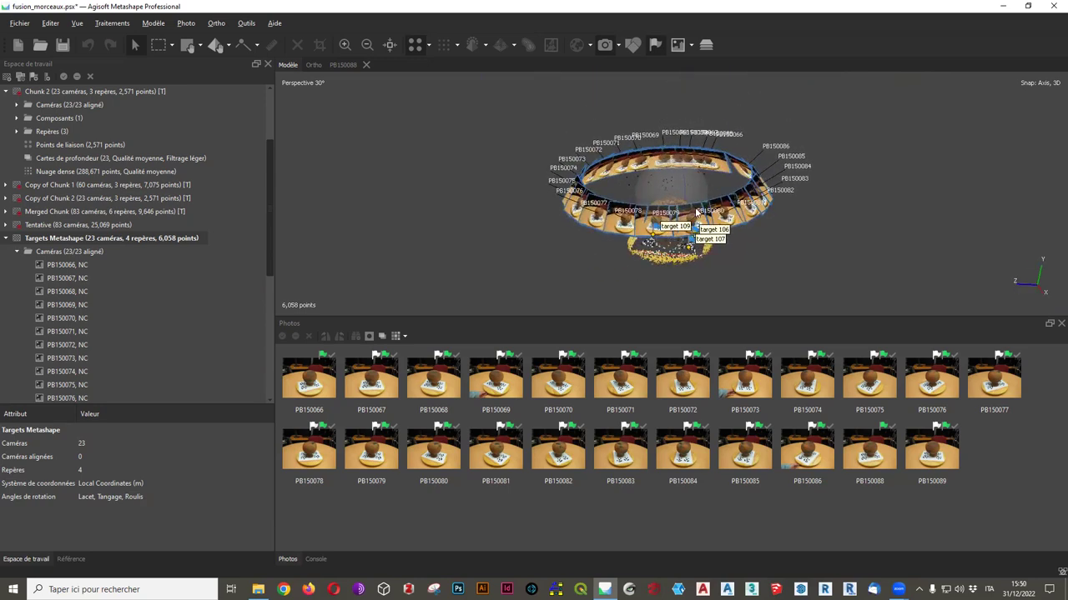
pyautogui.scroll(3, 692, 227)
pyautogui.scroll(2, 734, 230)
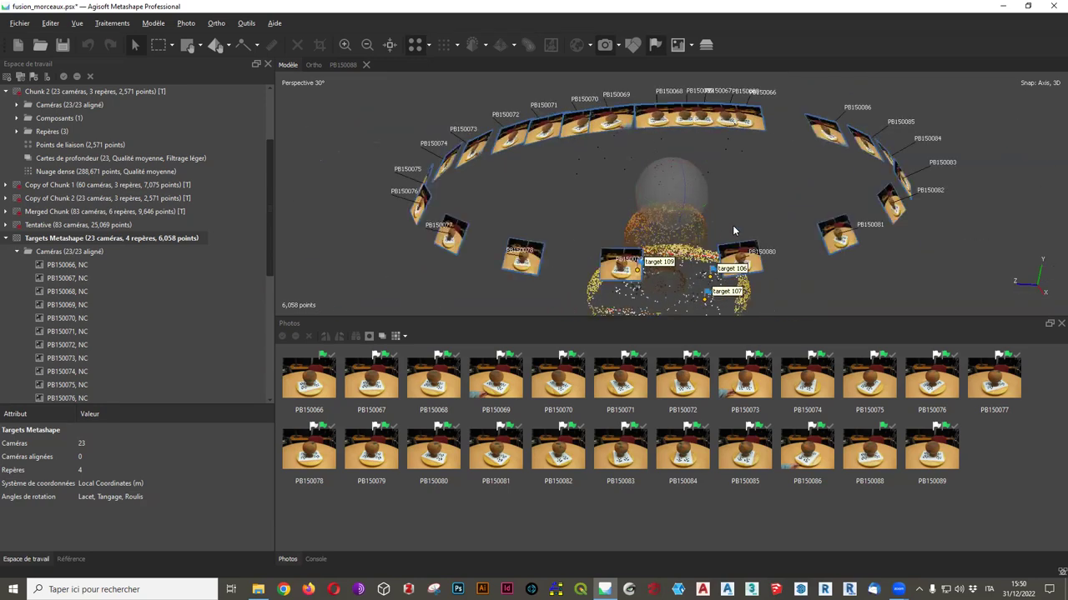
pyautogui.scroll(-2, 763, 111)
pyautogui.moveTo(763, 111); pyautogui.dragTo(646, 236)
pyautogui.scroll(4, 663, 163)
pyautogui.scroll(-3, 666, 144)
pyautogui.scroll(-3, 637, 213)
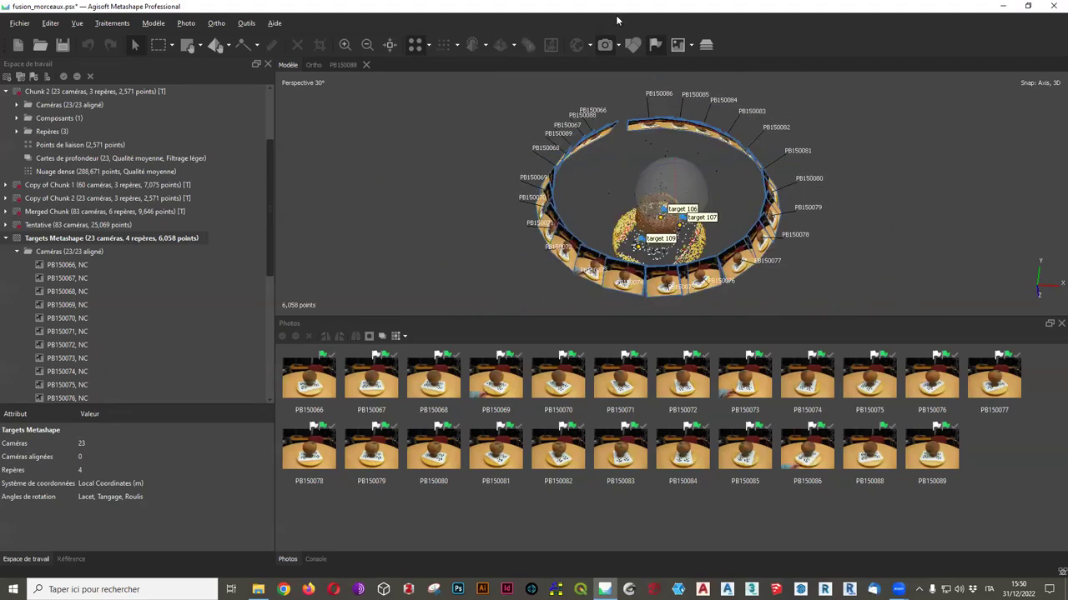
# Toggle the camera and marker display in the 3D model view, leaving the markers shown and the cameras hidden
pyautogui.click(604, 46)
pyautogui.click(604, 46)
pyautogui.click(658, 45)
pyautogui.click(658, 45)
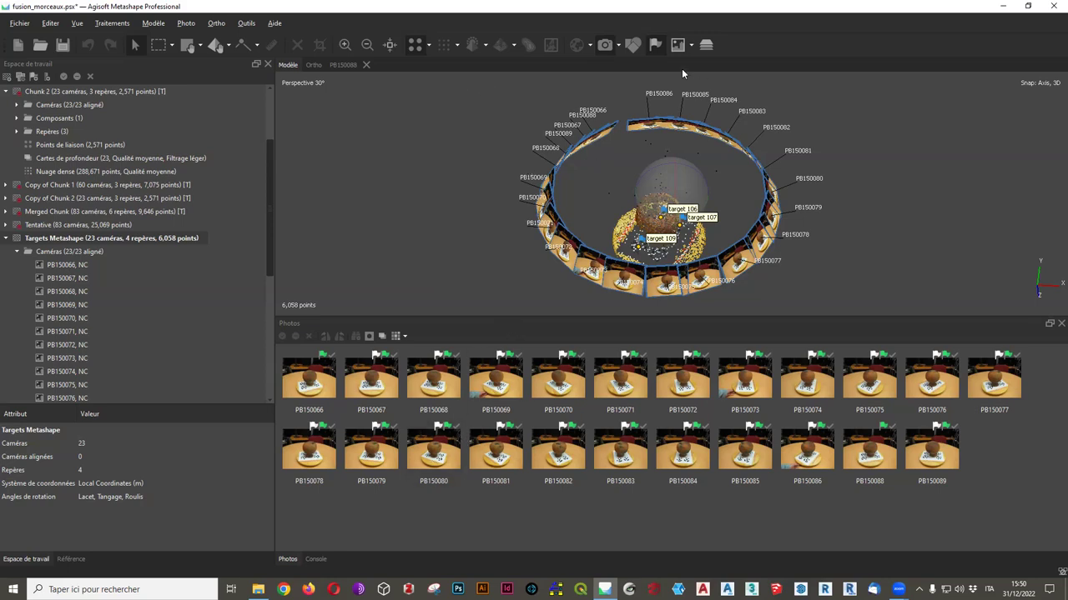
pyautogui.click(604, 49)
pyautogui.scroll(-2, 657, 202)
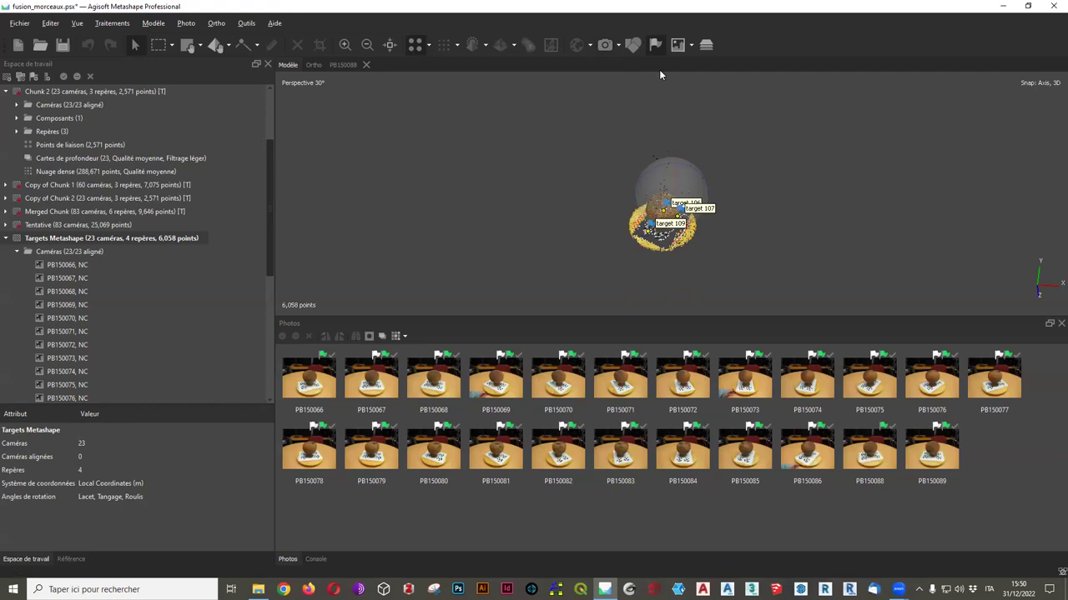
# Examine the guide line of target 110 in photo PB150088 and where it crosses the unlabelled coded target
pyautogui.click(343, 65)
pyautogui.scroll(5, 820, 229)
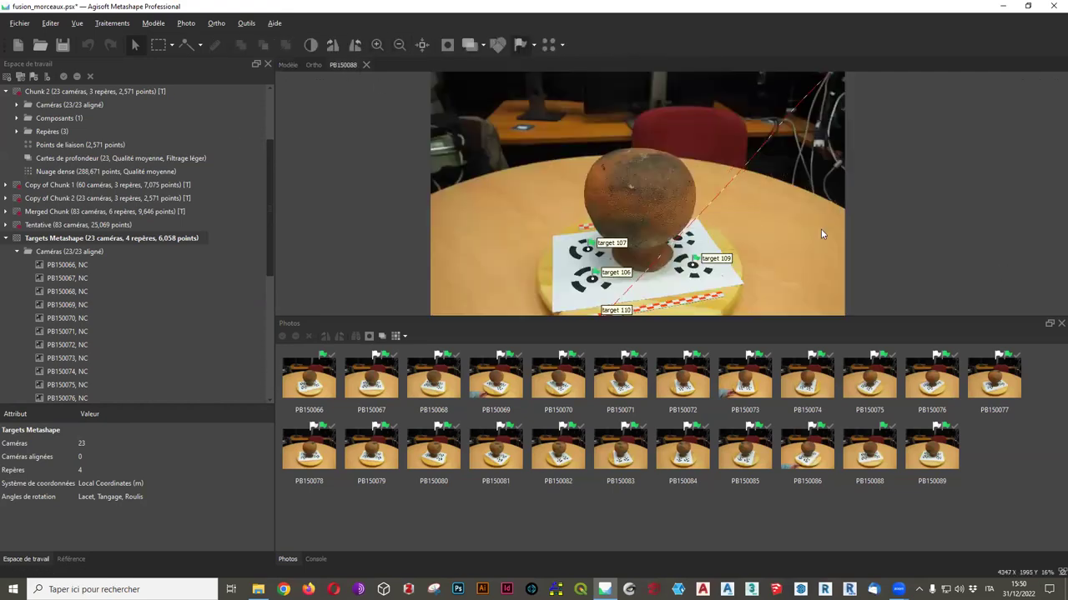
pyautogui.scroll(-3, 735, 227)
pyautogui.scroll(5, 643, 295)
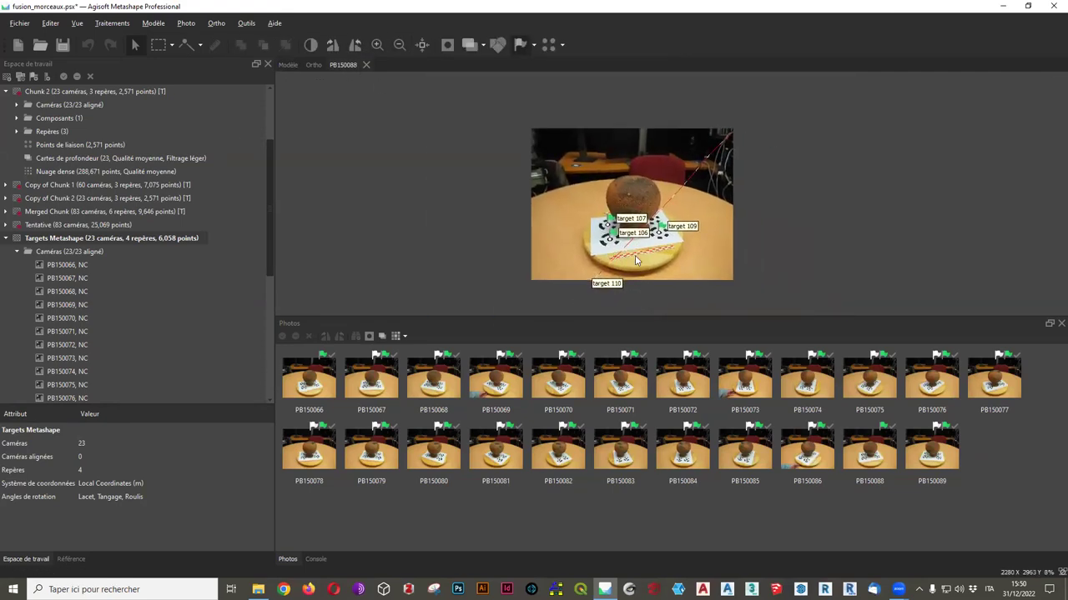
pyautogui.scroll(-3, 555, 298)
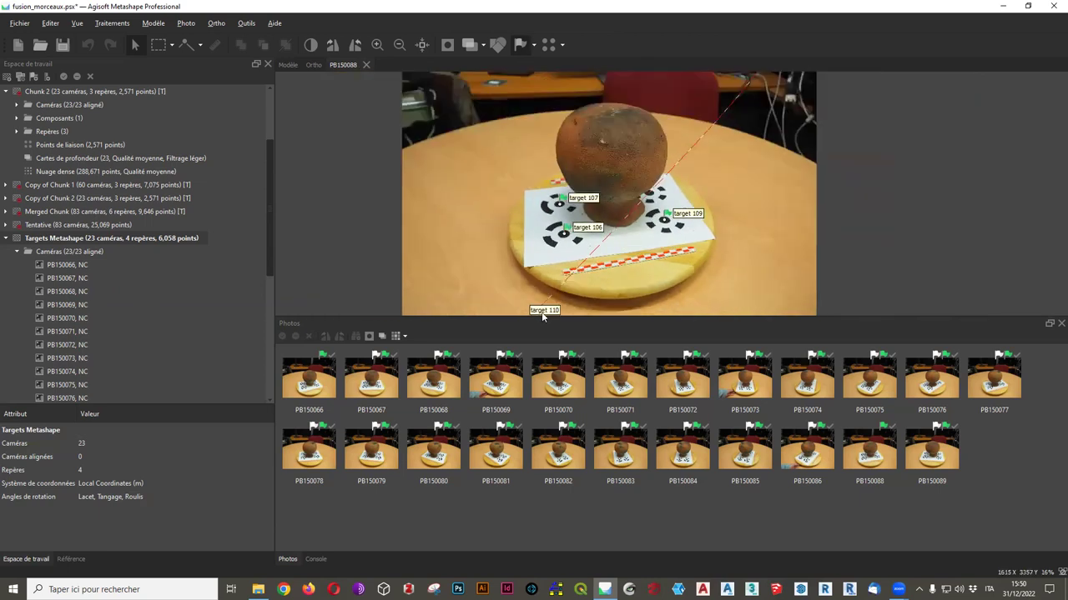
pyautogui.scroll(10, 659, 201)
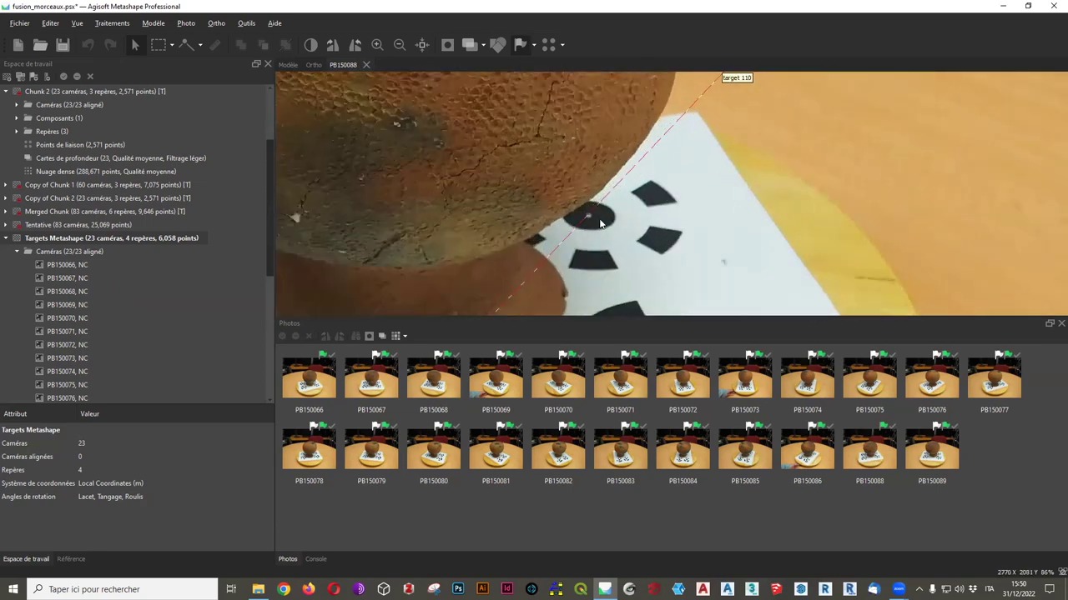
pyautogui.scroll(3, 588, 216)
pyautogui.scroll(-10, 625, 191)
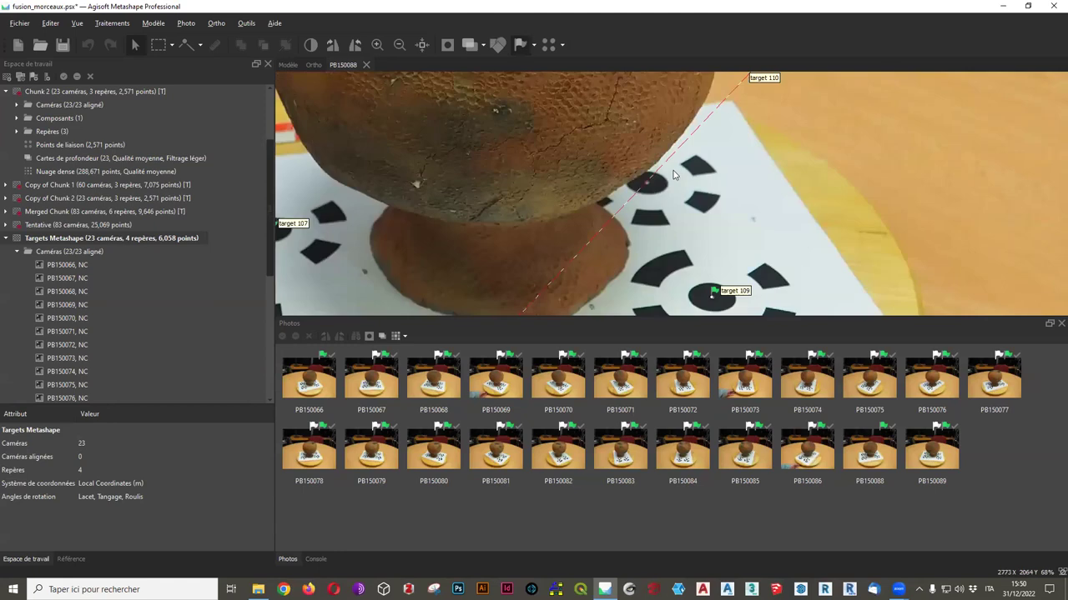
pyautogui.scroll(-4, 680, 165)
pyautogui.scroll(2, 714, 168)
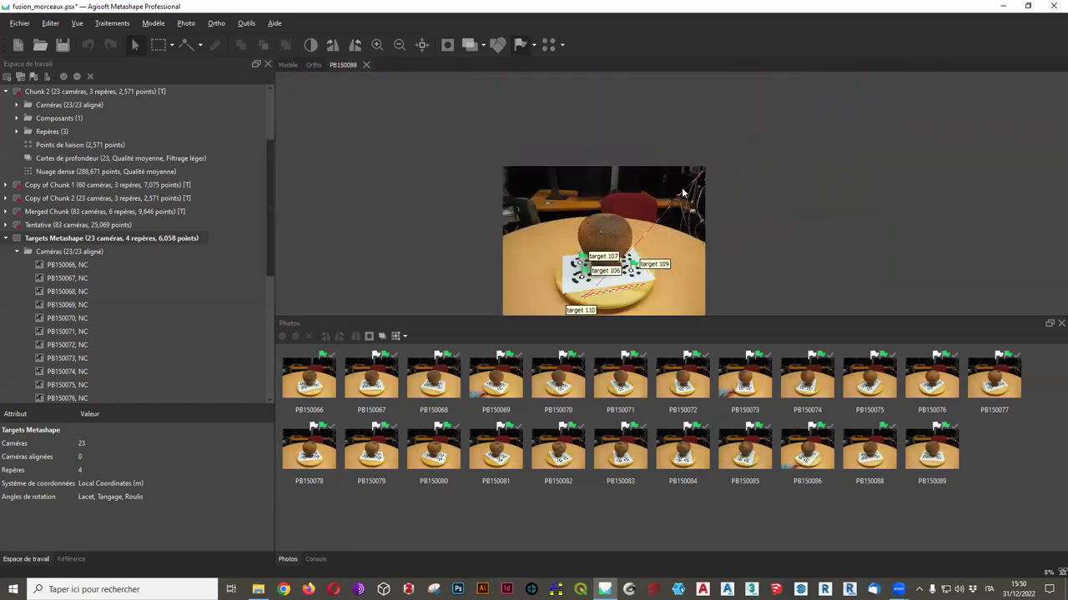
# Compare the guide line of target 110 across photos PB150066 to PB150071, looking closely at its coded target in PB150071
pyautogui.doubleClick(309, 388)
pyautogui.doubleClick(368, 388)
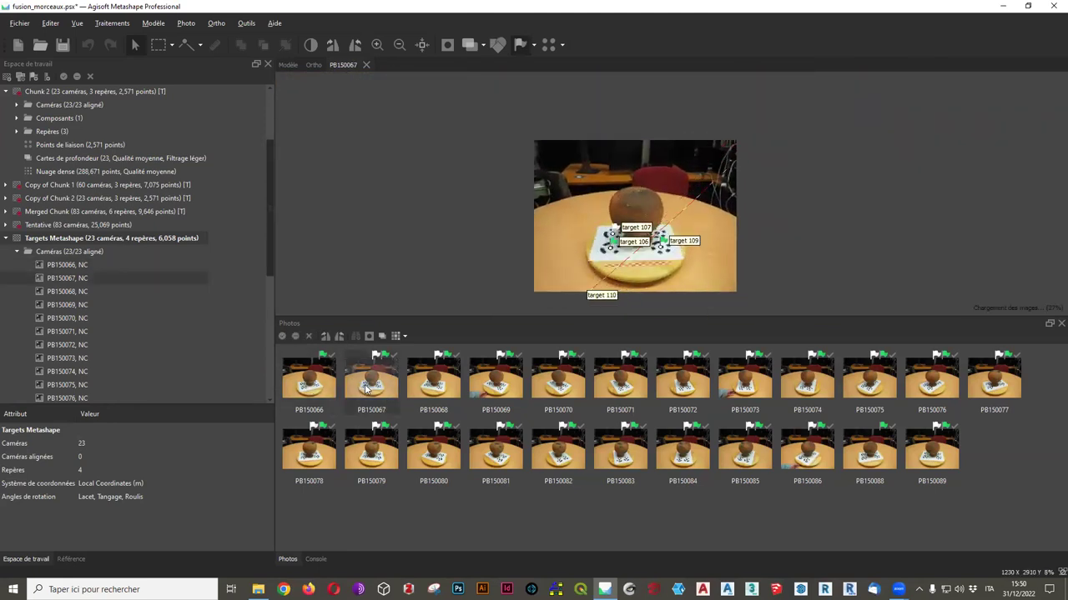
pyautogui.doubleClick(455, 388)
pyautogui.doubleClick(500, 388)
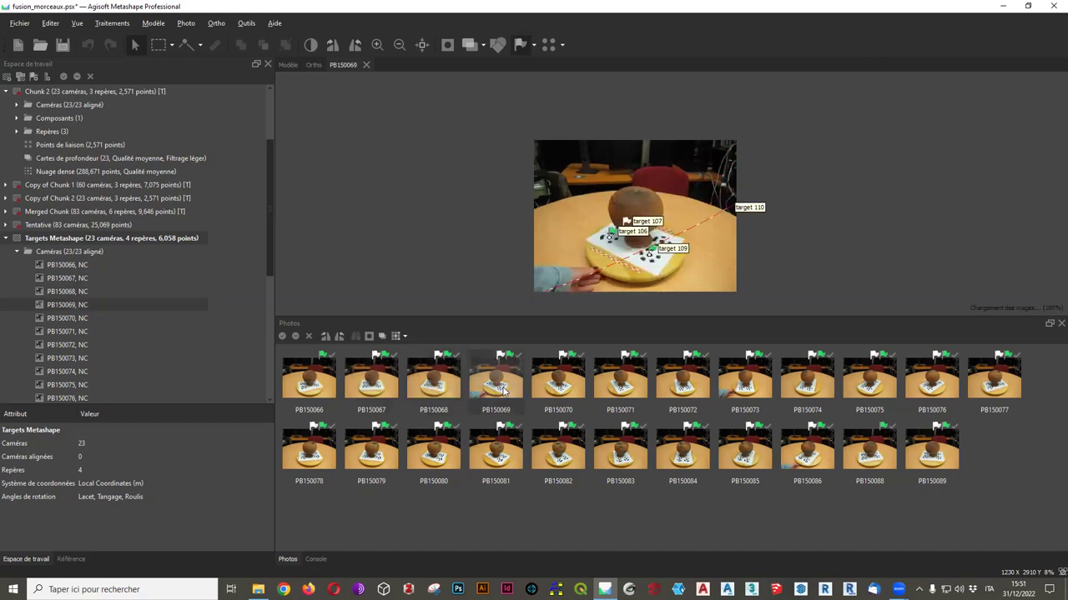
pyautogui.doubleClick(570, 394)
pyautogui.doubleClick(606, 379)
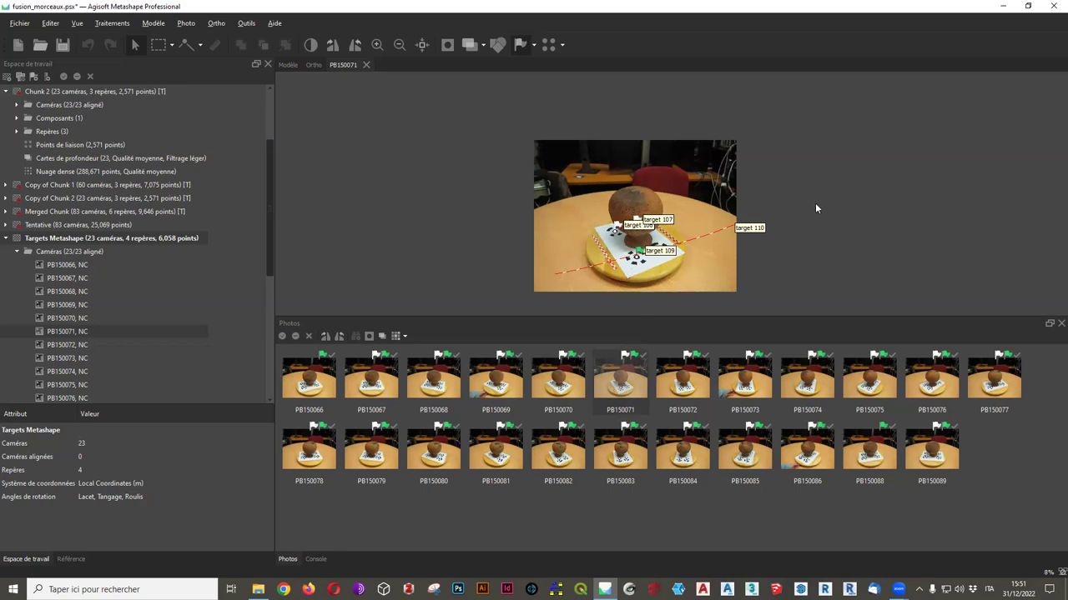
pyautogui.scroll(5, 706, 244)
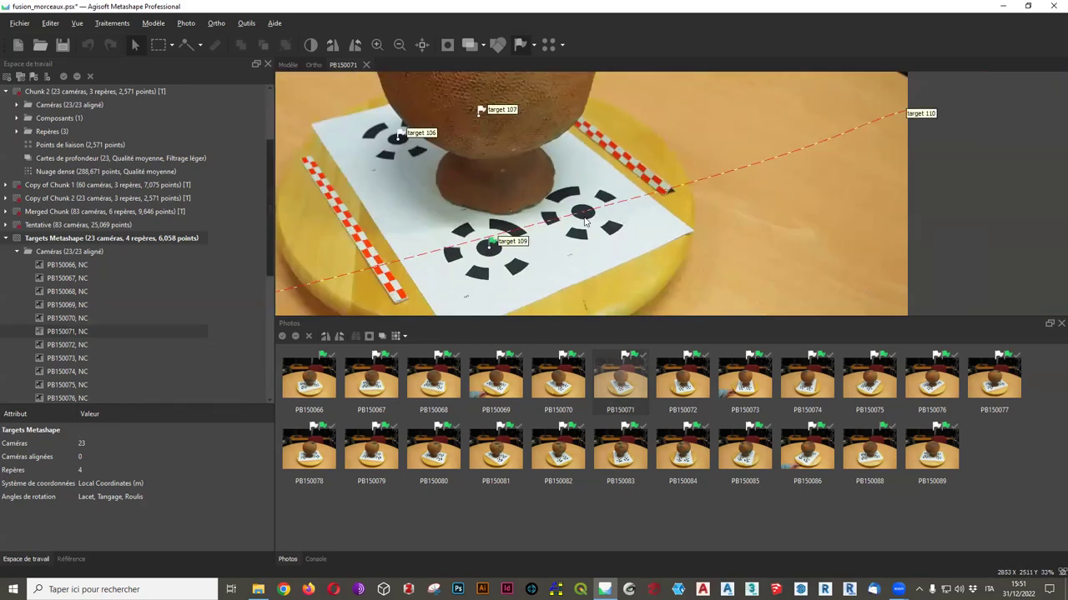
# Inspect the positions of targets 107, 106 and 109 and the guide line of target 110 in photo PB150067
pyautogui.doubleClick(371, 380)
pyautogui.scroll(5, 423, 195)
pyautogui.scroll(10, 348, 208)
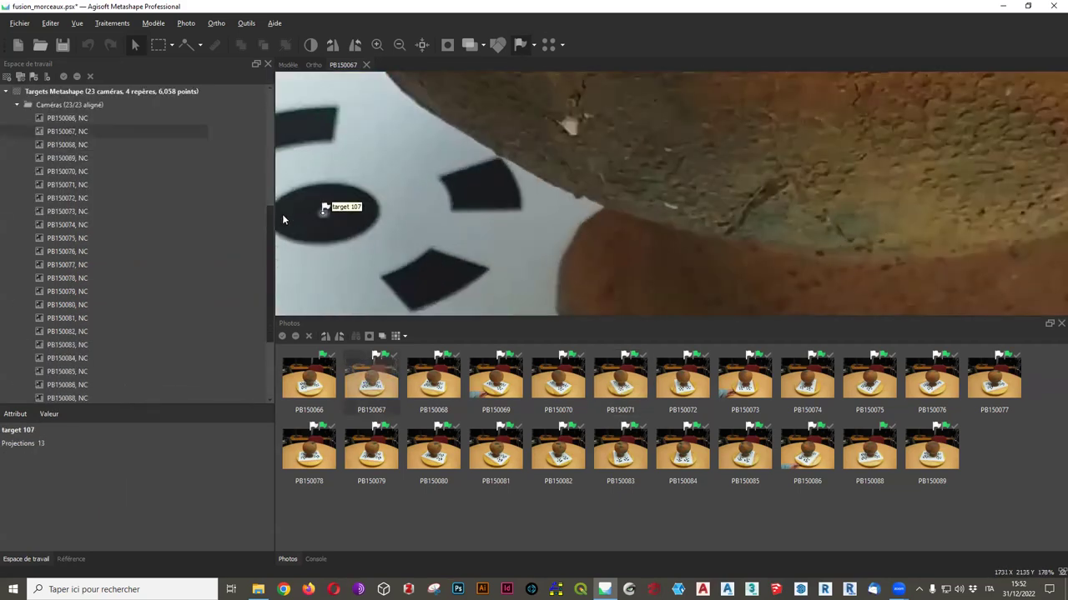
pyautogui.scroll(-15, 643, 273)
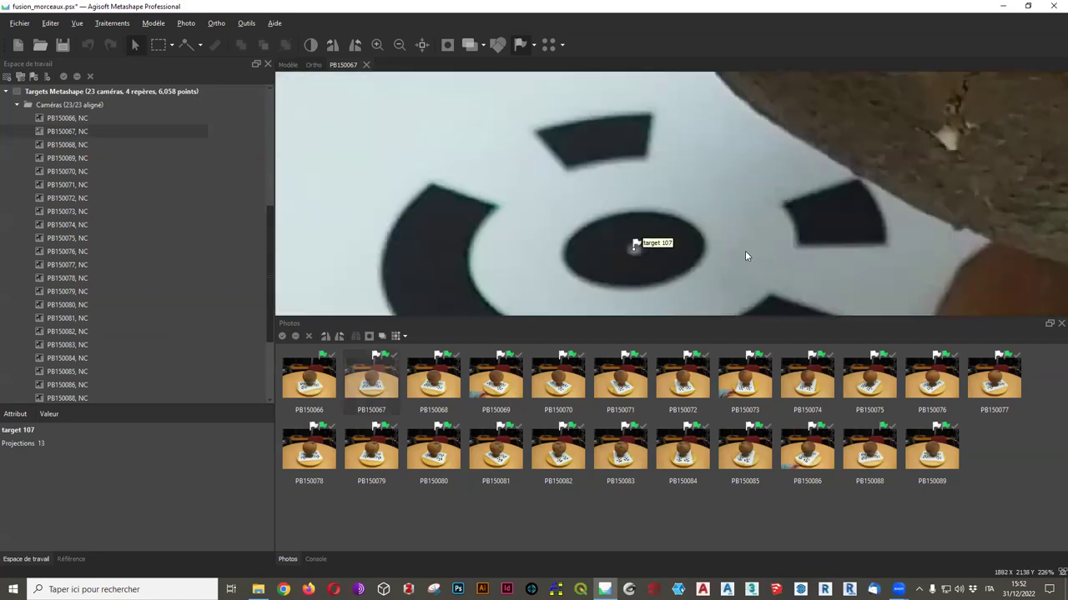
pyautogui.scroll(1, 589, 187)
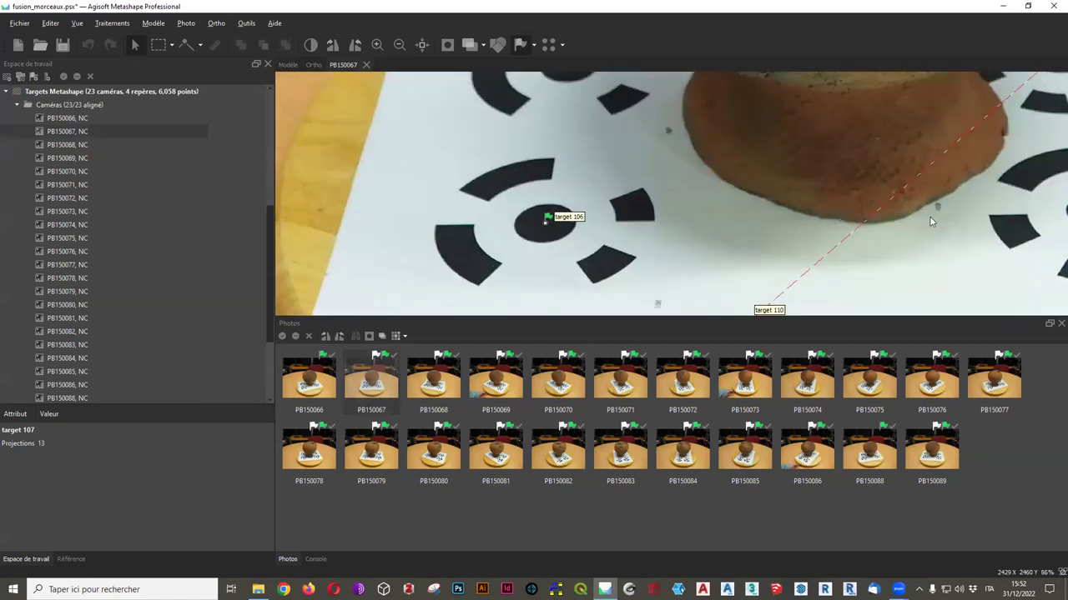
pyautogui.scroll(2, 918, 219)
pyautogui.scroll(2, 849, 218)
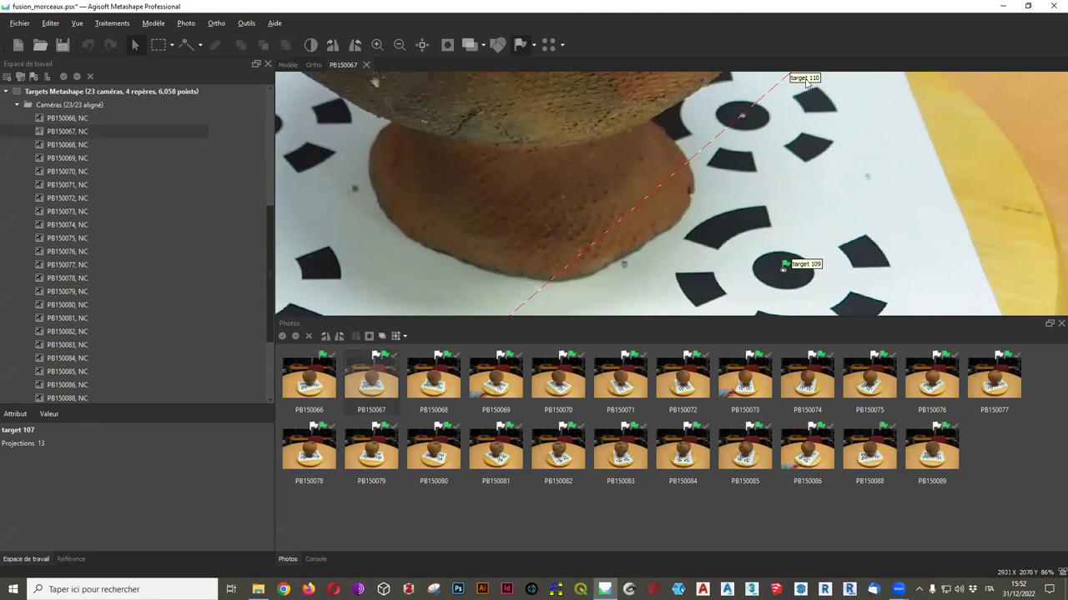
pyautogui.moveTo(790, 161); pyautogui.dragTo(801, 189)
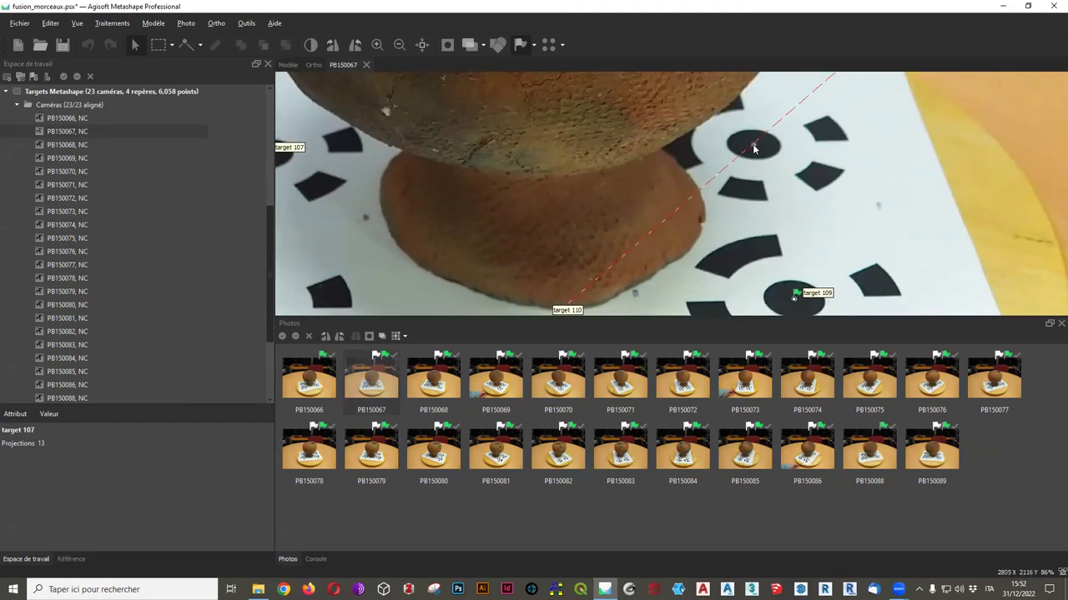
# Place the existing target 110 marker at the exact centre of its coded target in photo PB150067, and select photo PB150068
pyautogui.scroll(12, 749, 147)
pyautogui.scroll(2, 747, 144)
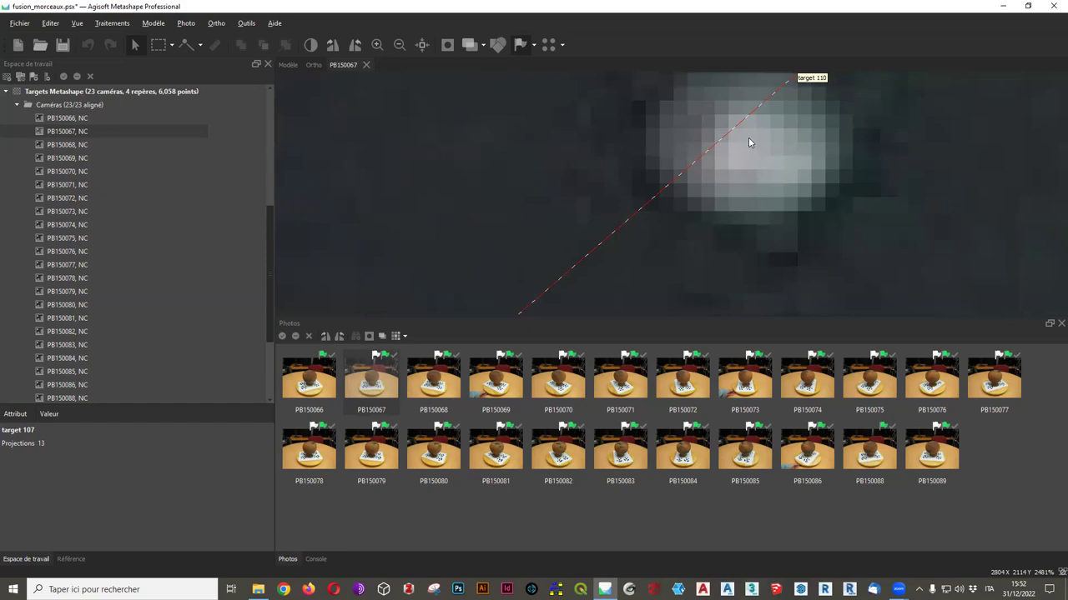
pyautogui.rightClick(748, 143)
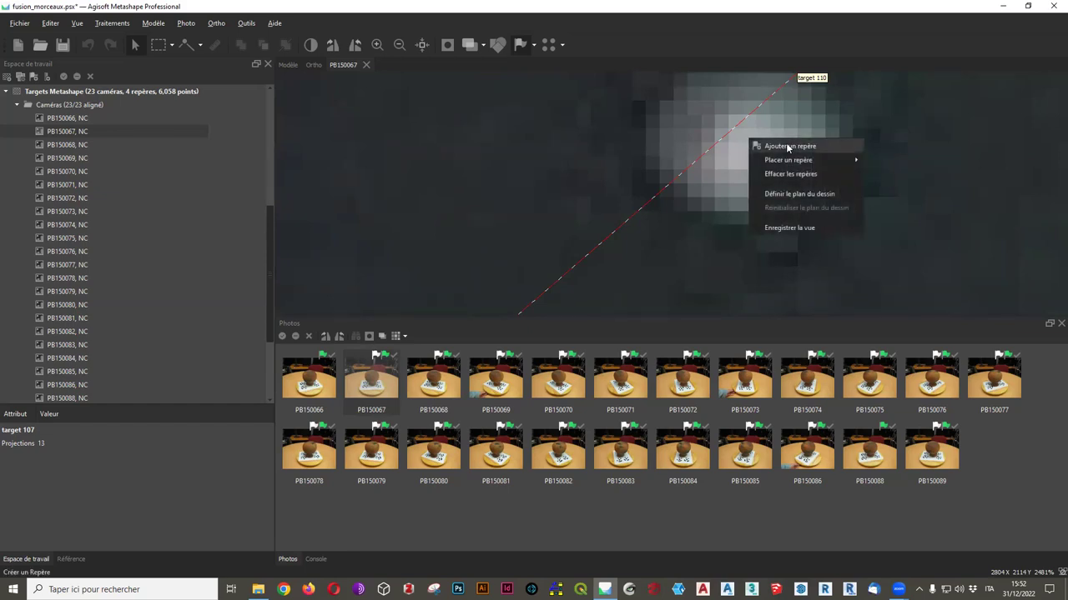
pyautogui.moveTo(785, 163)
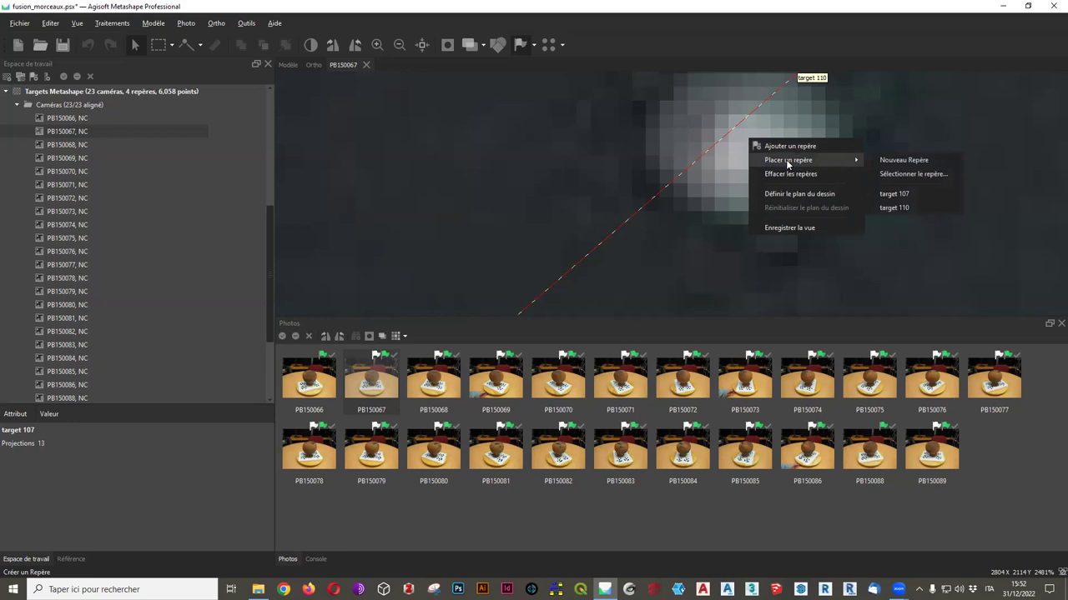
pyautogui.click(921, 207)
pyautogui.scroll(-6, 923, 206)
pyautogui.scroll(-5, 922, 193)
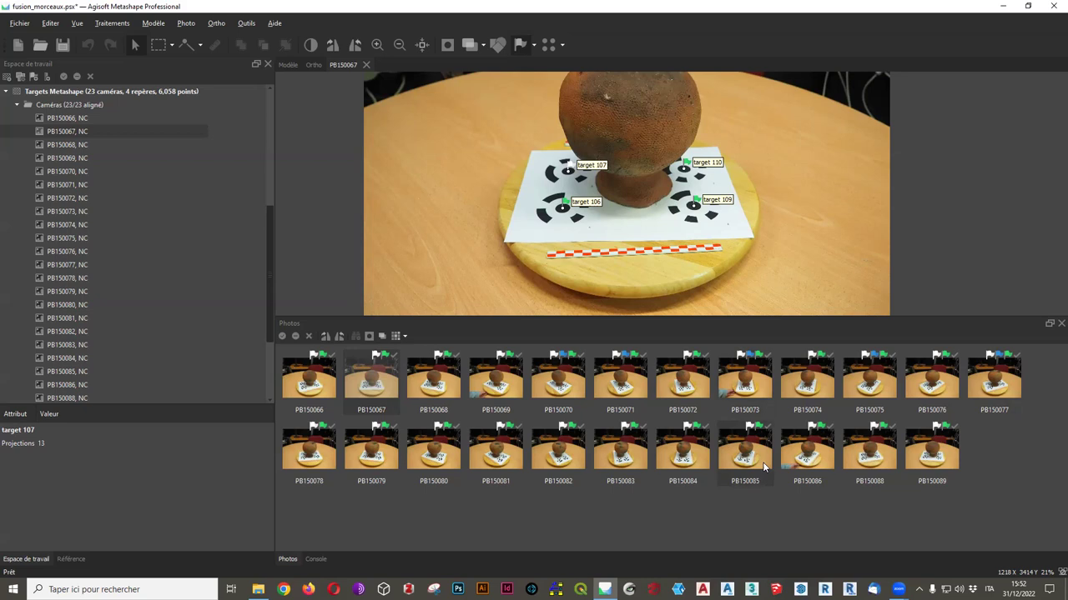
pyautogui.click(420, 384)
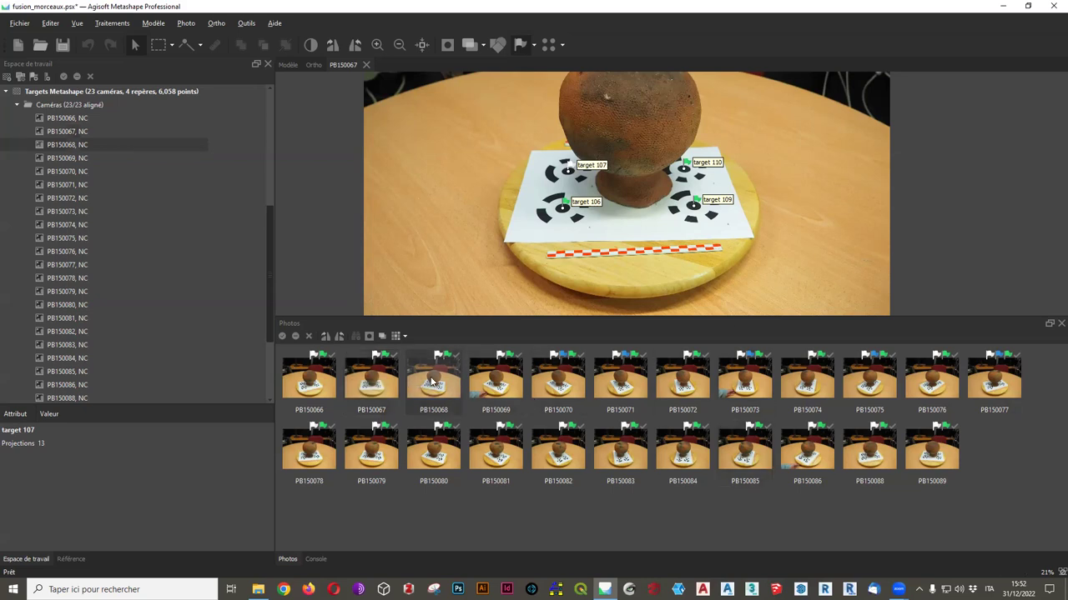
# Place the target 110 marker at the centre of its partly hidden coded target in photo PB150066
pyautogui.doubleClick(432, 382)
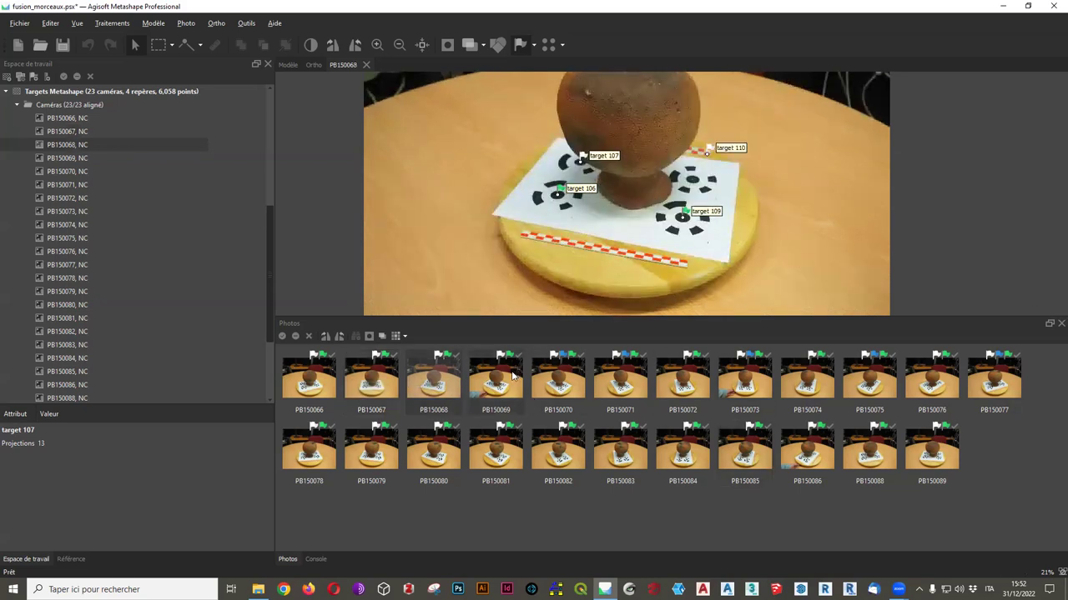
pyautogui.doubleClick(389, 386)
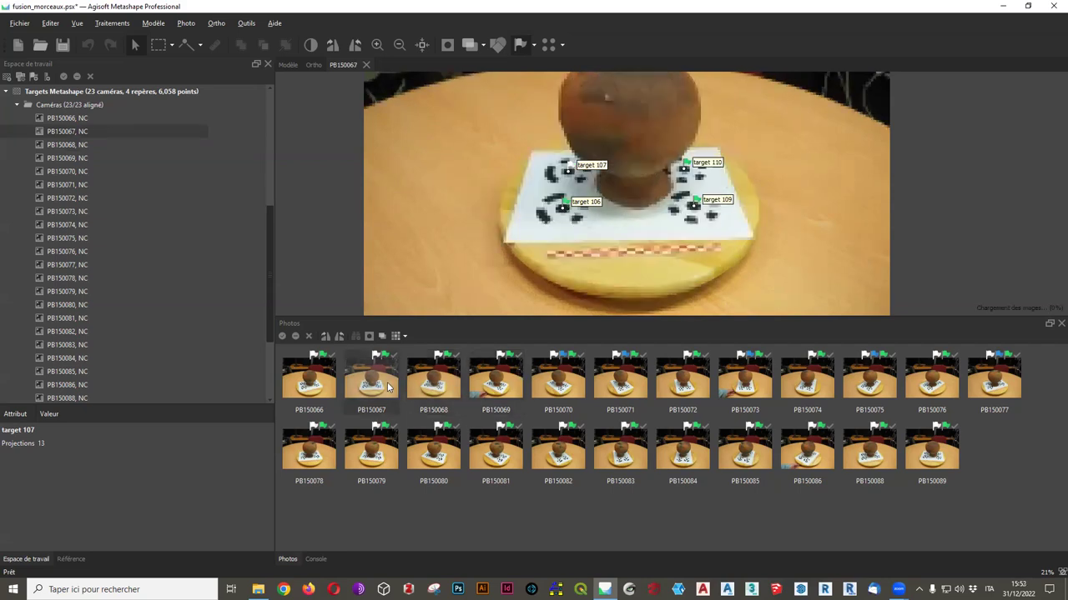
pyautogui.doubleClick(322, 388)
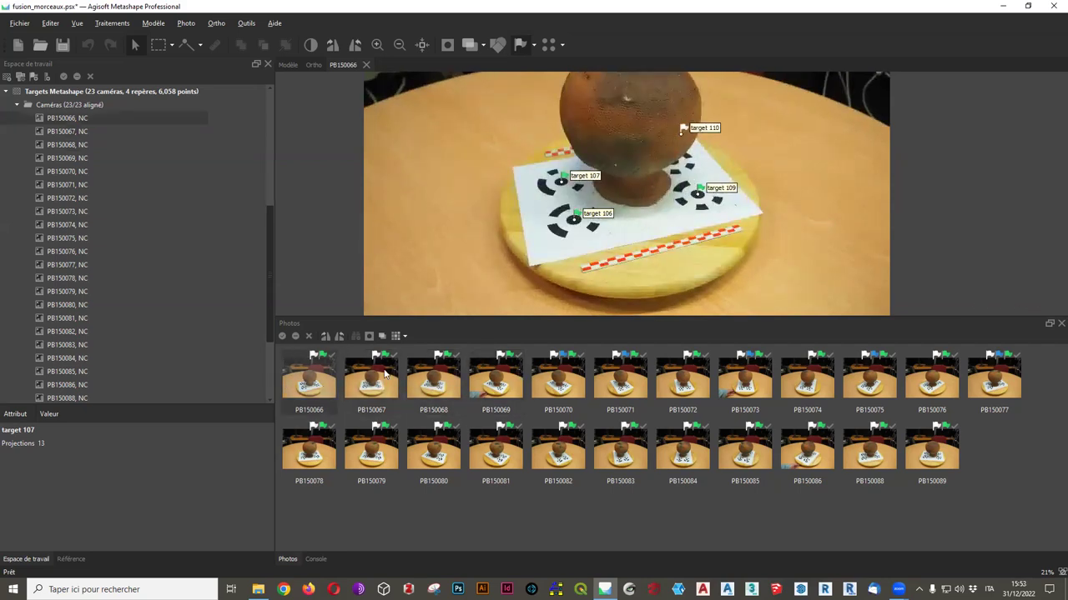
pyautogui.scroll(5, 680, 137)
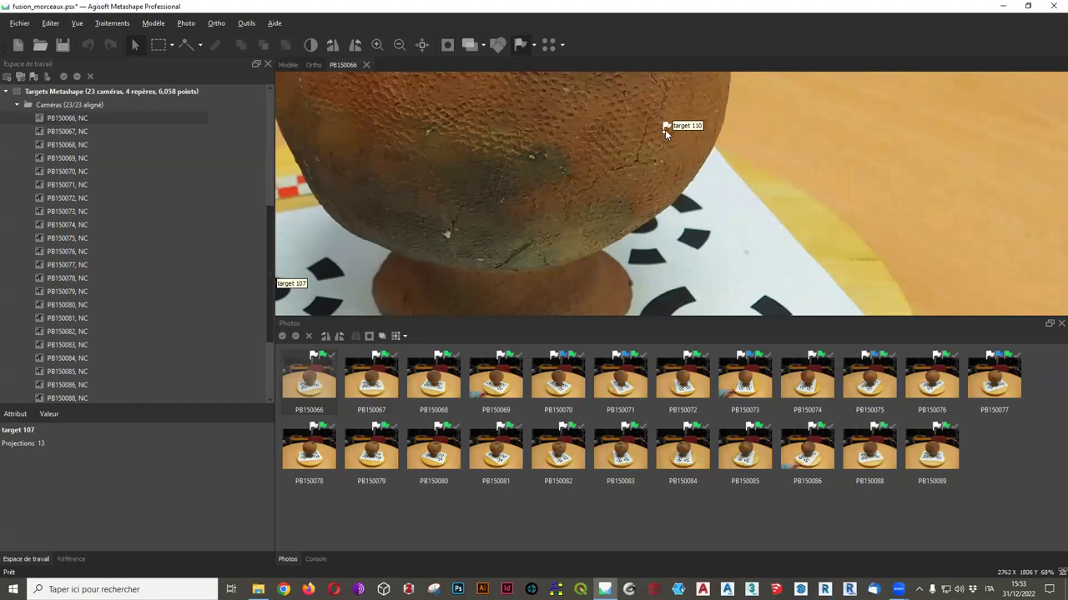
pyautogui.moveTo(663, 134); pyautogui.dragTo(640, 222)
# Move the target 110 marker onto the centre of its coded target in photos PB150068 and PB150069
pyautogui.doubleClick(432, 409)
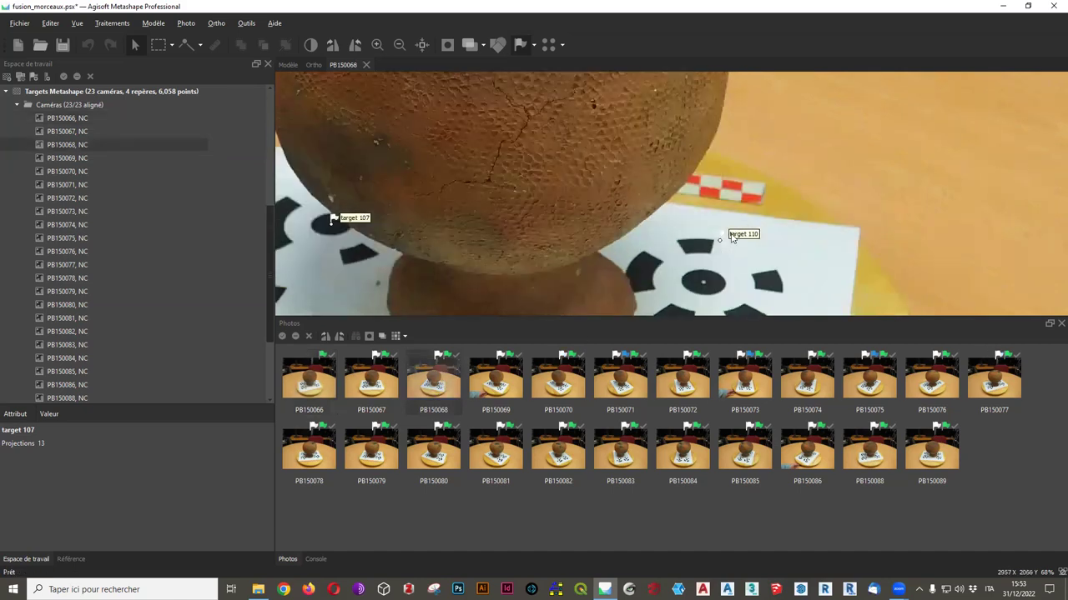
pyautogui.moveTo(723, 244)
pyautogui.mouseDown()
pyautogui.moveTo(704, 282)
pyautogui.moveTo(761, 77)
pyautogui.mouseUp()
pyautogui.doubleClick(492, 392)
pyautogui.moveTo(759, 139); pyautogui.dragTo(742, 171)
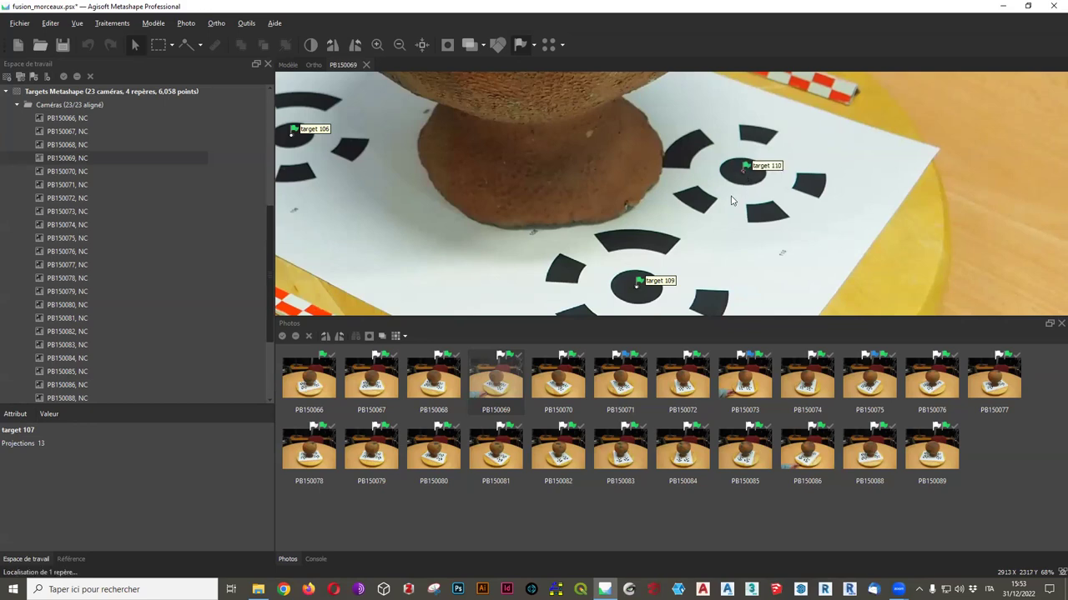
# Correct the target 110 marker to the exact centre of its coded target in photos PB150070 and PB150071
pyautogui.doubleClick(545, 386)
pyautogui.moveTo(751, 176); pyautogui.dragTo(739, 197)
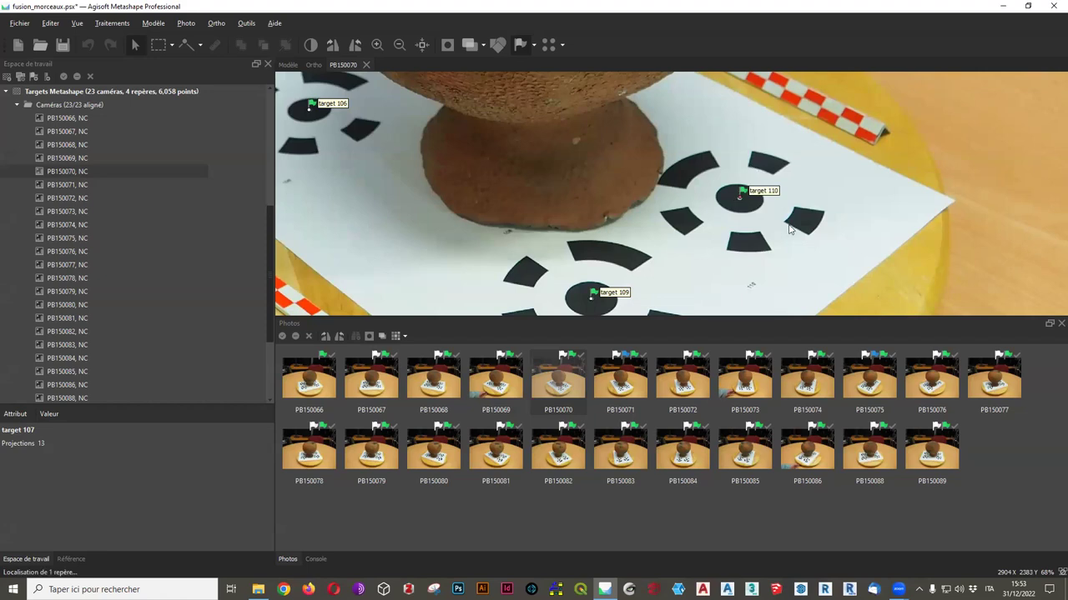
pyautogui.scroll(-8, 713, 267)
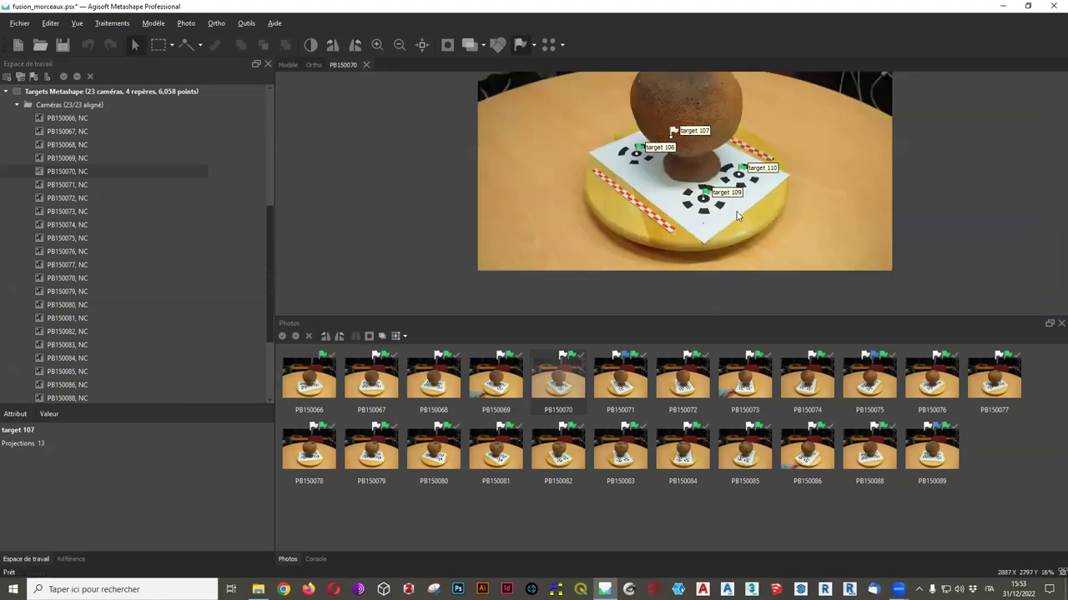
pyautogui.doubleClick(635, 390)
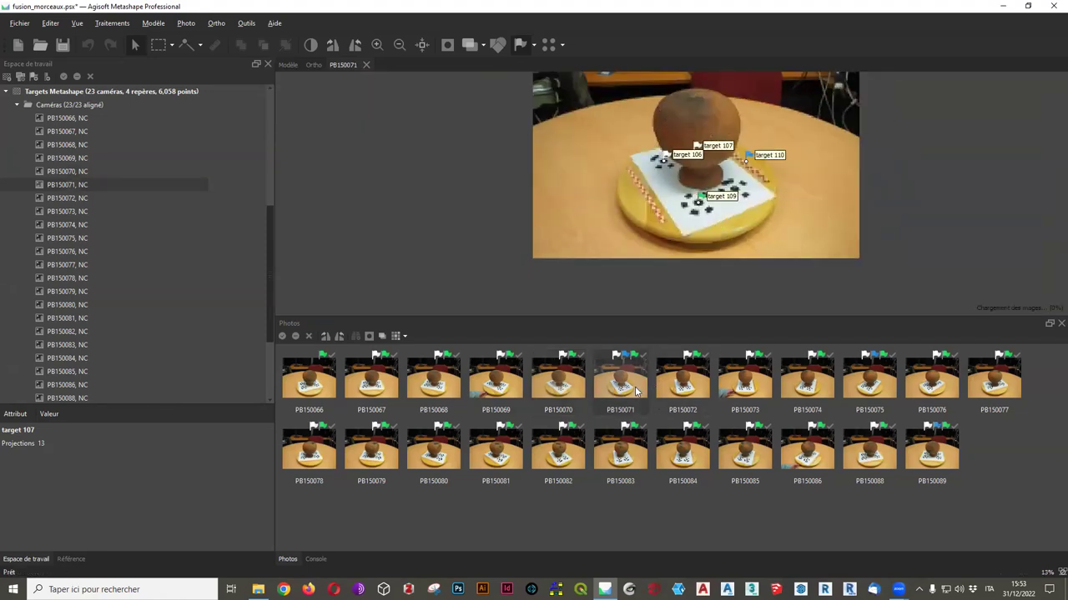
pyautogui.scroll(6, 742, 166)
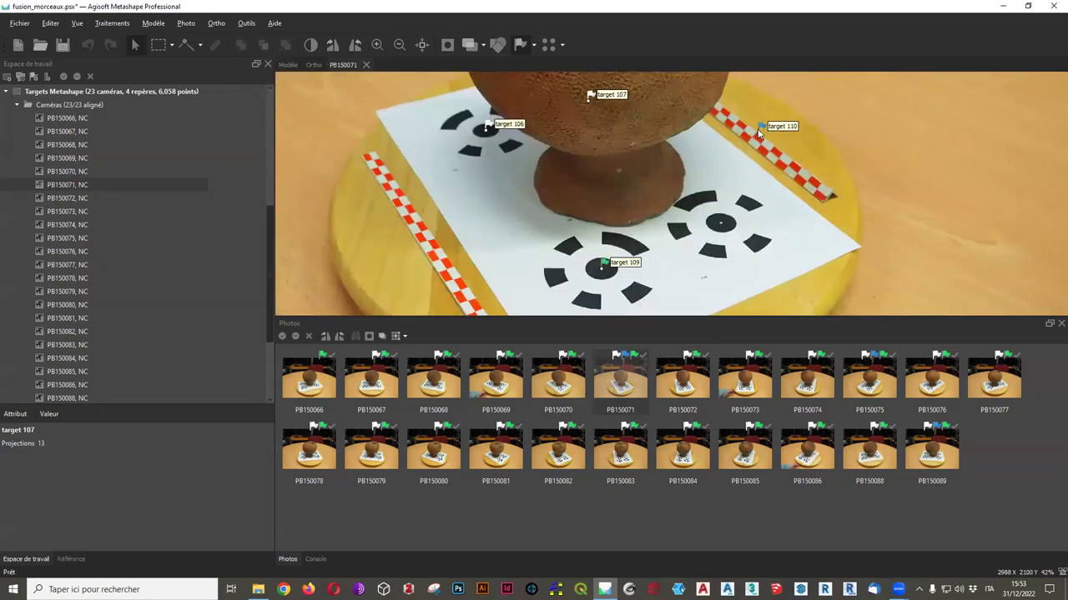
pyautogui.moveTo(759, 136); pyautogui.dragTo(722, 222)
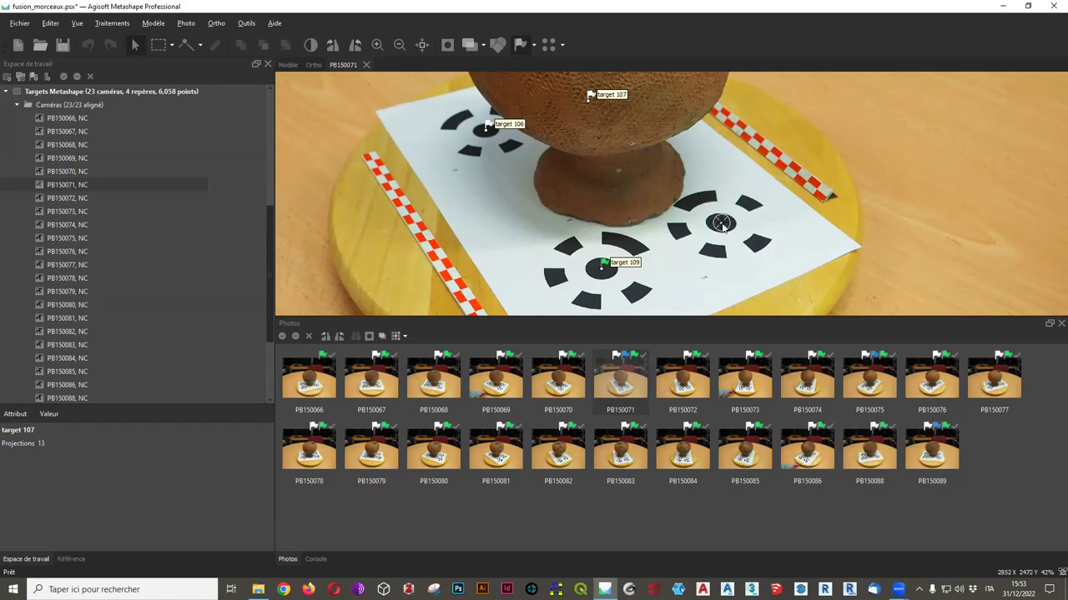
# Centre the target 110 marker precisely on its coded target in photos PB150073 and PB150075
pyautogui.doubleClick(743, 392)
pyautogui.scroll(8, 690, 279)
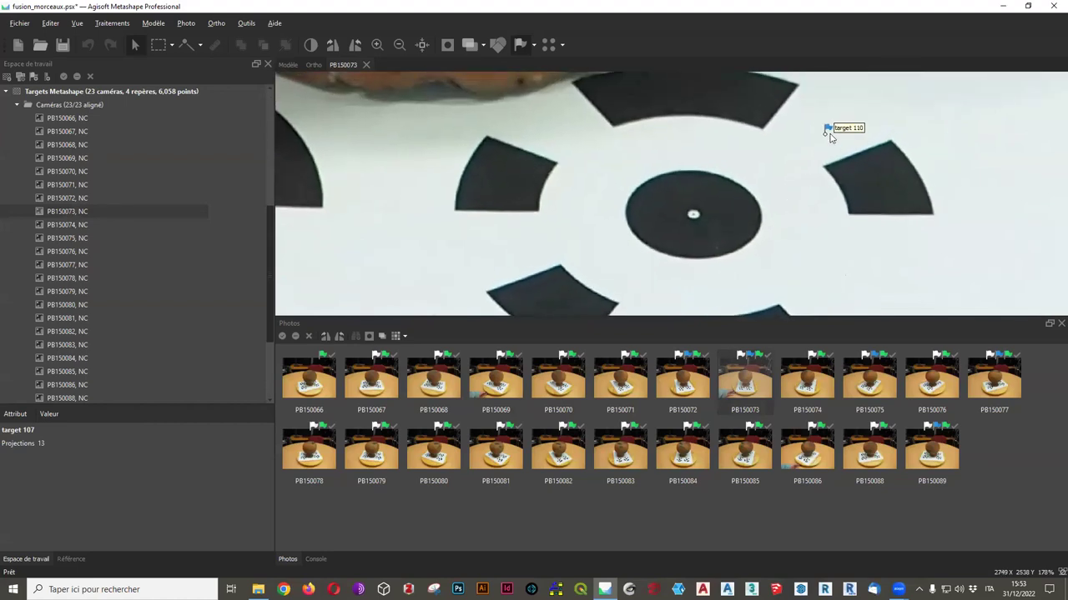
pyautogui.moveTo(826, 131)
pyautogui.mouseDown()
pyautogui.moveTo(687, 211)
pyautogui.moveTo(694, 217)
pyautogui.moveTo(682, 205)
pyautogui.mouseUp()
pyautogui.scroll(12, 694, 216)
pyautogui.press('pagedown')
pyautogui.scroll(-10, 667, 154)
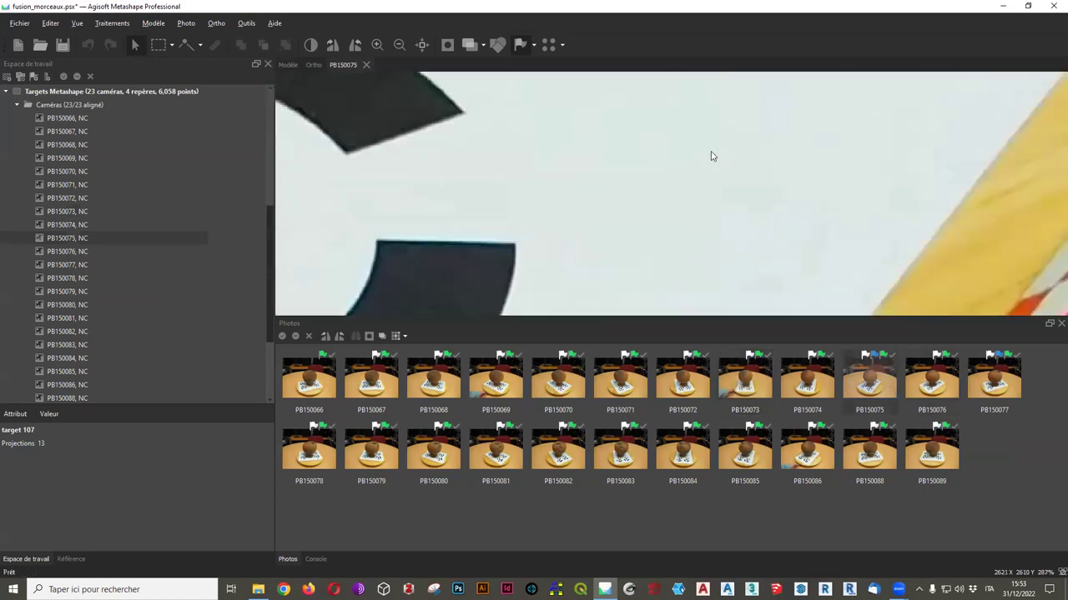
pyautogui.scroll(4, 589, 172)
pyautogui.moveTo(569, 172)
pyautogui.mouseDown()
pyautogui.moveTo(693, 167)
pyautogui.moveTo(676, 165)
pyautogui.mouseUp()
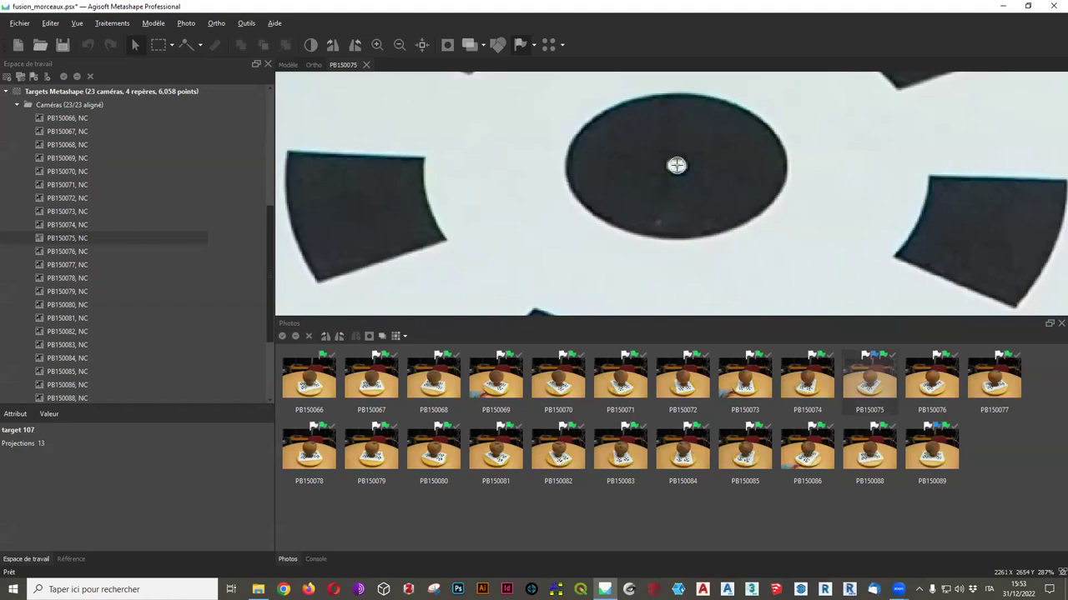
# Place the target 110 marker at the centre of its coded target in photo PB150076
pyautogui.scroll(-8, 693, 175)
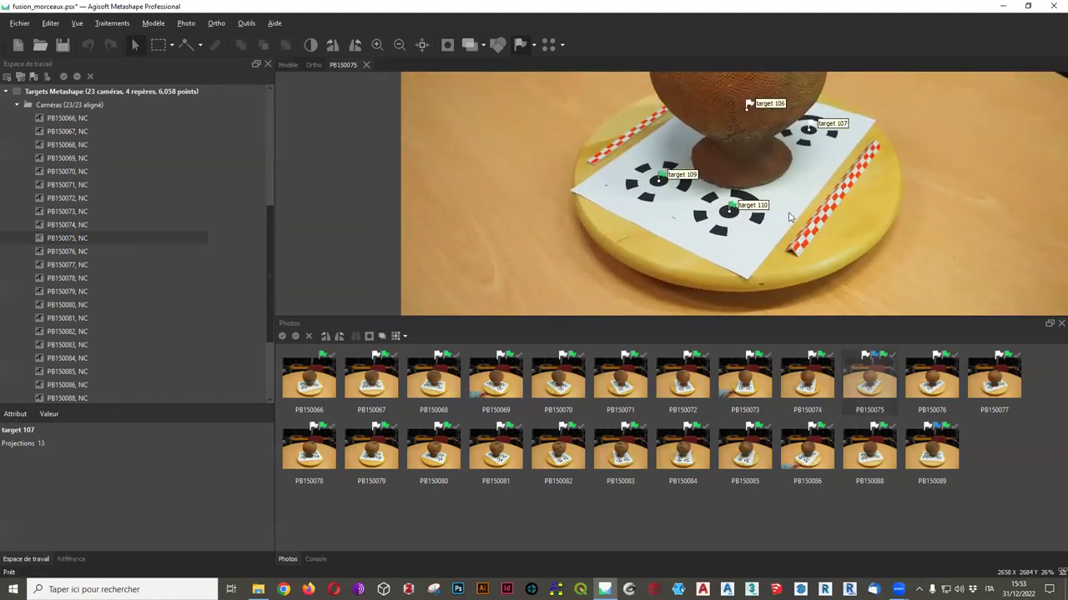
pyautogui.doubleClick(939, 380)
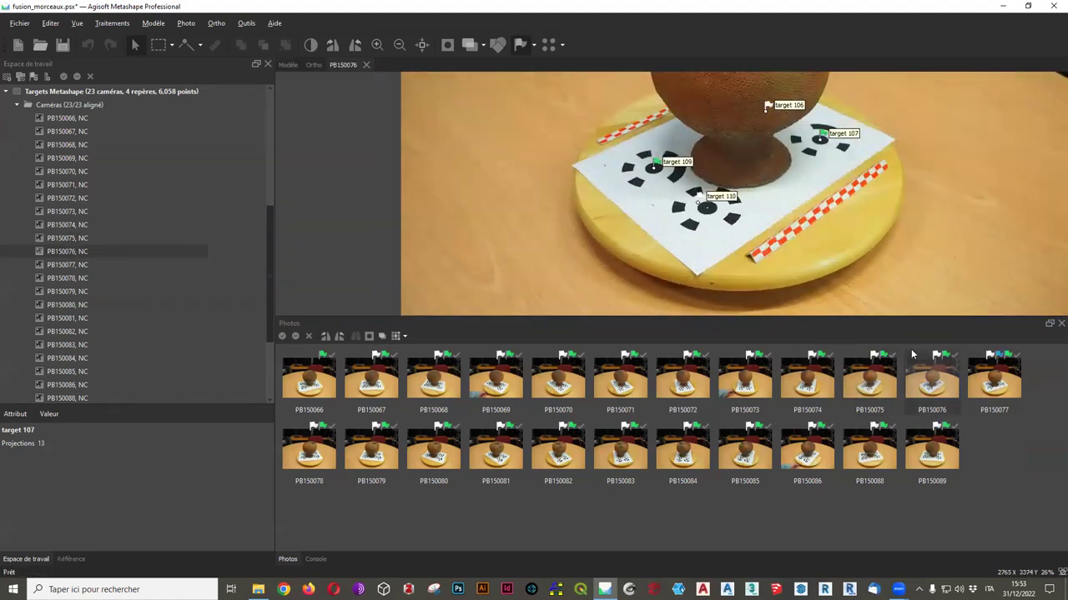
pyautogui.scroll(3, 705, 209)
pyautogui.click(730, 221)
pyautogui.scroll(-7, 846, 213)
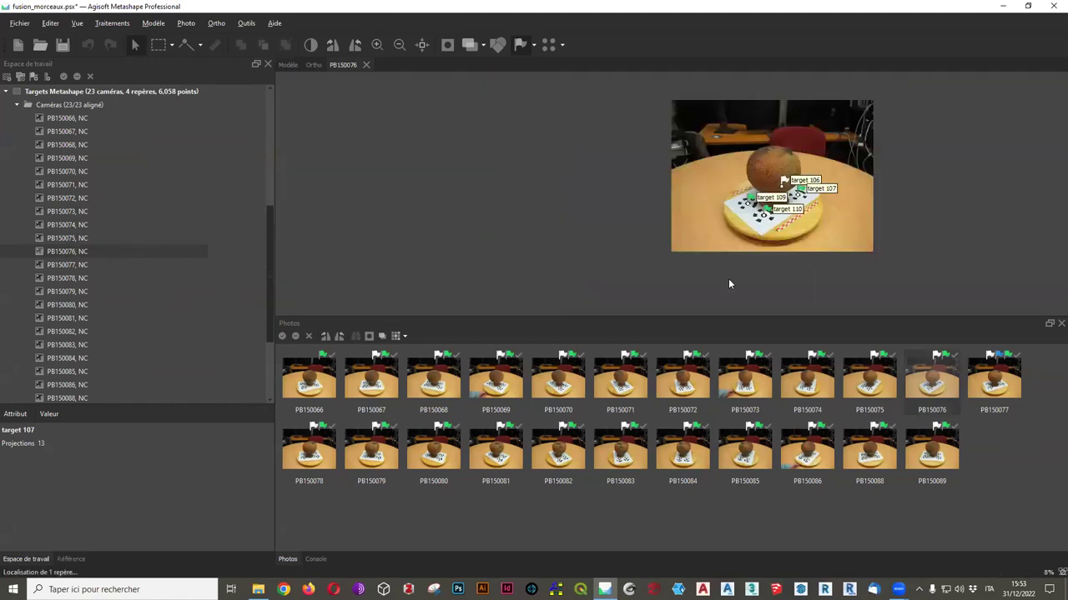
pyautogui.scroll(4, 125, 172)
pyautogui.scroll(-3, 97, 209)
# Save the project, then disable the Targets Metashape chunk and collapse it in the workspace
pyautogui.click(17, 147)
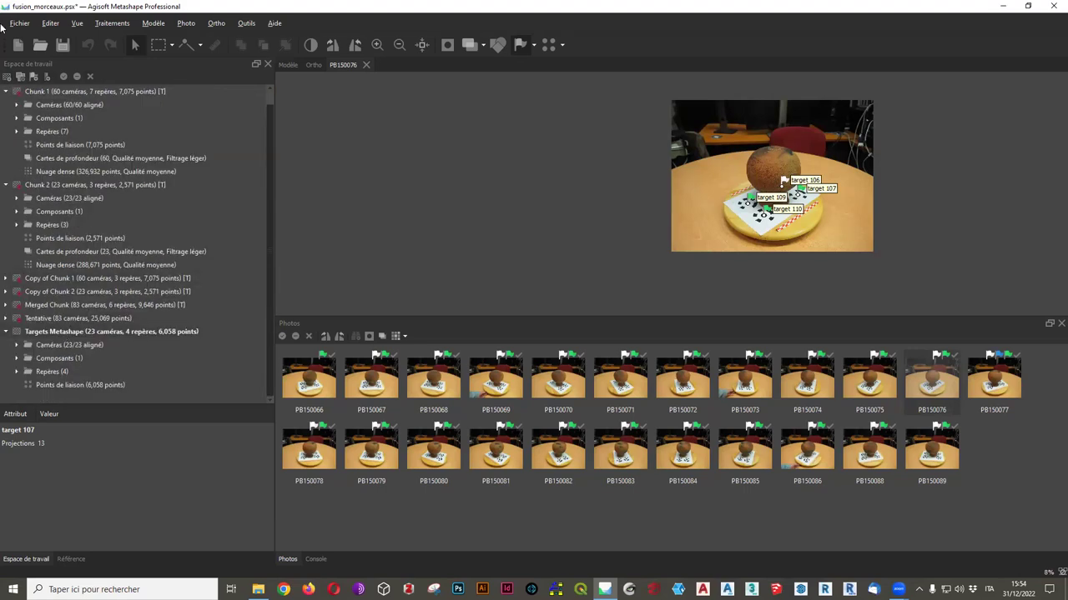
pyautogui.click(42, 333)
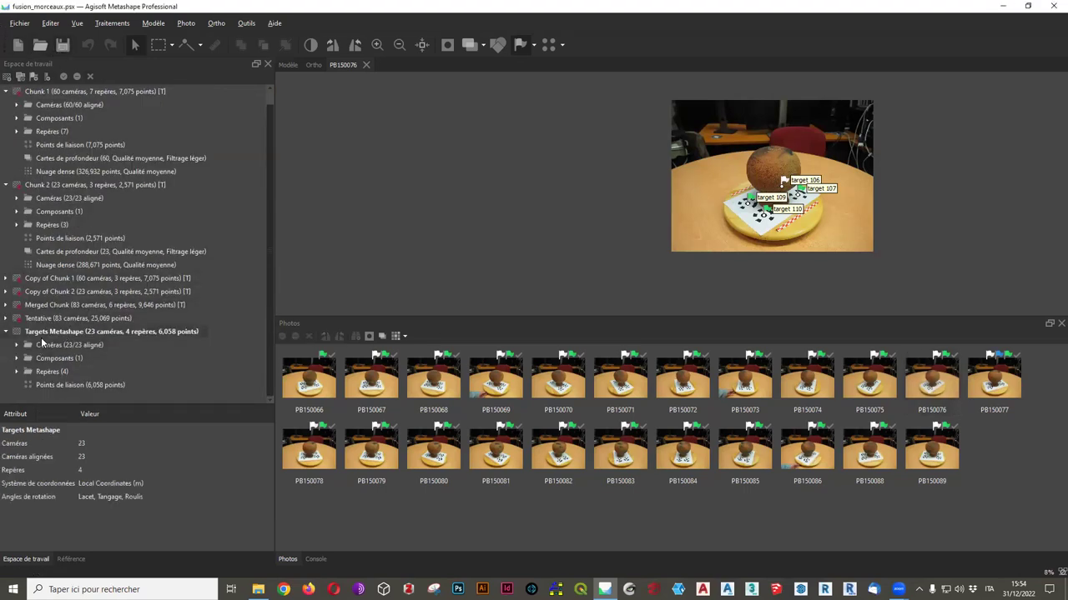
pyautogui.rightClick(65, 335)
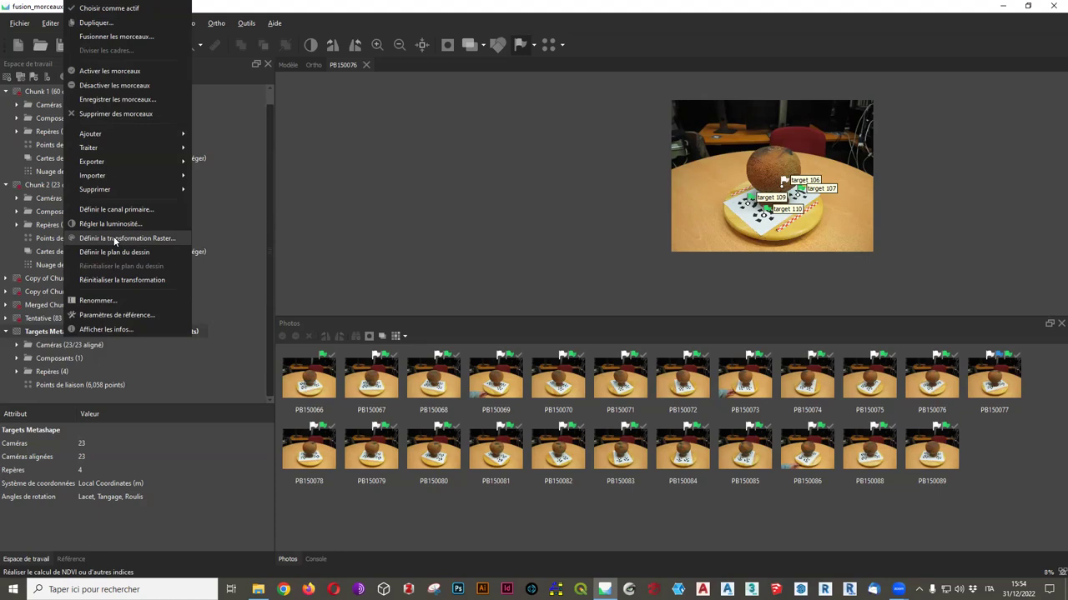
pyautogui.click(137, 85)
pyautogui.scroll(1, 47, 201)
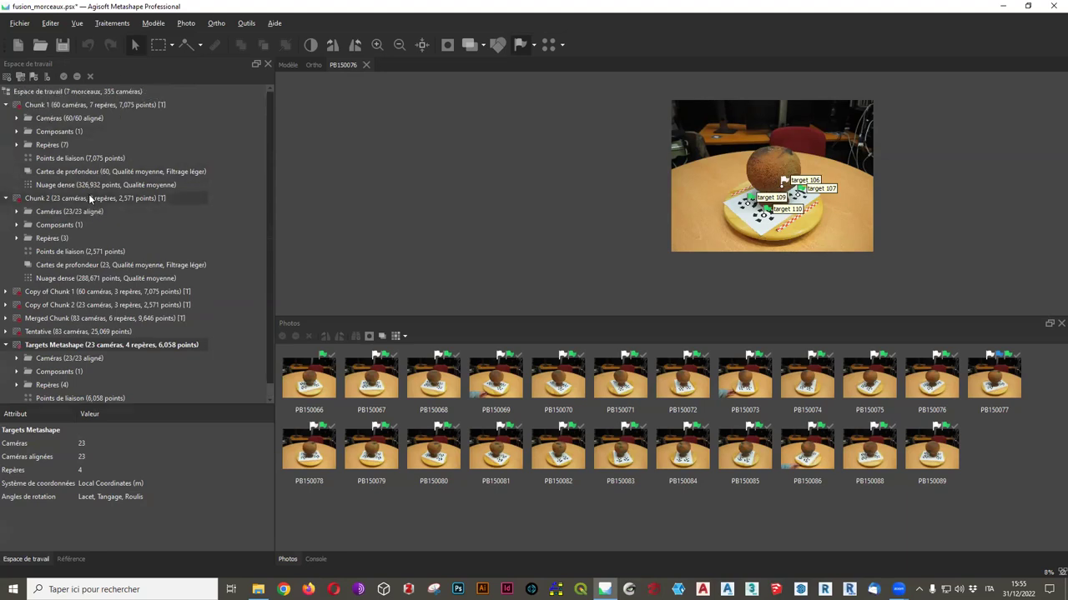
pyautogui.click(6, 344)
# Make Chunk 1 the active chunk and enable Chunk 1 and Chunk 2
pyautogui.click(43, 106)
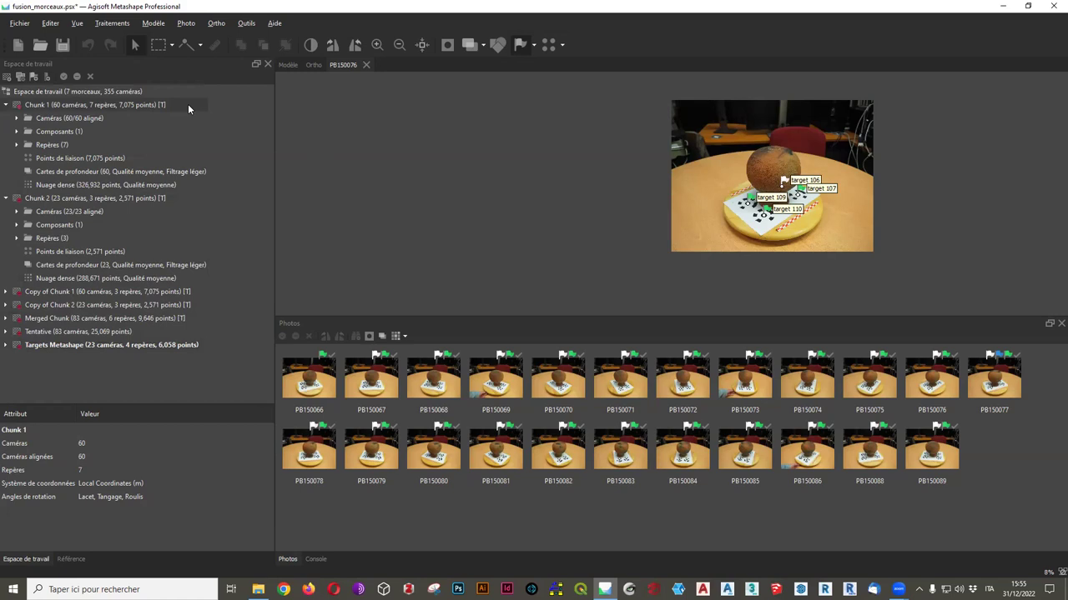
pyautogui.doubleClick(81, 106)
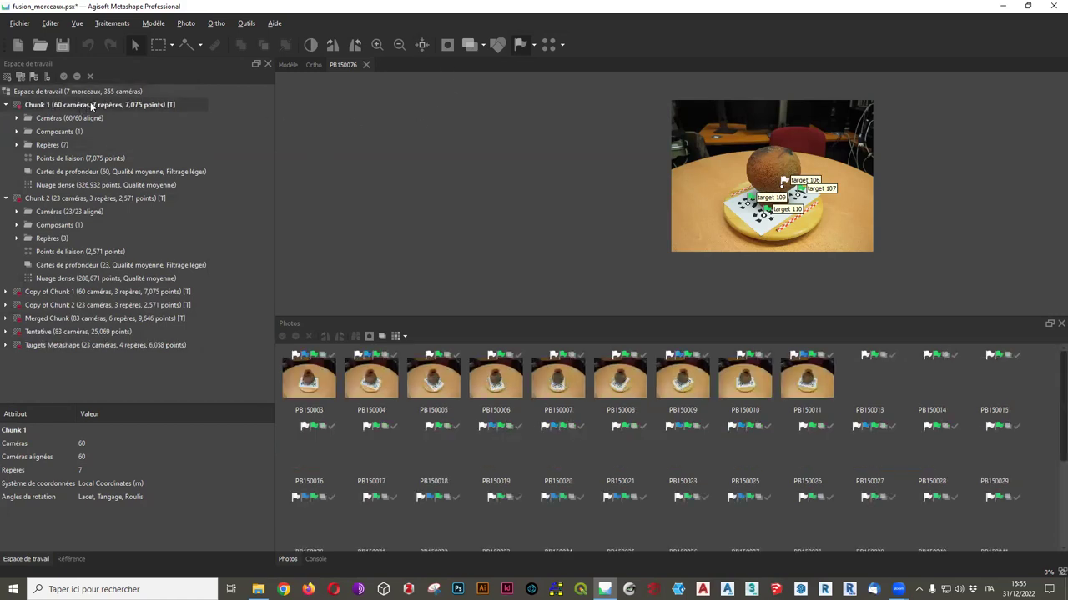
pyautogui.rightClick(90, 103)
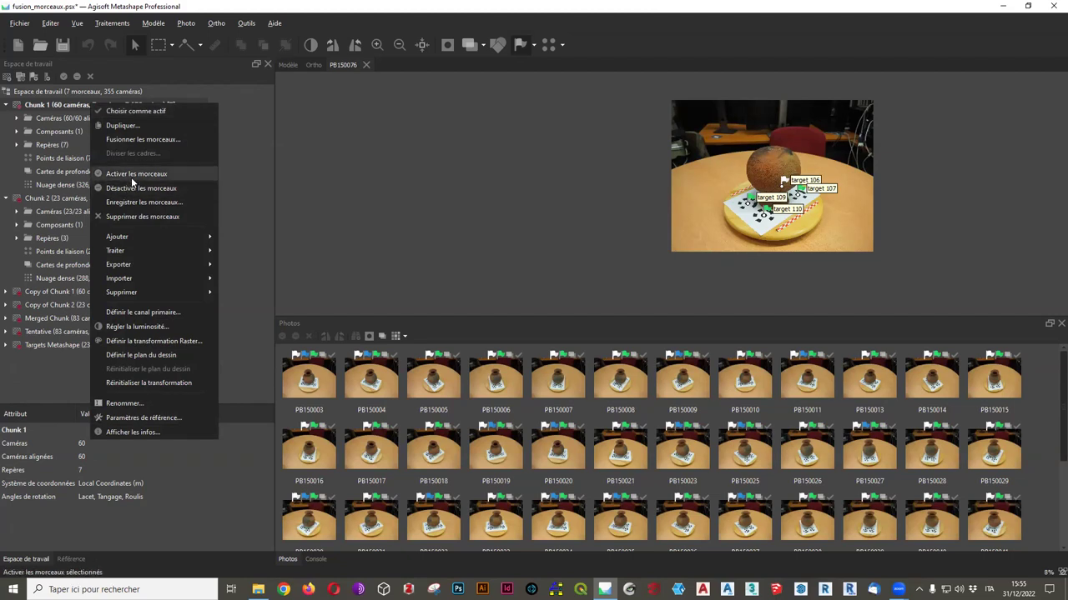
pyautogui.click(67, 201)
pyautogui.rightClick(67, 204)
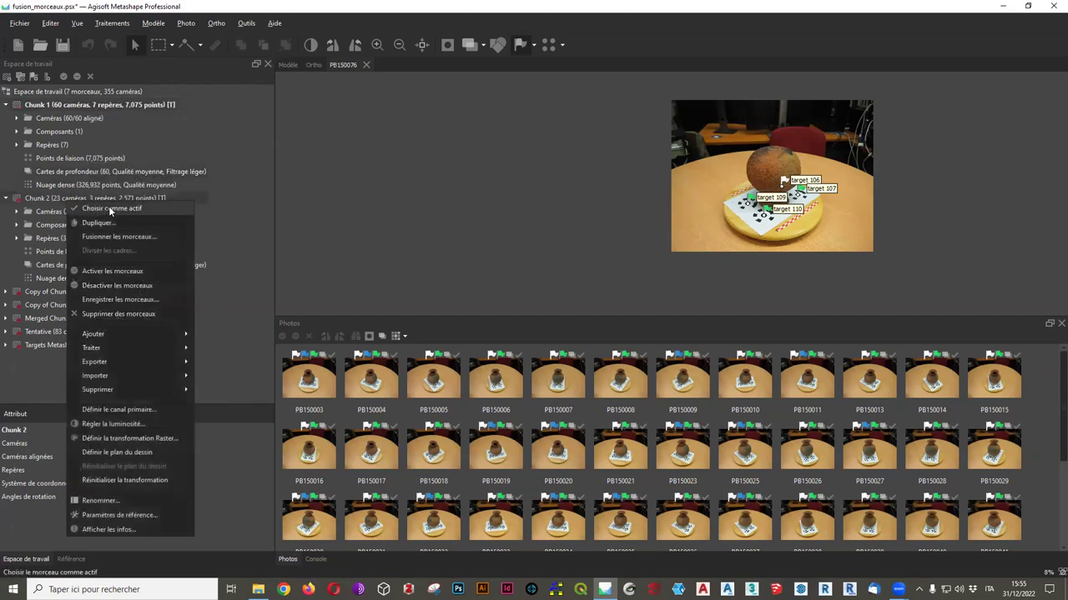
pyautogui.press('Escape')
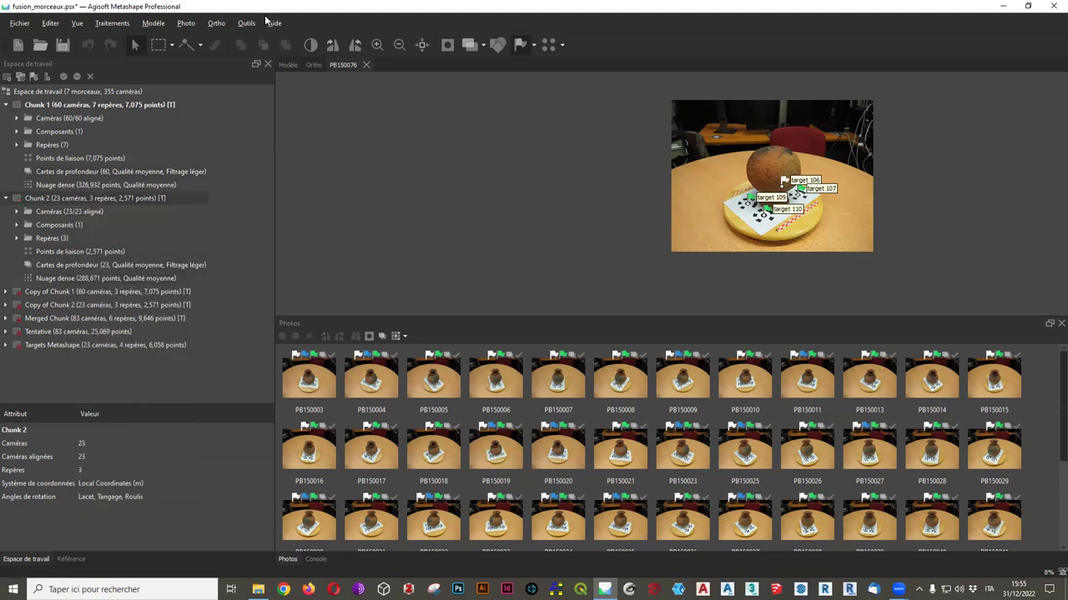
# Close photo PB150076 and display the dense cloud of Chunk 1 in the model view
pyautogui.click(365, 65)
pyautogui.moveTo(734, 171); pyautogui.dragTo(697, 167)
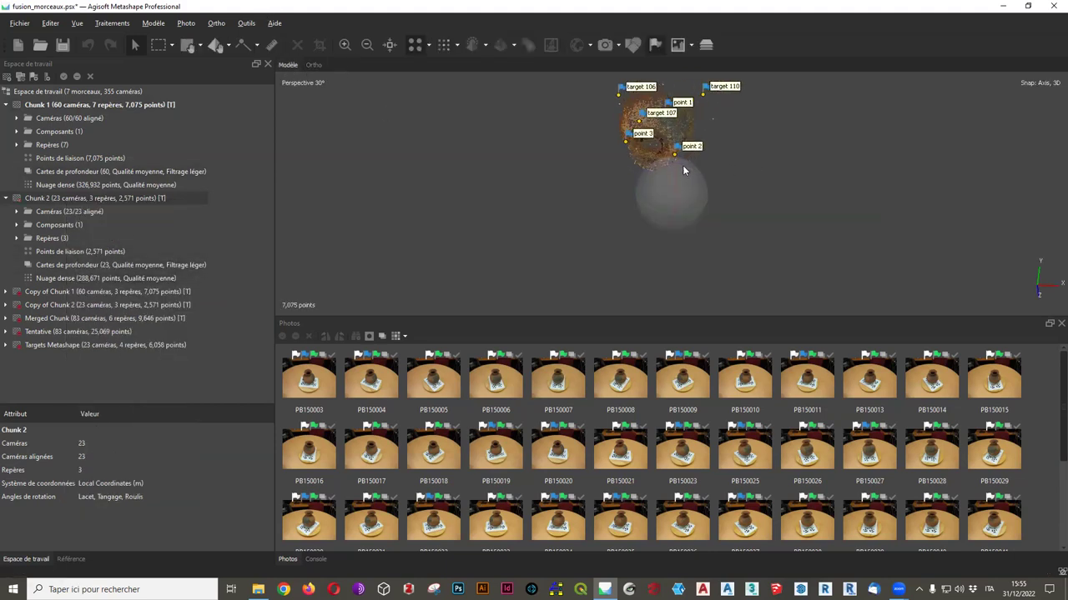
pyautogui.click(68, 106)
pyautogui.doubleClick(91, 185)
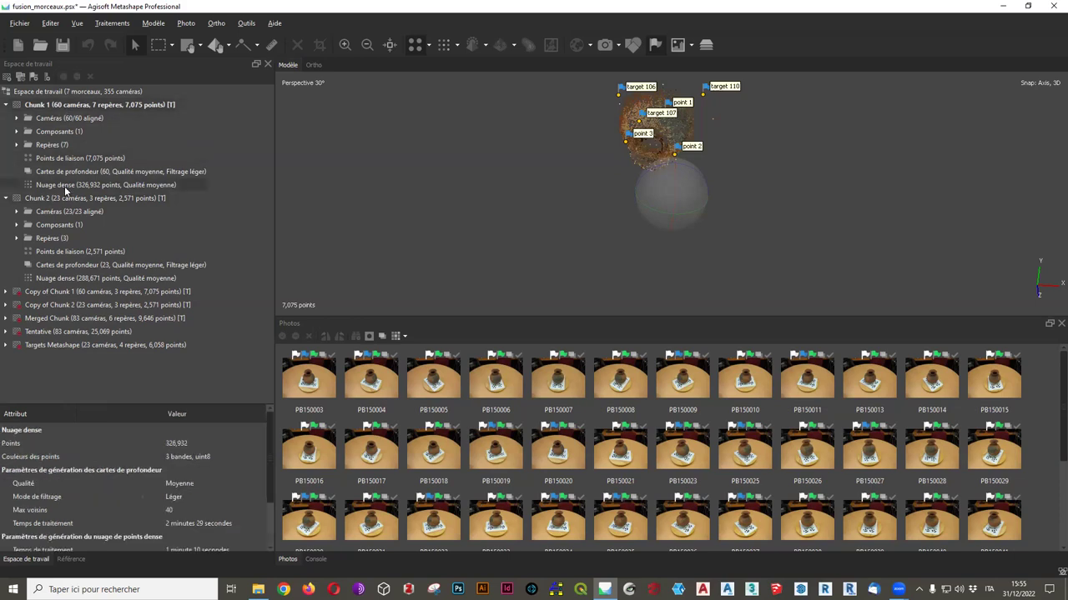
pyautogui.moveTo(645, 181); pyautogui.dragTo(669, 182)
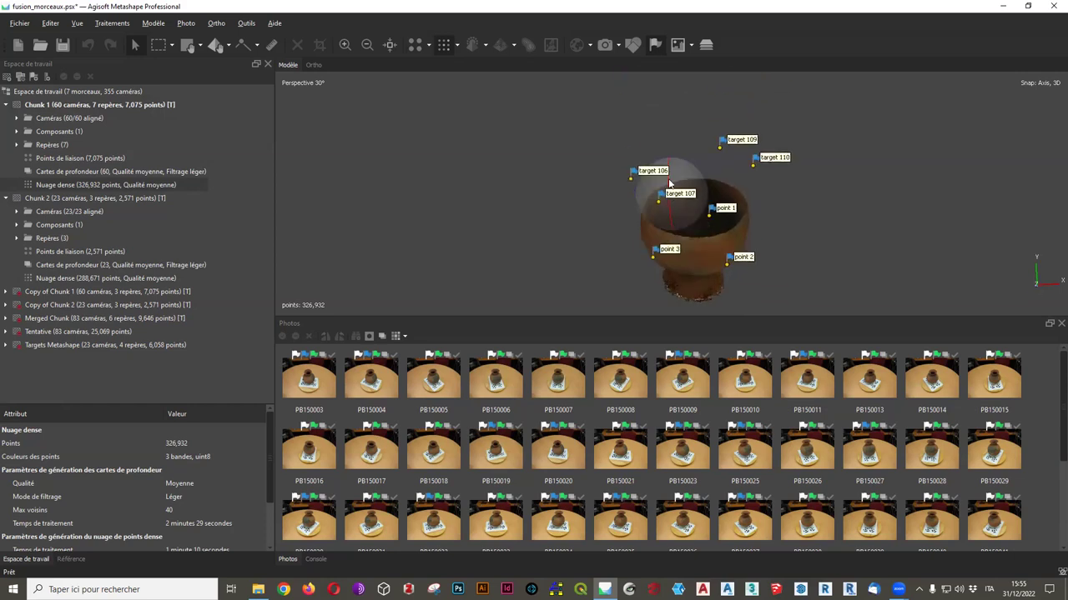
# Show the camera positions around the vase and compare the tie points of Chunk 1 with its dense cloud
pyautogui.click(605, 47)
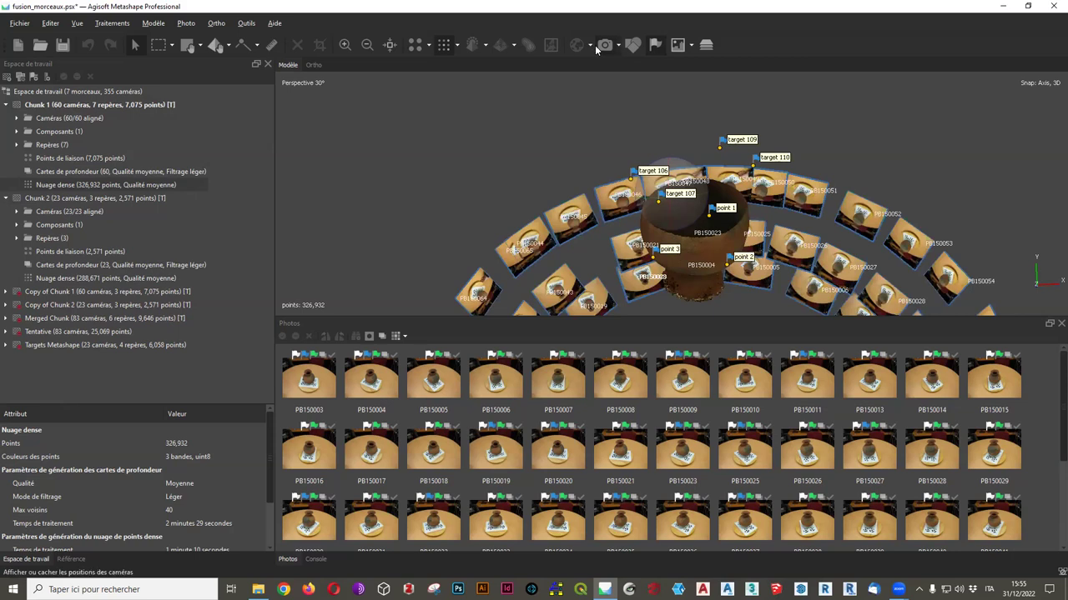
pyautogui.moveTo(687, 277); pyautogui.dragTo(678, 197)
pyautogui.click(50, 161)
pyautogui.click(51, 161)
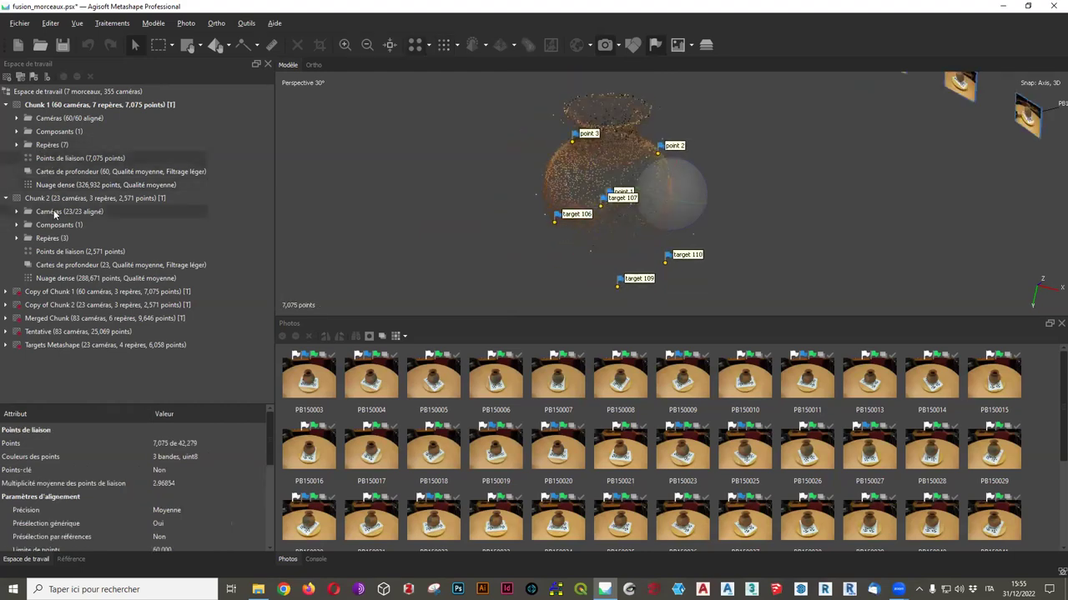
pyautogui.click(71, 172)
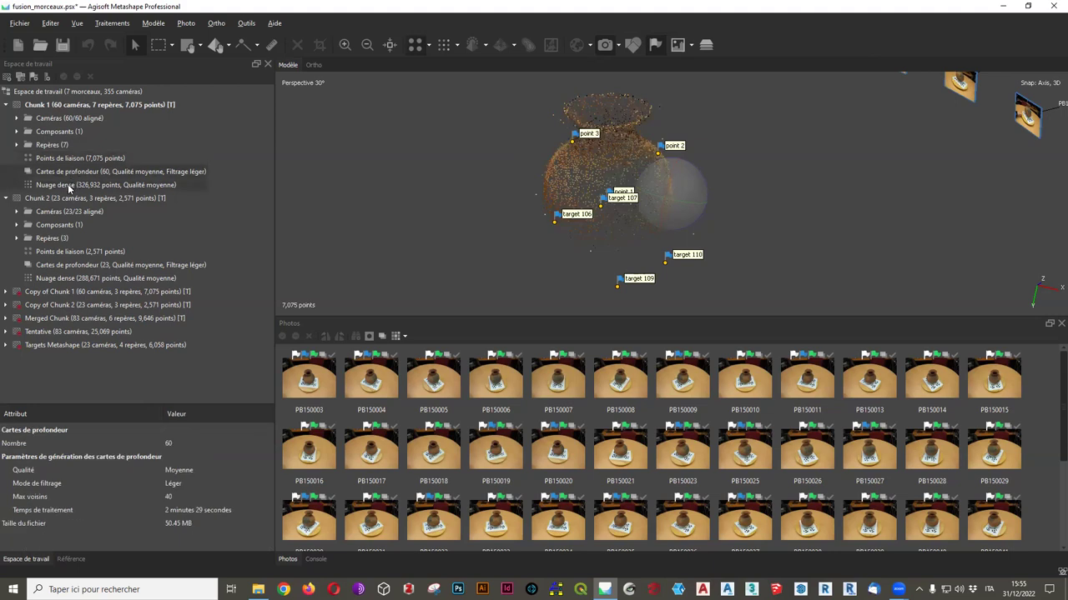
pyautogui.click(68, 184)
pyautogui.moveTo(659, 250)
pyautogui.mouseDown()
pyautogui.moveTo(677, 191)
pyautogui.moveTo(674, 211)
pyautogui.moveTo(689, 210)
pyautogui.moveTo(670, 215)
pyautogui.moveTo(702, 216)
pyautogui.moveTo(691, 240)
pyautogui.moveTo(680, 196)
pyautogui.moveTo(667, 194)
pyautogui.moveTo(649, 210)
pyautogui.moveTo(667, 231)
pyautogui.mouseUp()
# Examine the markers in photo PB150006 and around the dense cloud of Chunk 1 from several sides, including from above
pyautogui.doubleClick(508, 396)
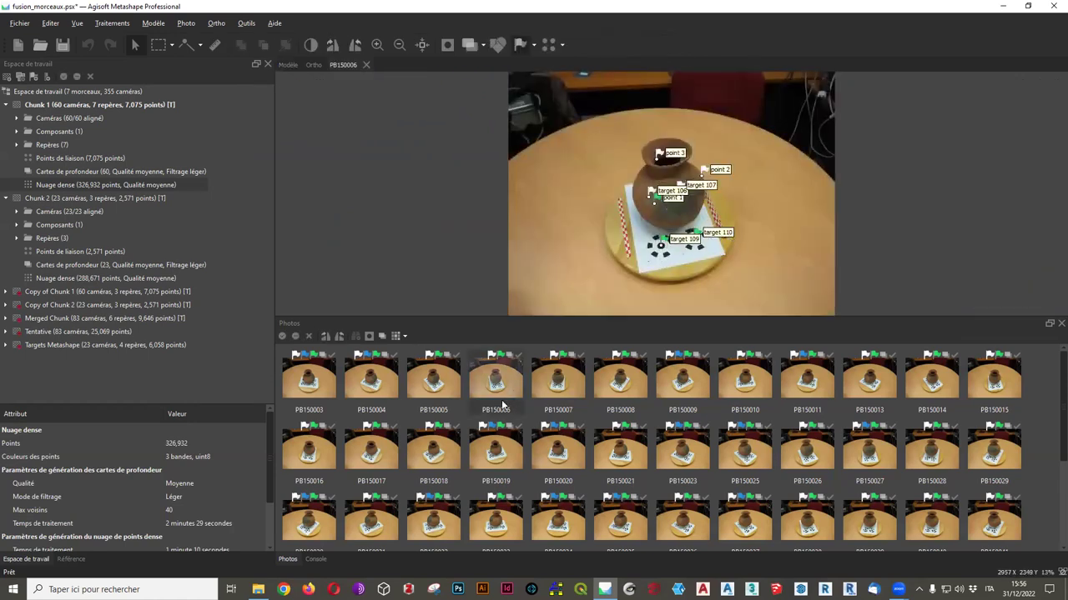
pyautogui.click(288, 64)
pyautogui.scroll(5, 672, 199)
pyautogui.moveTo(672, 199); pyautogui.dragTo(511, 196)
pyautogui.scroll(3, 683, 198)
pyautogui.scroll(5, 637, 159)
pyautogui.moveTo(637, 159)
pyautogui.mouseDown()
pyautogui.moveTo(673, 171)
pyautogui.moveTo(664, 150)
pyautogui.moveTo(645, 167)
pyautogui.moveTo(700, 200)
pyautogui.moveTo(640, 155)
pyautogui.mouseUp()
pyautogui.scroll(-4, 670, 167)
pyautogui.scroll(-3, 701, 199)
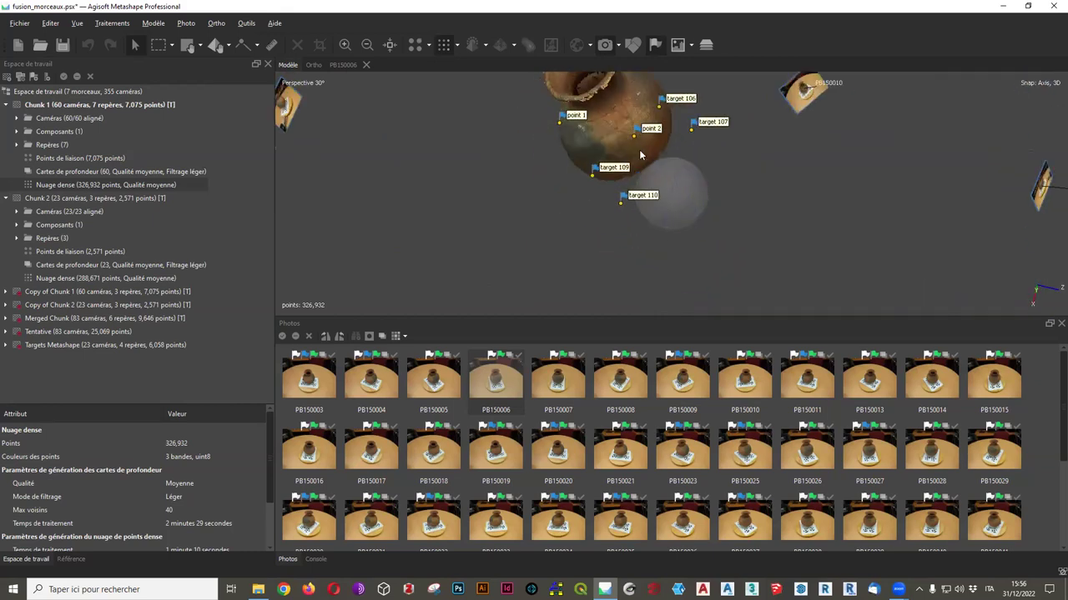
pyautogui.scroll(3, 640, 155)
pyautogui.moveTo(734, 220); pyautogui.dragTo(695, 162)
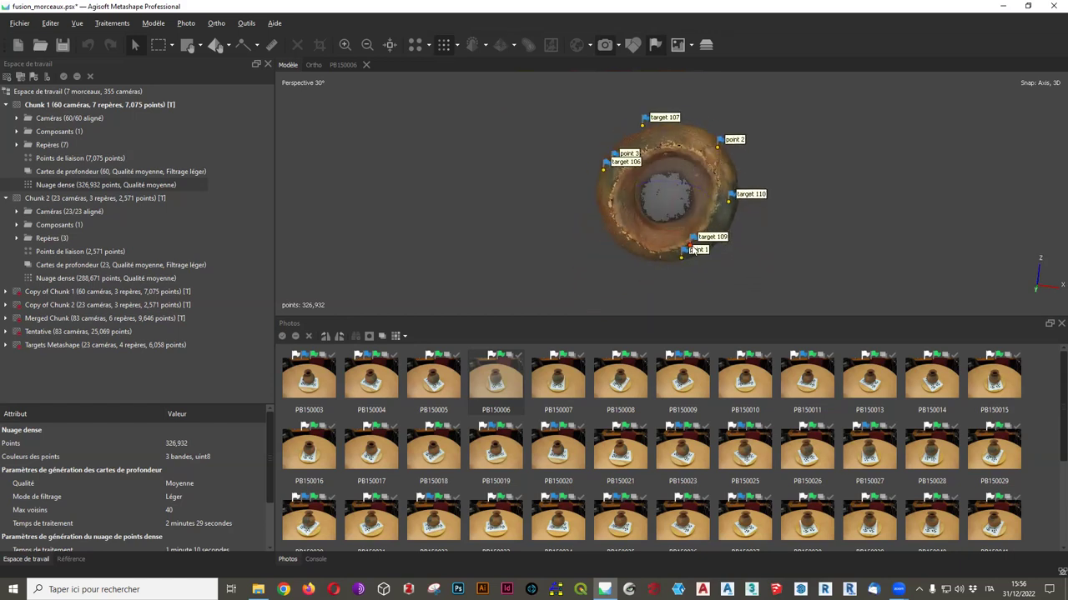
# Rename Chunk 1 as partie haute
pyautogui.moveTo(605, 177); pyautogui.dragTo(633, 185)
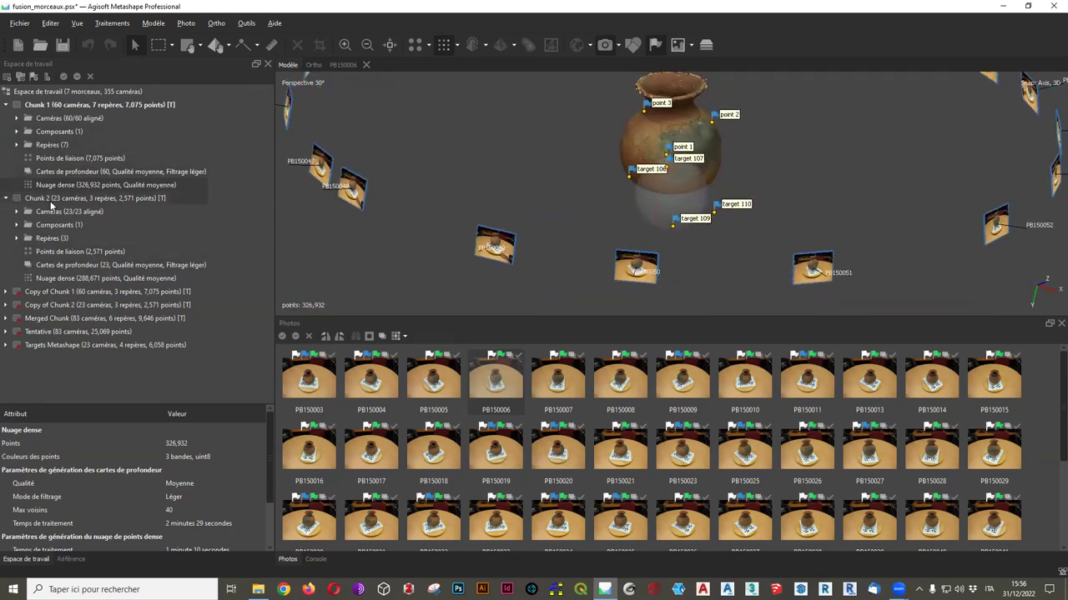
pyautogui.rightClick(39, 111)
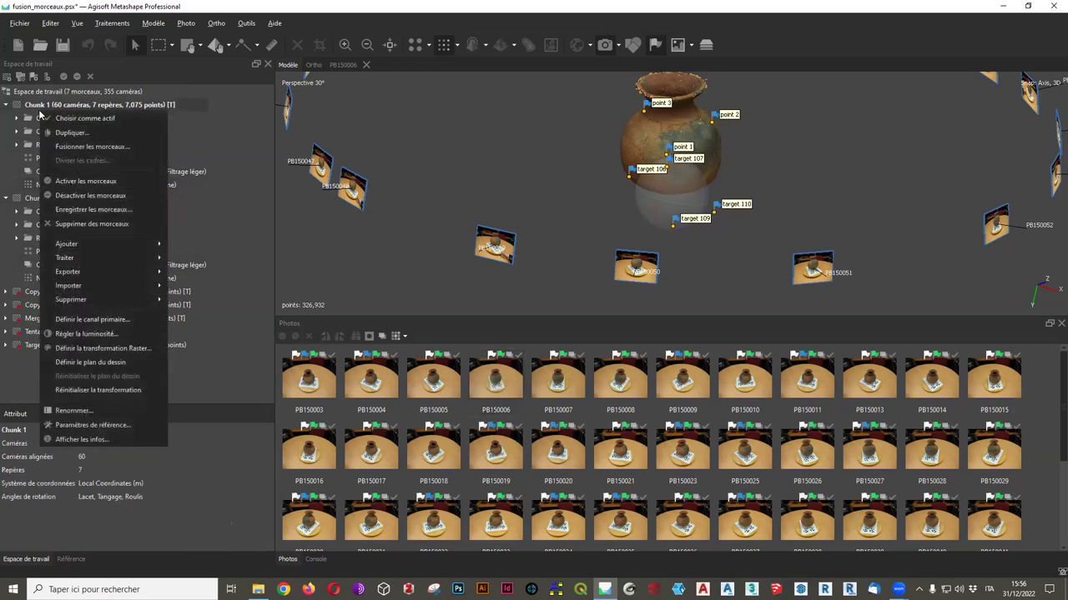
pyautogui.click(73, 410)
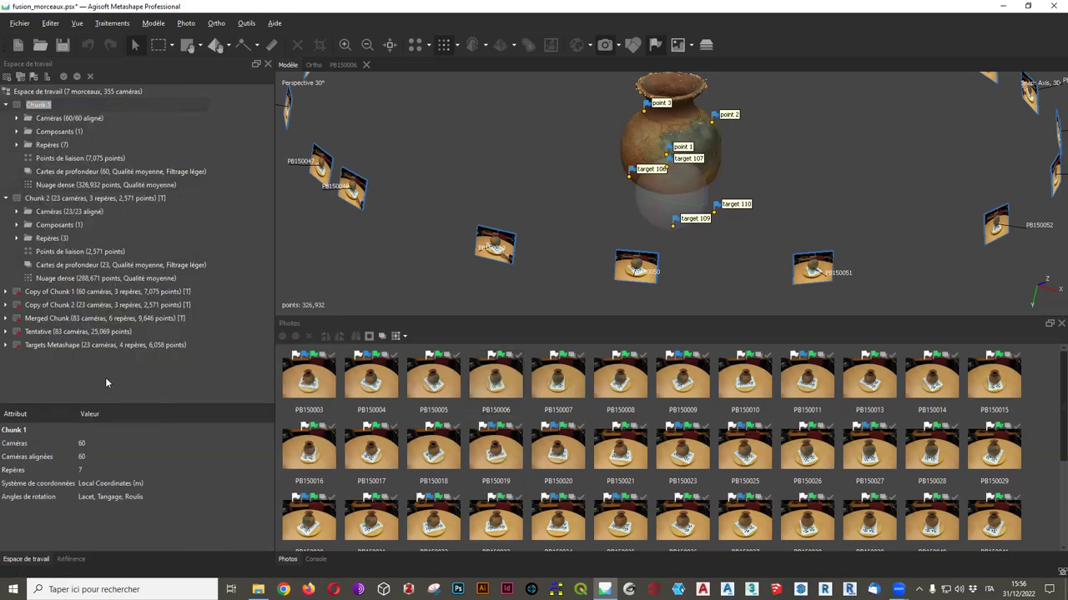
pyautogui.write('vers')
pyautogui.write('ie haute')
pyautogui.press('Return')
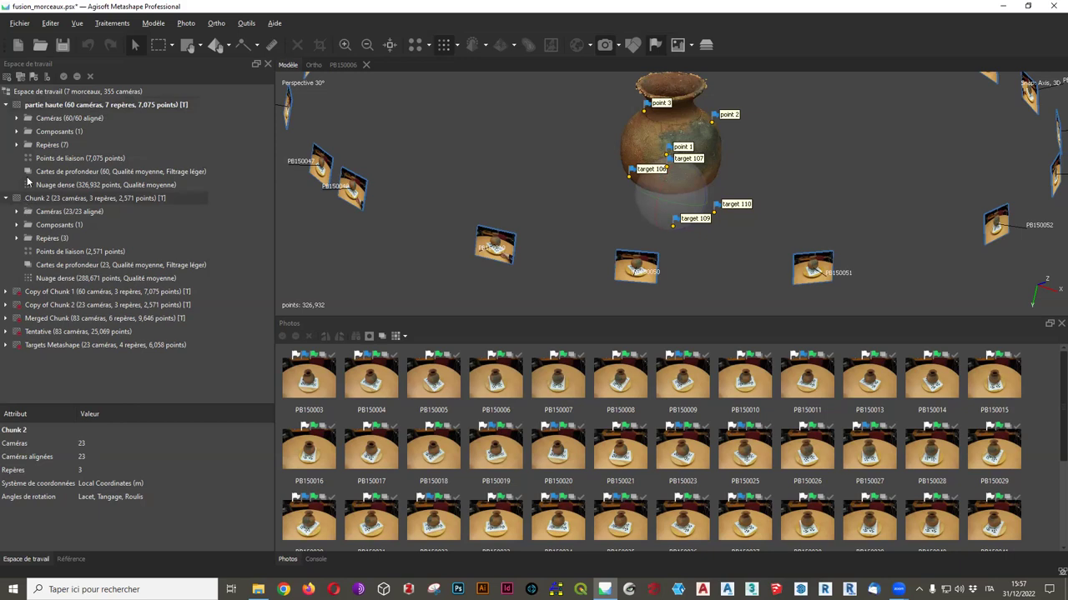
# Rename Chunk 2 as fond
pyautogui.click(38, 106)
pyautogui.click(34, 199)
pyautogui.rightClick(33, 199)
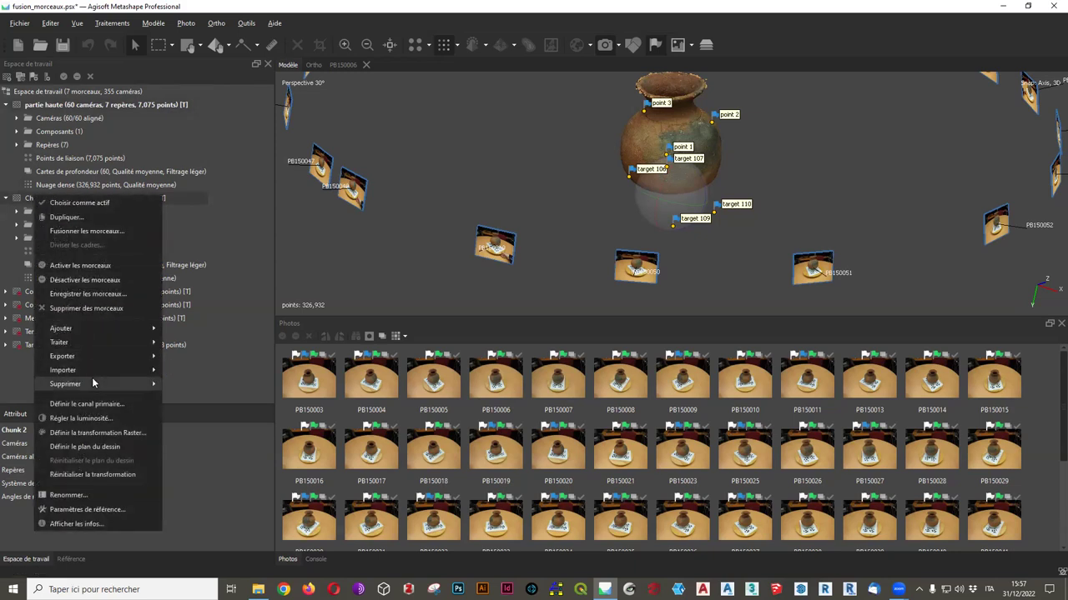
pyautogui.click(84, 495)
pyautogui.write('fond')
pyautogui.press('Return')
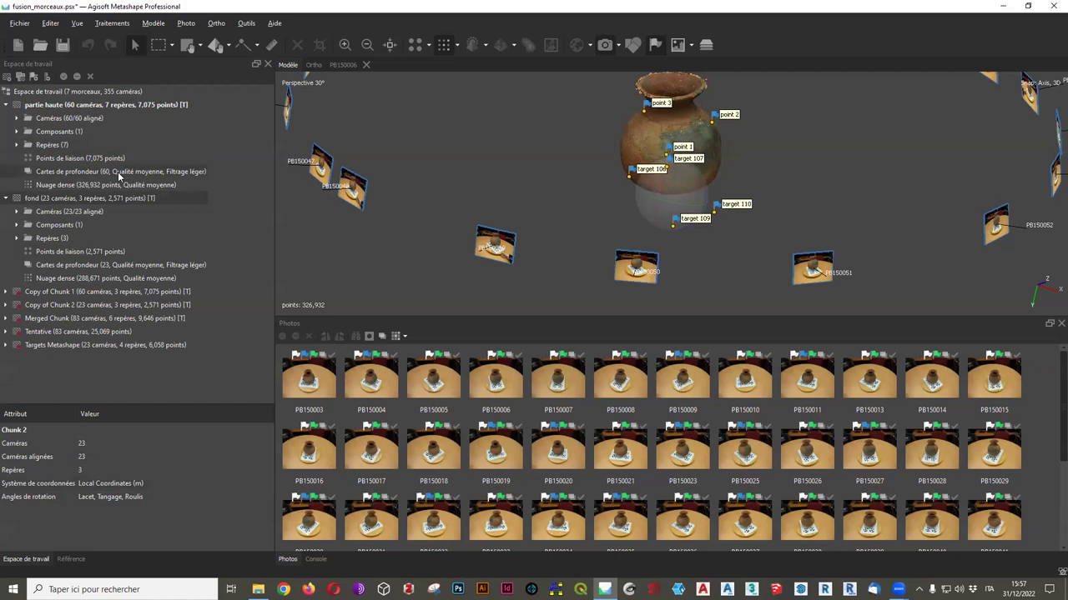
# Make the fond chunk active and inspect its dense cloud with the surrounding cameras and markers
pyautogui.doubleClick(96, 200)
pyautogui.scroll(5, 691, 184)
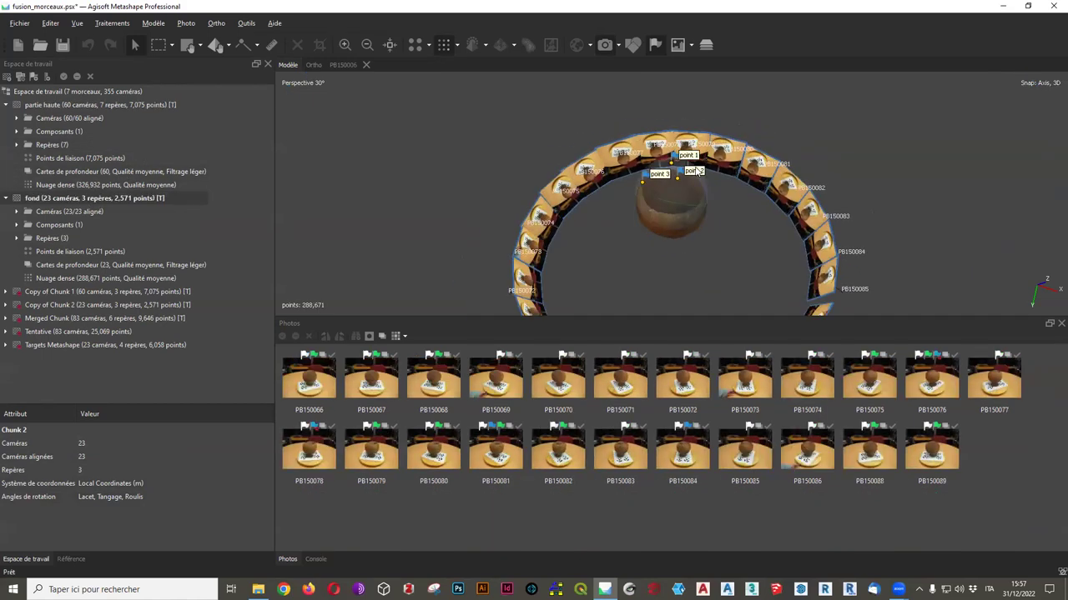
pyautogui.moveTo(659, 200); pyautogui.dragTo(655, 261)
pyautogui.scroll(5, 652, 226)
# Open photo PB150066 of the fond chunk and examine where marker point 1 sits on the vase
pyautogui.doubleClick(656, 261)
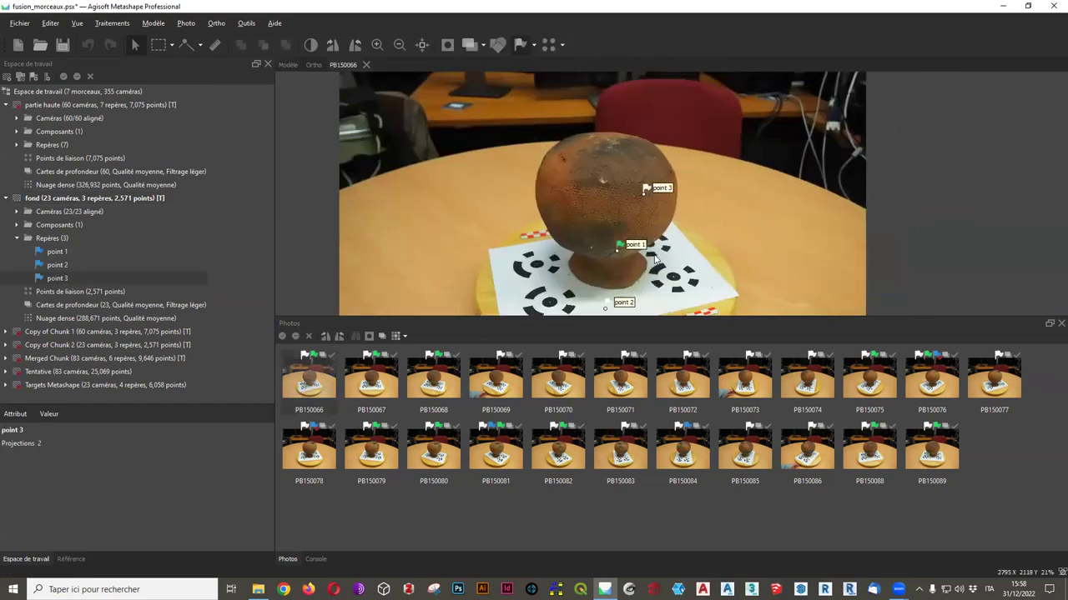
pyautogui.scroll(4, 615, 272)
pyautogui.scroll(-3, 597, 233)
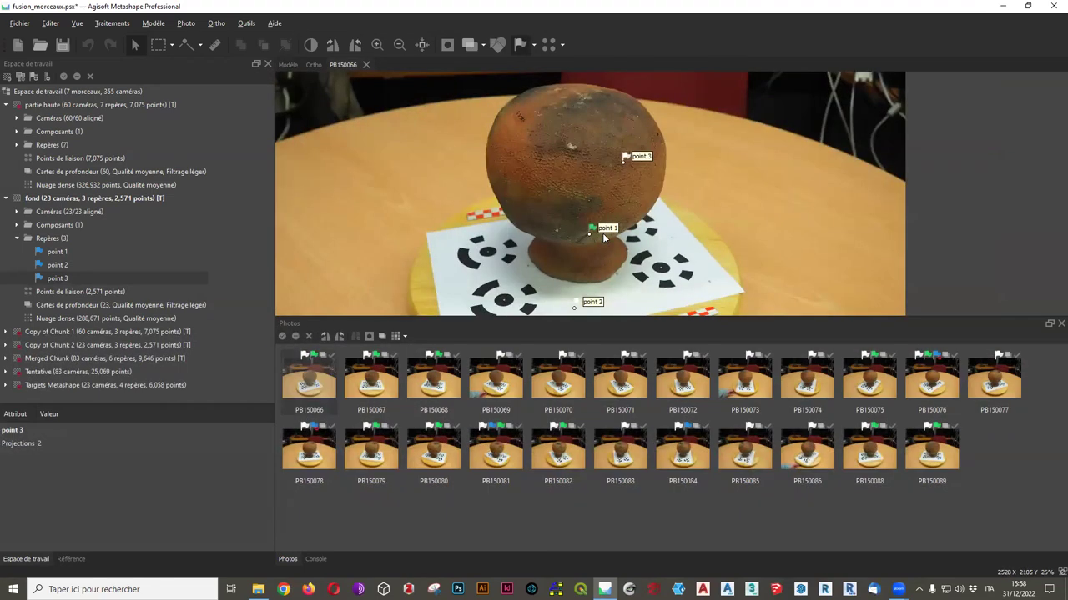
pyautogui.scroll(5, 590, 234)
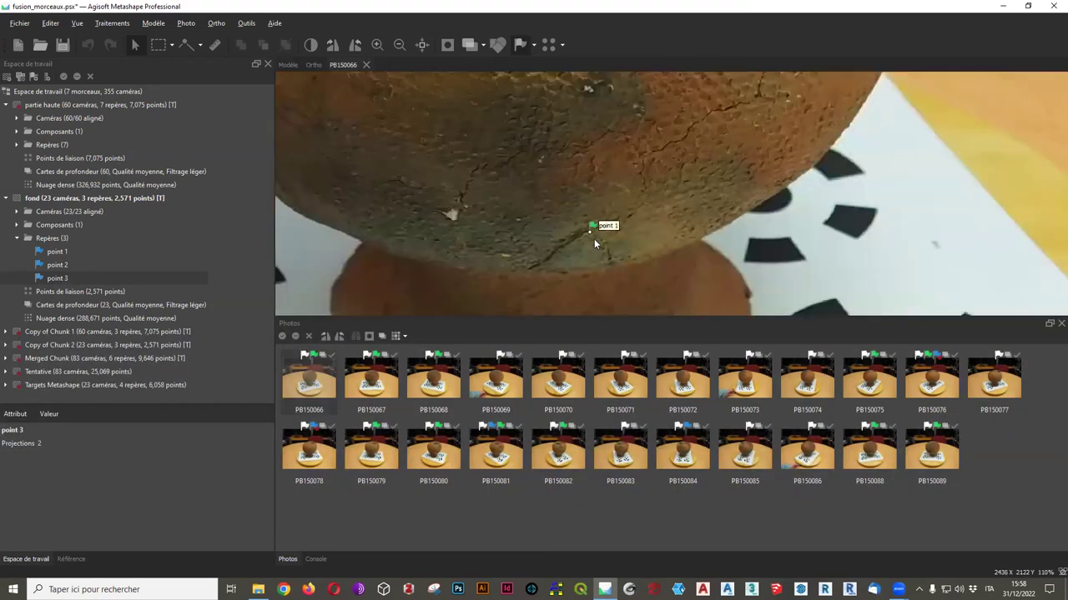
pyautogui.scroll(-3, 594, 242)
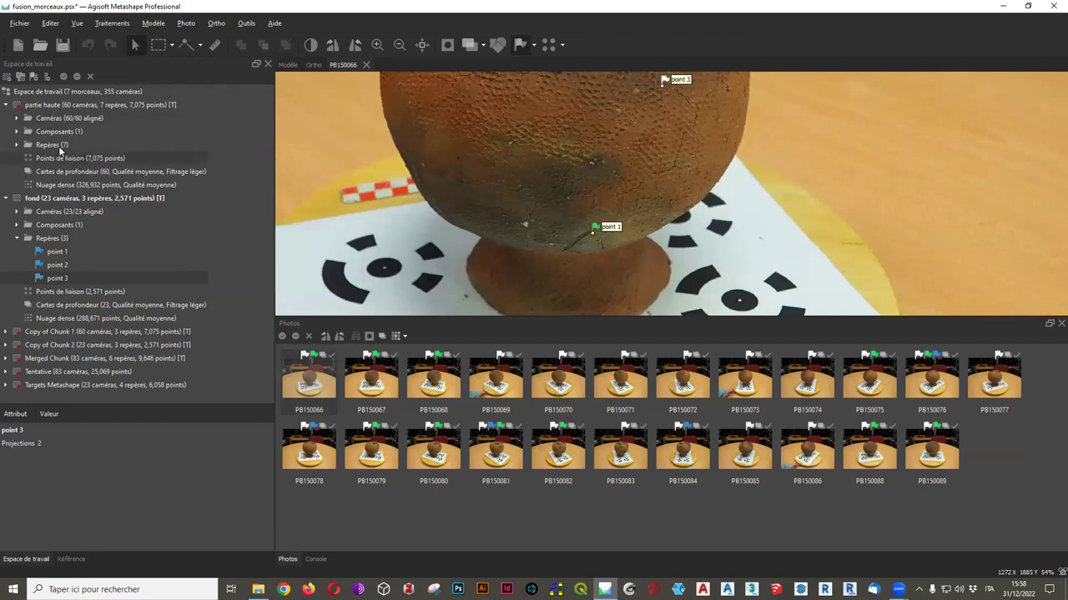
# List the markers of partie haute and check point 2 of fond in photos PB150068, PB150073 and PB150076
pyautogui.click(16, 145)
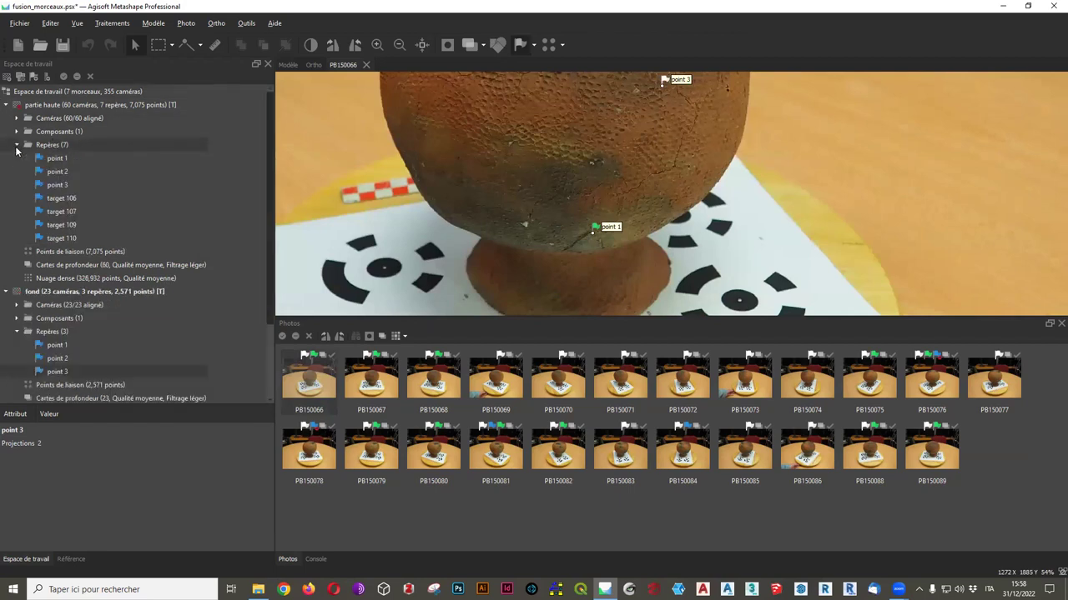
pyautogui.click(56, 359)
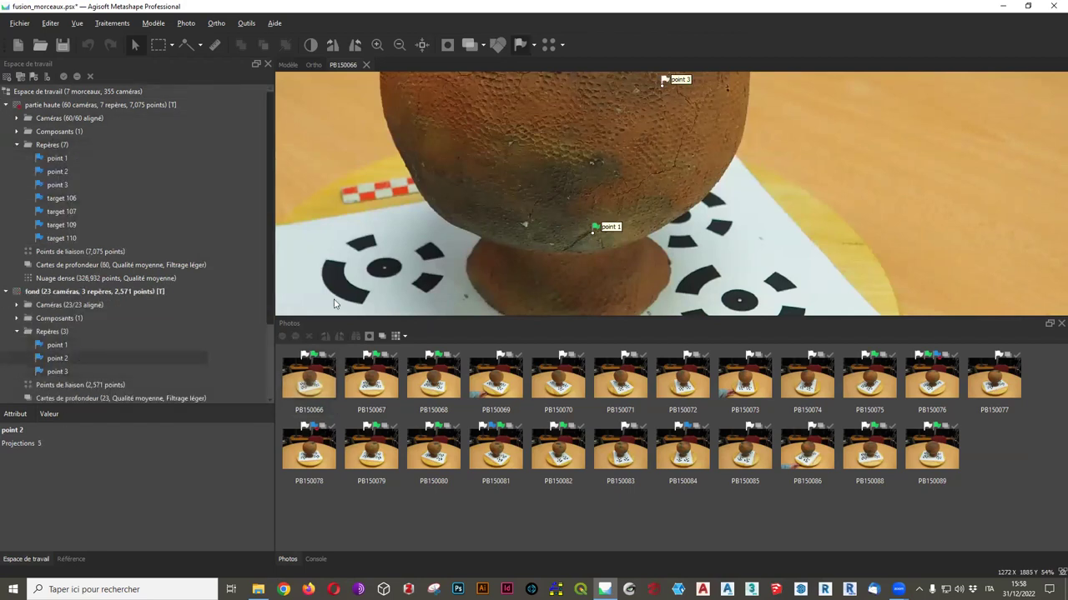
pyautogui.doubleClick(433, 379)
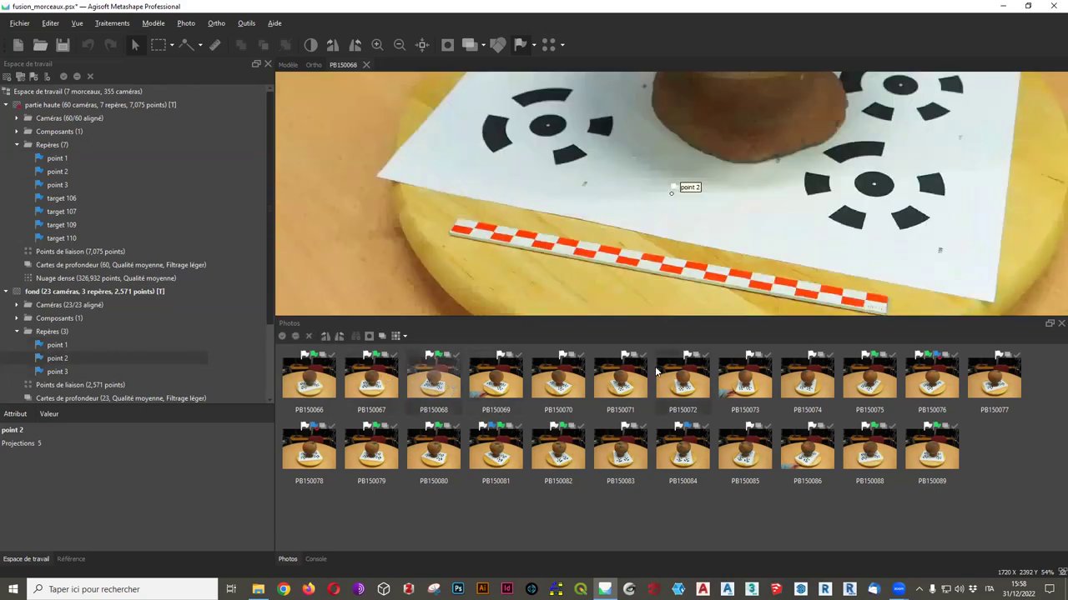
pyautogui.scroll(-3, 717, 182)
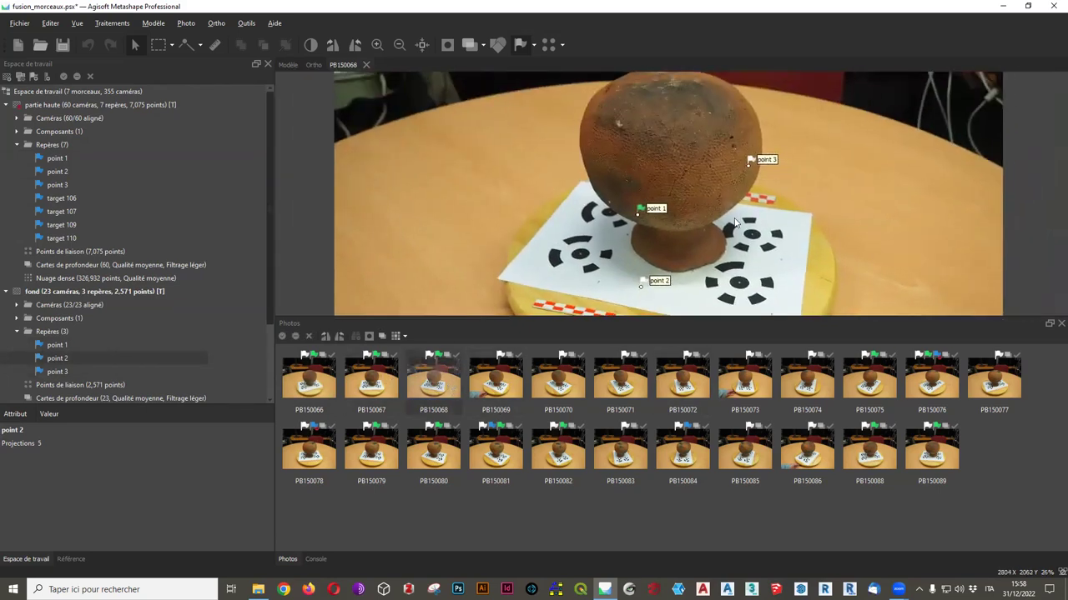
pyautogui.doubleClick(694, 388)
pyautogui.doubleClick(732, 382)
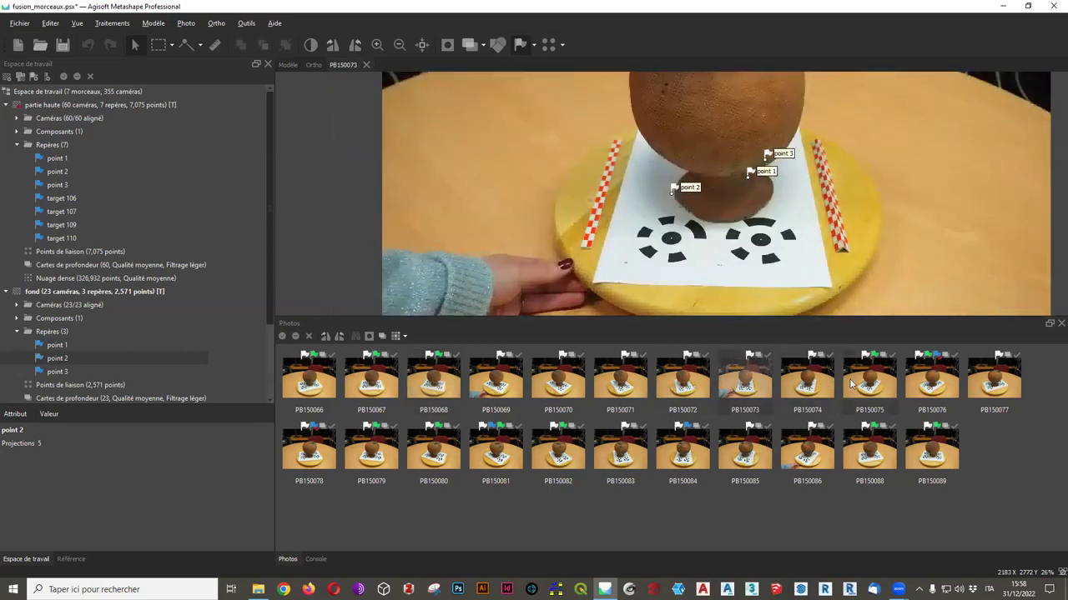
pyautogui.doubleClick(852, 384)
pyautogui.doubleClick(935, 382)
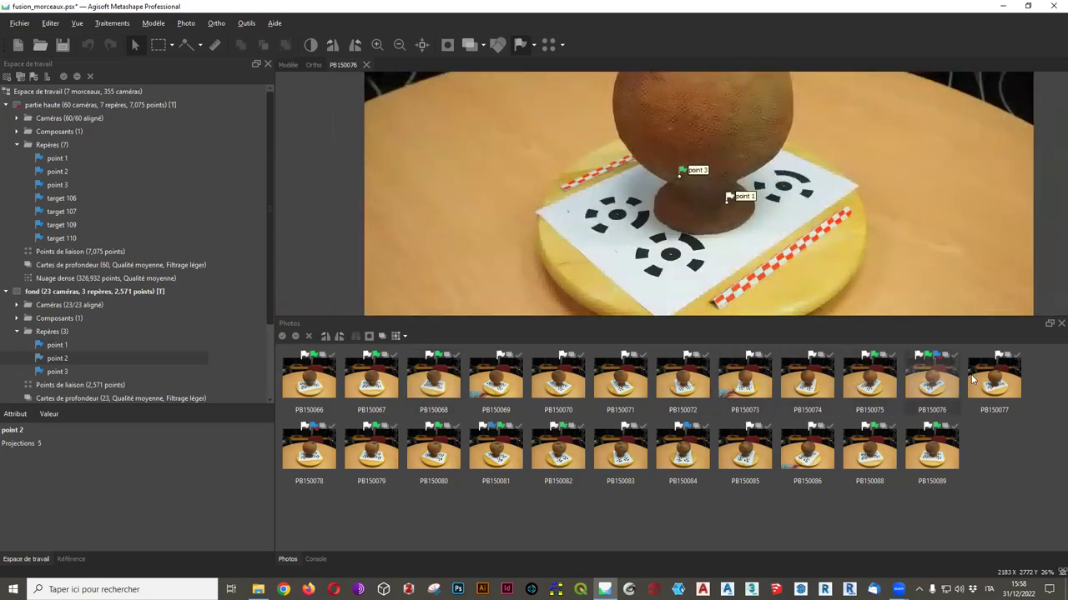
# Examine the placement of marker point 2 in photos PB150079 to PB150083 of the fond chunk
pyautogui.press('pagedown')
pyautogui.press('pagedown')
pyautogui.press('pagedown')
pyautogui.scroll(5, 650, 210)
pyautogui.scroll(-3, 651, 210)
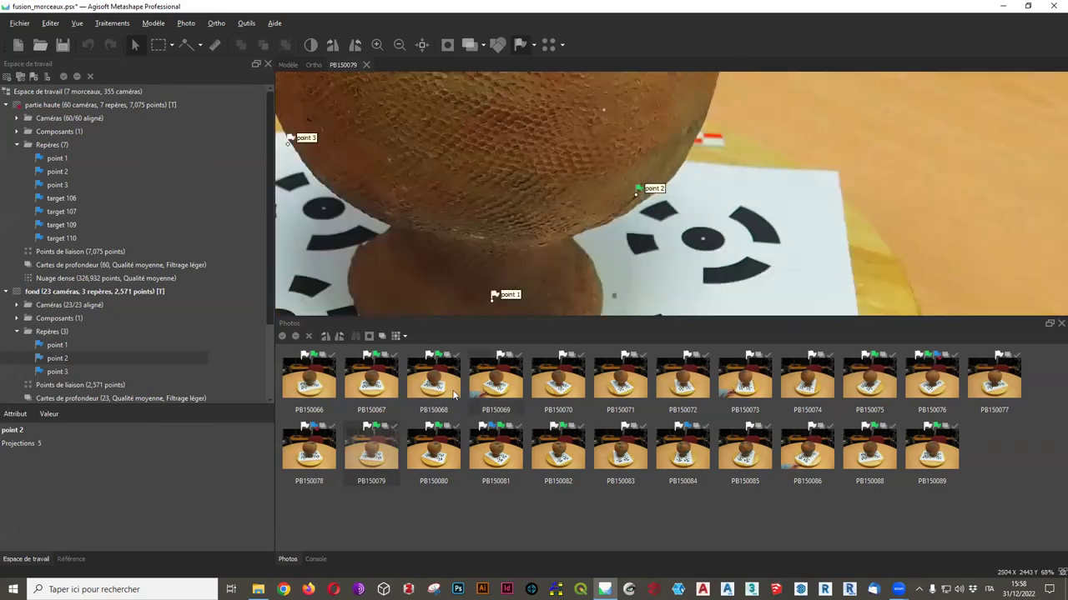
pyautogui.doubleClick(442, 457)
pyautogui.doubleClick(497, 453)
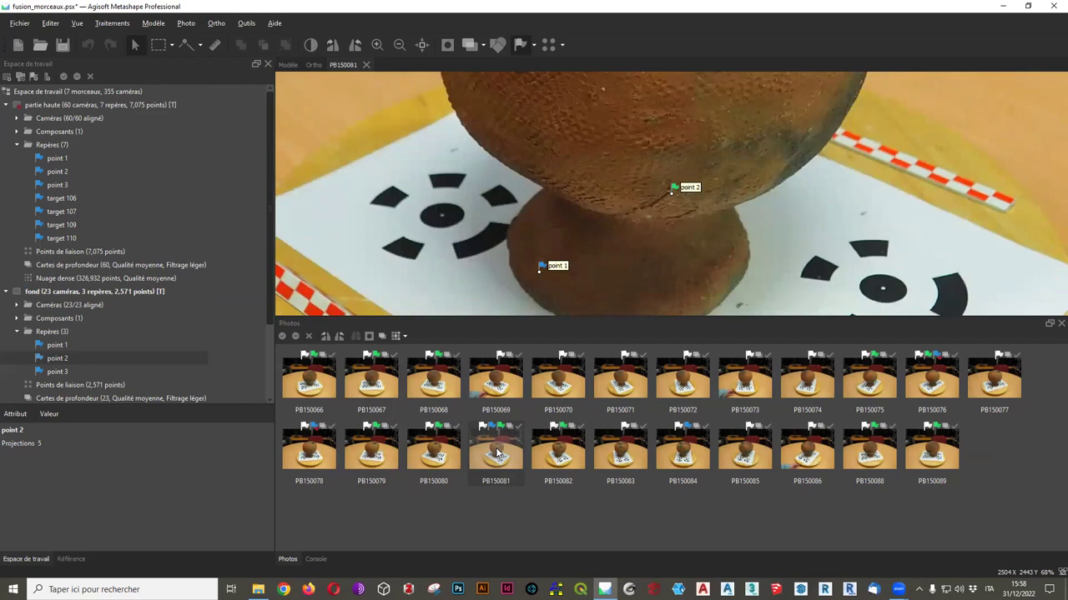
pyautogui.doubleClick(579, 453)
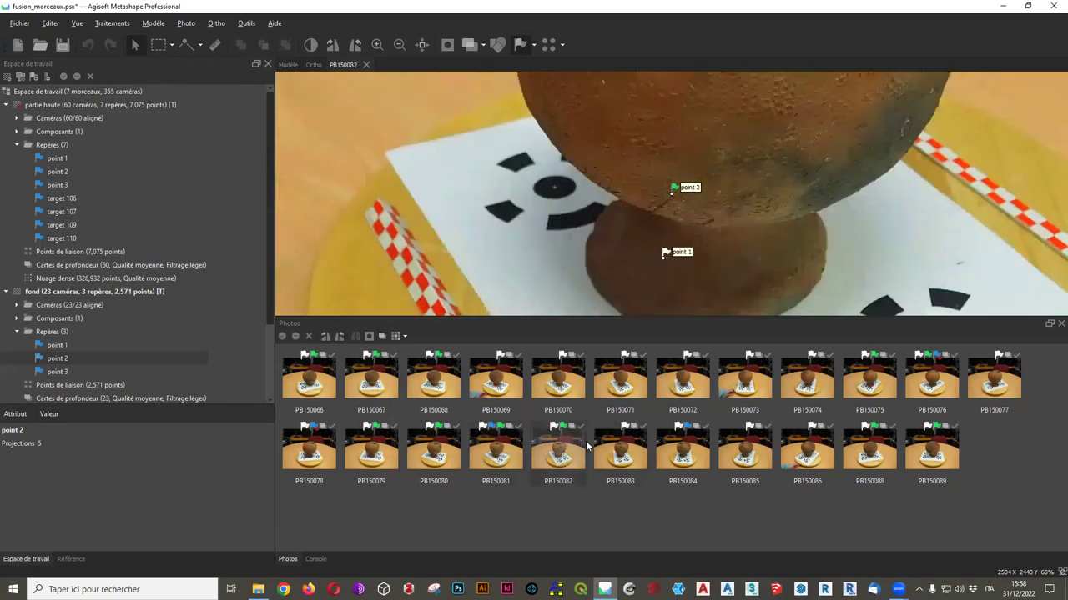
pyautogui.doubleClick(617, 458)
pyautogui.scroll(-4, 702, 290)
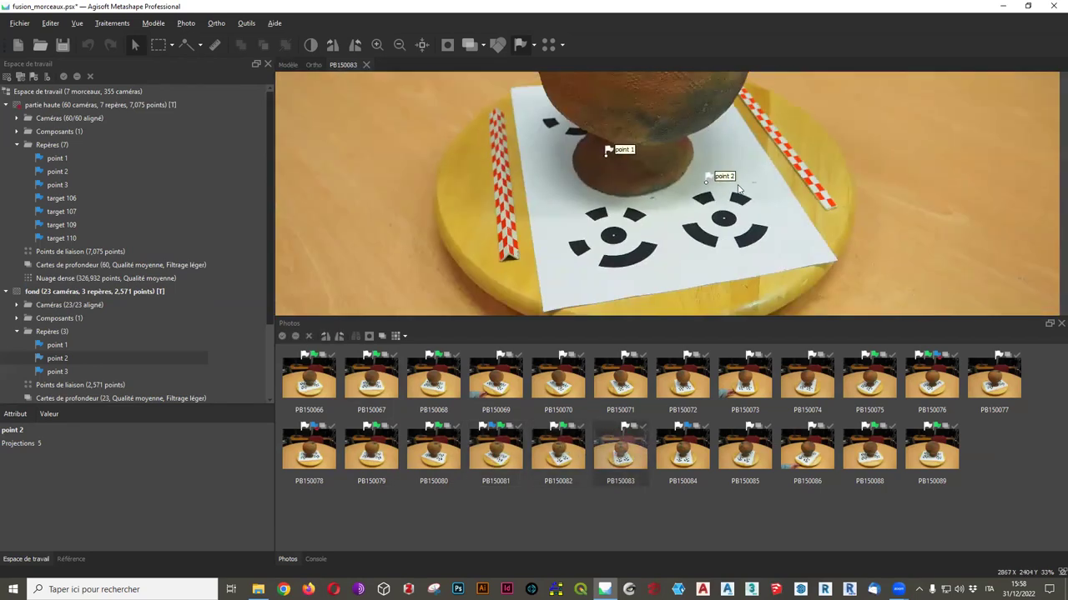
pyautogui.scroll(4, 586, 242)
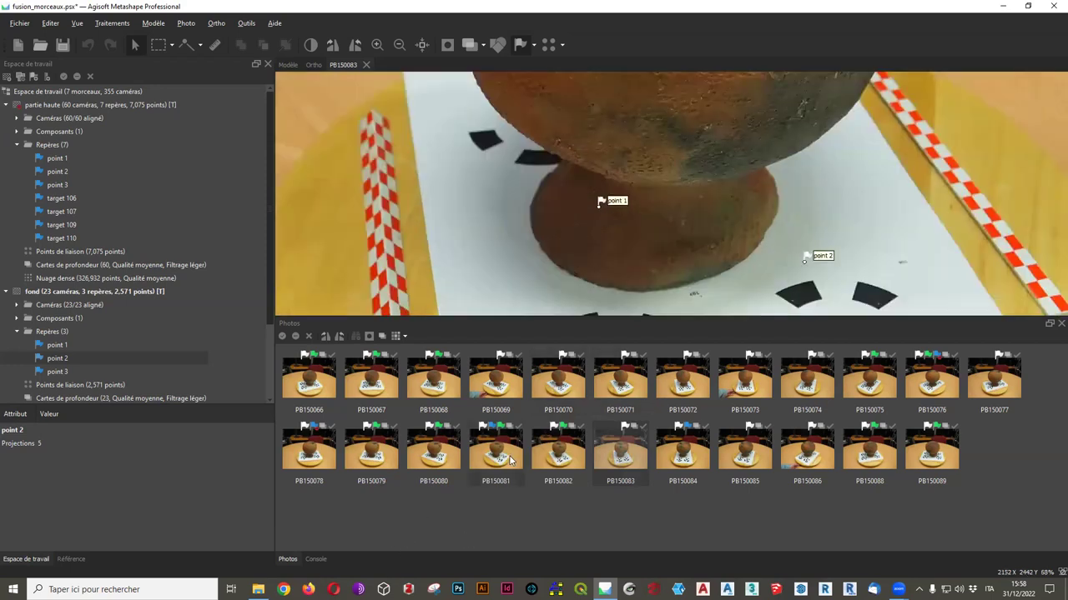
# Compare the marker positions in photos PB150081, PB150088 and PB150089, and in PB150066 to PB150069
pyautogui.doubleClick(497, 451)
pyautogui.doubleClick(869, 450)
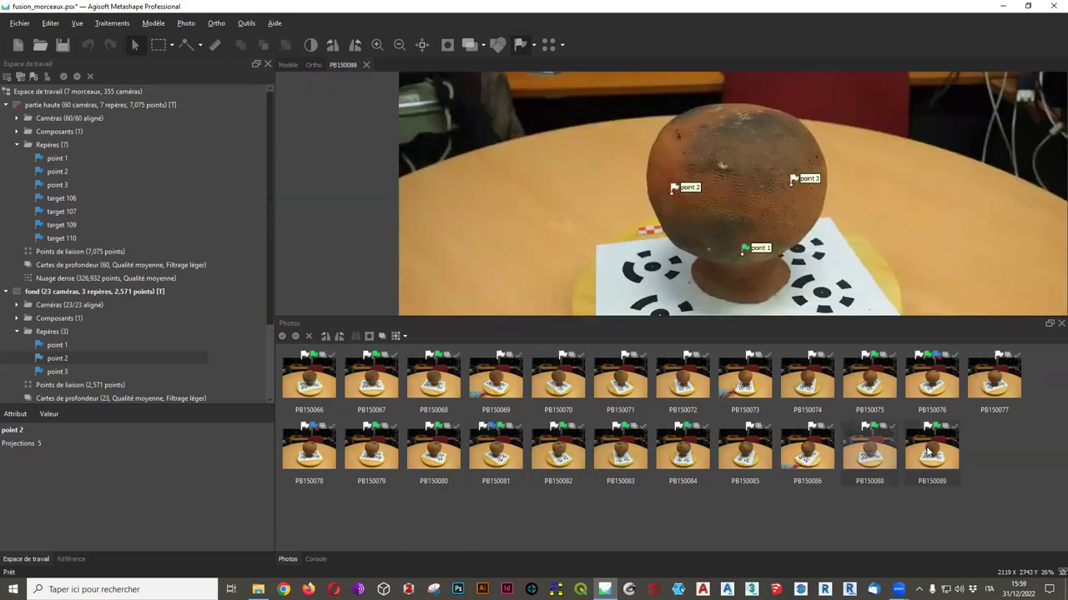
pyautogui.doubleClick(929, 451)
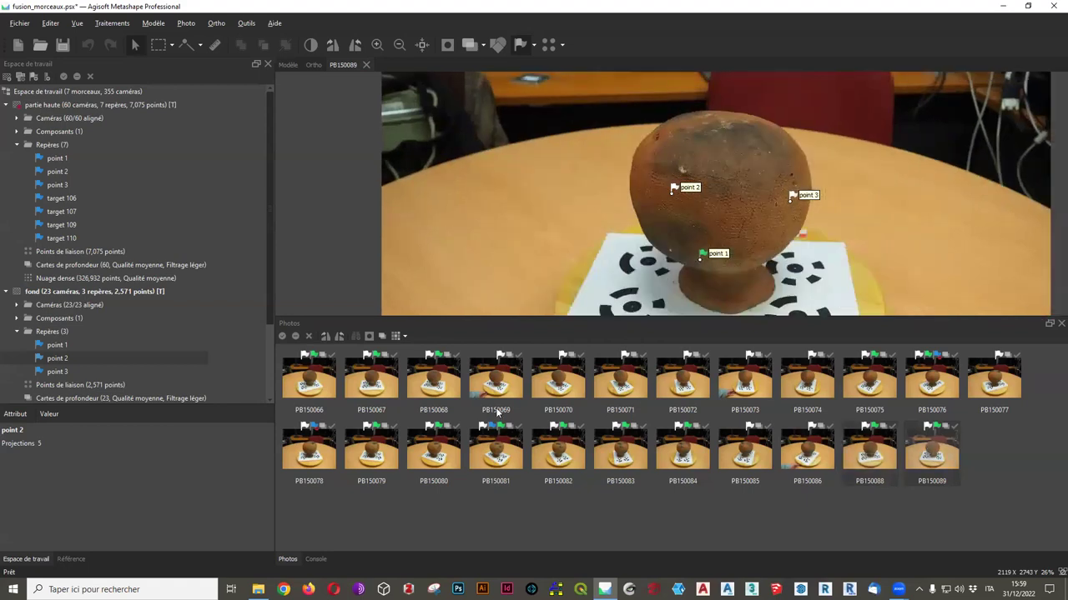
pyautogui.doubleClick(309, 382)
pyautogui.doubleClick(364, 391)
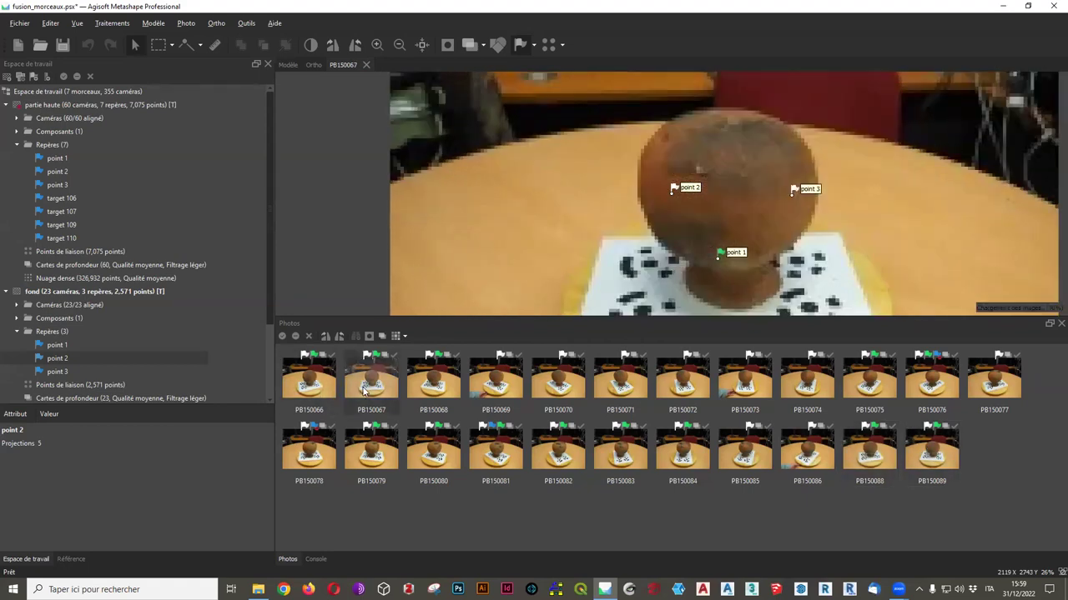
pyautogui.doubleClick(438, 382)
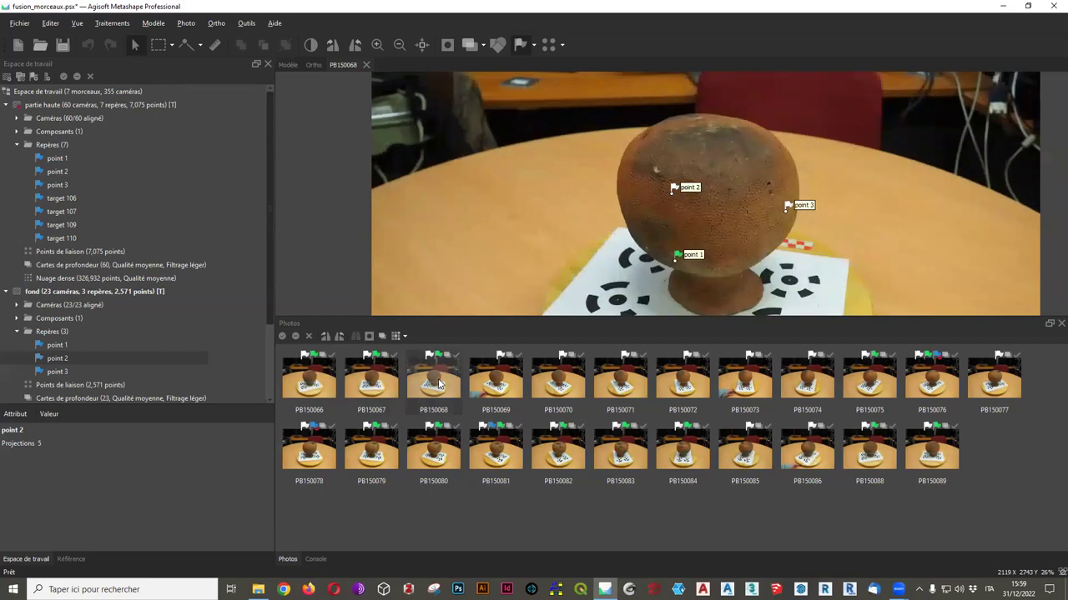
pyautogui.doubleClick(496, 382)
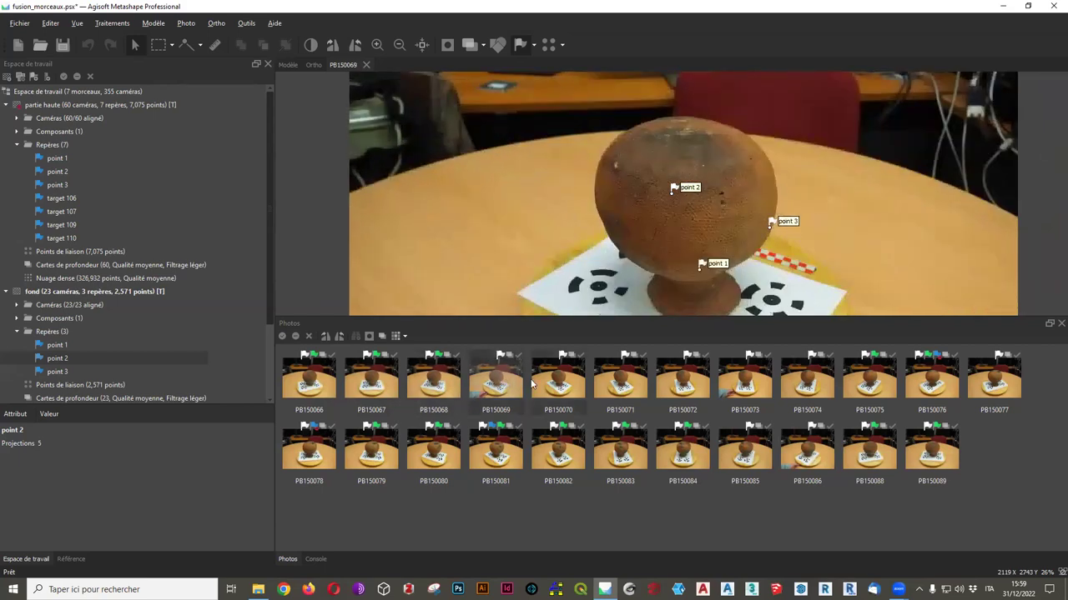
# Examine the positions of points 1, 2 and 3 up close on the vase in photos PB150069 to PB150072
pyautogui.scroll(6, 725, 269)
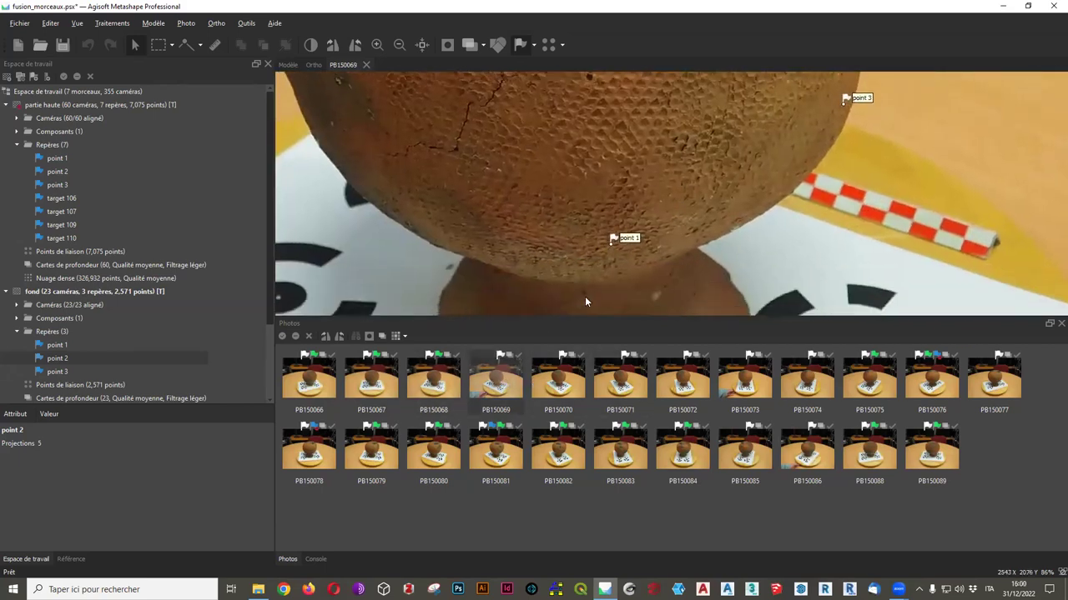
pyautogui.doubleClick(557, 384)
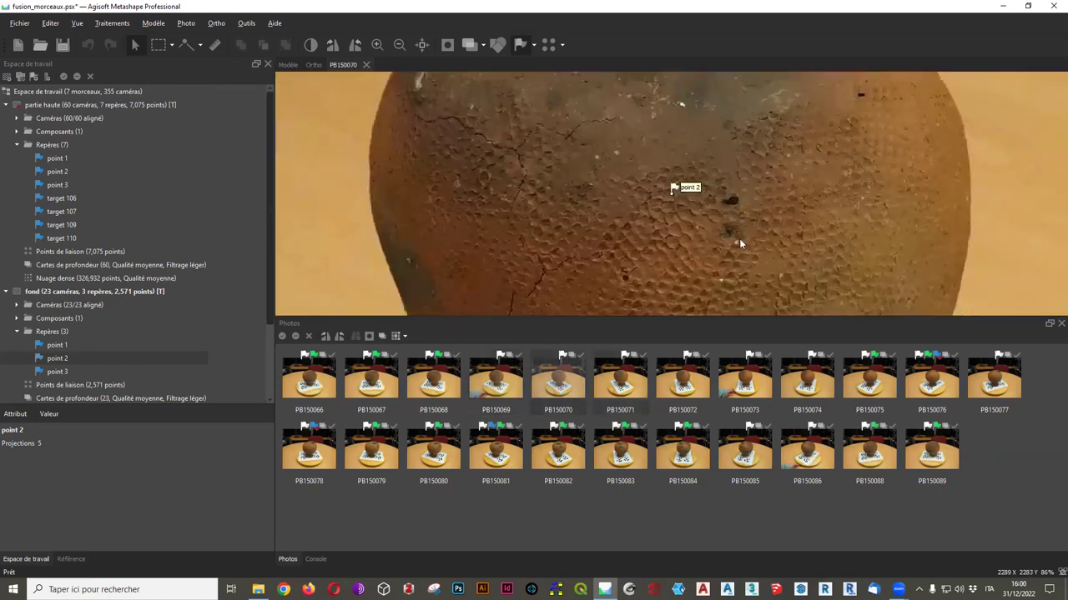
pyautogui.scroll(4, 752, 280)
pyautogui.scroll(-2, 809, 288)
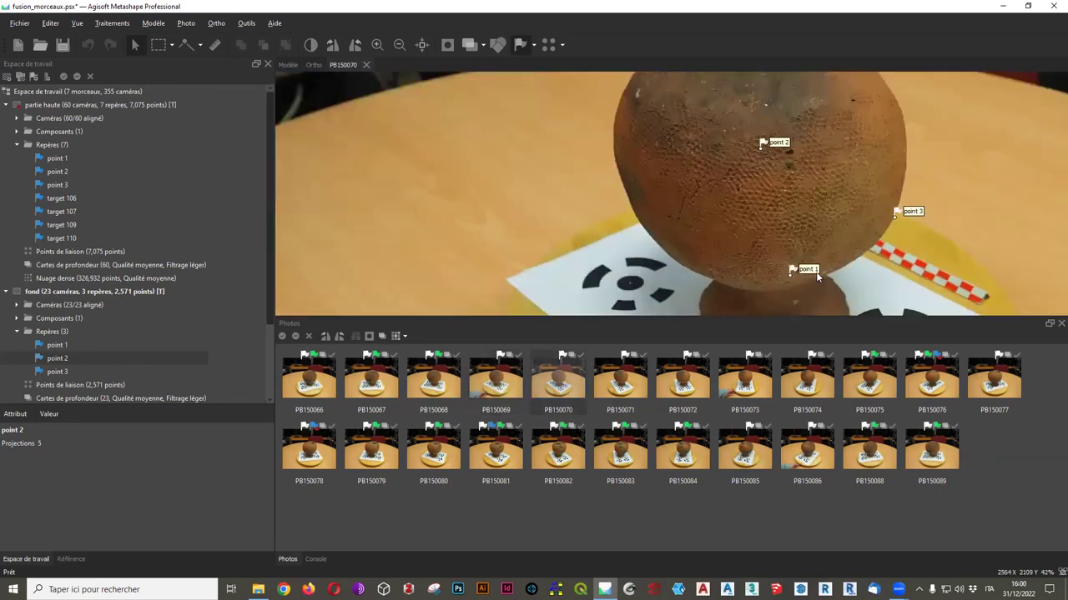
pyautogui.scroll(8, 788, 293)
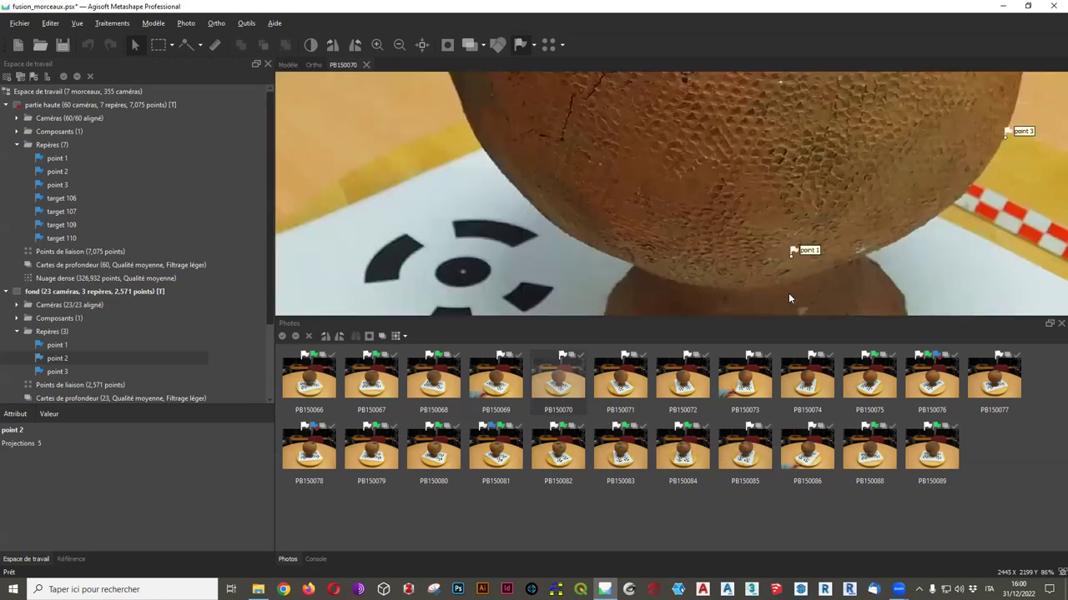
pyautogui.scroll(-8, 834, 242)
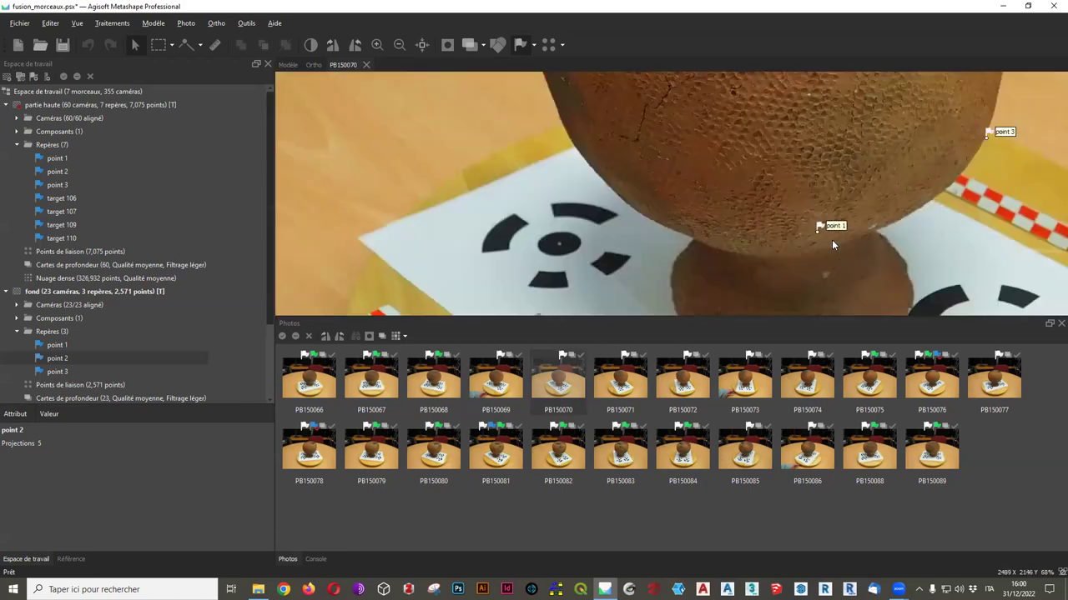
pyautogui.doubleClick(637, 381)
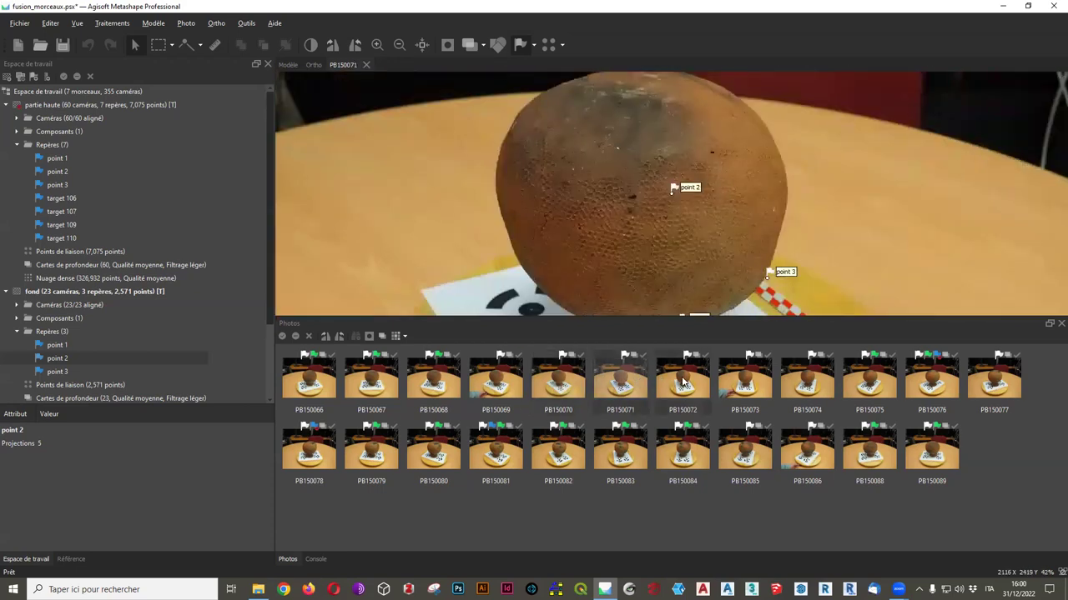
pyautogui.press('pagedown')
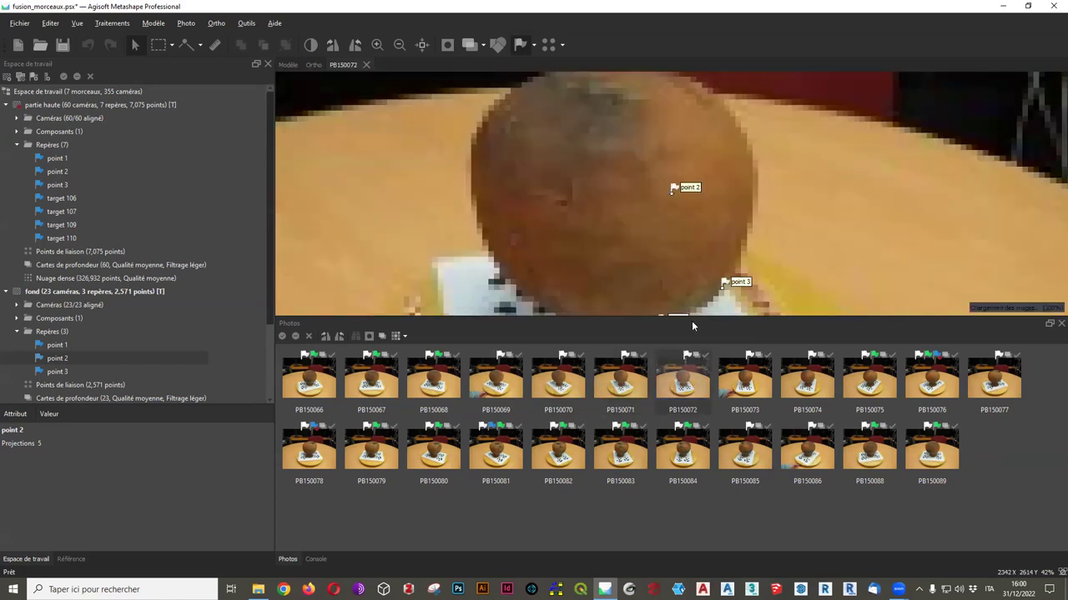
pyautogui.scroll(6, 726, 204)
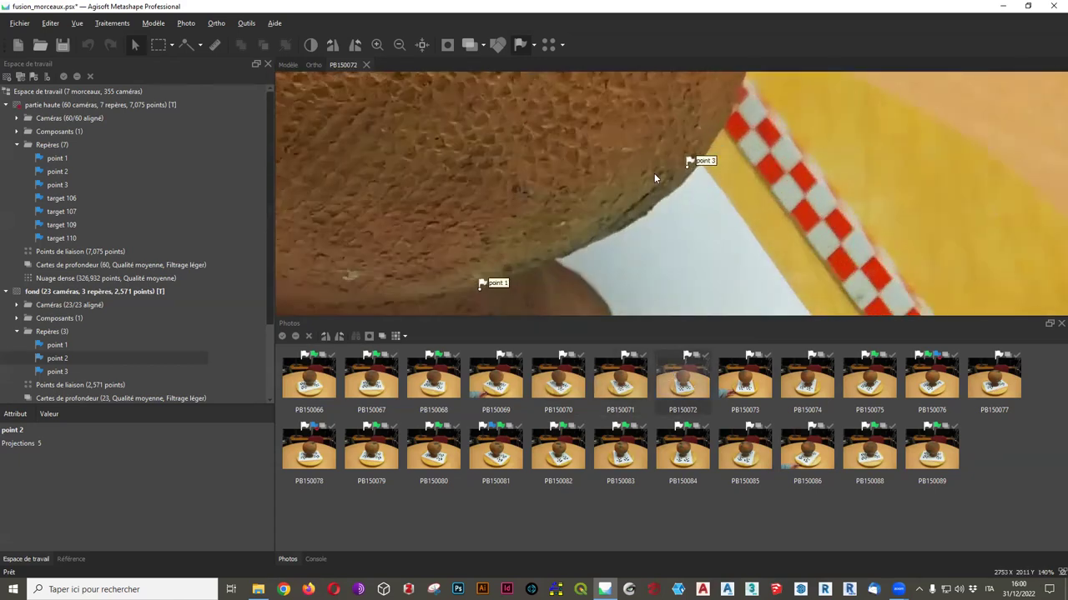
# Reposition marker point 2 in photo PB150073 and marker point 3 in photo PB150072 of the fond chunk
pyautogui.scroll(-8, 655, 178)
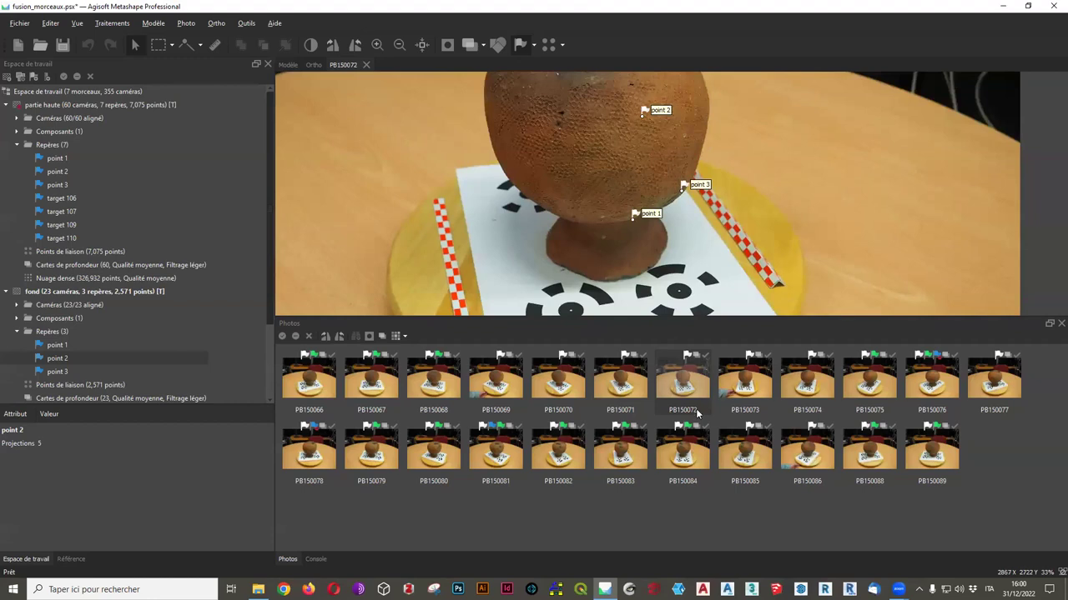
pyautogui.doubleClick(731, 386)
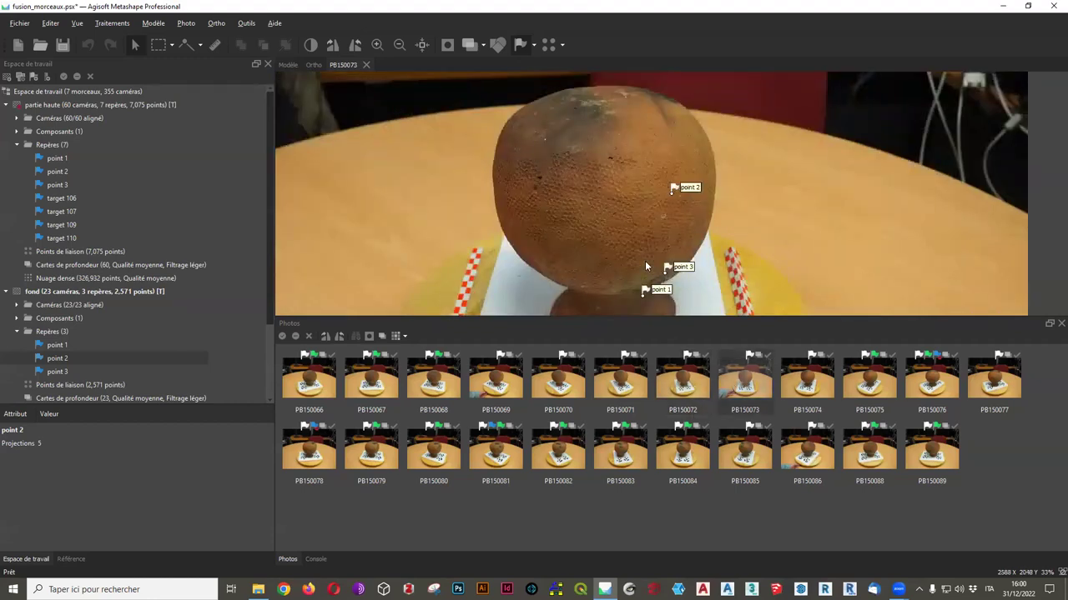
pyautogui.scroll(10, 646, 266)
pyautogui.moveTo(677, 205); pyautogui.dragTo(663, 216)
pyautogui.press('pageup')
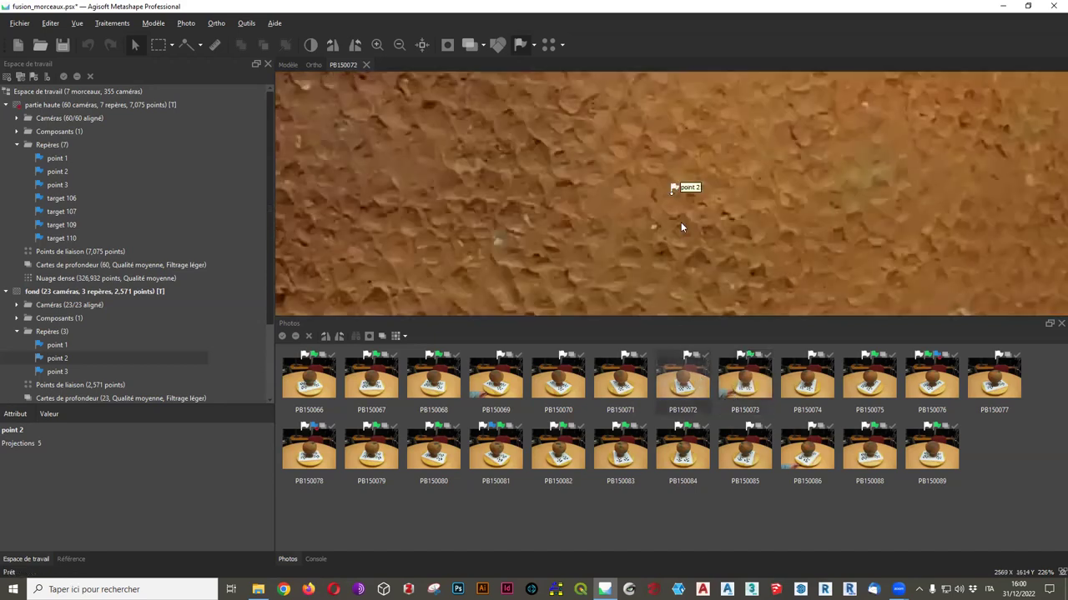
pyautogui.scroll(-5, 701, 222)
pyautogui.scroll(6, 724, 224)
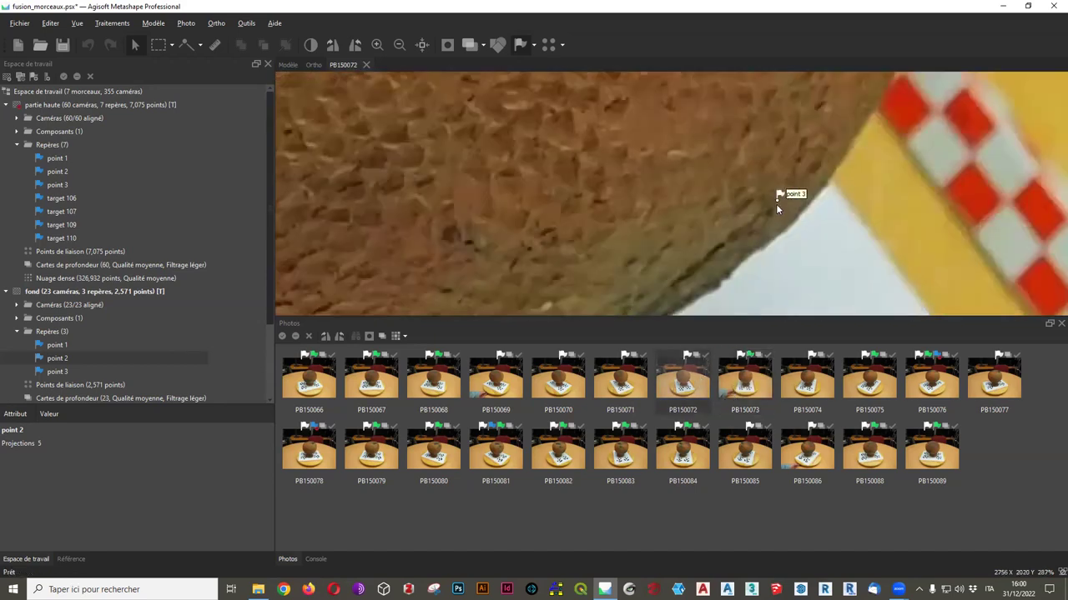
pyautogui.moveTo(772, 207); pyautogui.dragTo(770, 214)
# Move marker point 3 in photo PB150074 to its correct spot near the vase's lower edge
pyautogui.press('pagedown')
pyautogui.press('pagedown')
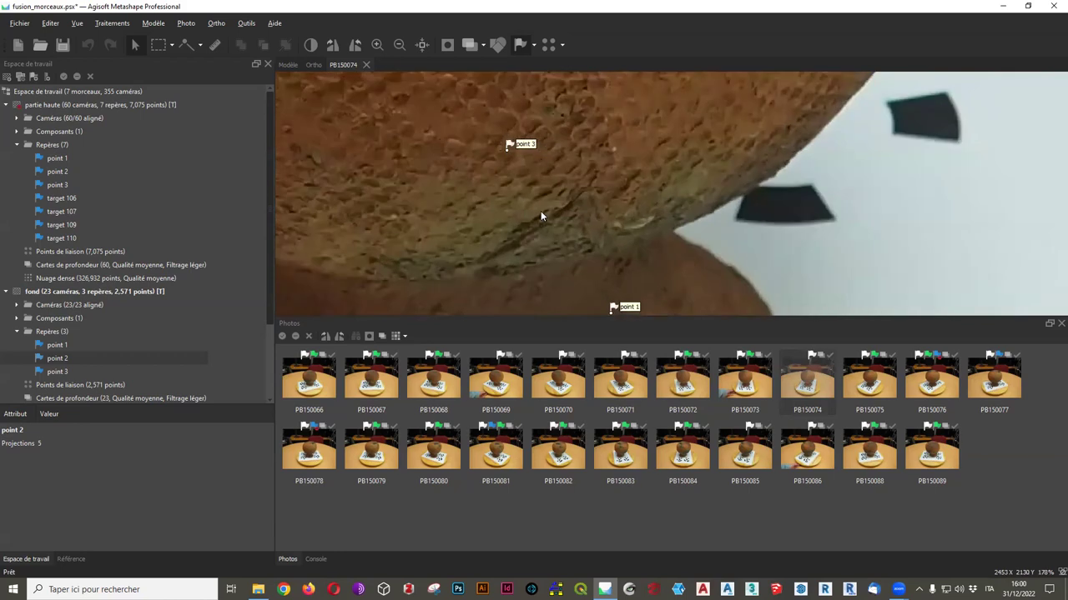
pyautogui.moveTo(508, 154); pyautogui.dragTo(585, 197)
pyautogui.scroll(-3, 708, 208)
pyautogui.scroll(-1, 708, 208)
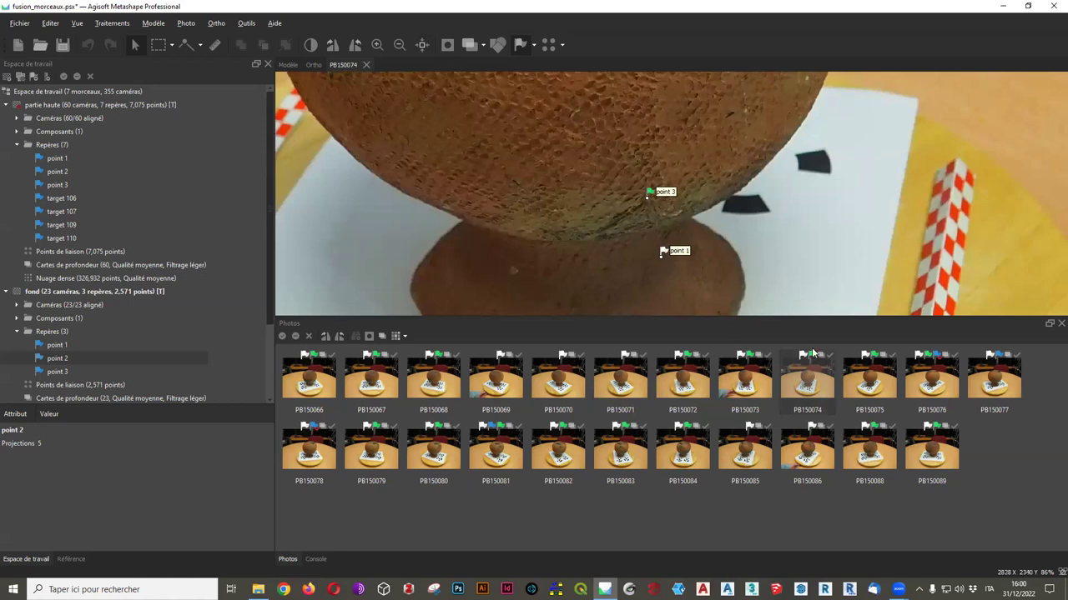
# Check the positions of the point markers on the vase in photos PB150075 and PB150076
pyautogui.doubleClick(869, 379)
pyautogui.scroll(-5, 734, 214)
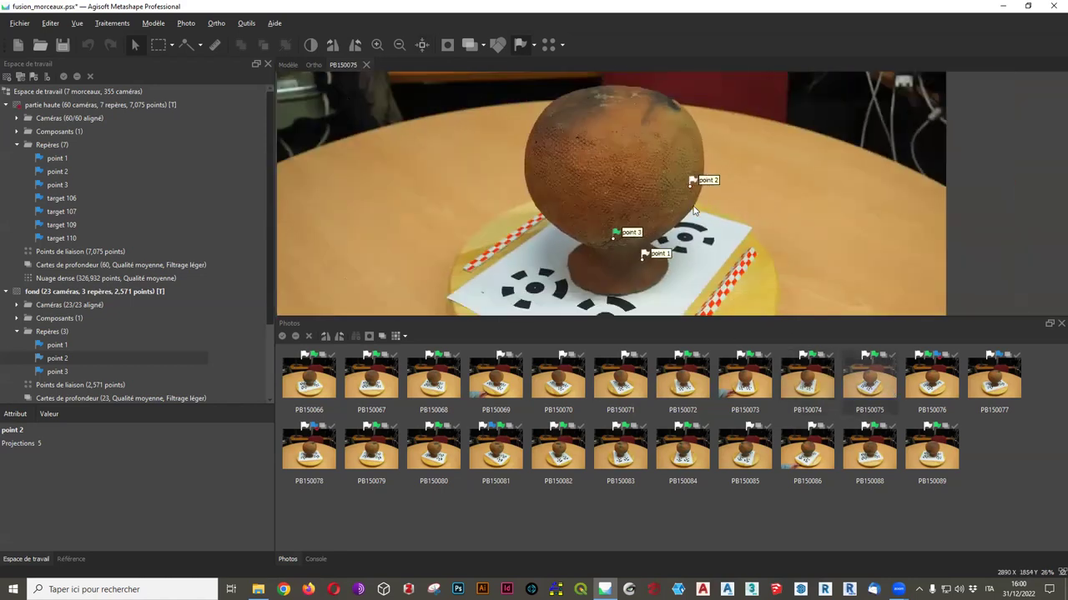
pyautogui.scroll(3, 694, 212)
pyautogui.scroll(-2, 659, 231)
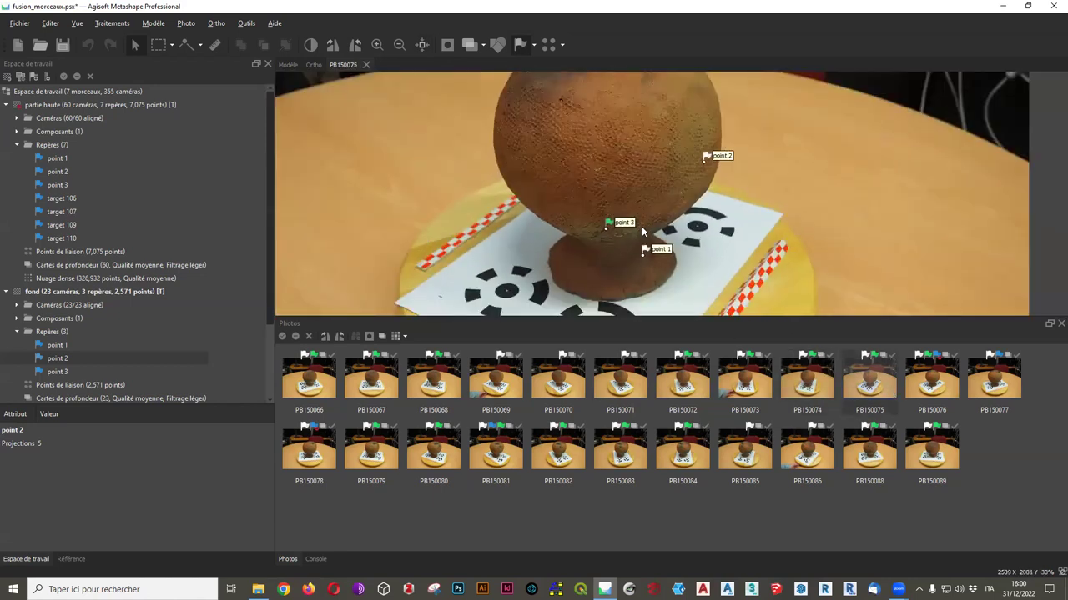
pyautogui.doubleClick(947, 389)
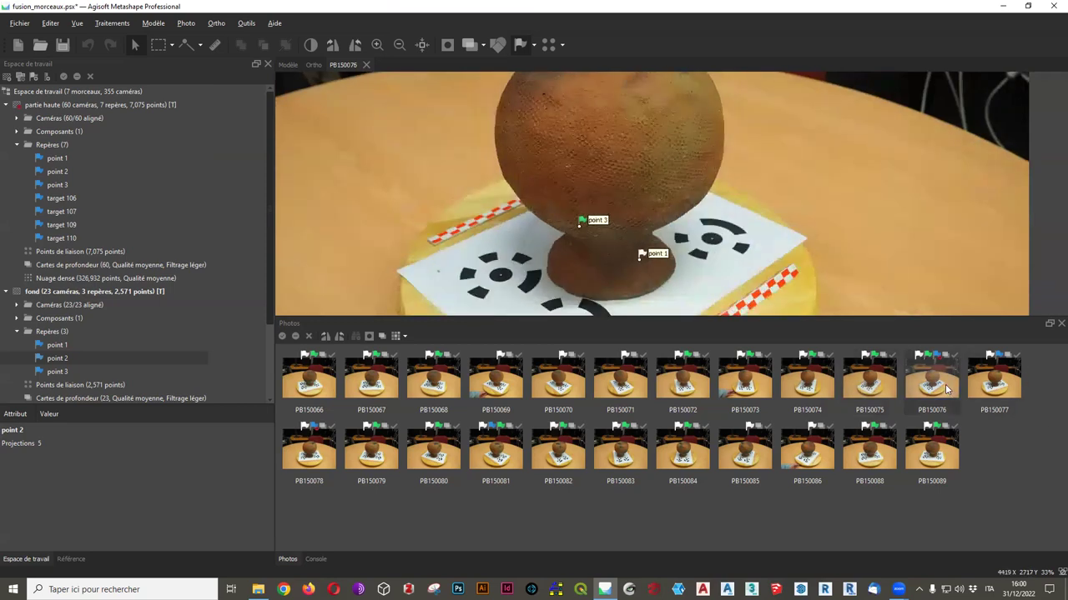
pyautogui.scroll(3, 514, 238)
pyautogui.scroll(-3, 566, 224)
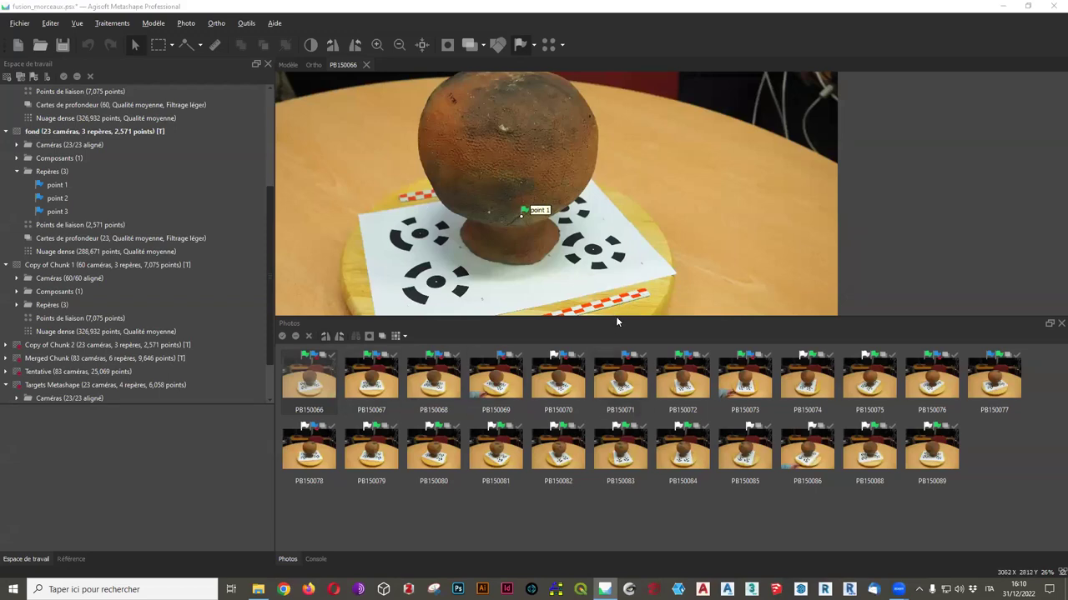
# Enlarge the photo thumbnail area and collapse the chunks partie haute, fond and Copy of Chunk 1 in the workspace tree
pyautogui.moveTo(619, 315); pyautogui.dragTo(618, 291)
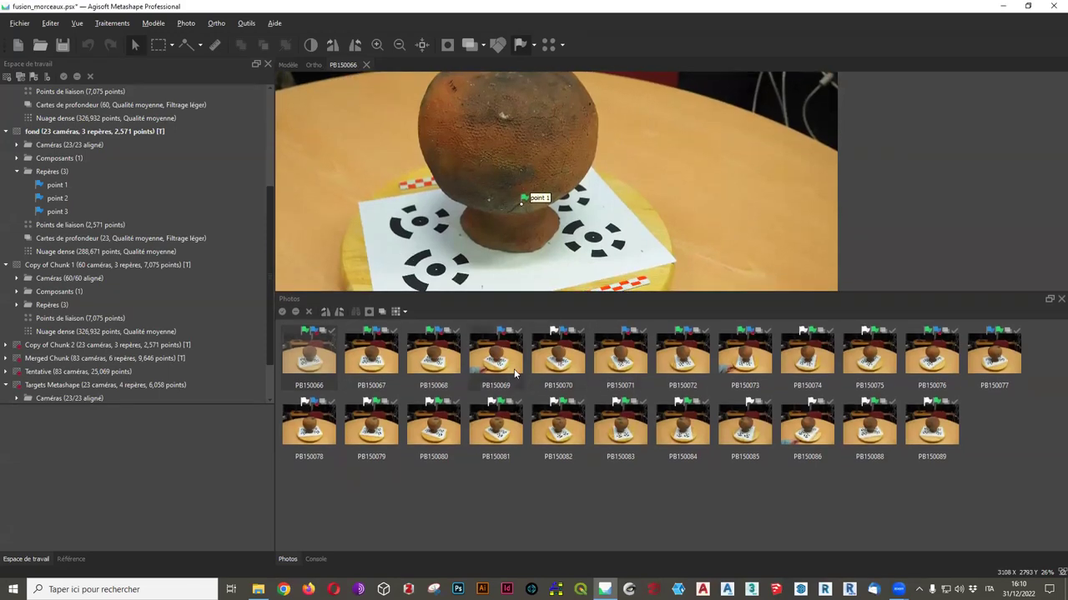
pyautogui.scroll(-2, 556, 225)
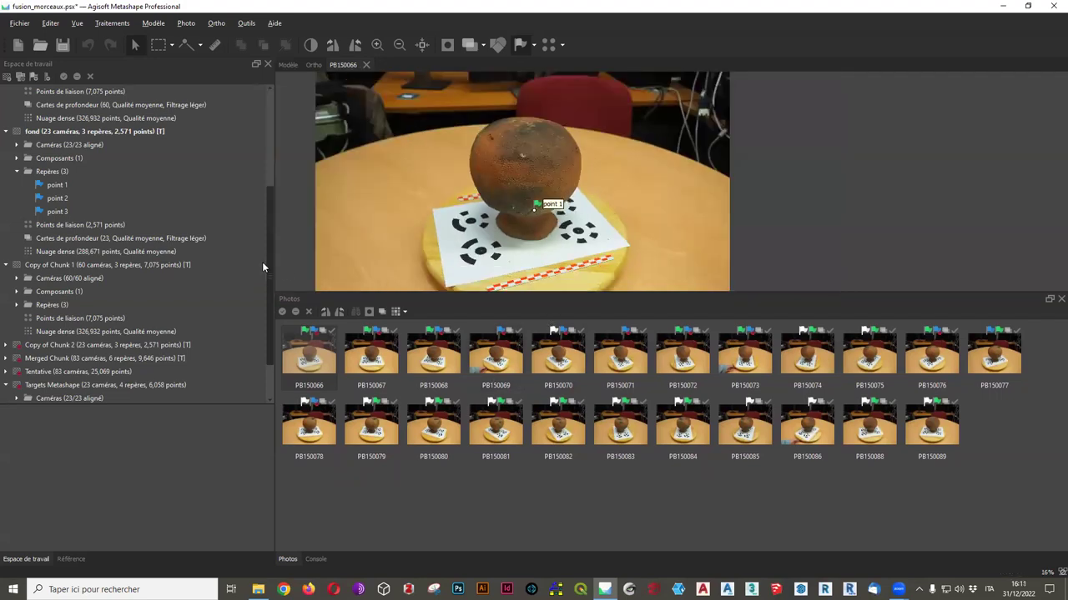
pyautogui.scroll(-1, 264, 258)
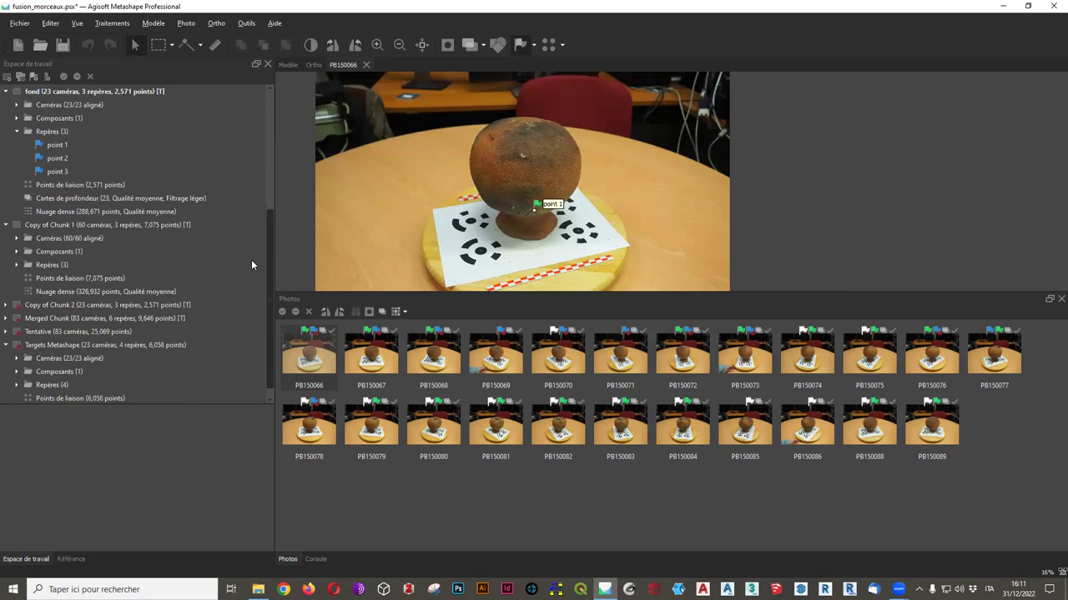
pyautogui.scroll(3, 128, 230)
pyautogui.scroll(2, 128, 223)
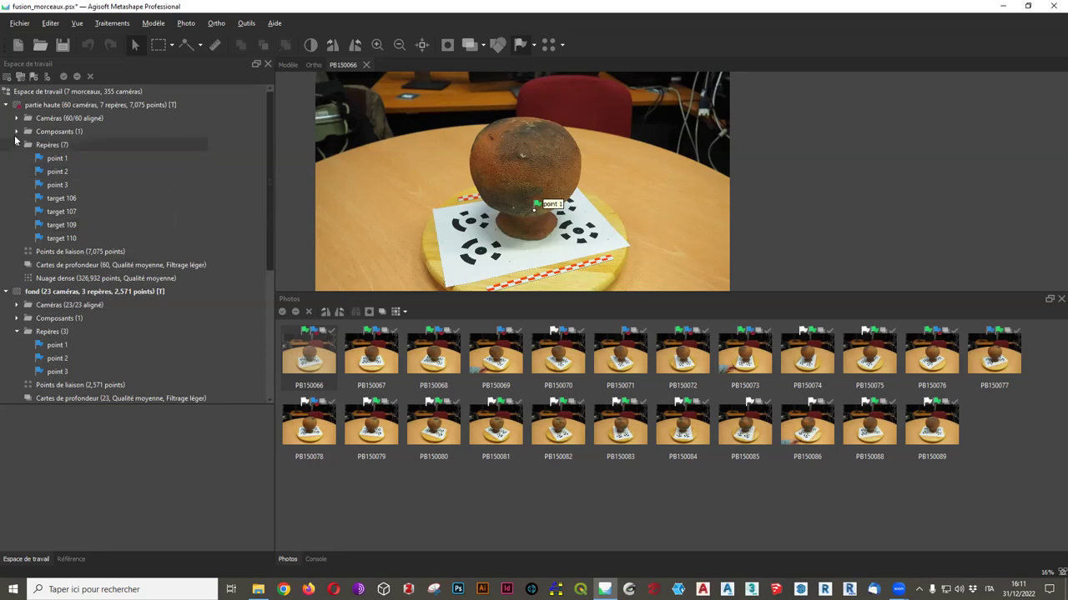
pyautogui.click(5, 105)
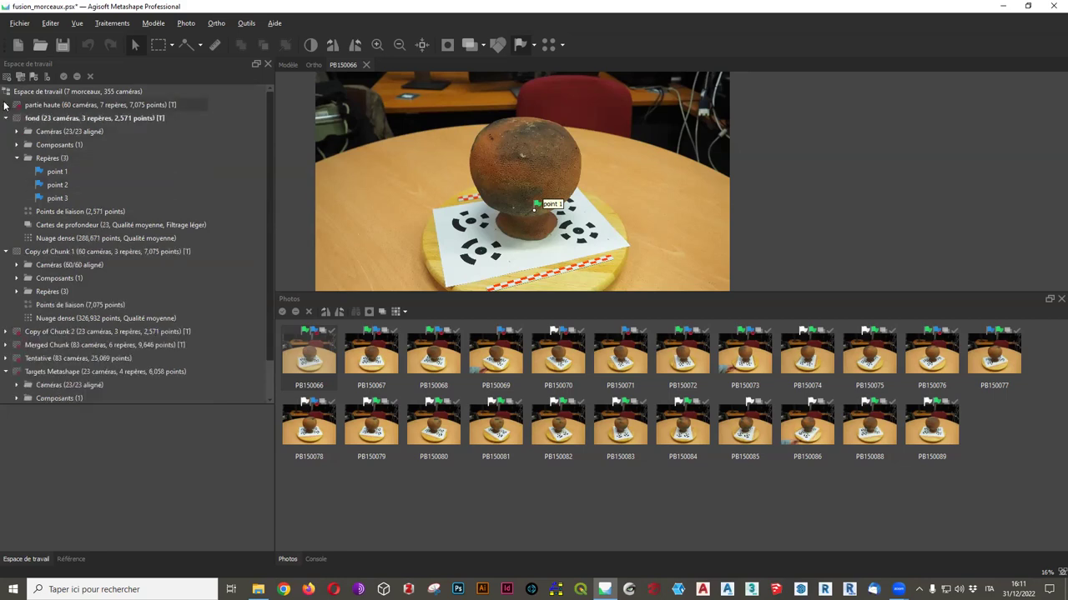
pyautogui.click(5, 118)
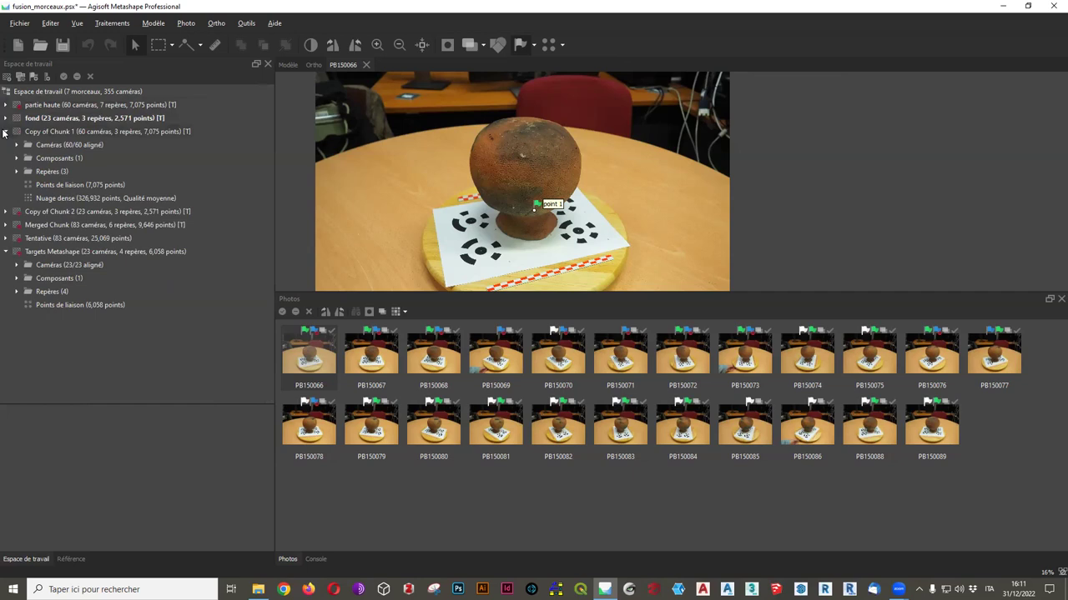
pyautogui.click(5, 132)
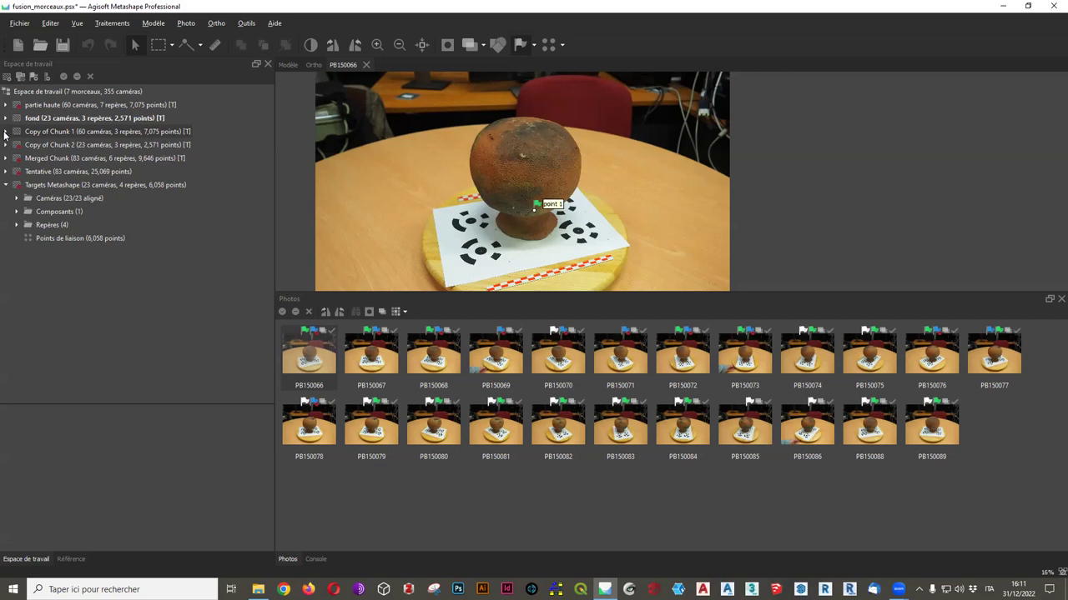
# Examine the vase in photo PB150066, including marker point 1, the surrounding targets and the surface texture near the inscription
pyautogui.scroll(6, 421, 191)
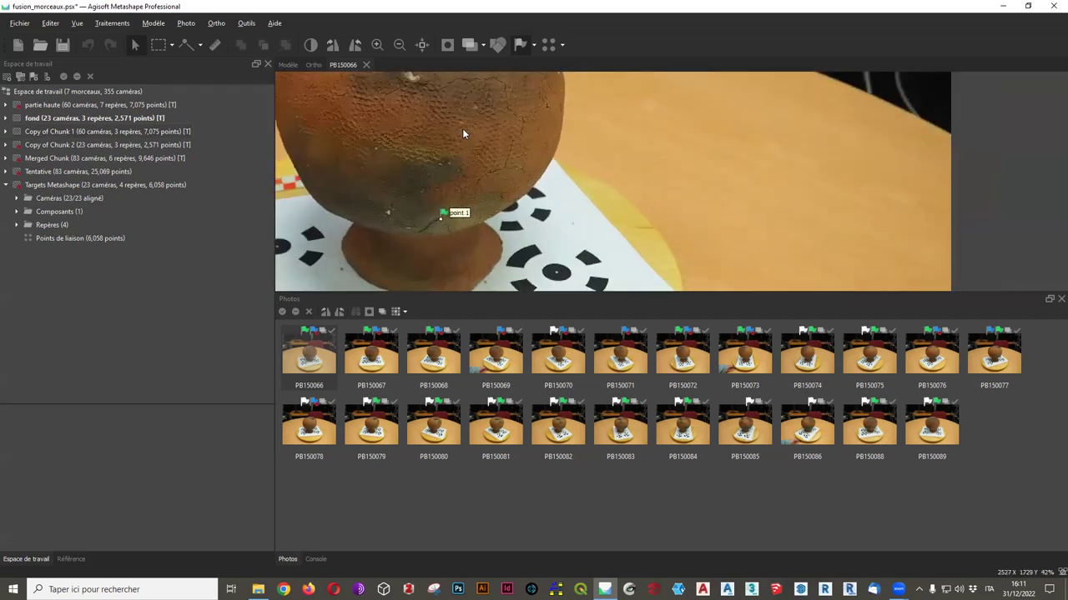
pyautogui.scroll(2, 459, 133)
pyautogui.scroll(-4, 448, 137)
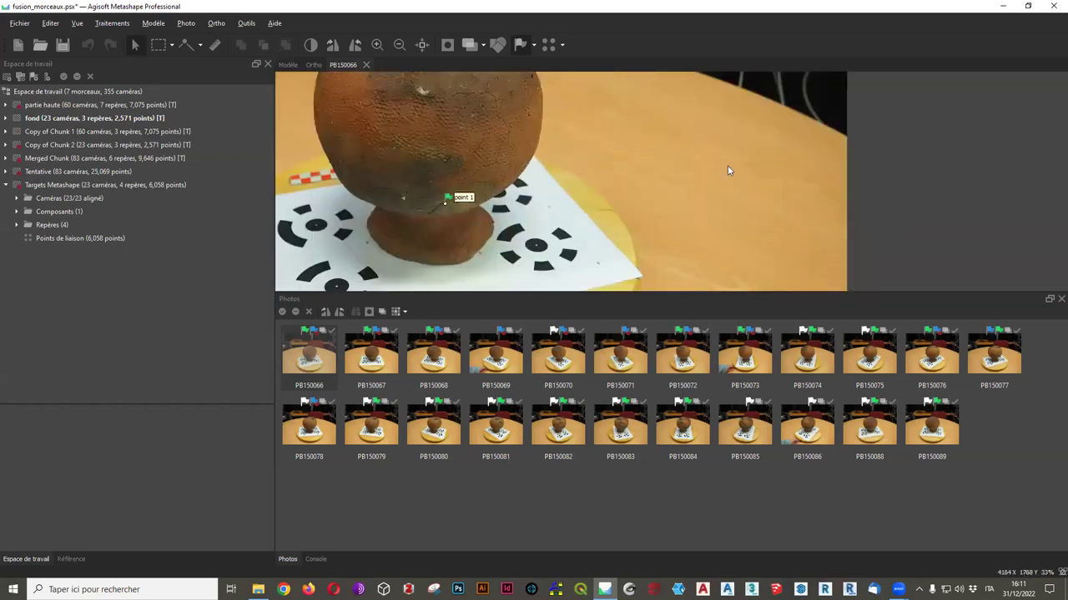
pyautogui.scroll(-1, 559, 248)
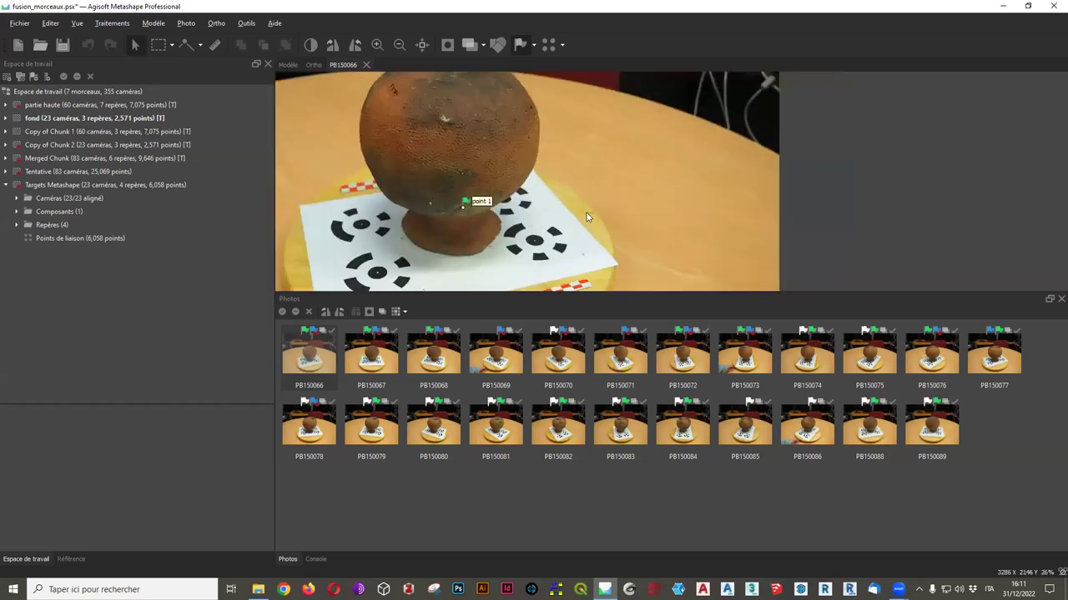
pyautogui.scroll(-2, 586, 226)
pyautogui.scroll(-2, 561, 247)
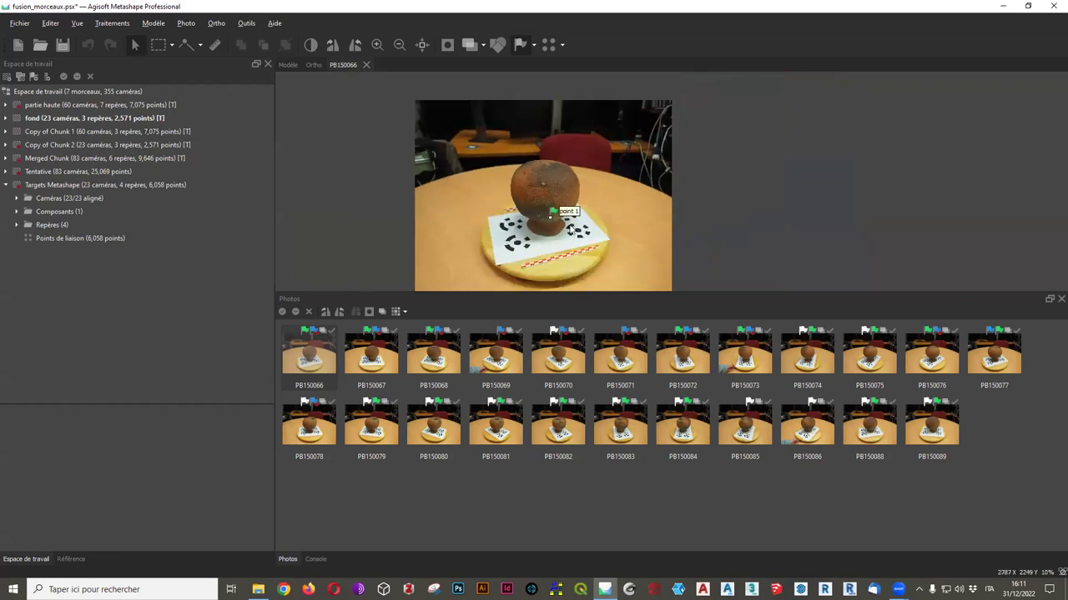
pyautogui.scroll(1, 504, 155)
pyautogui.scroll(5, 505, 148)
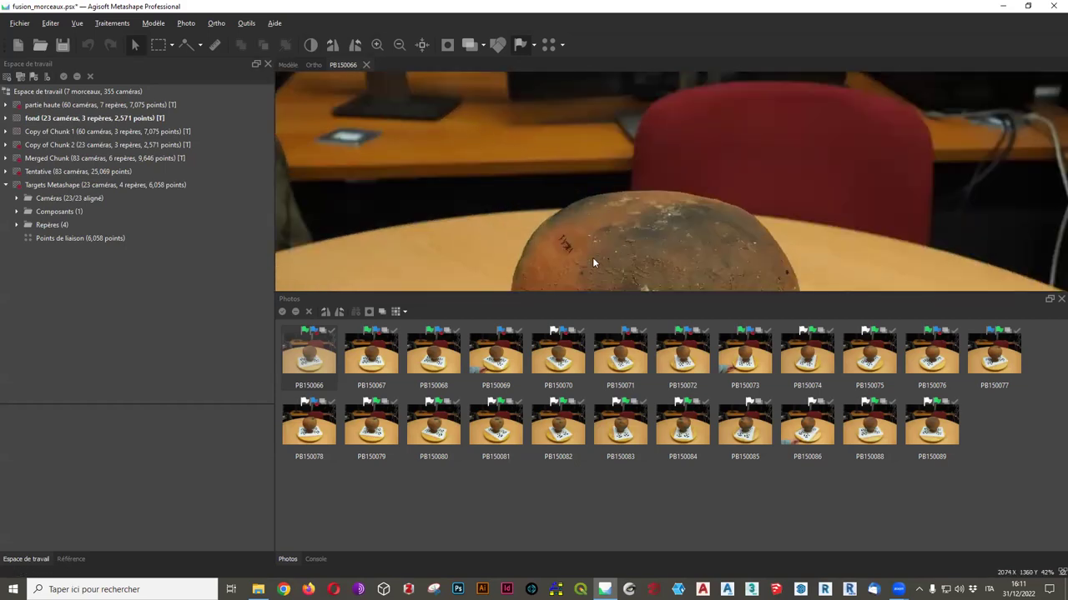
pyautogui.moveTo(592, 257); pyautogui.dragTo(625, 156)
pyautogui.scroll(2, 582, 135)
pyautogui.scroll(2, 592, 154)
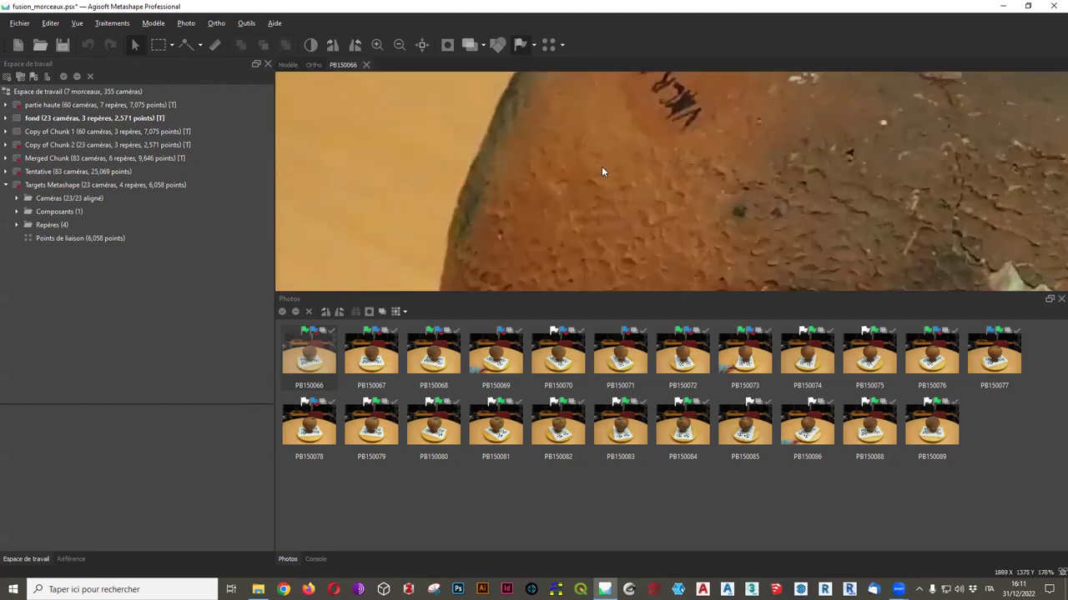
pyautogui.scroll(-5, 549, 202)
pyautogui.scroll(-2, 542, 204)
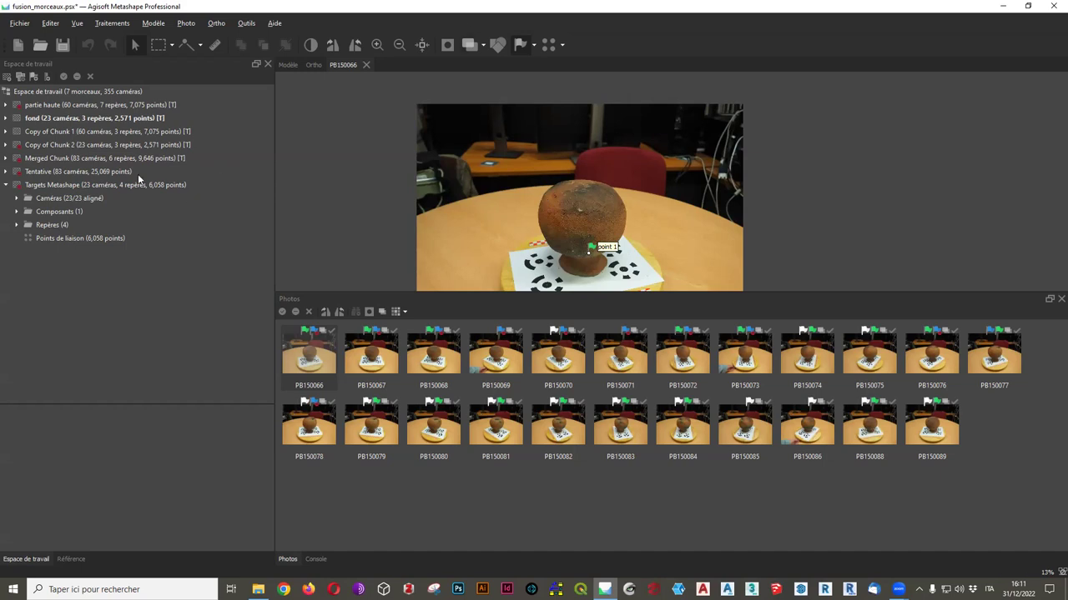
# Enable Merged Chunk and make it the active chunk, closing photo PB150066 to return to the 3D model
pyautogui.click(38, 159)
pyautogui.rightClick(39, 159)
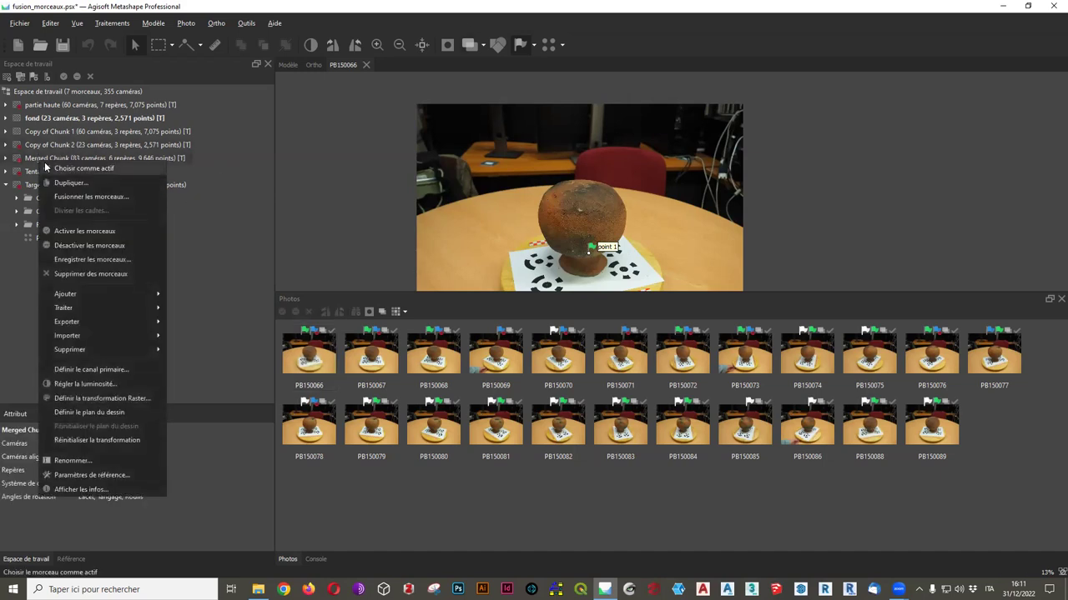
pyautogui.click(95, 231)
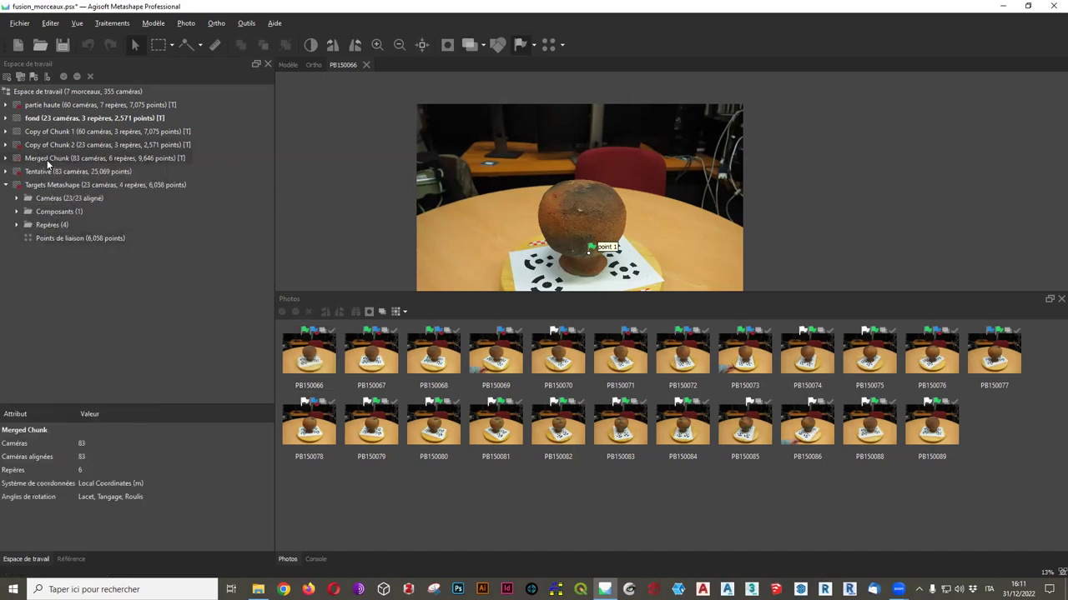
pyautogui.doubleClick(47, 159)
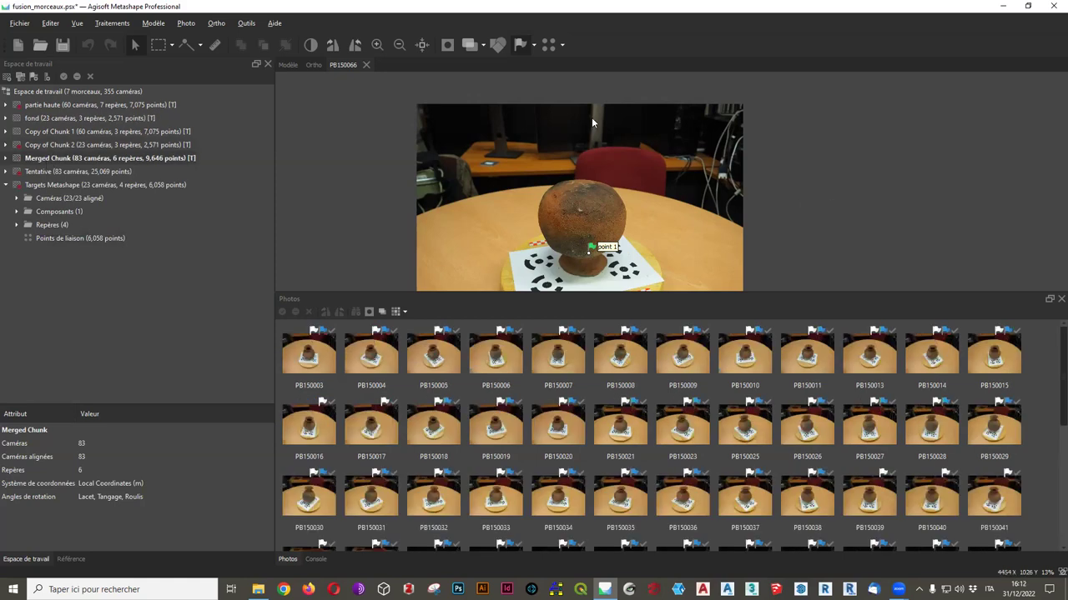
pyautogui.click(366, 64)
# Inspect the merged vase's dense cloud together with its camera positions and markers from different angles
pyautogui.scroll(-2, 632, 147)
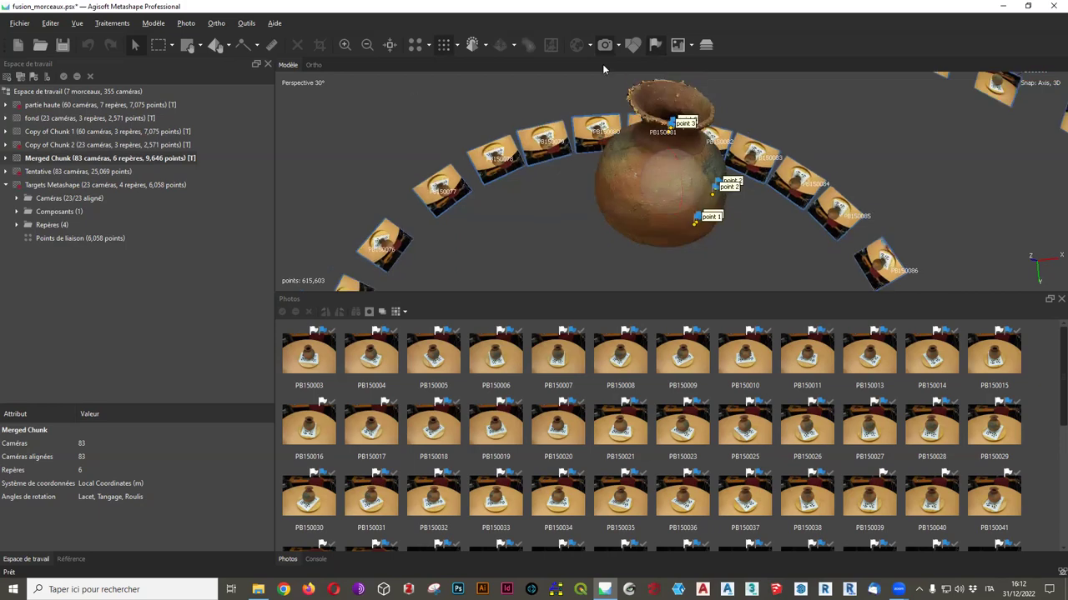
pyautogui.scroll(-4, 661, 148)
pyautogui.scroll(-3, 661, 149)
pyautogui.moveTo(661, 149); pyautogui.dragTo(677, 202)
pyautogui.scroll(5, 676, 202)
pyautogui.scroll(6, 676, 200)
pyautogui.scroll(-2, 666, 201)
pyautogui.moveTo(666, 202)
pyautogui.mouseDown()
pyautogui.moveTo(665, 212)
pyautogui.moveTo(665, 186)
pyautogui.moveTo(671, 203)
pyautogui.moveTo(682, 200)
pyautogui.mouseUp()
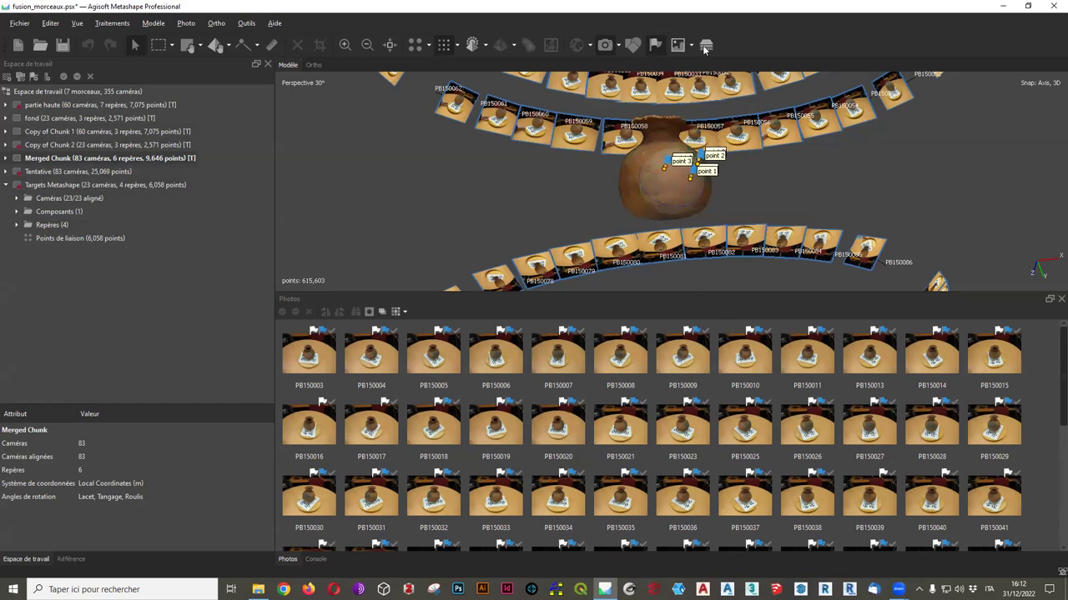
# Compare the duplicate positions of points 1, 2 and 3 up close and around the merged vase
pyautogui.scroll(10, 664, 146)
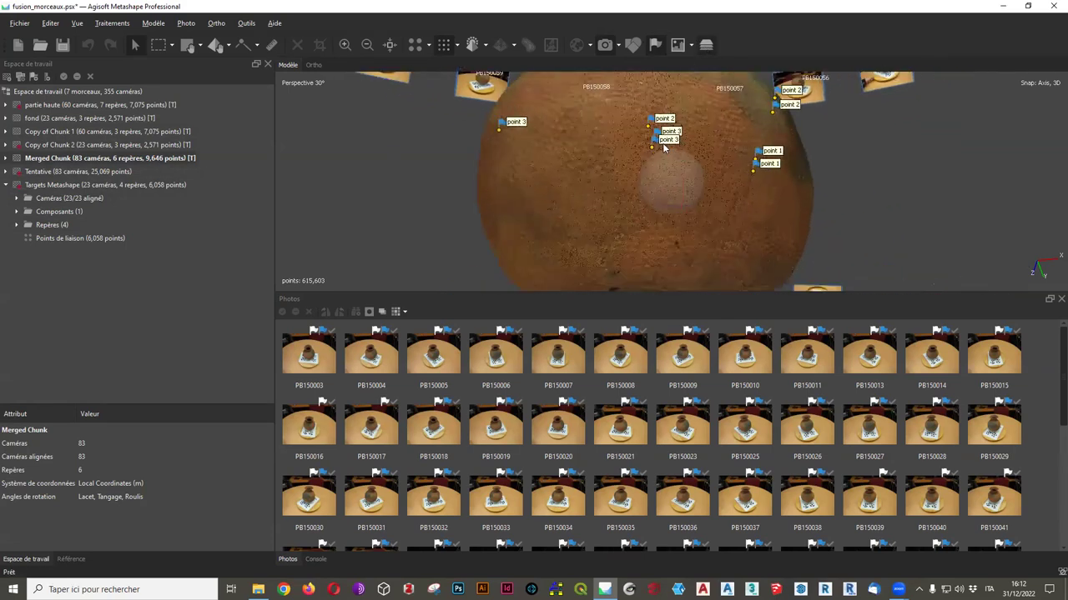
pyautogui.scroll(-3, 657, 134)
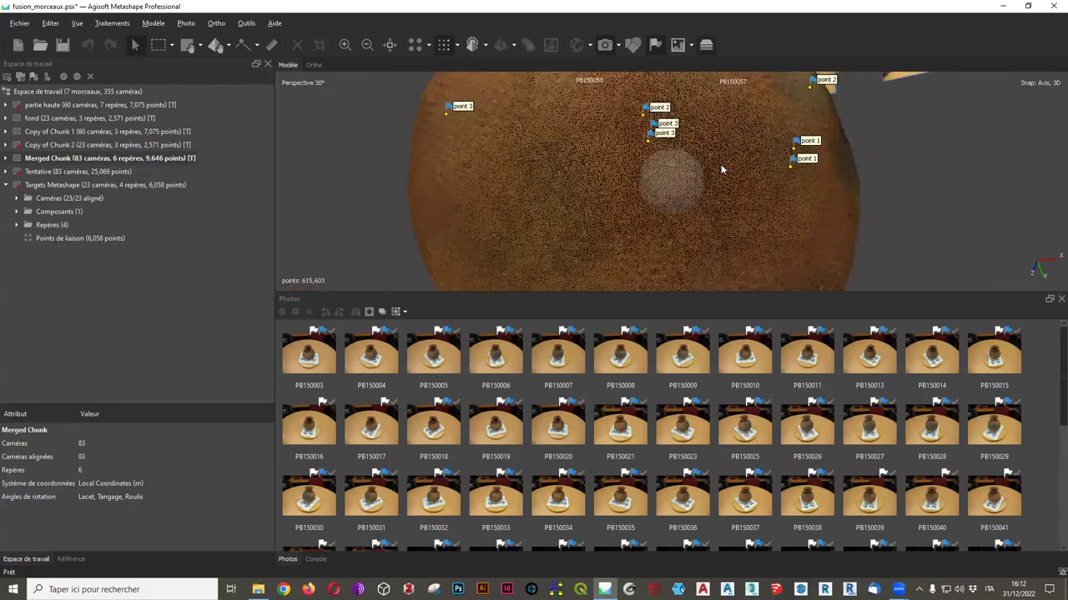
pyautogui.scroll(-3, 636, 181)
pyautogui.moveTo(636, 182); pyautogui.dragTo(674, 186)
pyautogui.scroll(3, 674, 184)
pyautogui.scroll(-4, 681, 173)
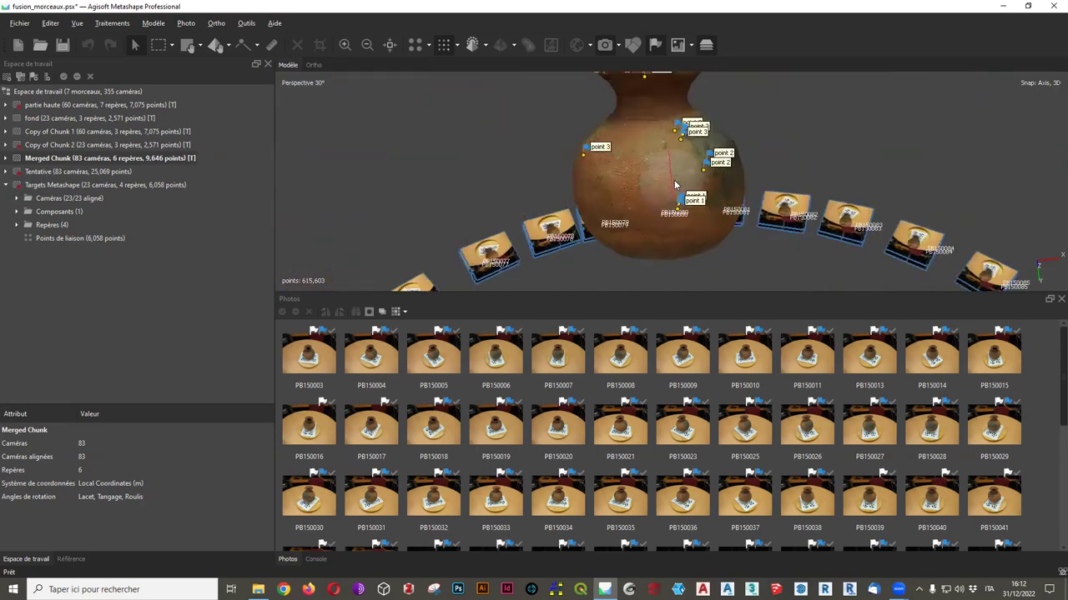
pyautogui.moveTo(465, 231); pyautogui.dragTo(618, 113)
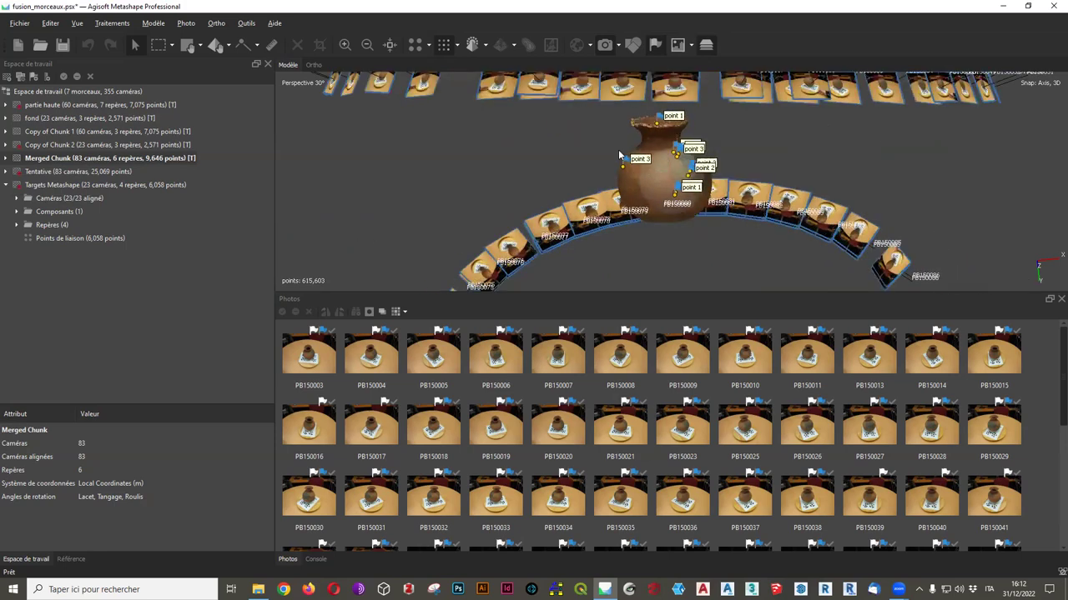
pyautogui.scroll(-2, 620, 156)
pyautogui.scroll(8, 605, 139)
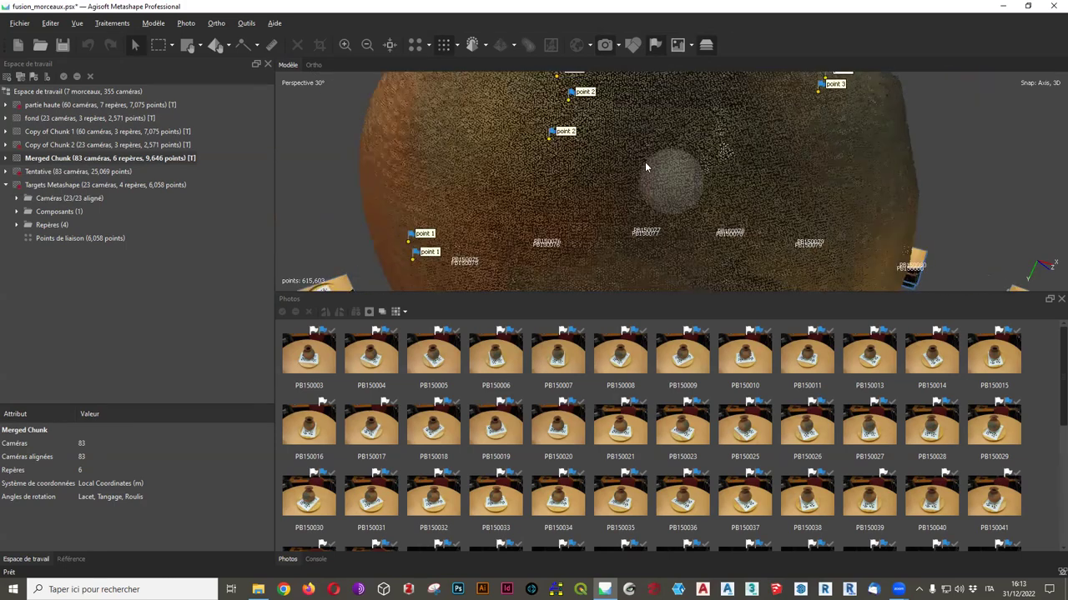
pyautogui.scroll(-3, 645, 167)
pyautogui.moveTo(659, 179); pyautogui.dragTo(562, 167)
pyautogui.scroll(4, 721, 195)
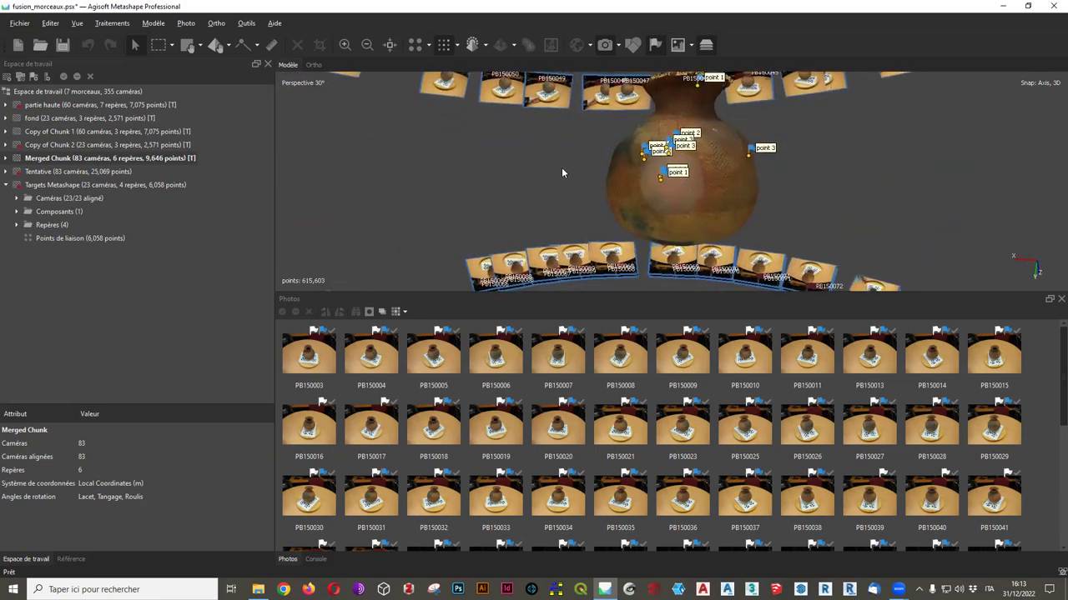
# Display Copy of Chunk 1 and Copy of Chunk 2 in place of Merged Chunk and make Copy of Chunk 1 active
pyautogui.click(52, 145)
pyautogui.rightClick(51, 147)
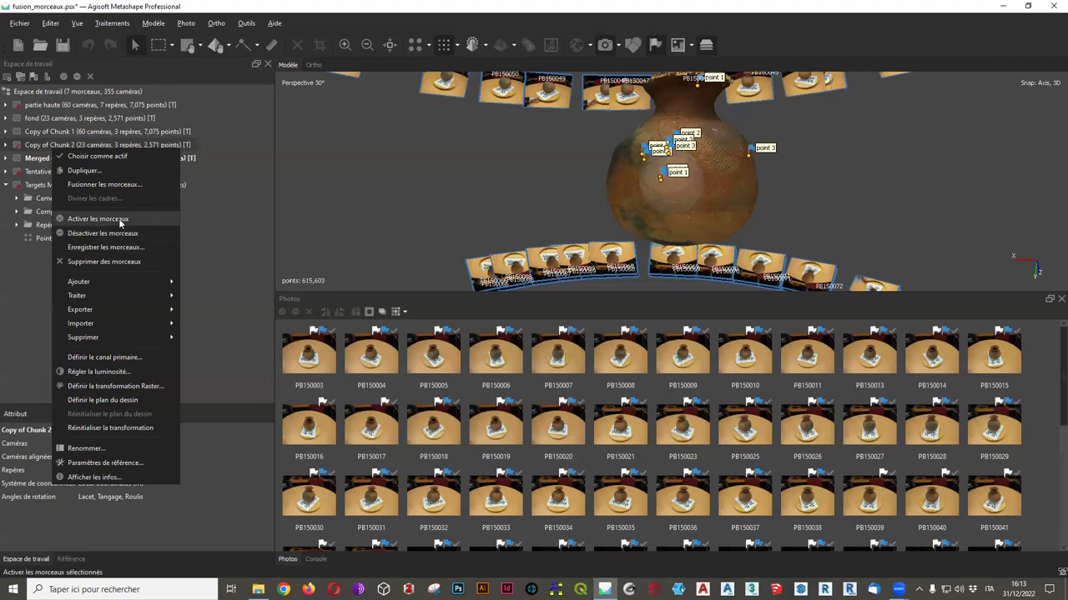
pyautogui.click(57, 149)
pyautogui.click(50, 120)
pyautogui.rightClick(51, 119)
pyautogui.click(65, 139)
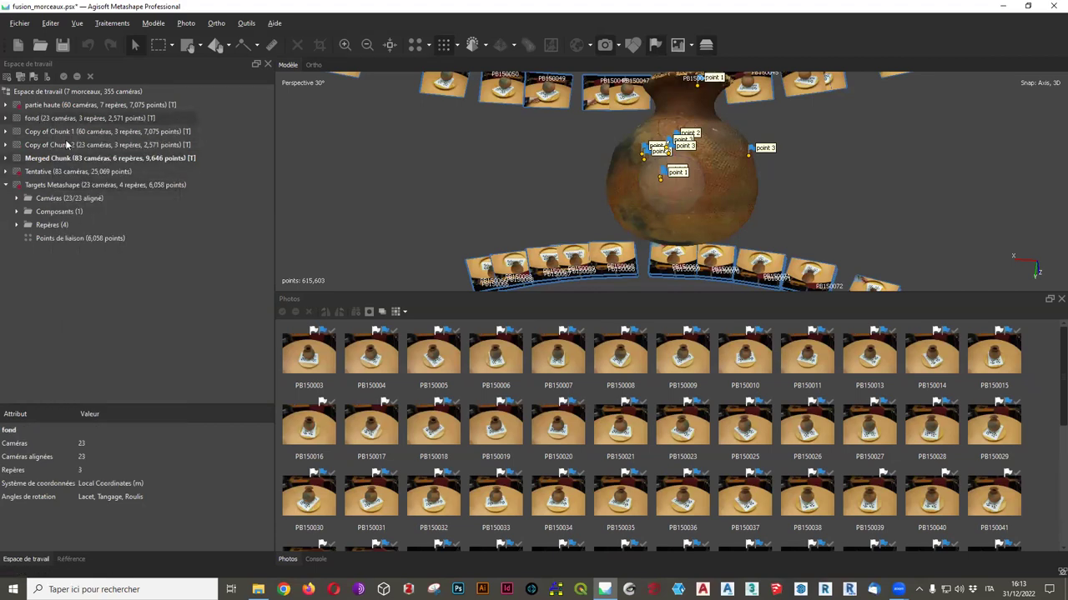
pyautogui.click(58, 130)
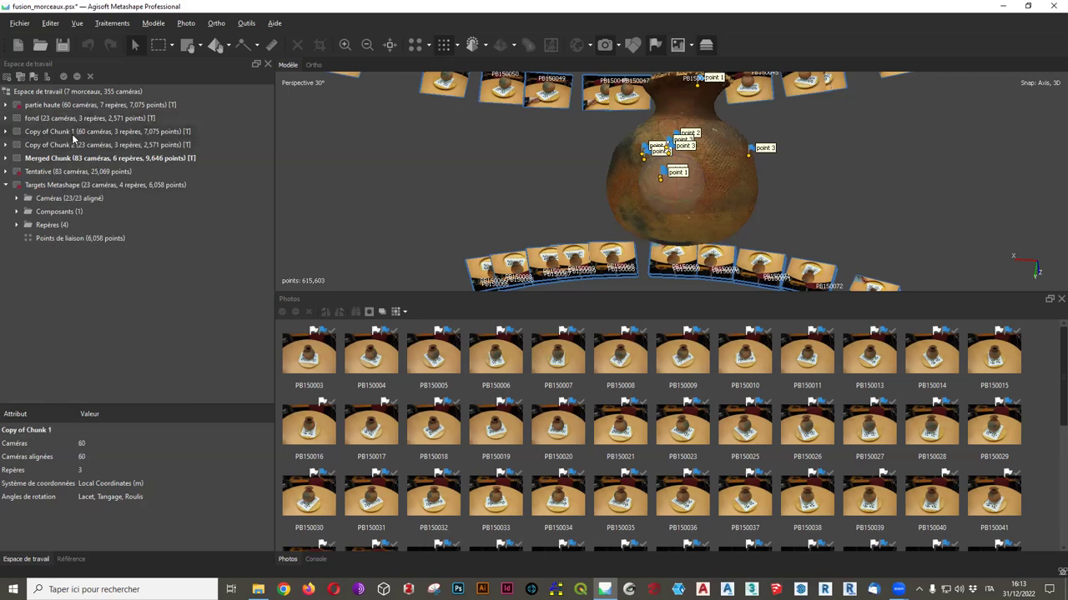
# Shift Copy of Chunk 1 slightly with the Move Object tool to demonstrate its offset from the markers of Copy of Chunk 2
pyautogui.click(227, 45)
pyautogui.click(232, 65)
pyautogui.moveTo(775, 227); pyautogui.dragTo(597, 111)
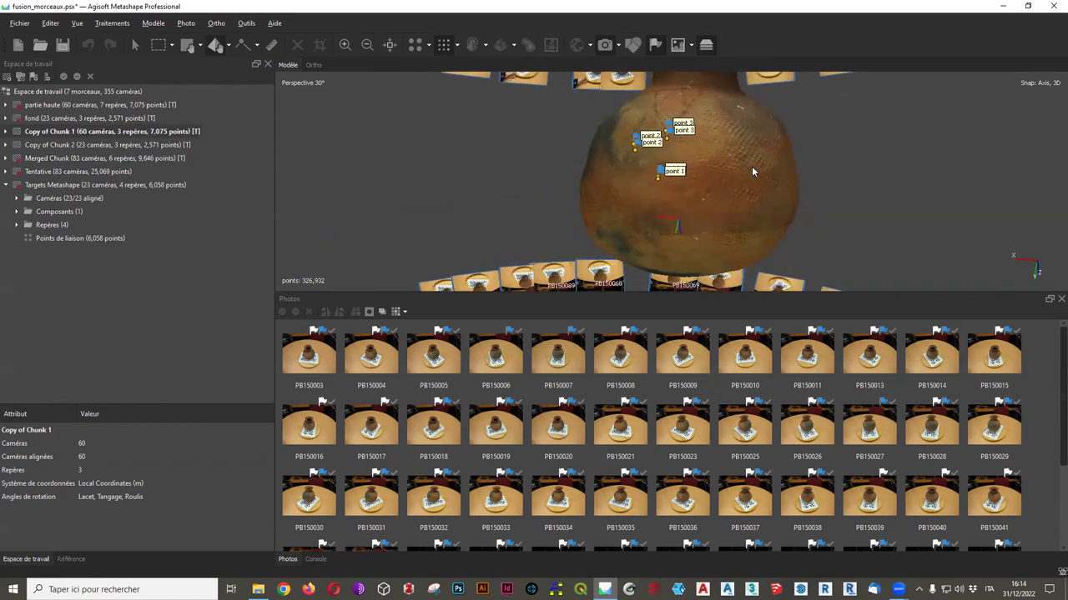
pyautogui.moveTo(751, 169); pyautogui.dragTo(752, 166)
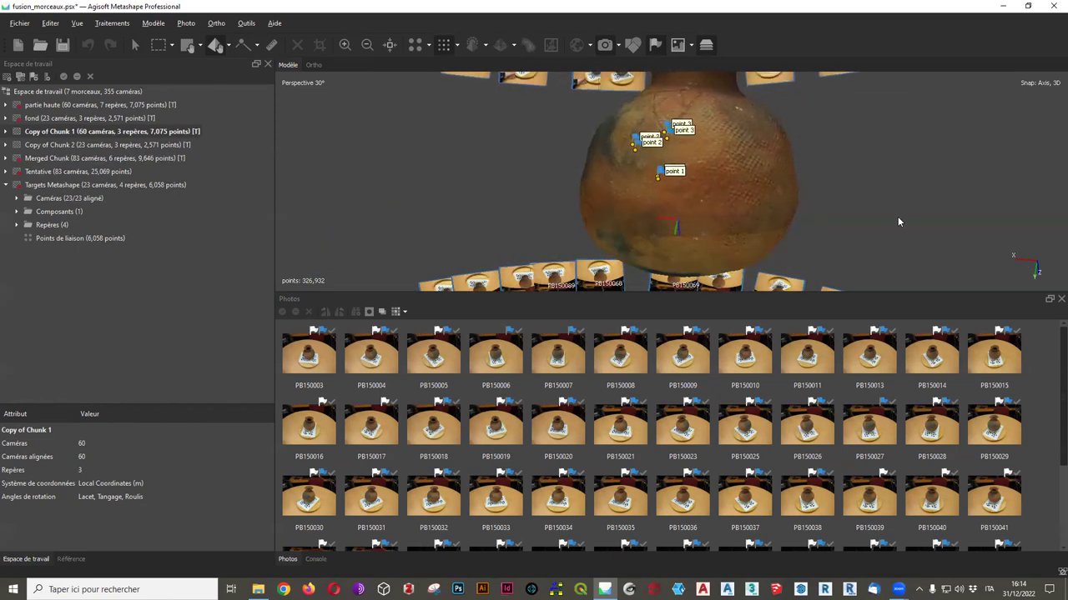
# Inspect how the two chunk copies overlap at the vase's base and around points 1, 2 and 3, then reset the view
pyautogui.moveTo(895, 229)
pyautogui.mouseDown()
pyautogui.moveTo(757, 202)
pyautogui.moveTo(655, 157)
pyautogui.moveTo(700, 193)
pyautogui.moveTo(730, 197)
pyautogui.moveTo(713, 216)
pyautogui.moveTo(748, 215)
pyautogui.moveTo(713, 196)
pyautogui.moveTo(687, 199)
pyautogui.moveTo(710, 204)
pyautogui.moveTo(661, 165)
pyautogui.moveTo(659, 148)
pyautogui.moveTo(703, 147)
pyautogui.moveTo(661, 134)
pyautogui.moveTo(678, 166)
pyautogui.moveTo(709, 170)
pyautogui.moveTo(711, 132)
pyautogui.moveTo(745, 110)
pyautogui.moveTo(695, 129)
pyautogui.mouseUp()
pyautogui.scroll(-6, 692, 125)
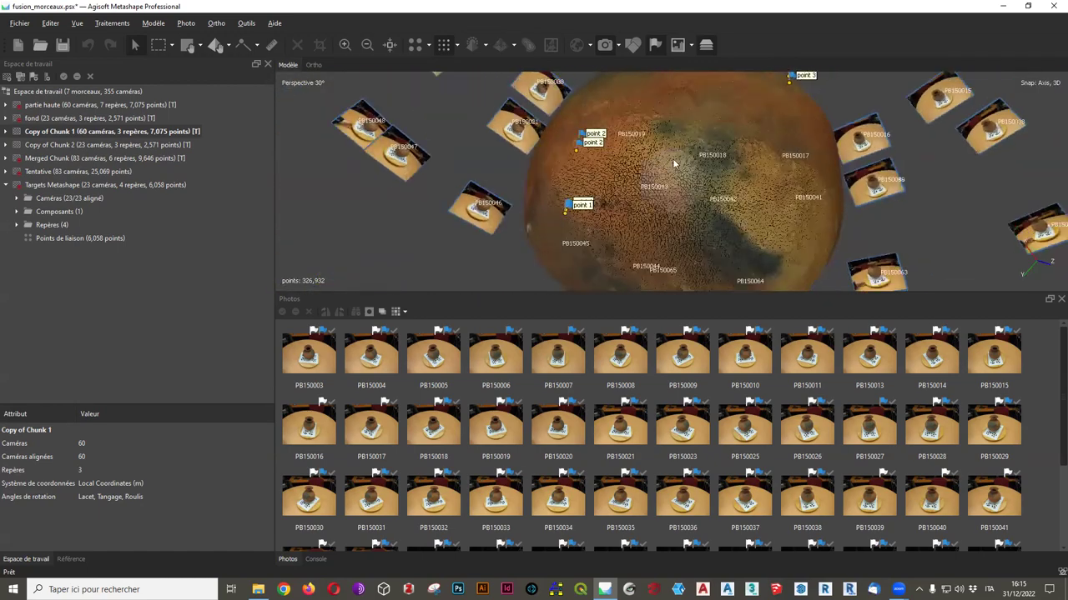
pyautogui.moveTo(656, 163); pyautogui.dragTo(823, 184)
pyautogui.scroll(5, 713, 200)
pyautogui.moveTo(653, 182); pyautogui.dragTo(654, 185)
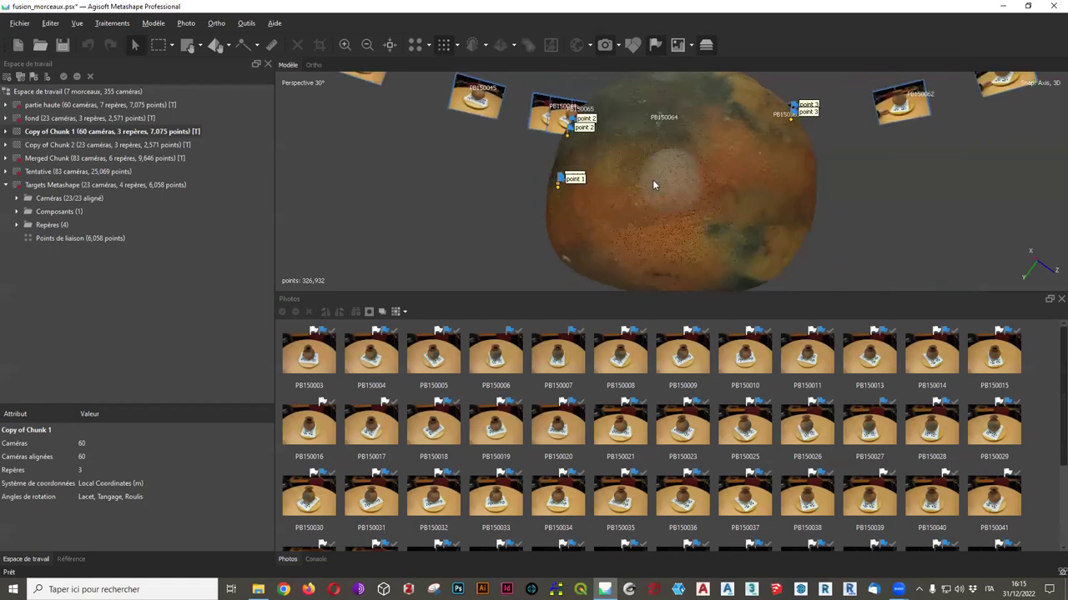
pyautogui.moveTo(694, 150); pyautogui.dragTo(687, 171)
pyautogui.press('0')
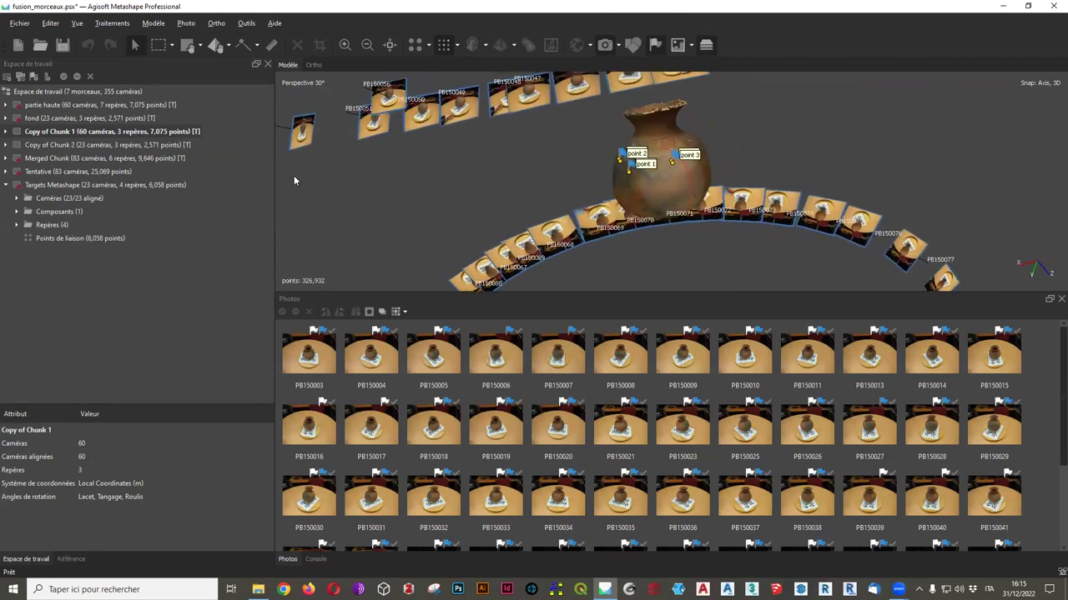
# Make Copy of Chunk 2 active and shift it slightly upward relative to Copy of Chunk 1 with the Move Object tool
pyautogui.click(103, 146)
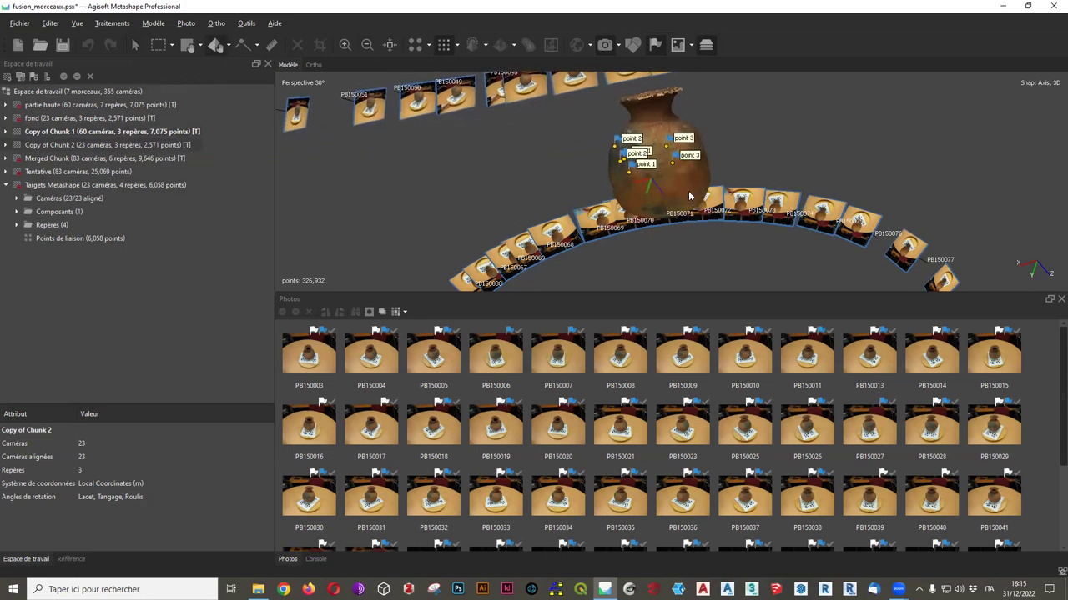
pyautogui.doubleClick(54, 146)
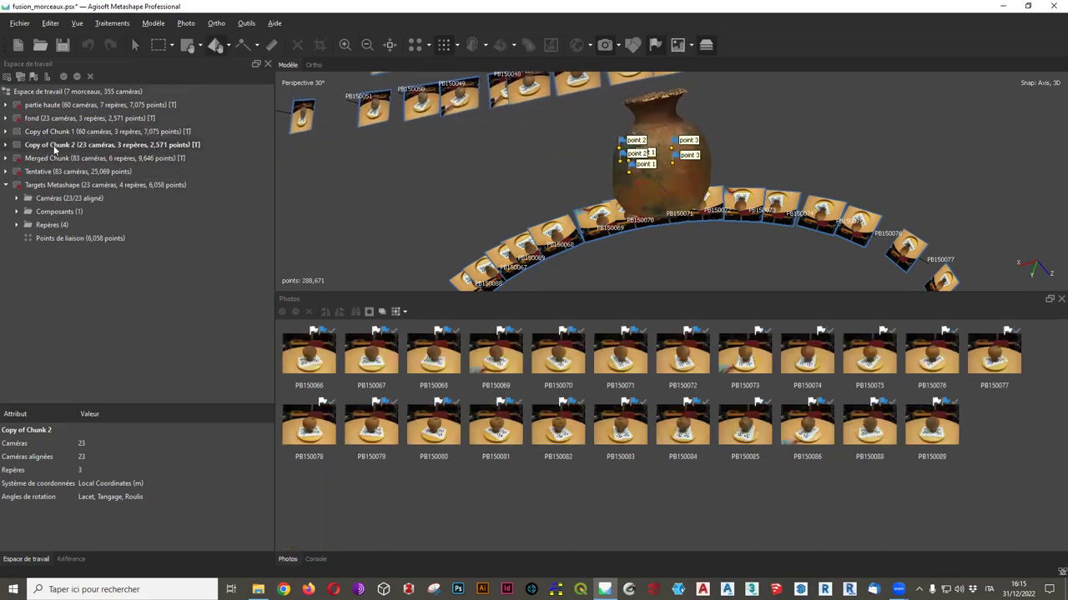
pyautogui.moveTo(690, 192)
pyautogui.mouseDown()
pyautogui.moveTo(707, 264)
pyautogui.moveTo(690, 179)
pyautogui.mouseUp()
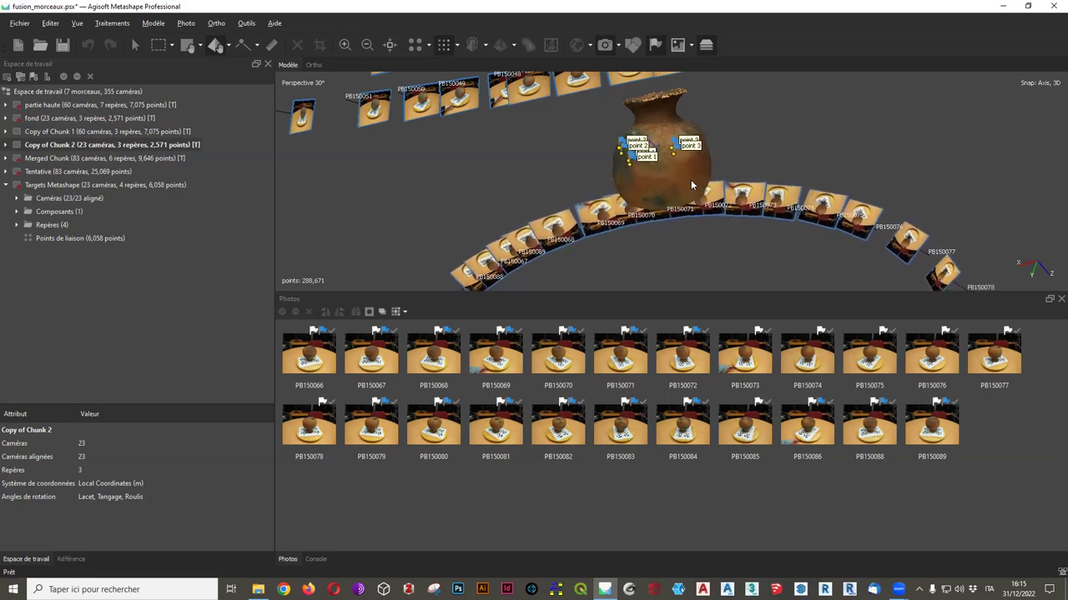
pyautogui.scroll(5, 688, 187)
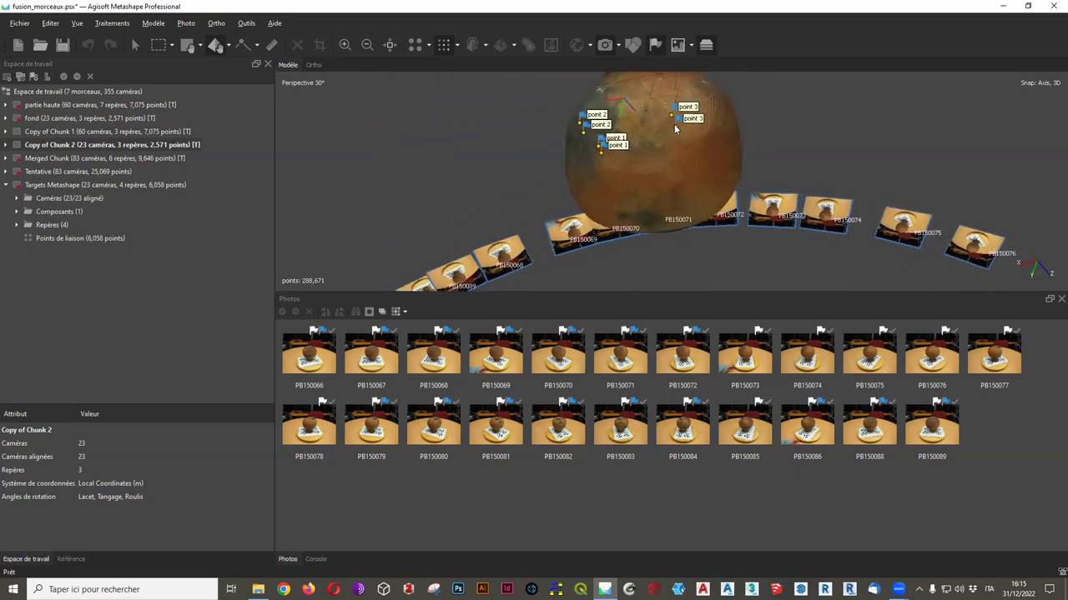
pyautogui.moveTo(628, 200)
pyautogui.mouseDown()
pyautogui.moveTo(637, 219)
pyautogui.moveTo(631, 202)
pyautogui.mouseUp()
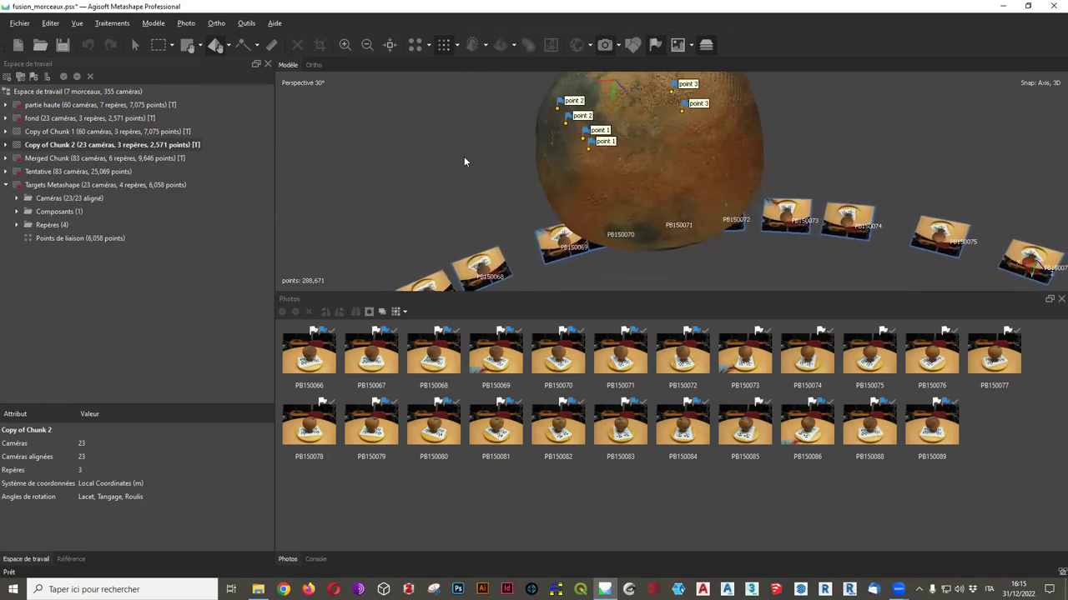
# Compare the paired markers and surface overlap of the two chunk copies on the vase's body, especially around point 3
pyautogui.moveTo(464, 156); pyautogui.dragTo(516, 177)
pyautogui.moveTo(755, 148); pyautogui.dragTo(766, 129)
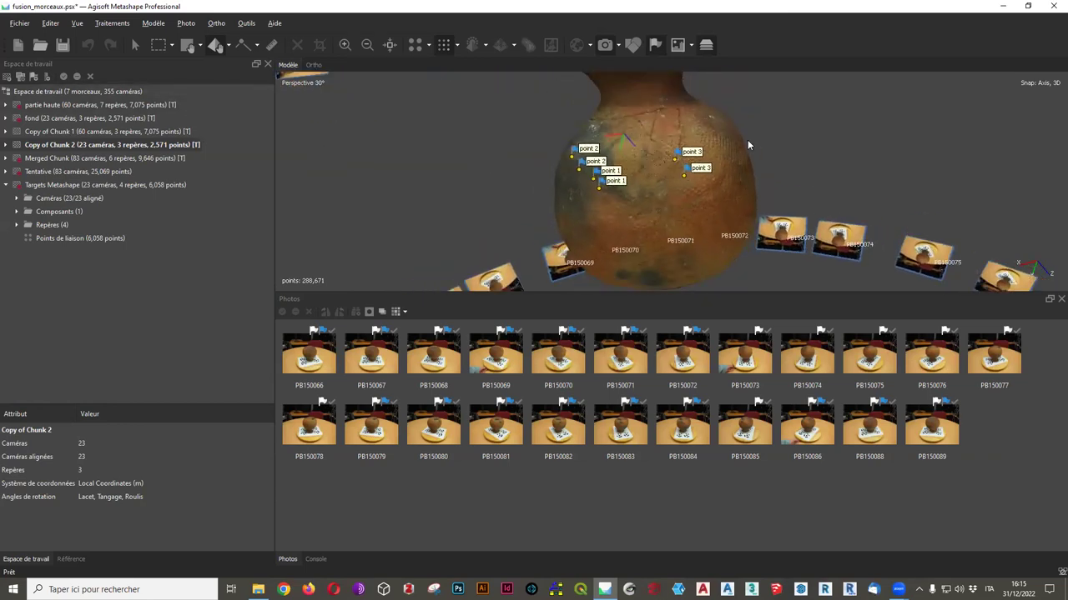
pyautogui.moveTo(698, 186); pyautogui.dragTo(804, 166)
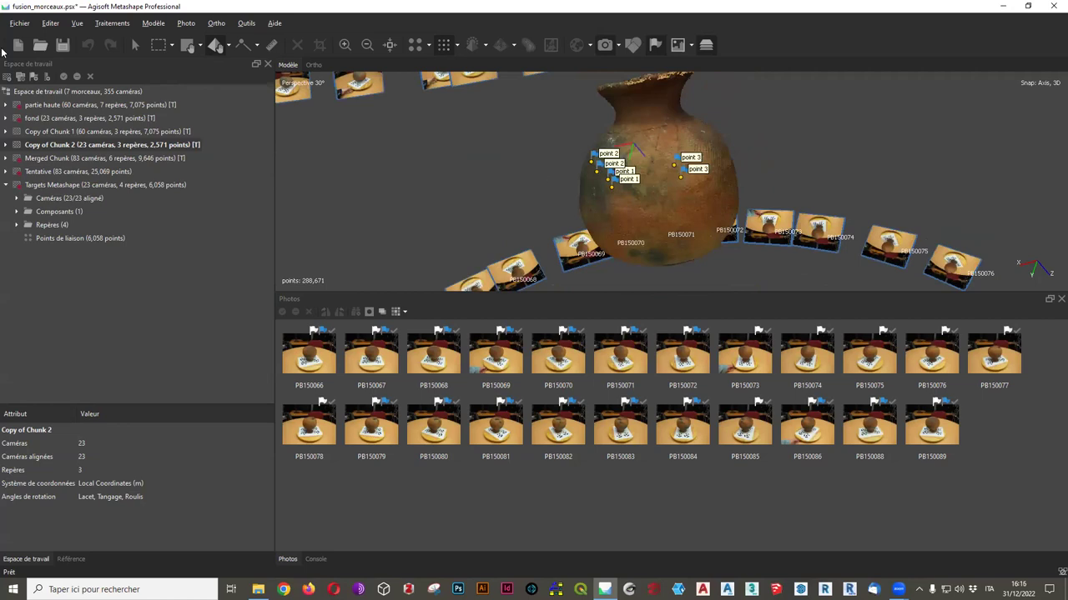
pyautogui.moveTo(709, 196); pyautogui.dragTo(656, 207)
pyautogui.scroll(4, 675, 210)
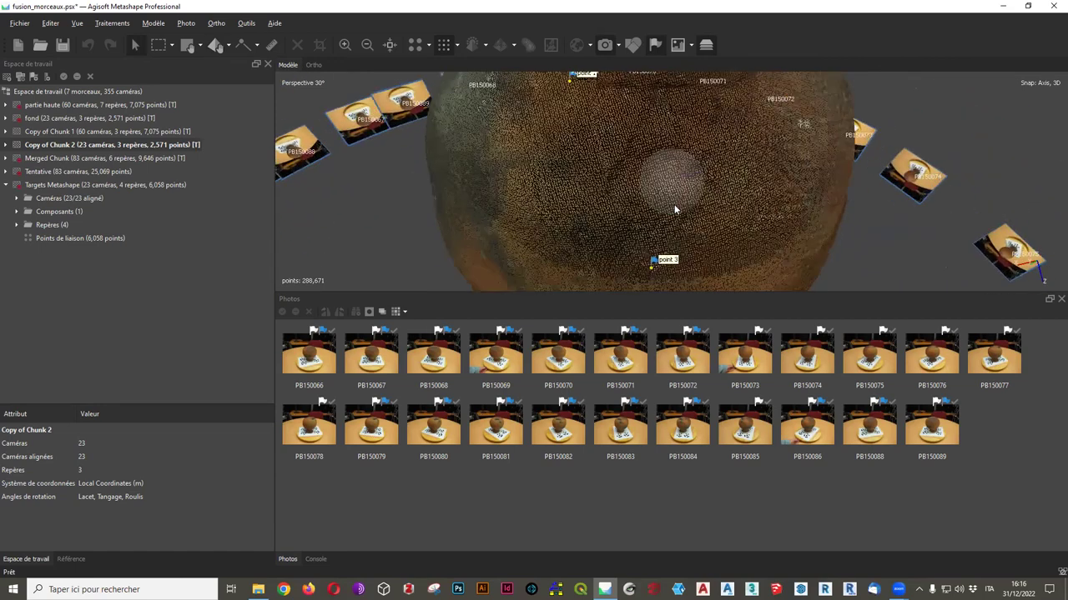
pyautogui.scroll(-5, 676, 209)
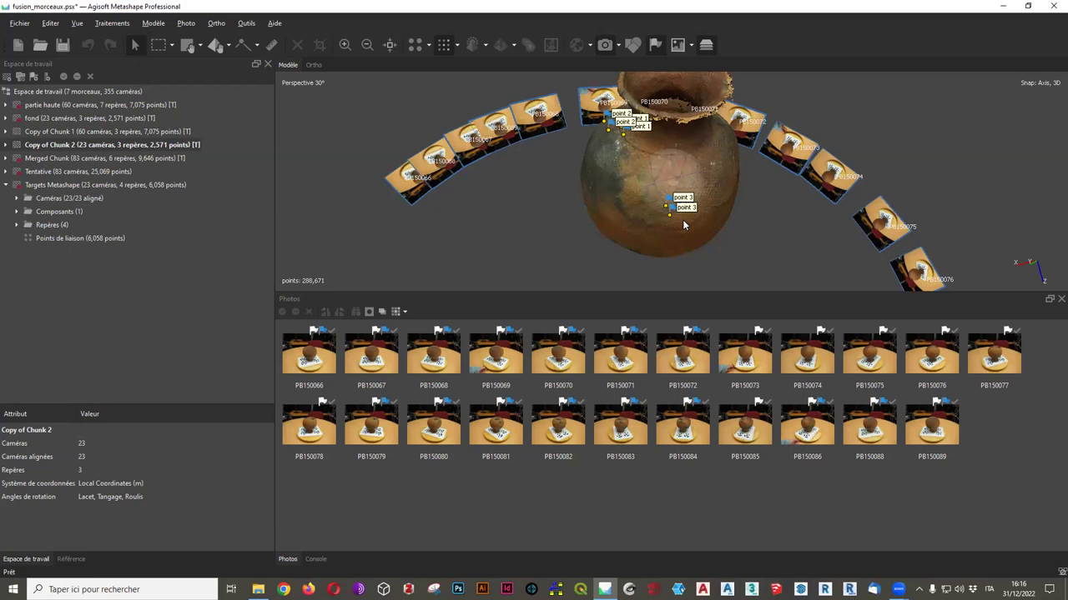
pyautogui.scroll(5, 683, 225)
pyautogui.scroll(-5, 692, 181)
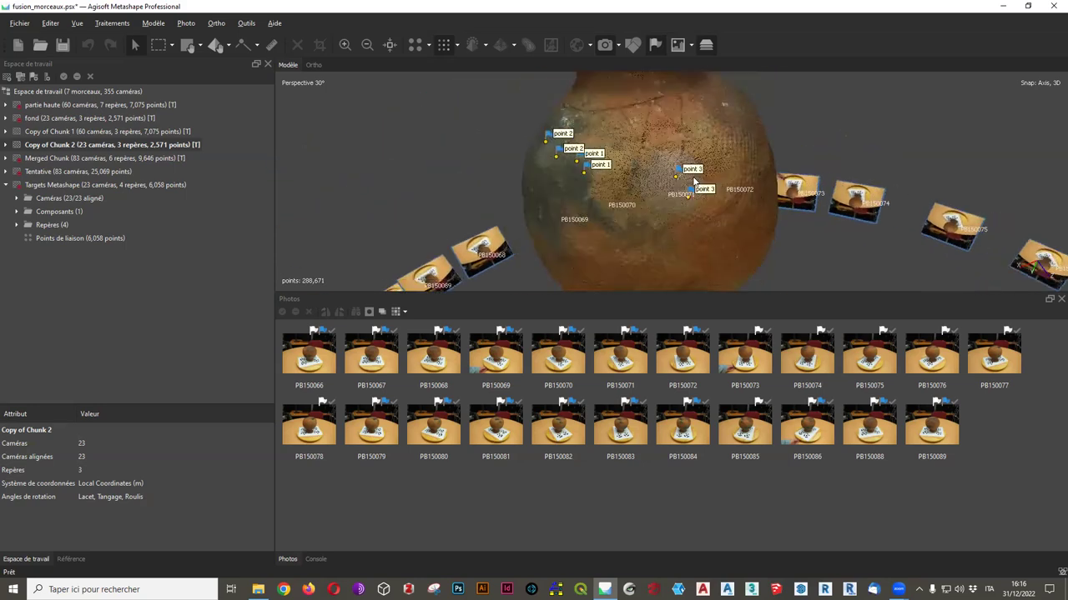
pyautogui.moveTo(681, 261); pyautogui.dragTo(683, 205)
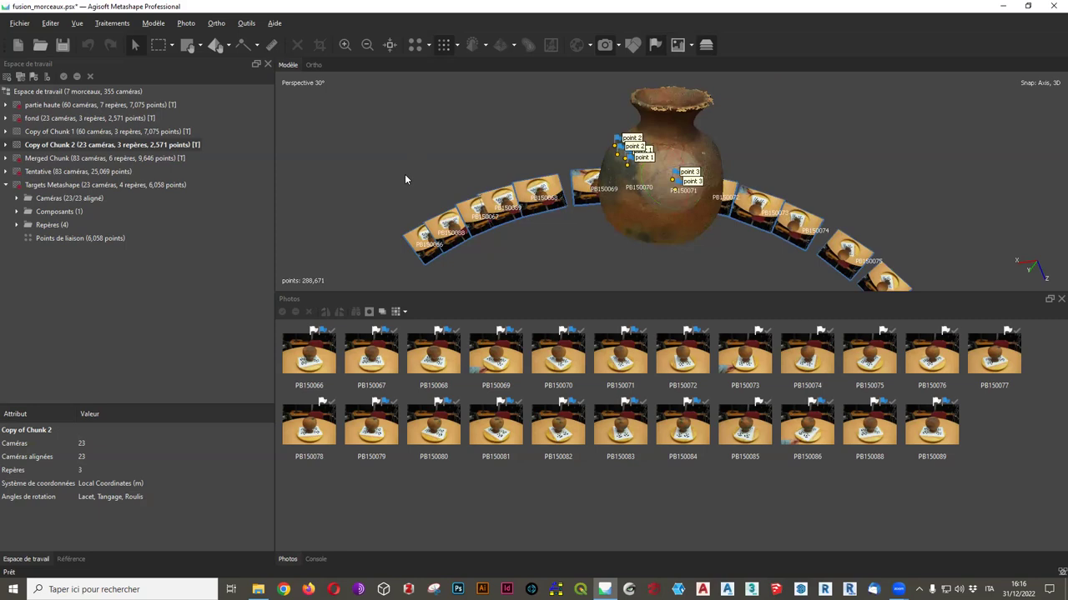
# Examine the overlap of the two chunk copies from the vase's other side and underneath
pyautogui.click(215, 47)
pyautogui.moveTo(751, 217); pyautogui.dragTo(684, 202)
pyautogui.scroll(2, 683, 203)
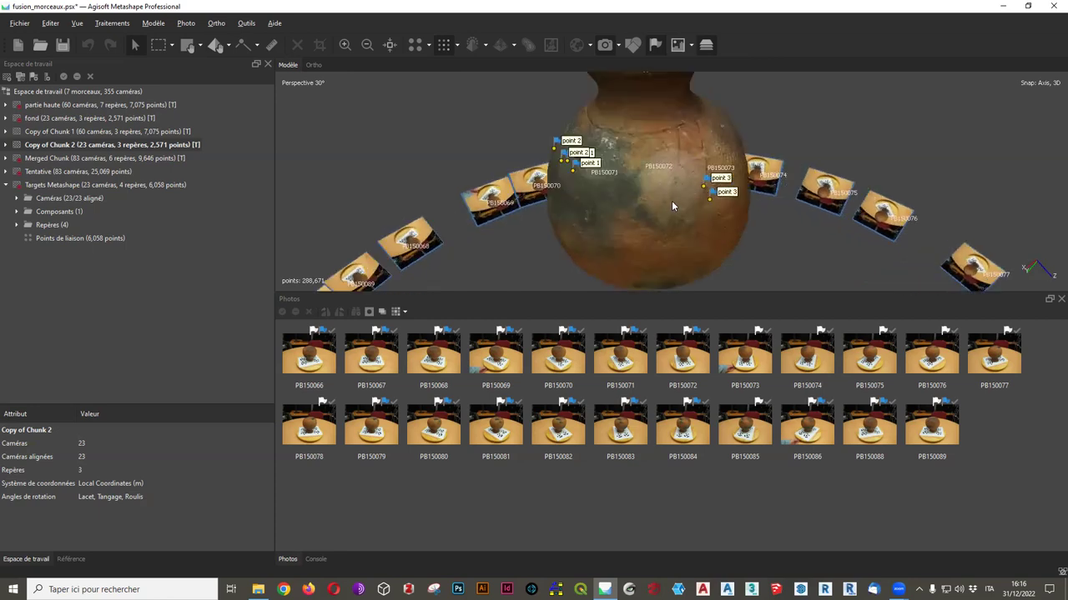
pyautogui.scroll(2, 692, 191)
pyautogui.moveTo(692, 191); pyautogui.dragTo(816, 156)
pyautogui.scroll(-2, 816, 157)
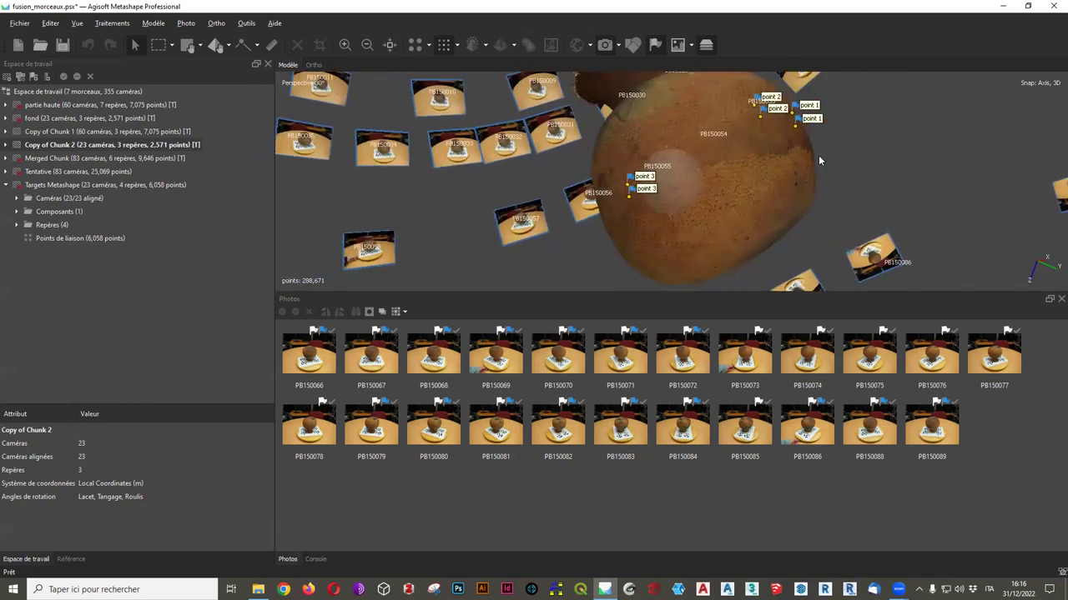
# Hide the cameras and markers in the 3D view to leave only the vase's dense cloud
pyautogui.moveTo(821, 188); pyautogui.dragTo(681, 195)
pyautogui.scroll(-3, 701, 187)
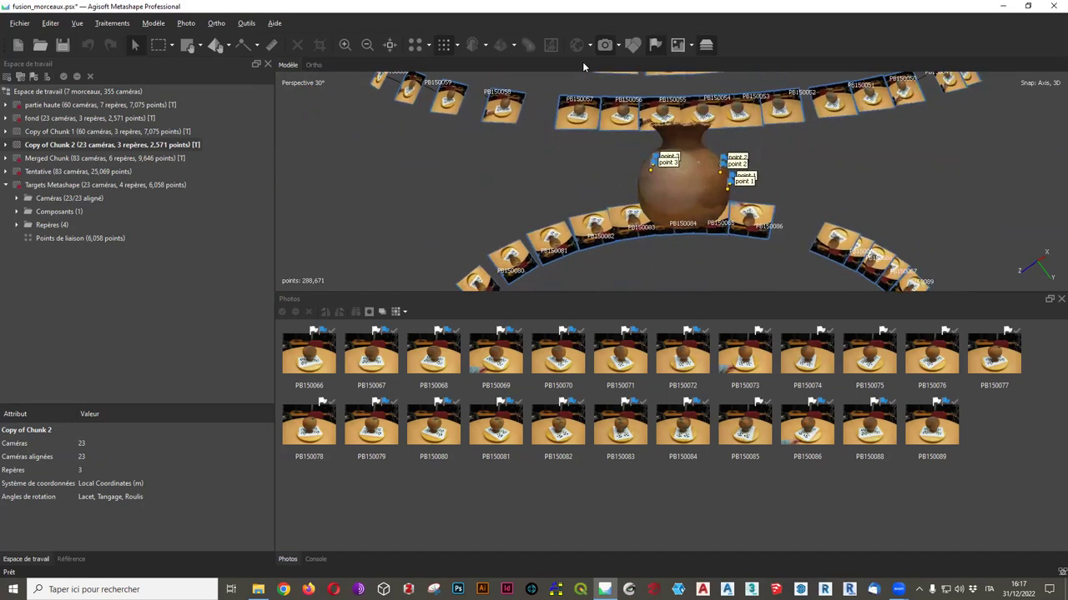
pyautogui.click(605, 48)
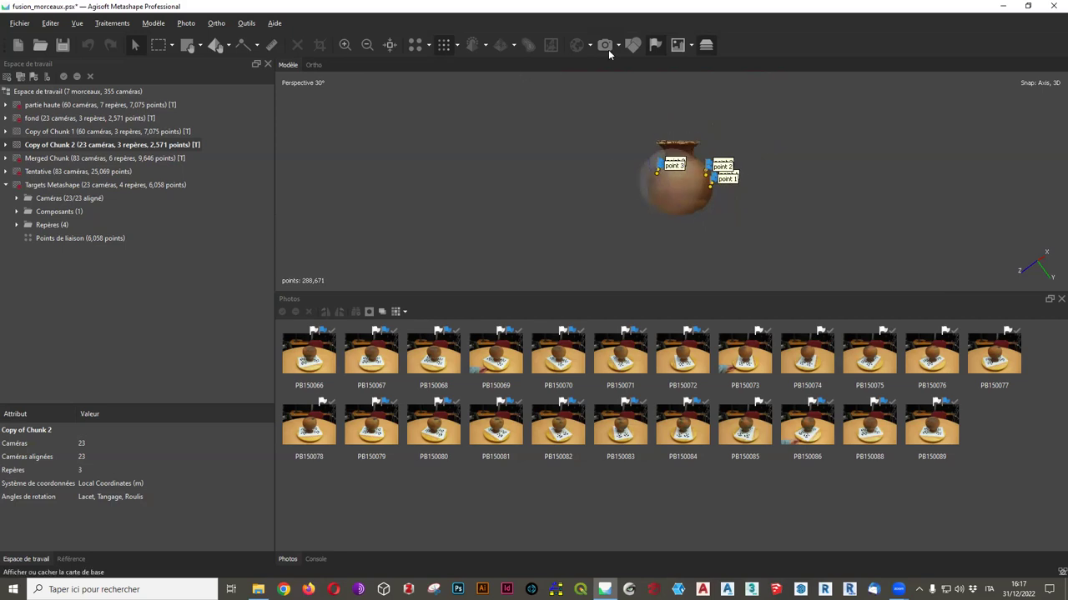
pyautogui.moveTo(696, 195)
pyautogui.mouseDown()
pyautogui.moveTo(698, 183)
pyautogui.moveTo(671, 186)
pyautogui.moveTo(677, 166)
pyautogui.moveTo(698, 170)
pyautogui.moveTo(676, 139)
pyautogui.moveTo(656, 202)
pyautogui.moveTo(701, 210)
pyautogui.mouseUp()
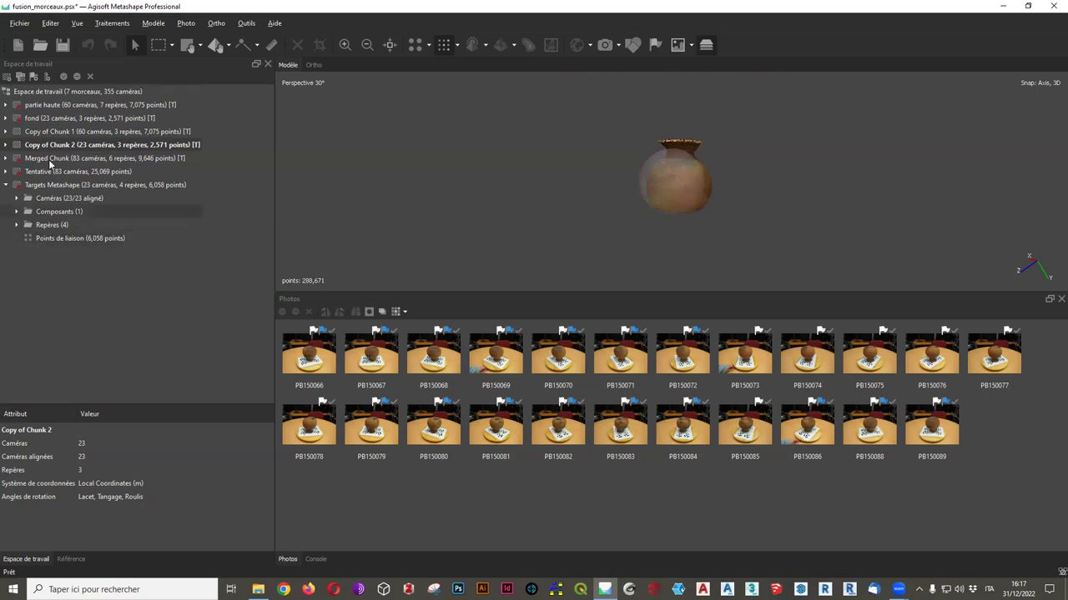
# Expand the contents of Merged Chunk, make it the active chunk and enable it
pyautogui.click(4, 158)
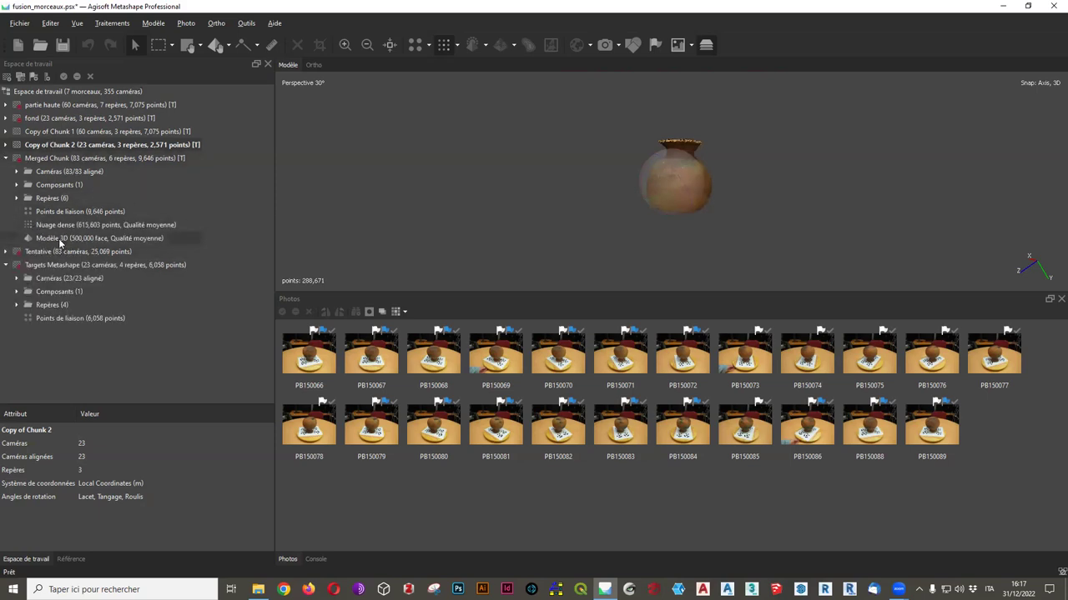
pyautogui.rightClick(52, 158)
pyautogui.click(79, 167)
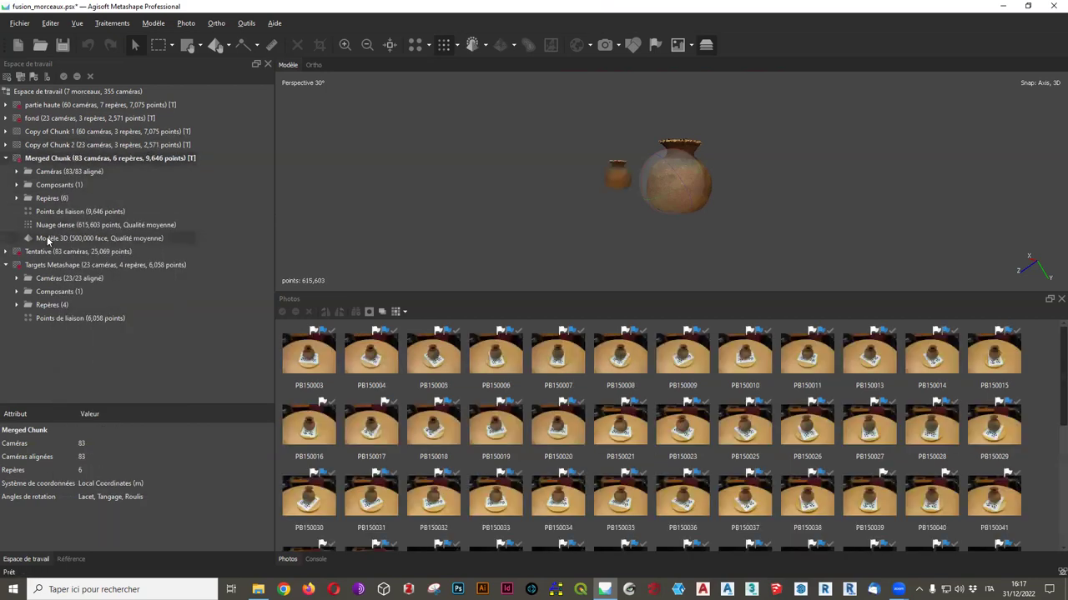
pyautogui.rightClick(65, 157)
pyautogui.click(119, 220)
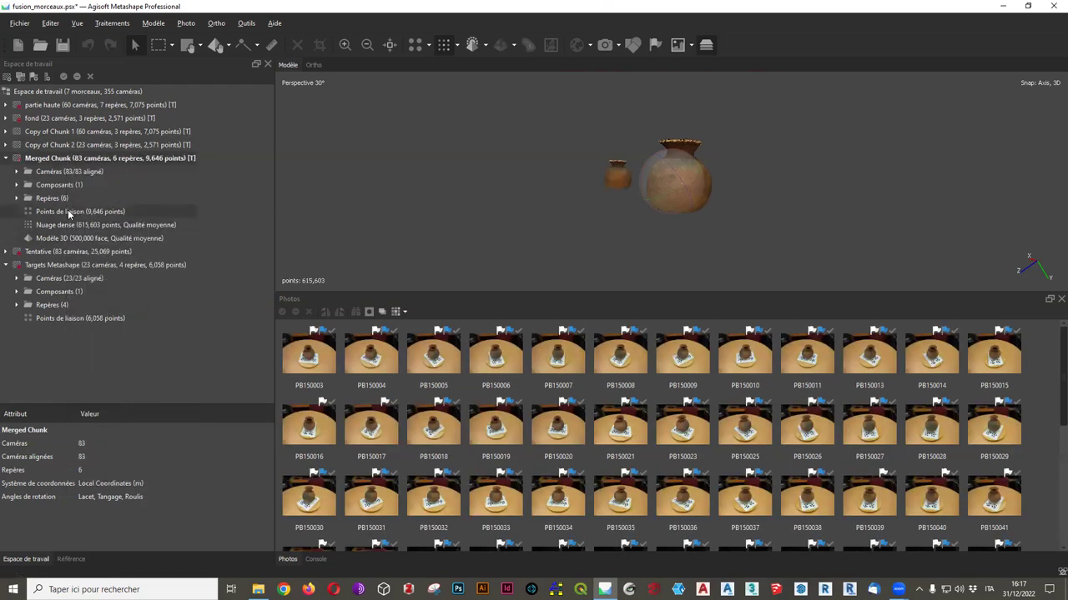
# Disable Copy of Chunk 1 and Copy of Chunk 2, keeping Merged Chunk displayed
pyautogui.click(58, 135)
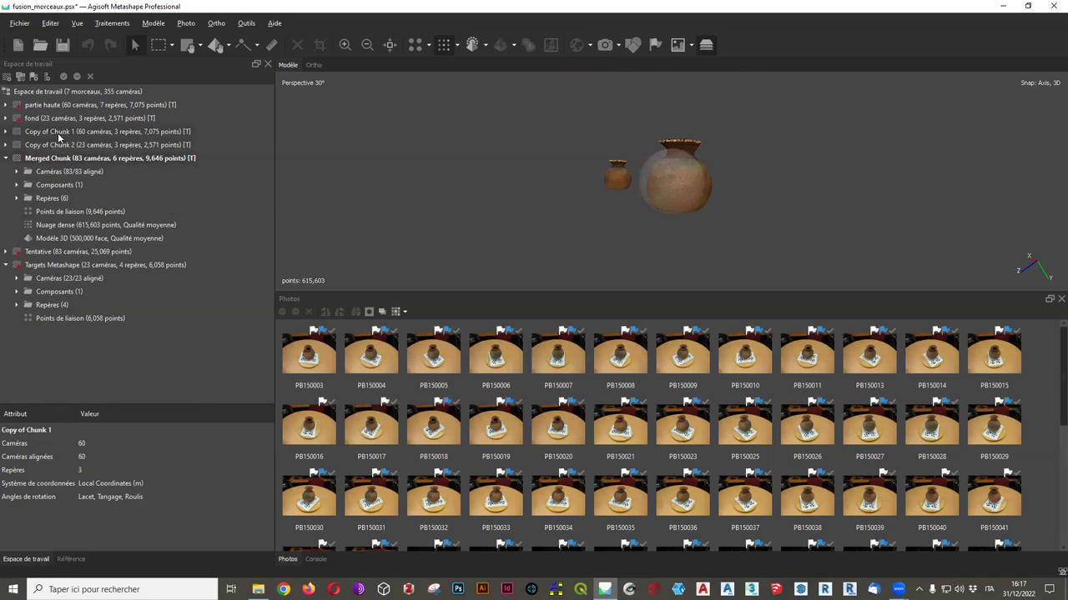
pyautogui.rightClick(52, 151)
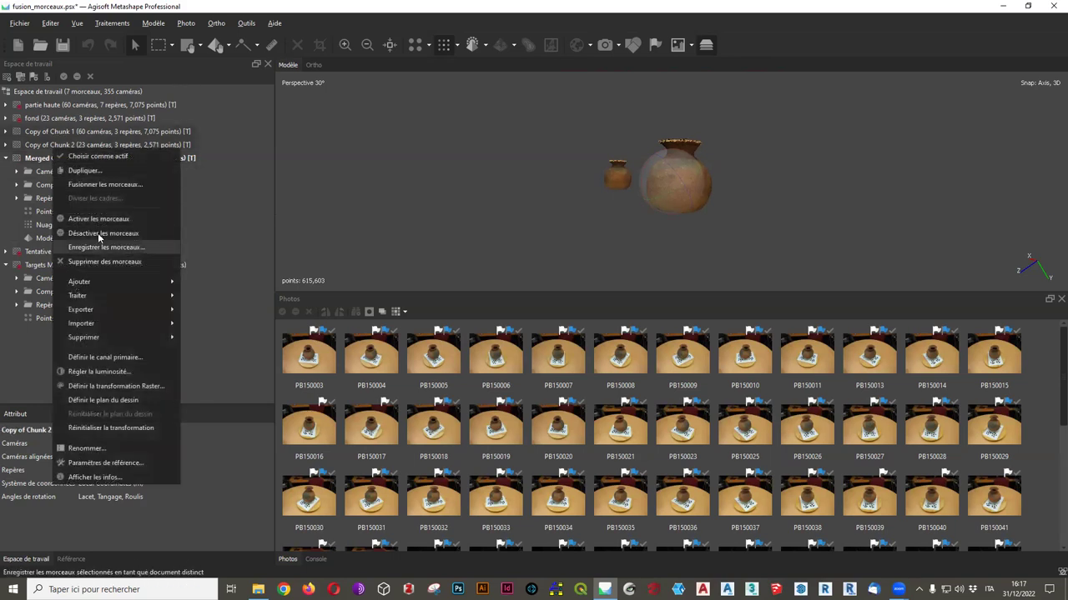
pyautogui.click(98, 230)
pyautogui.click(48, 159)
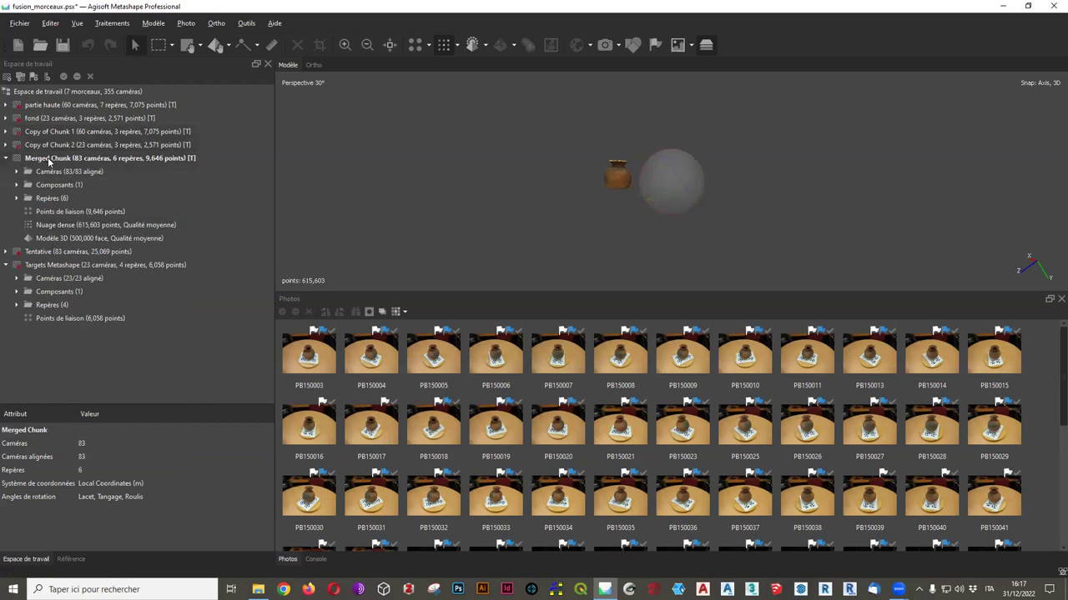
# Reset the view on the merged vase and display the 3D model of Merged Chunk
pyautogui.moveTo(719, 263); pyautogui.dragTo(749, 201)
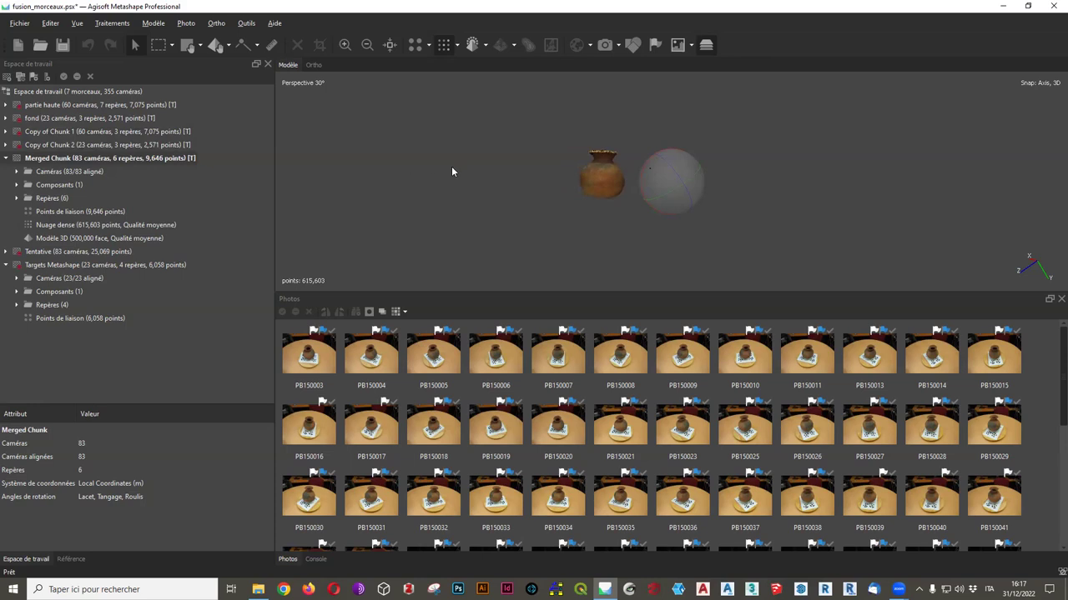
pyautogui.click(393, 46)
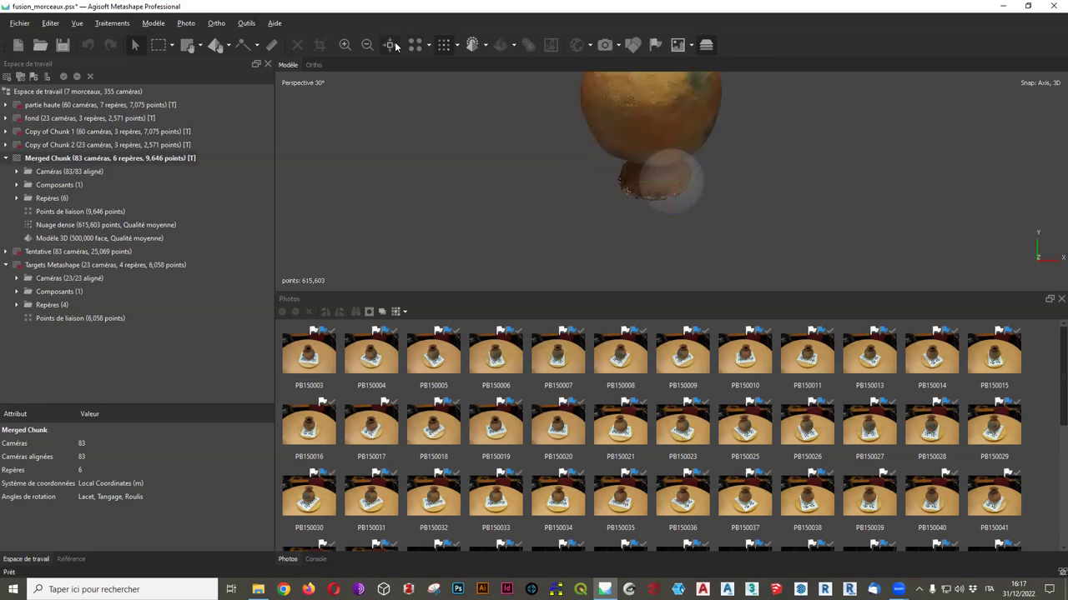
pyautogui.moveTo(694, 124); pyautogui.dragTo(679, 163)
pyautogui.click(113, 238)
# Examine the merged vase's base and neck, and display its 3D model in Modèle solide mode
pyautogui.scroll(6, 624, 176)
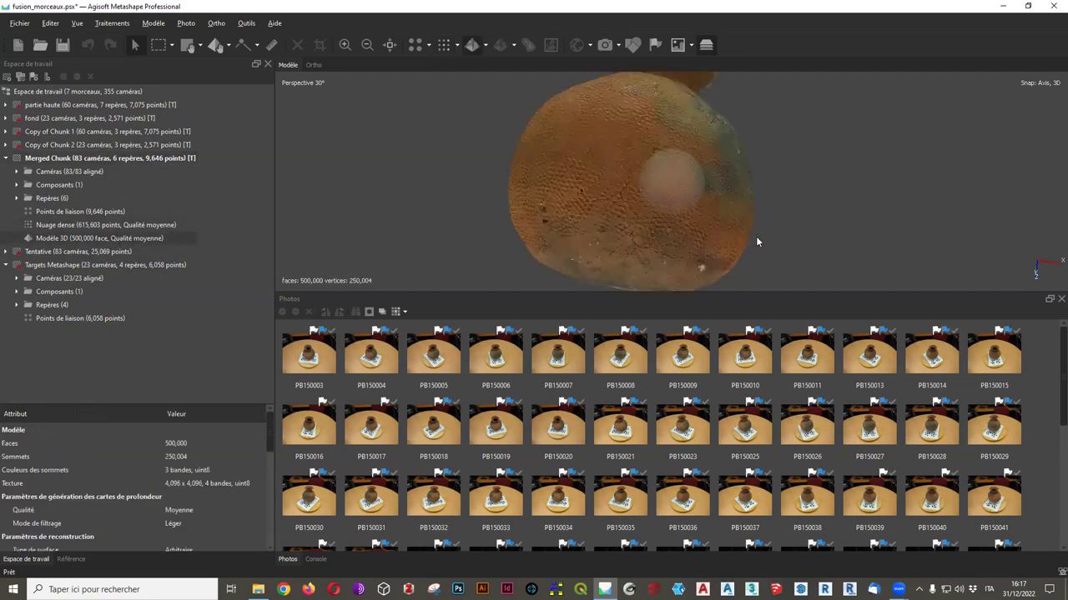
pyautogui.scroll(-3, 686, 200)
pyautogui.moveTo(688, 200); pyautogui.dragTo(662, 262)
pyautogui.moveTo(664, 198); pyautogui.dragTo(651, 170)
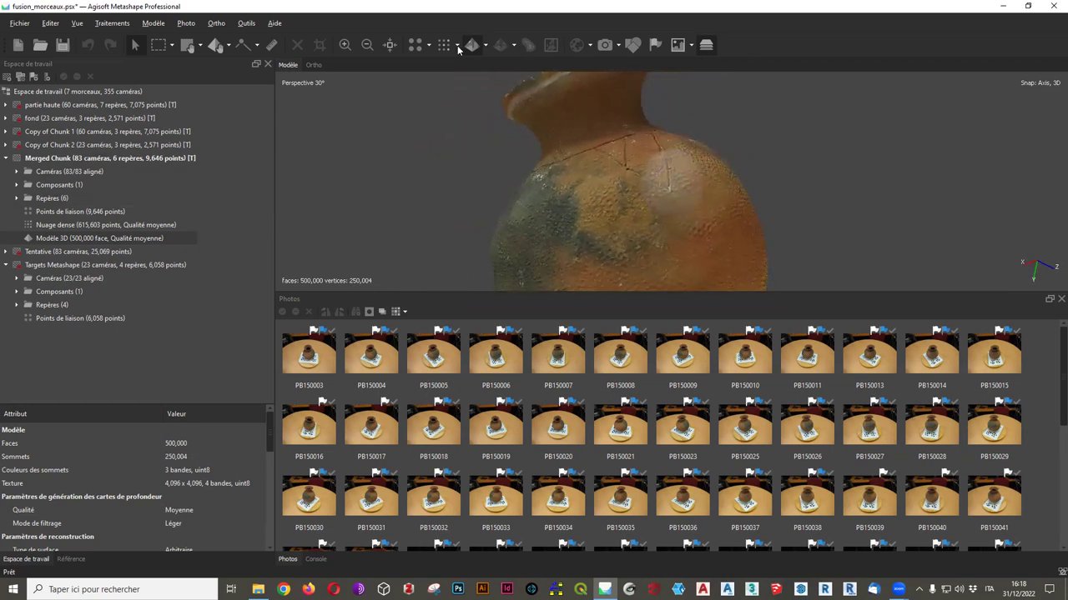
pyautogui.click(485, 47)
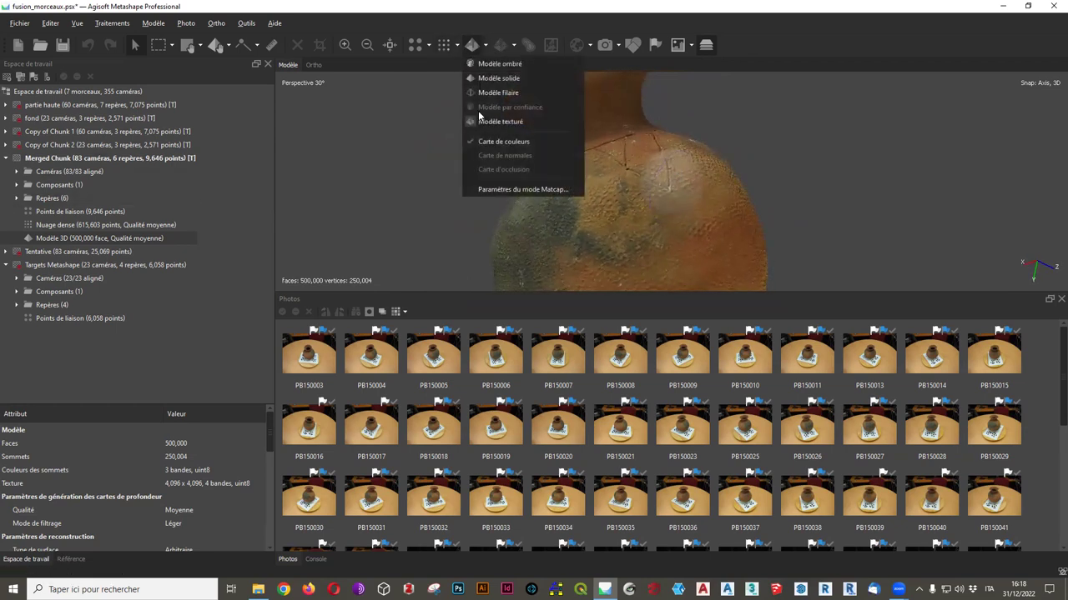
pyautogui.click(496, 77)
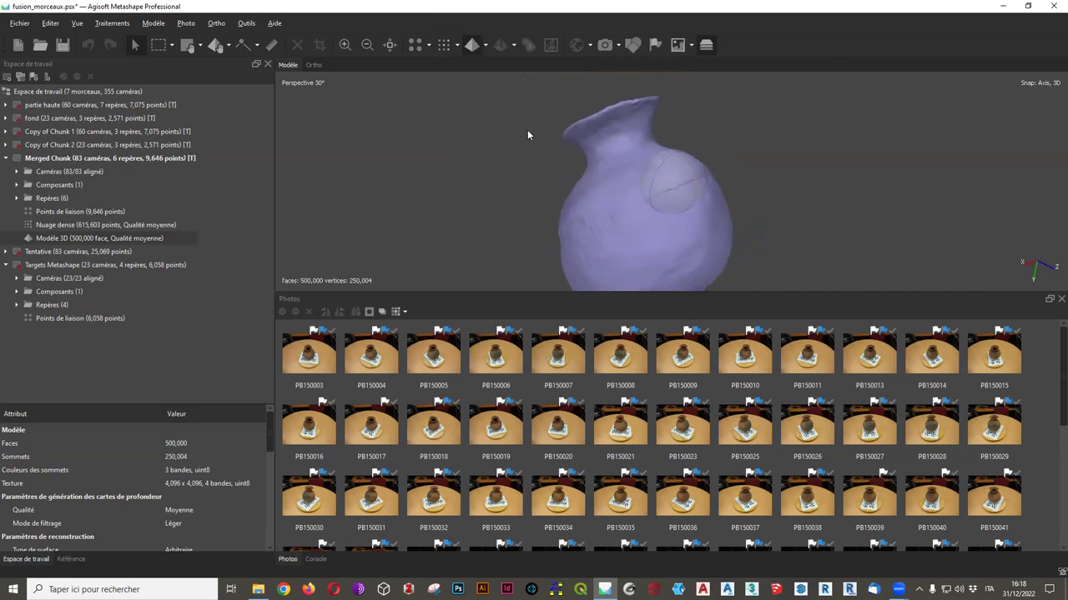
# Switch the merged vase to Modèle texturé and examine the texture around the neck and rim
pyautogui.click(485, 47)
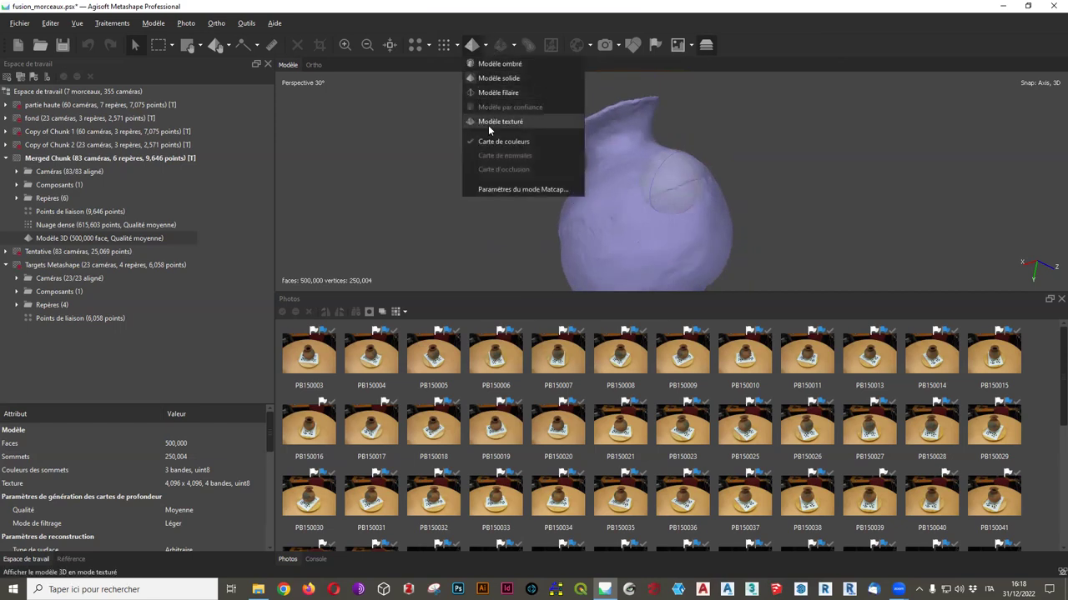
pyautogui.click(492, 122)
pyautogui.scroll(8, 671, 115)
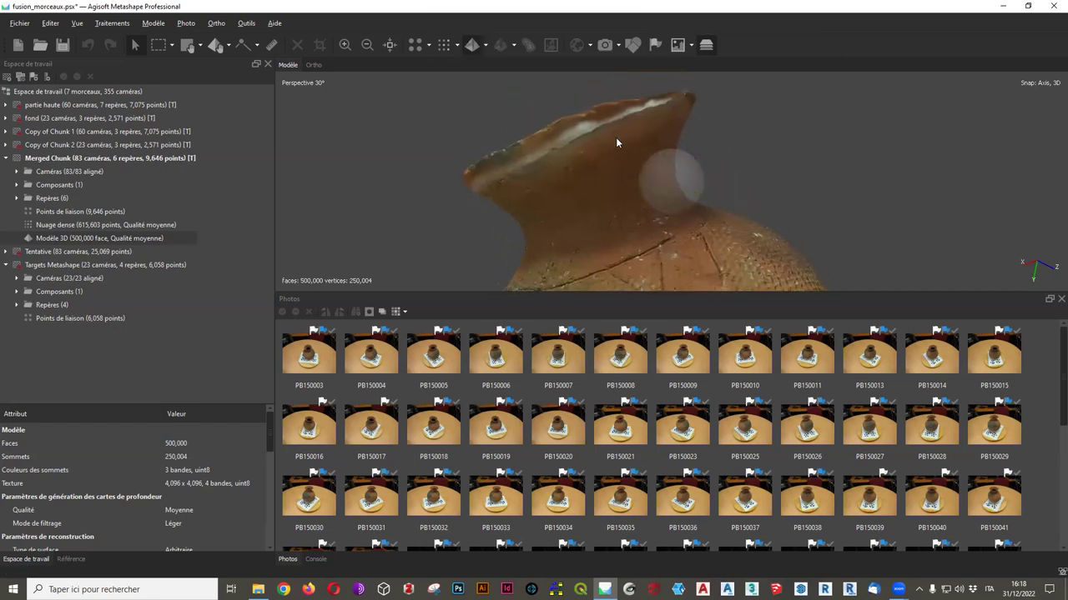
pyautogui.moveTo(552, 190); pyautogui.dragTo(666, 219)
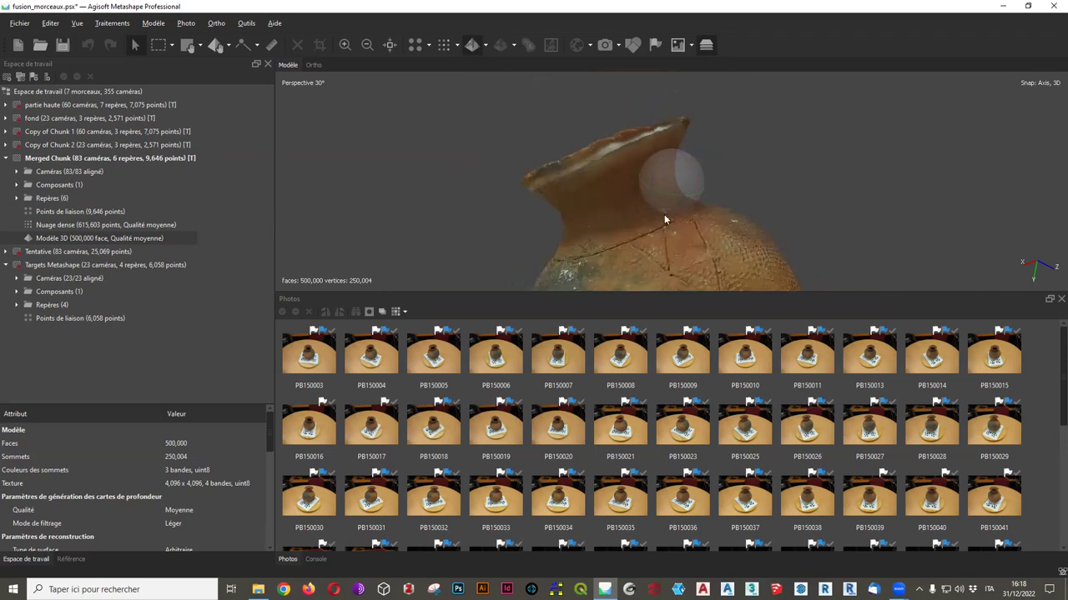
# Open source photos PB150044, PB150045 and PB150046 to examine the vase's rim
pyautogui.scroll(-1, 549, 498)
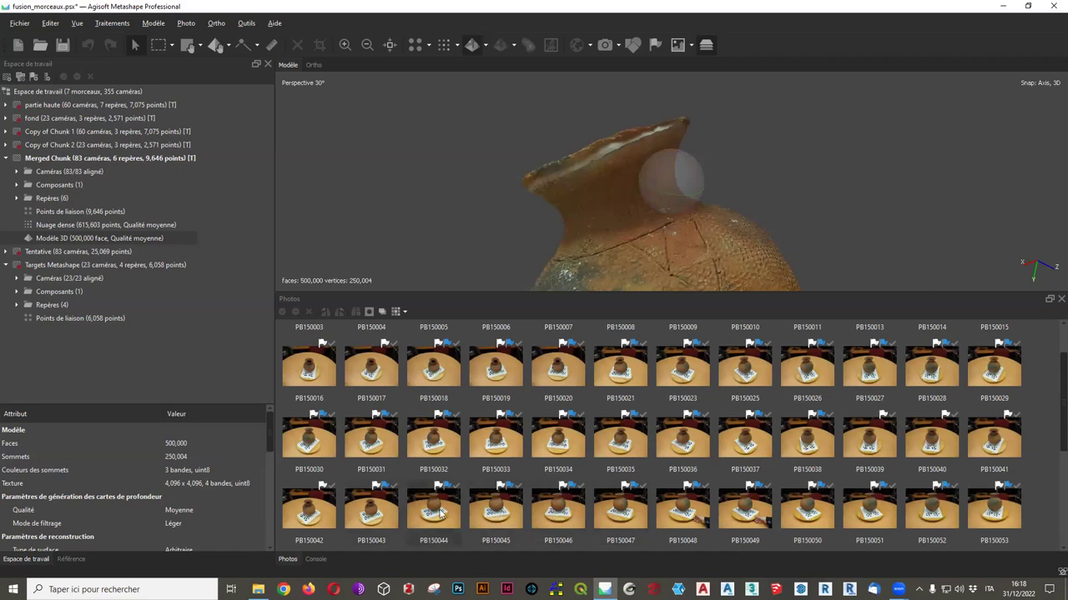
pyautogui.scroll(-1, 1050, 409)
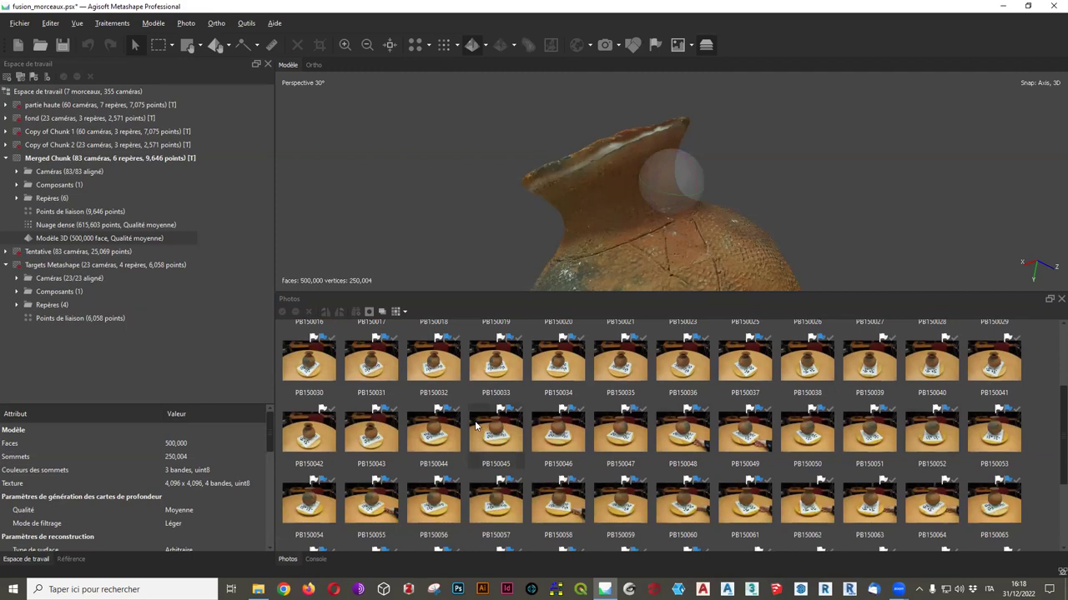
pyautogui.doubleClick(452, 433)
pyautogui.scroll(6, 622, 146)
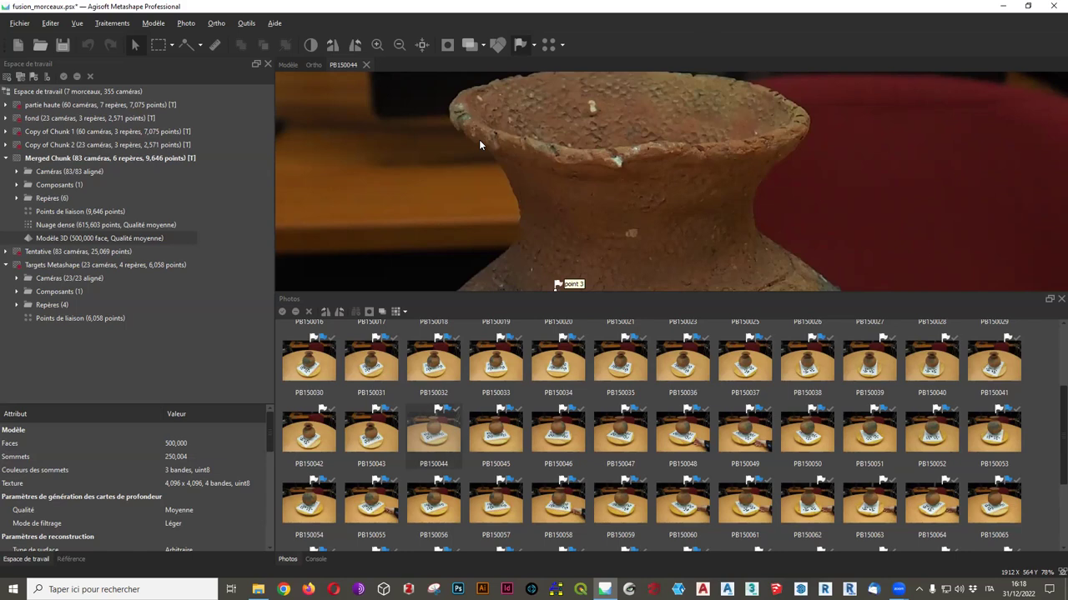
pyautogui.doubleClick(497, 436)
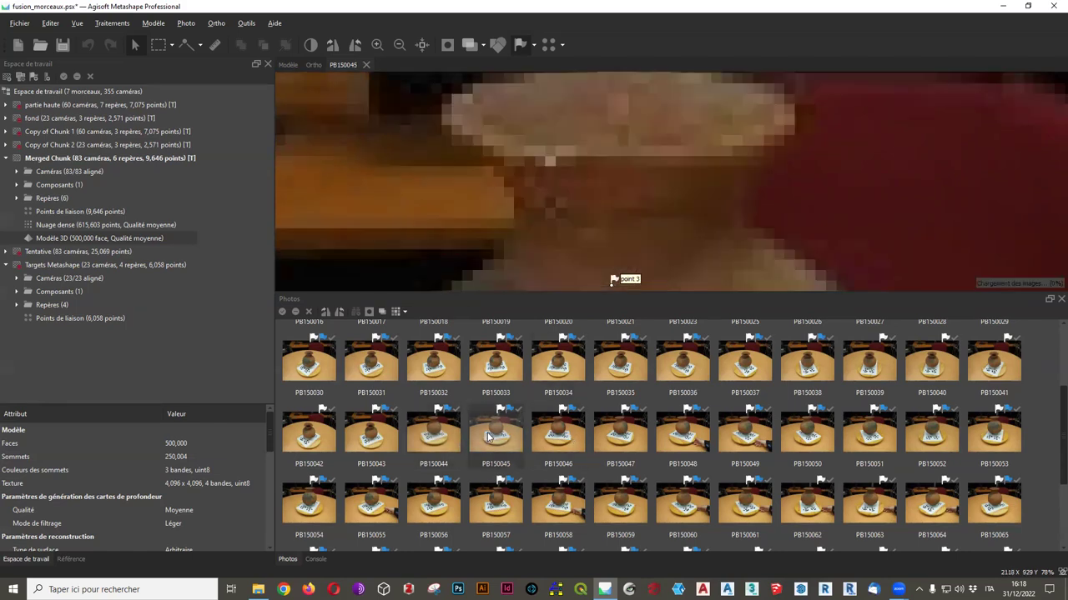
pyautogui.doubleClick(559, 435)
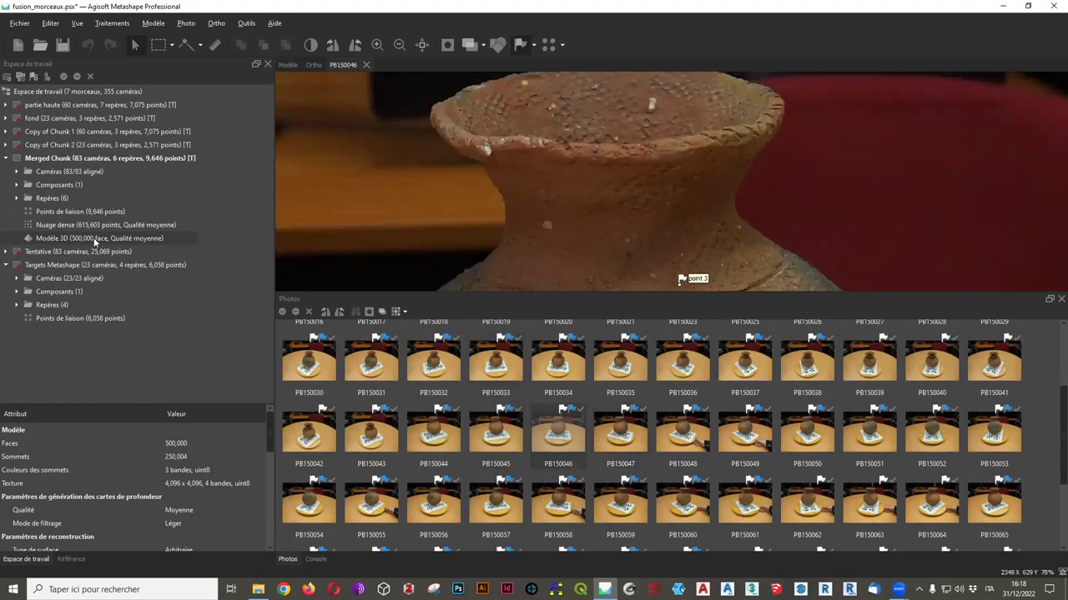
# Return to Merged Chunk's 3D model and examine the texture of the rim and the cracked body
pyautogui.doubleClick(95, 240)
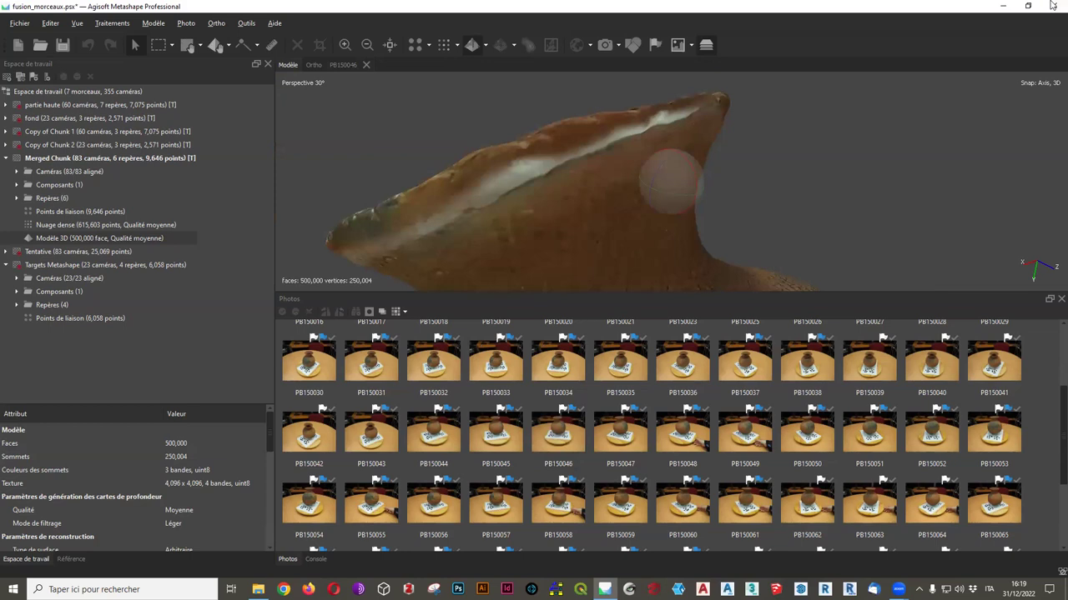
pyautogui.moveTo(748, 176); pyautogui.dragTo(750, 171)
pyautogui.moveTo(641, 188); pyautogui.dragTo(678, 167)
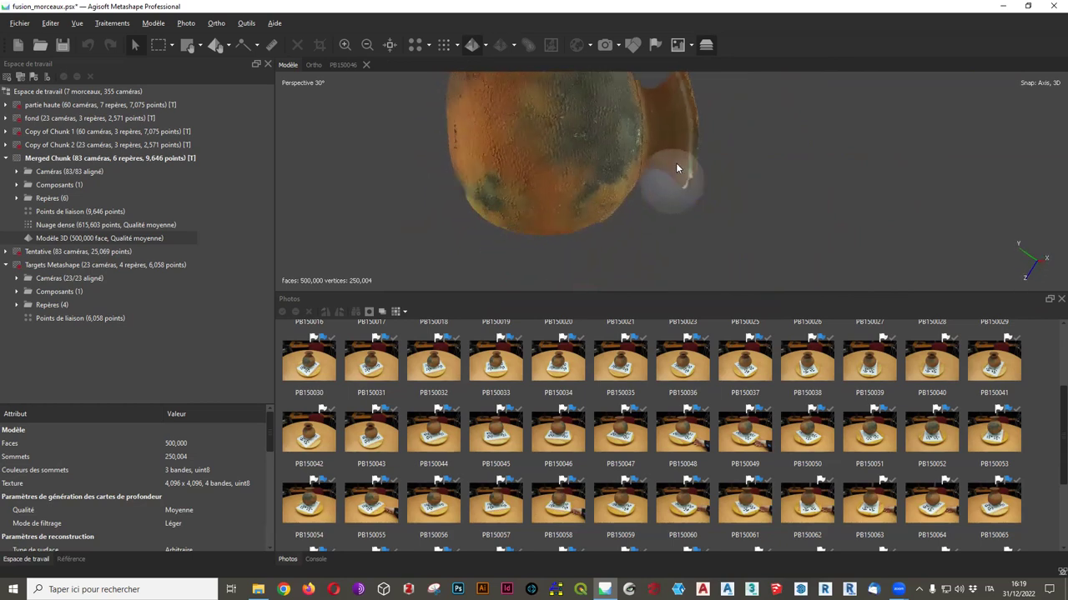
pyautogui.scroll(6, 676, 163)
pyautogui.scroll(-2, 652, 192)
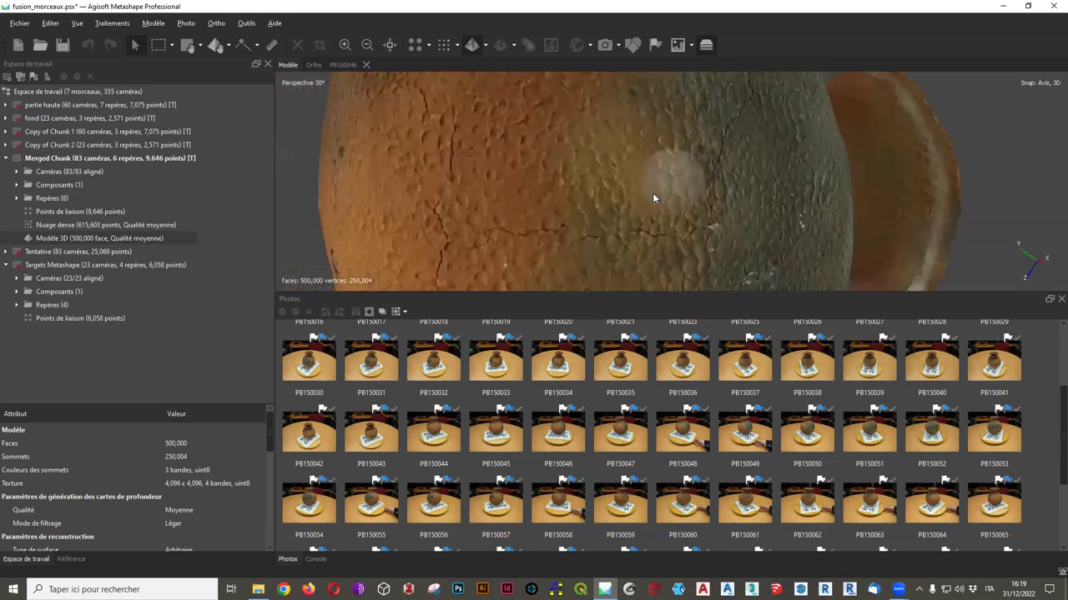
pyautogui.scroll(-4, 661, 180)
pyautogui.moveTo(683, 184)
pyautogui.mouseDown()
pyautogui.moveTo(725, 178)
pyautogui.moveTo(697, 179)
pyautogui.moveTo(683, 195)
pyautogui.mouseUp()
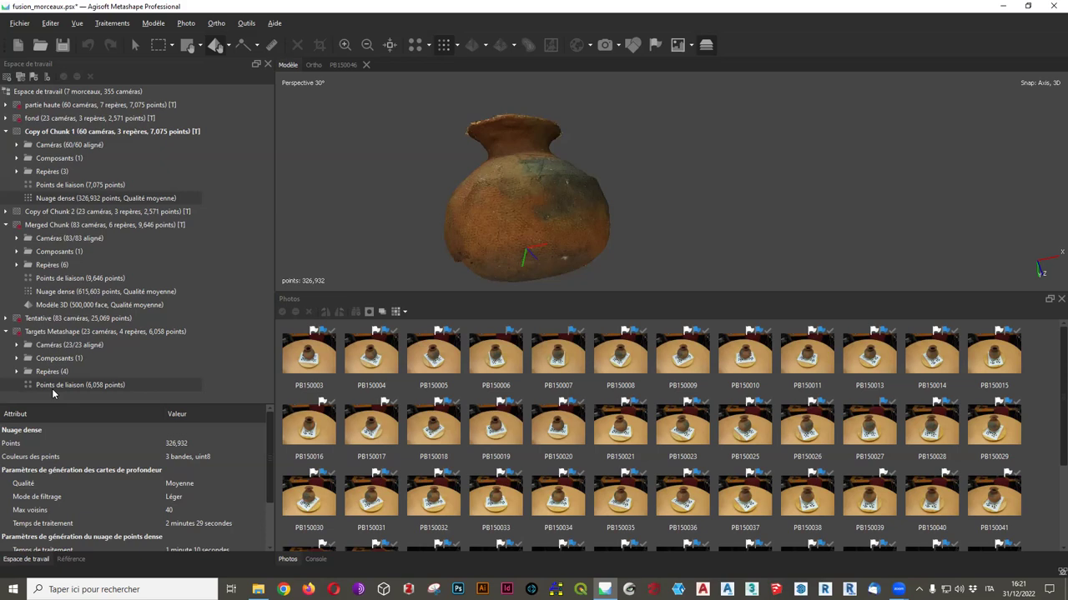
# Review the Fusionner les morceaux options, including Fusionner les nuages denses, and close the dialog without merging
pyautogui.click(110, 22)
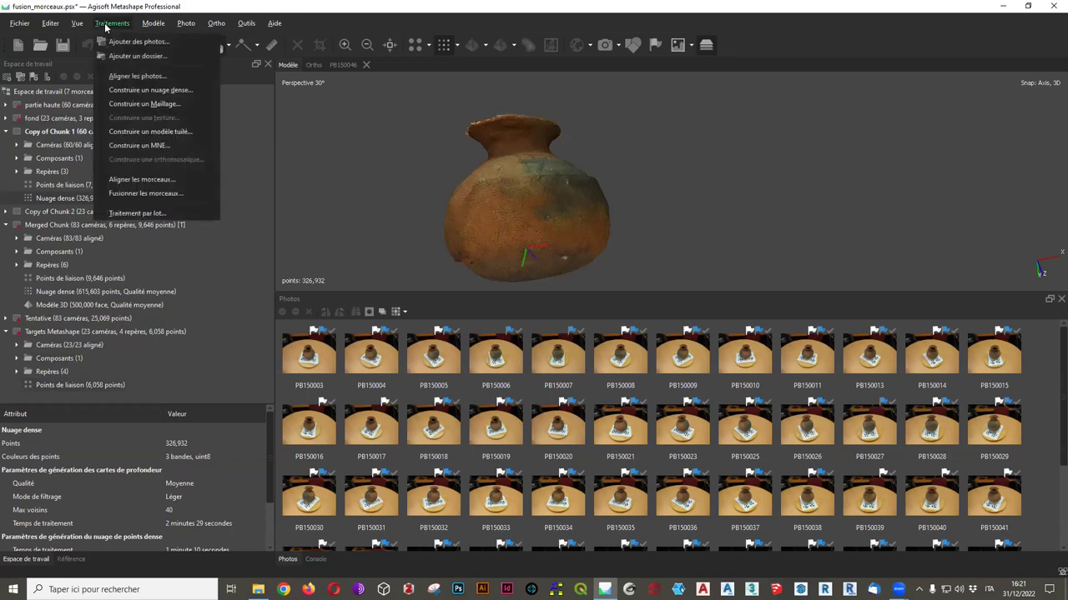
pyautogui.click(146, 193)
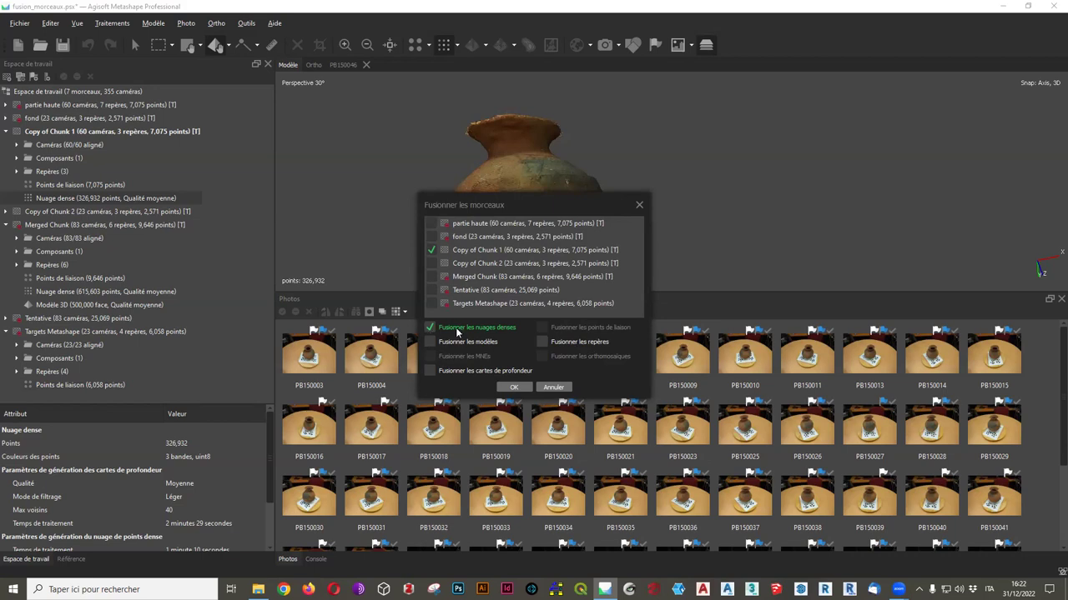
pyautogui.click(639, 206)
pyautogui.moveTo(537, 211); pyautogui.dragTo(506, 225)
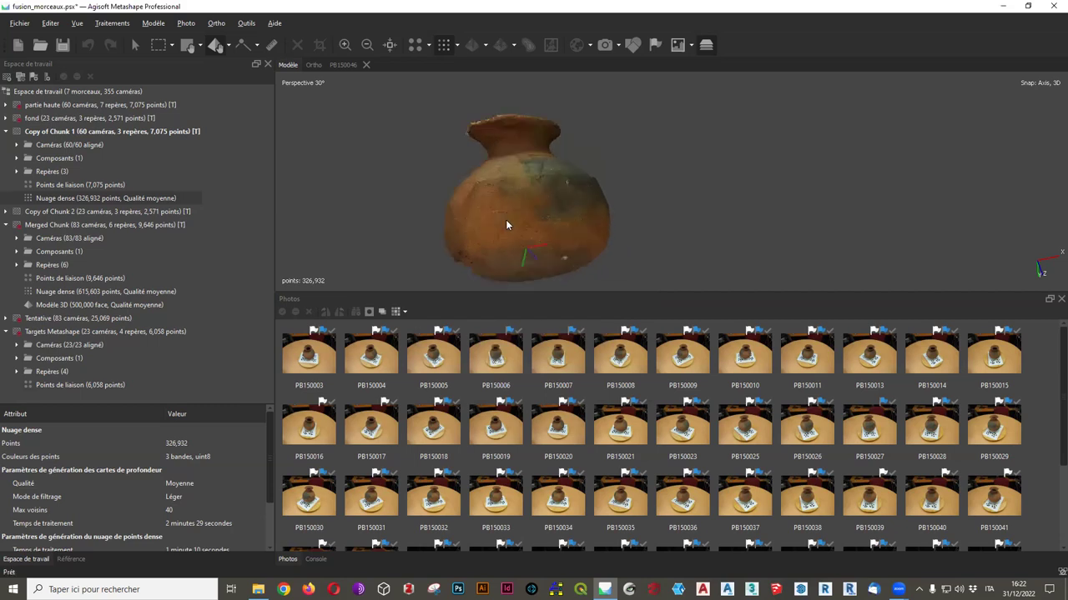